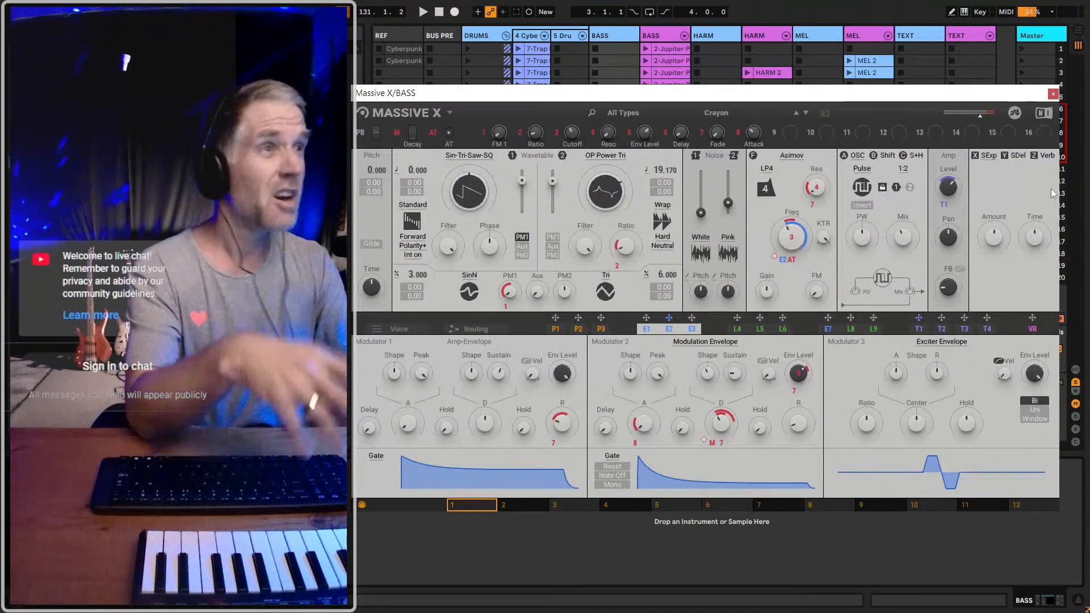
Close the Massive X window of the BASS track and view the device chains of the two HARM tracks
click(1053, 94)
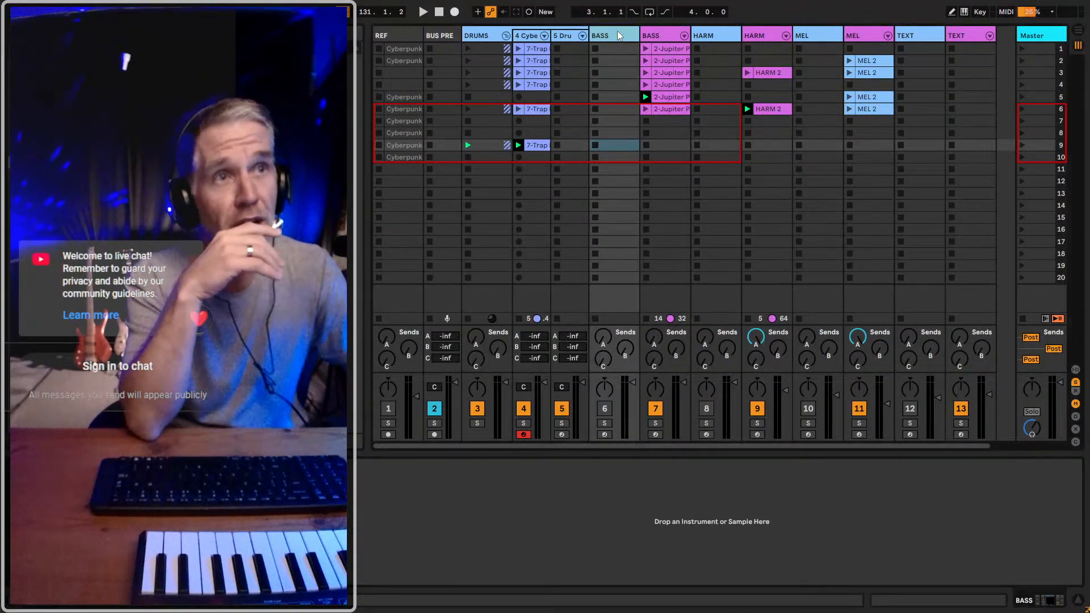
click(722, 38)
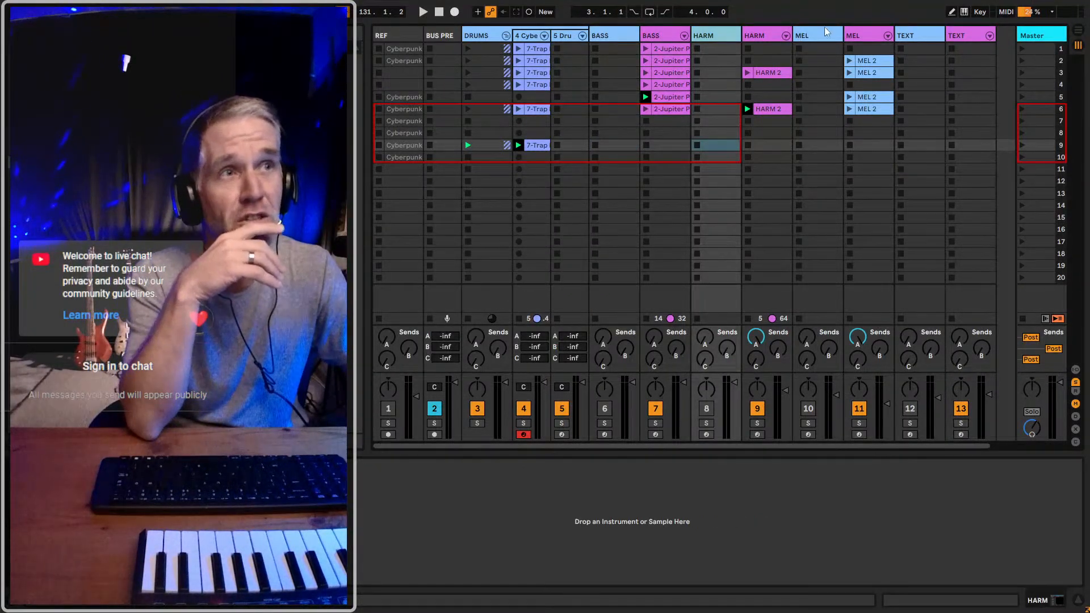
click(757, 38)
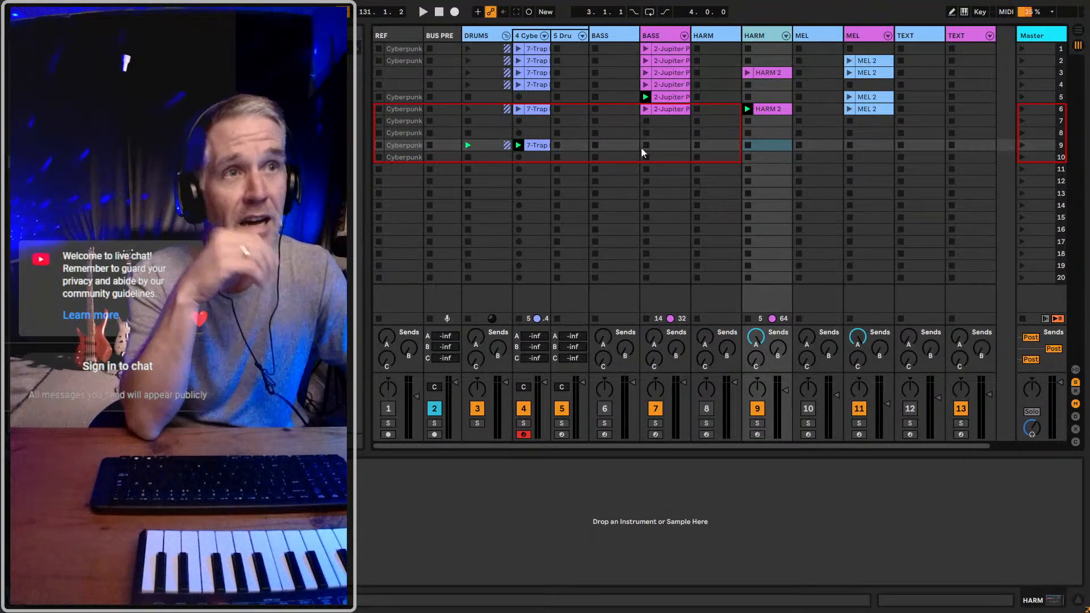
Activate and record-arm BASS track 6, and switch the arming to BASS track 7 to audition both sounds
click(600, 435)
click(608, 410)
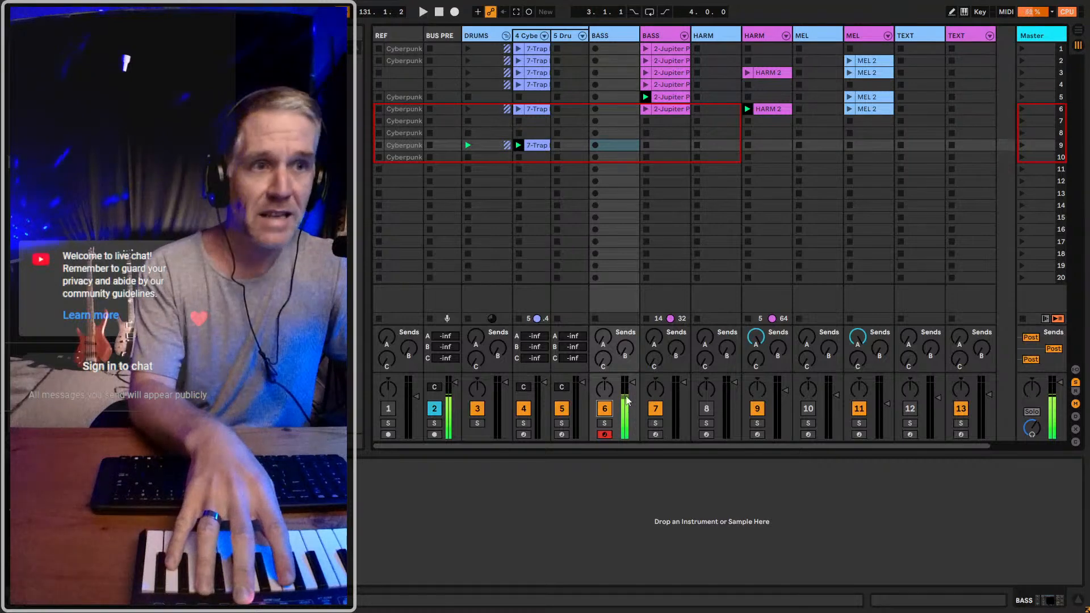
click(655, 434)
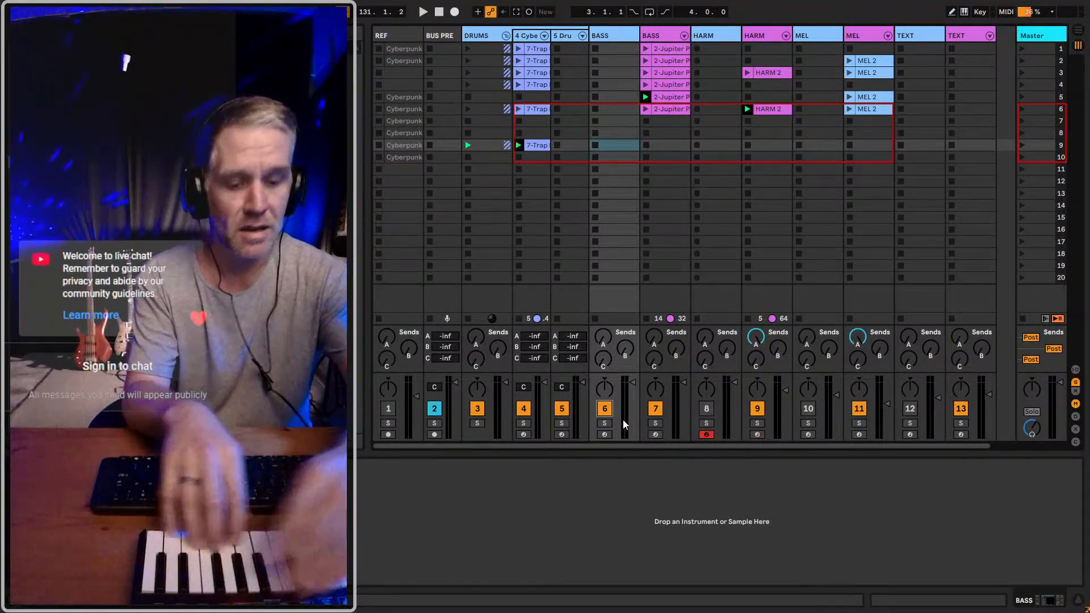
Activate HARM track 8 and MEL track 10, and disarm MEL track 11
click(707, 410)
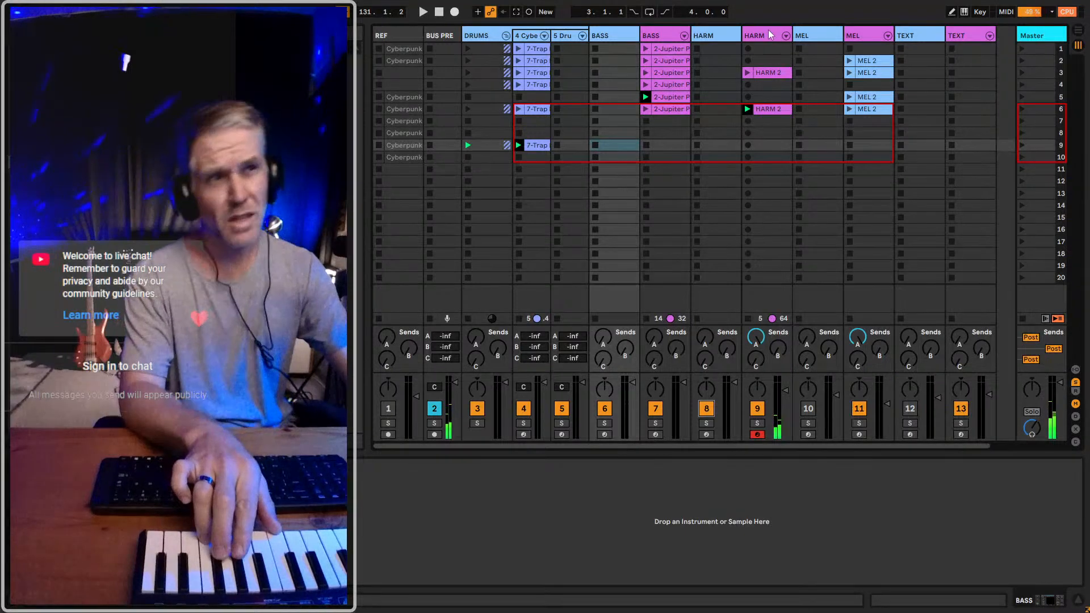
click(770, 35)
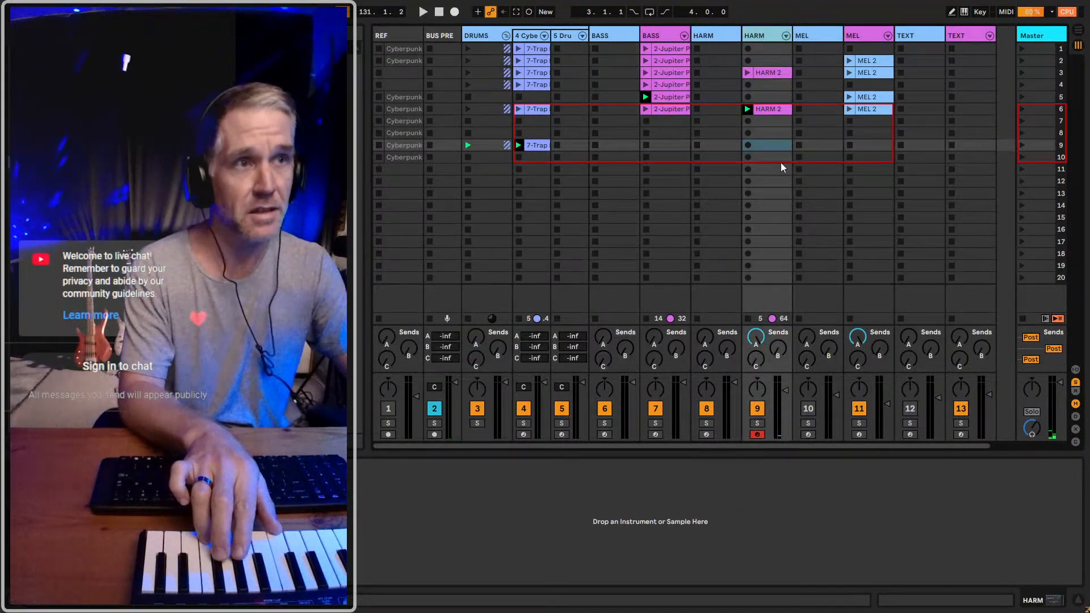
click(829, 36)
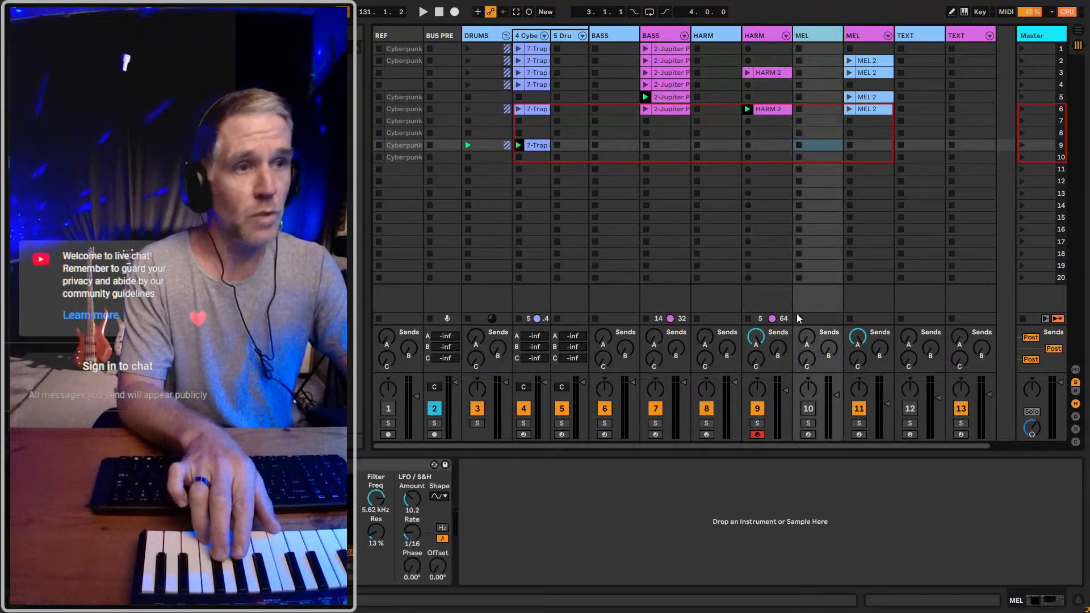
click(804, 414)
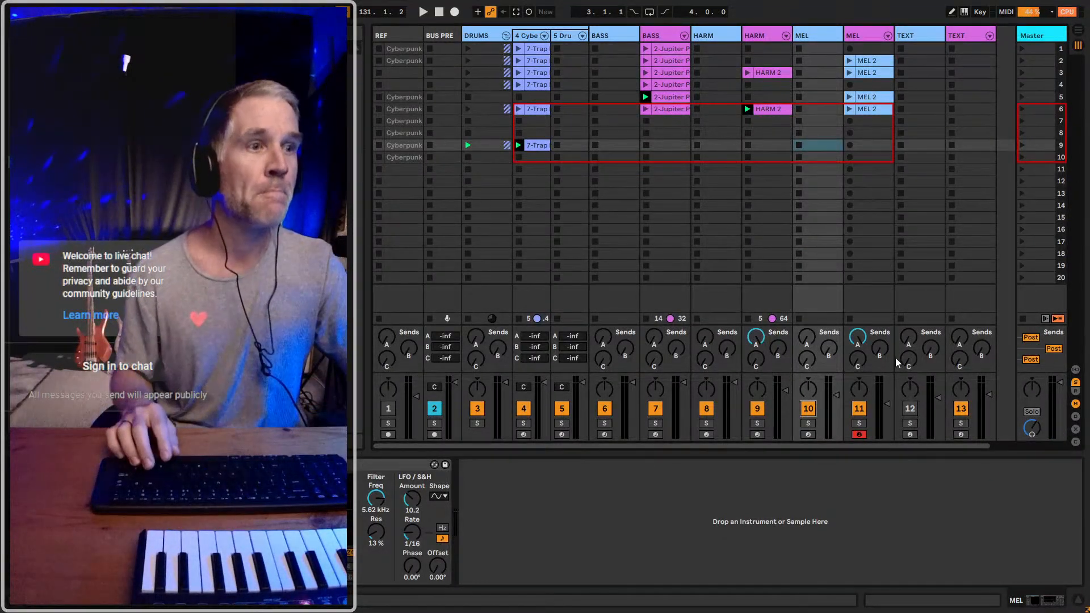
click(859, 434)
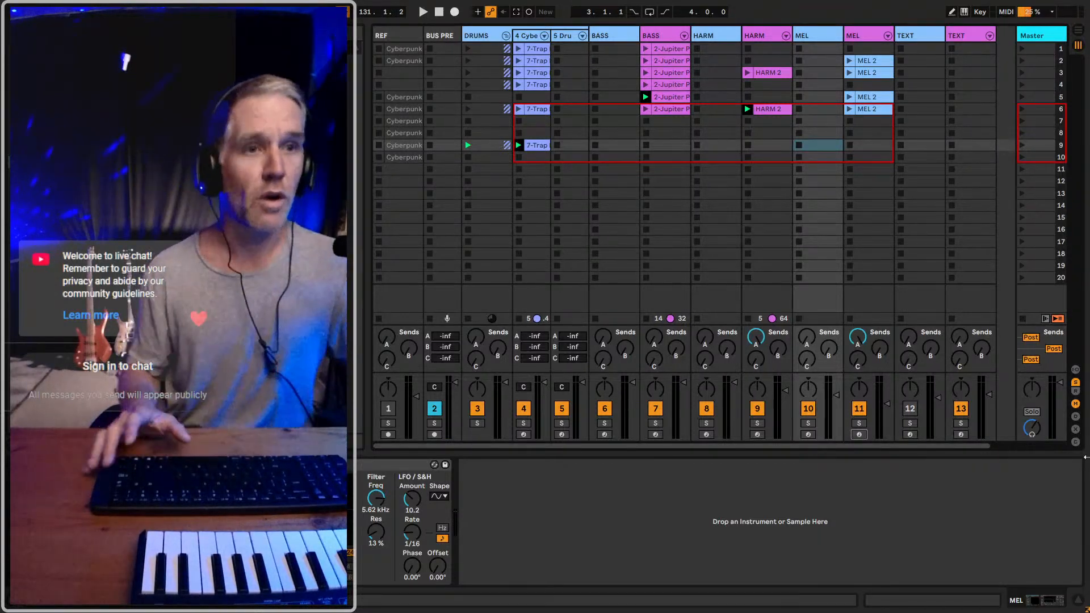
click(677, 520)
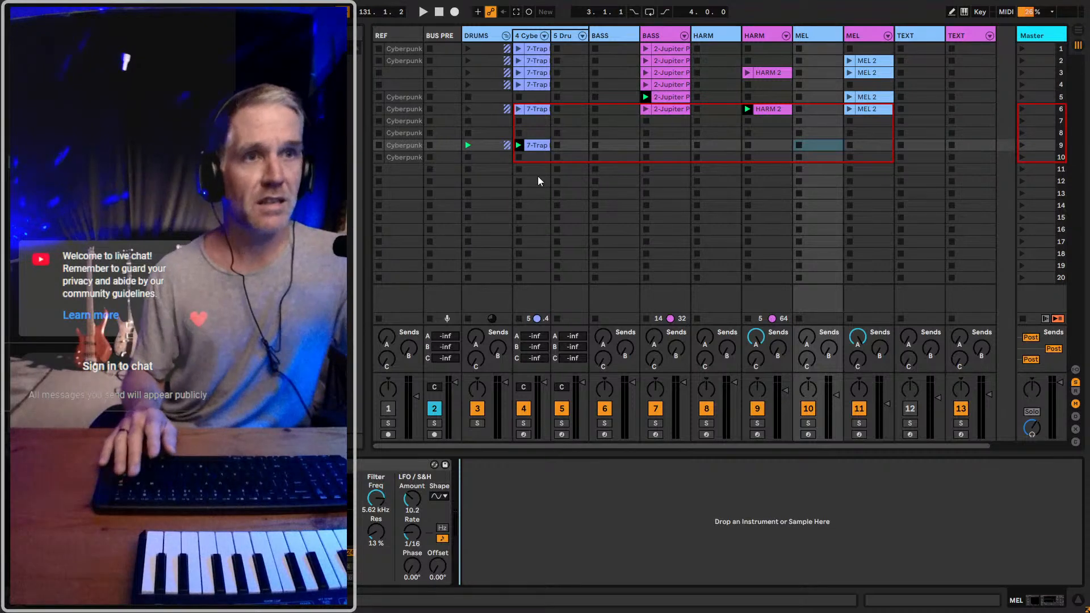
Look through the instrument tracks from BASS across HARM and MEL to TEXT, and the DRUMS group
click(627, 38)
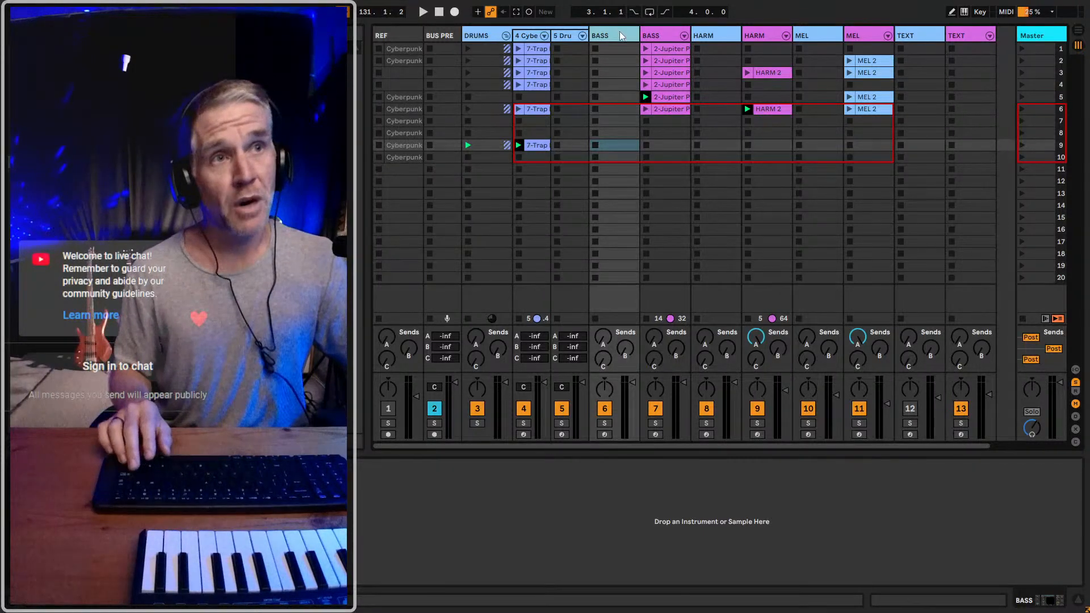
key(Right)
key(Right)
key(Right)
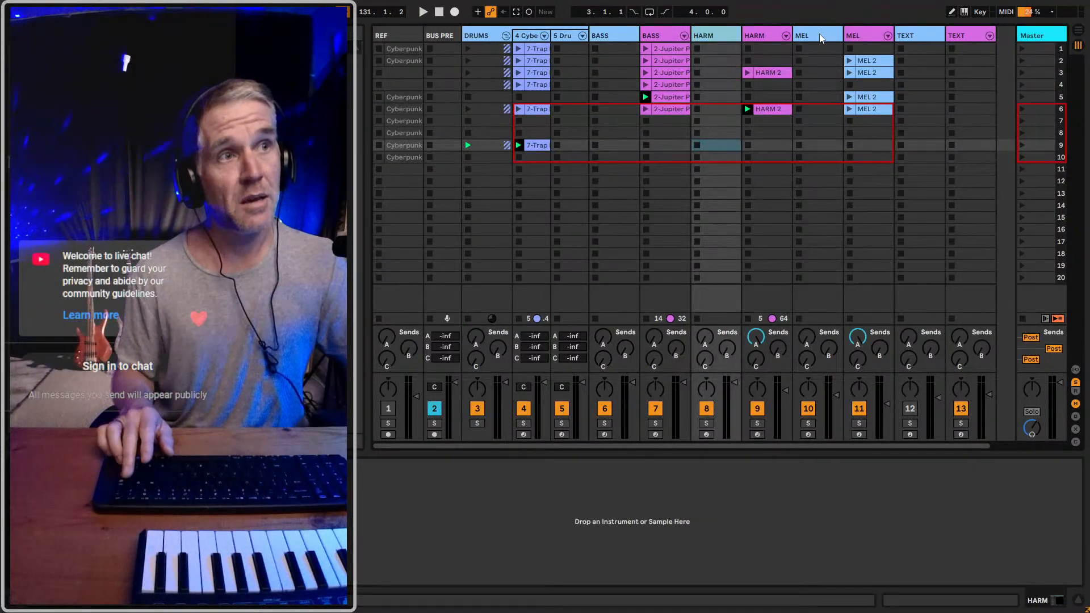
scroll(855, 141, left, 1)
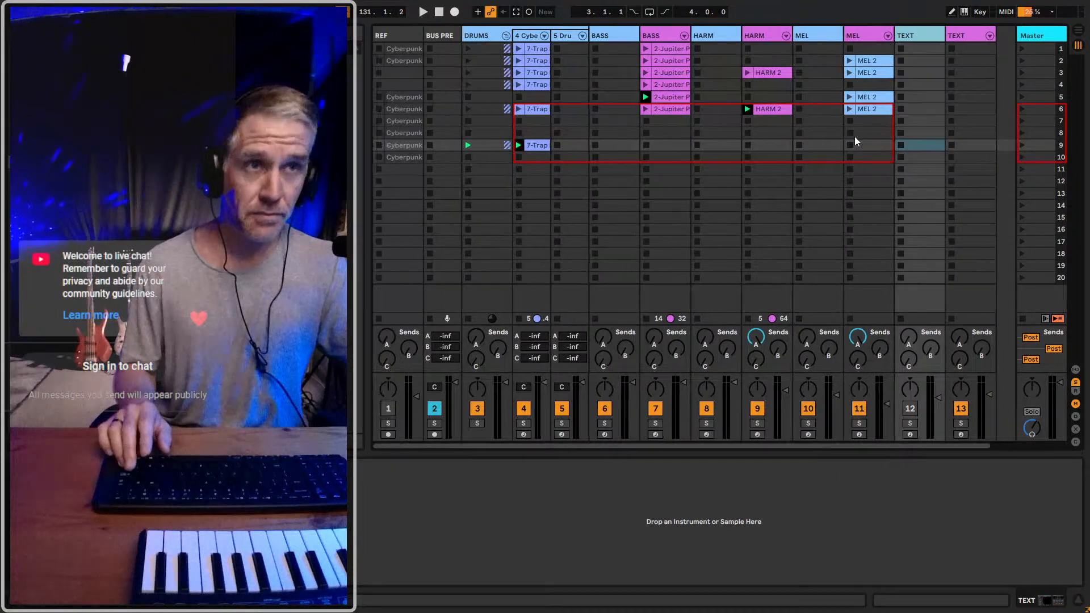
click(492, 36)
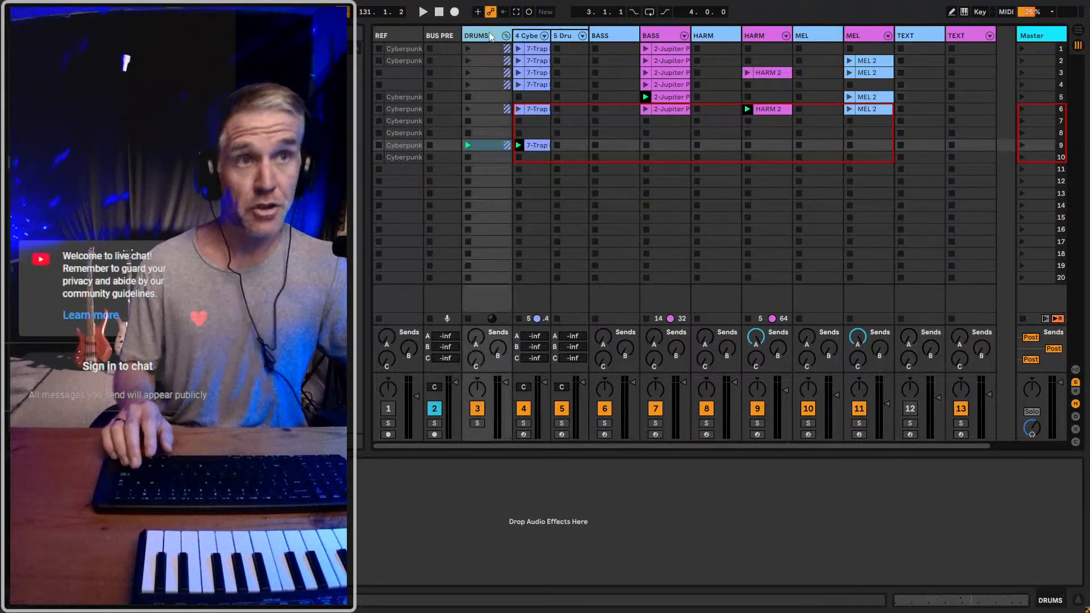
Fold the nested Instrument Rack on the 4-CyberKit track and display the effects of the BUS PREMASTER track
click(526, 35)
click(598, 465)
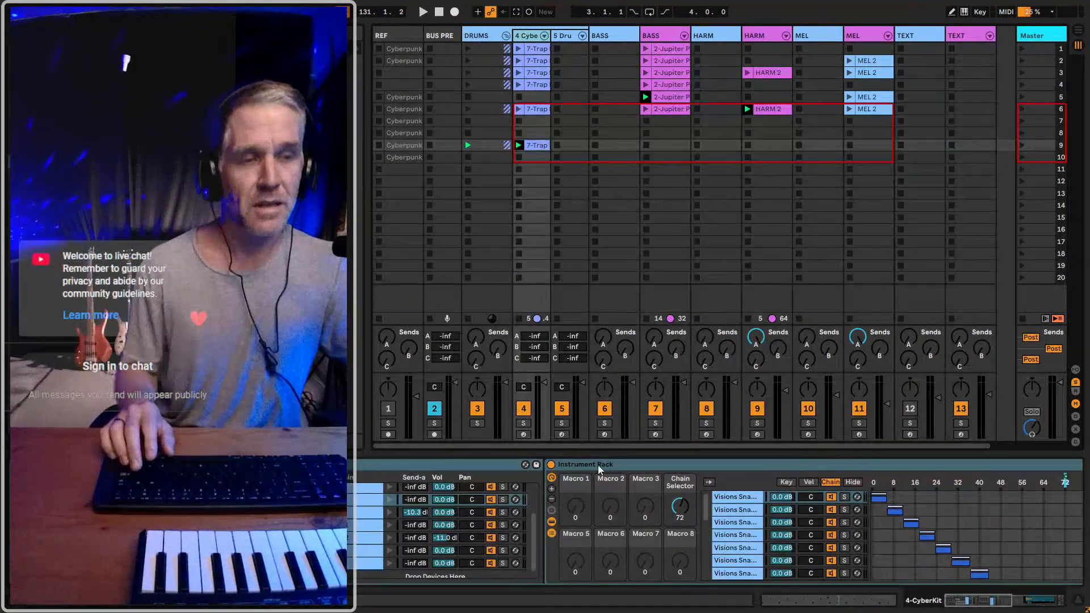
key(Delete)
key(ctrl+z)
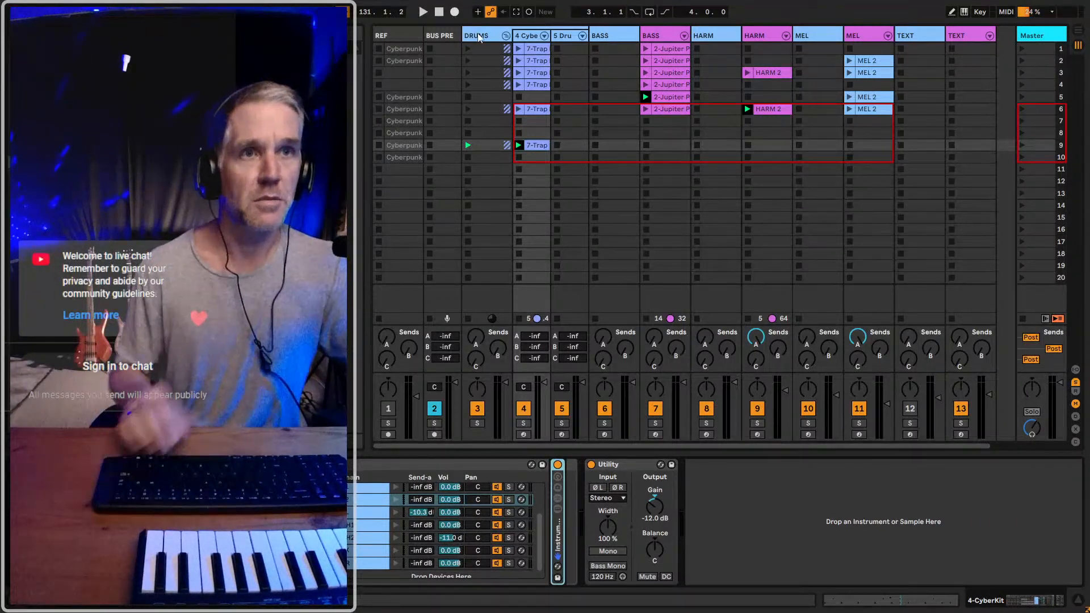
click(440, 36)
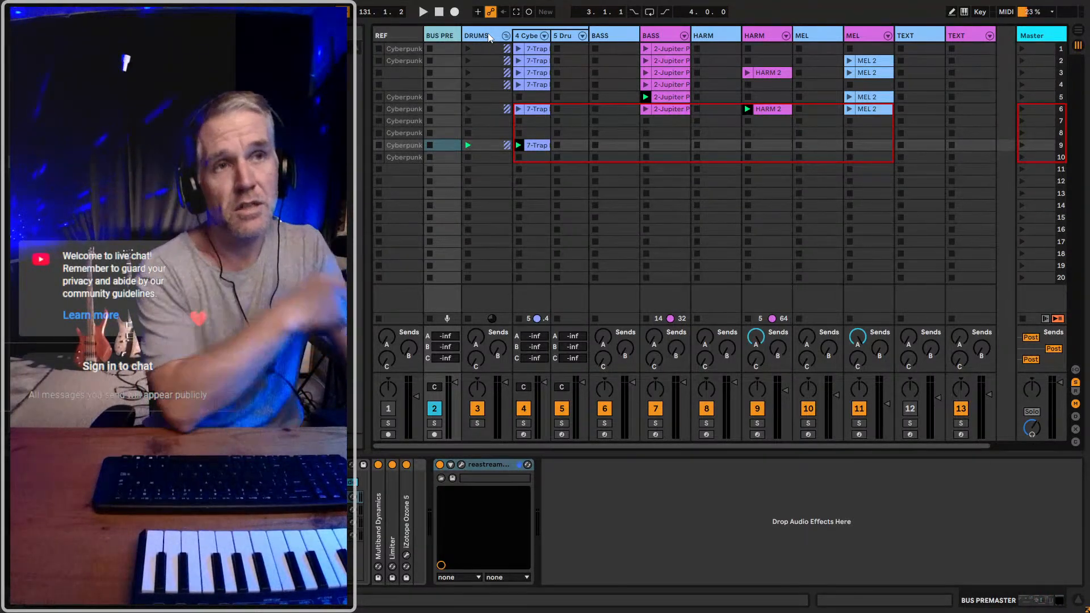
Examine the waveform of the scene 2 Cyberpunk reference clip on the REF track, and glance at the DRUMS clip's notes
click(408, 61)
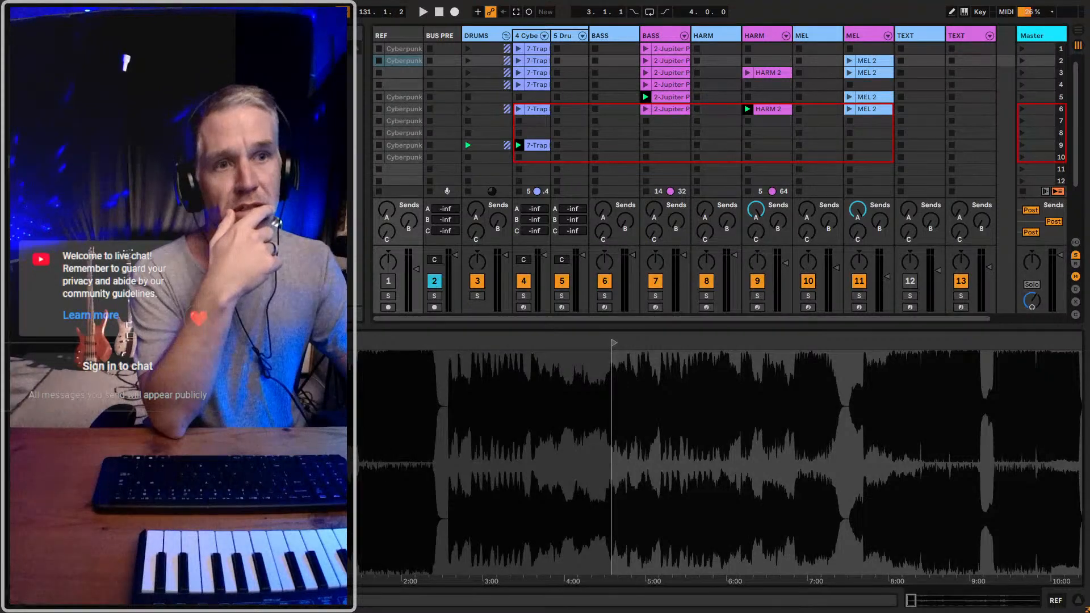
scroll(719, 463, down, 5)
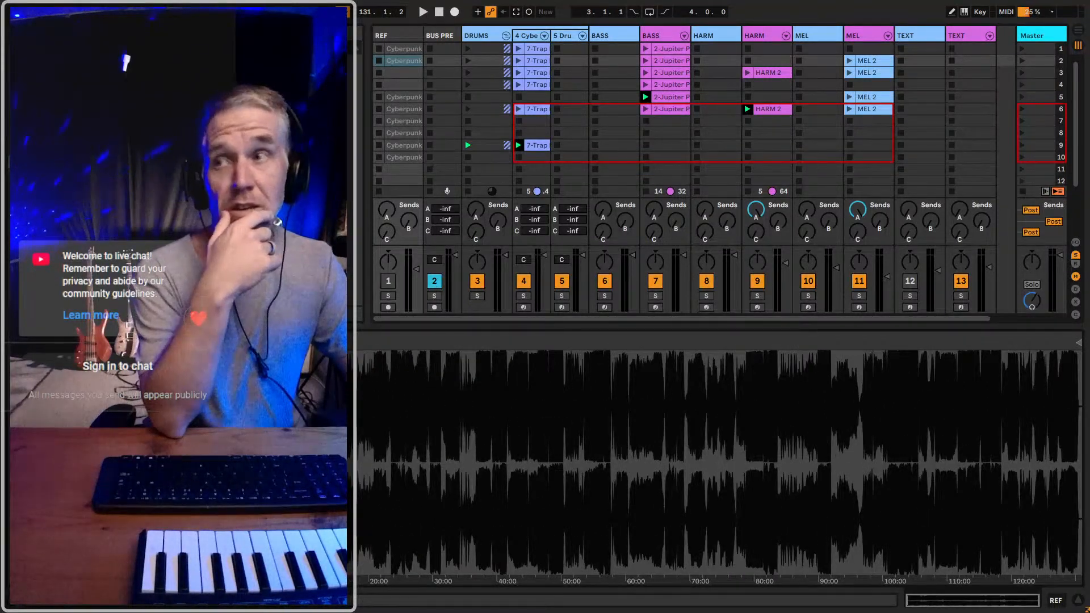
scroll(718, 463, up, 8)
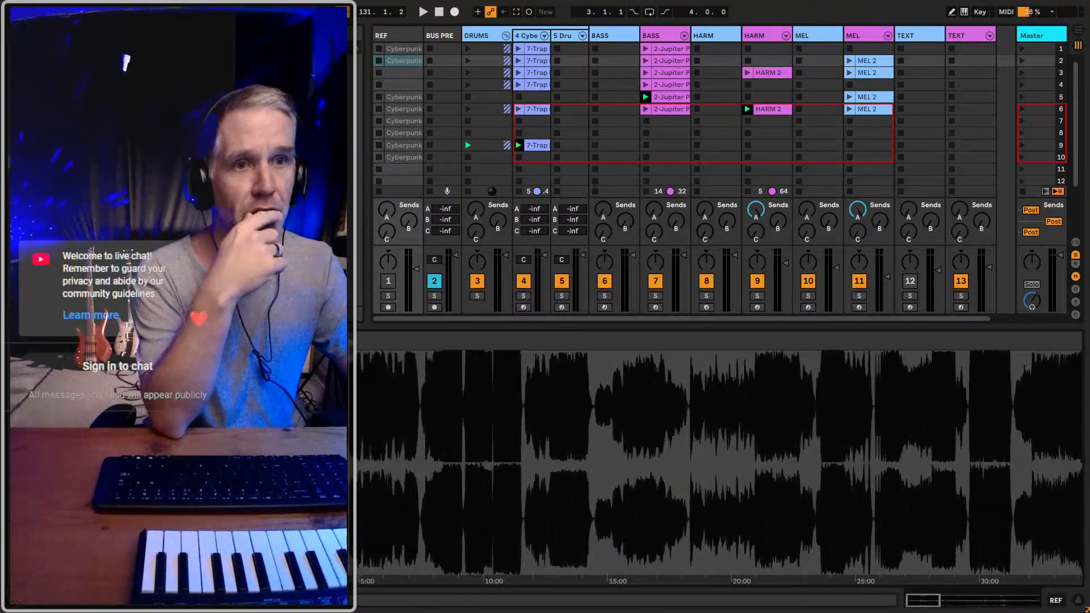
scroll(367, 409, up, 2)
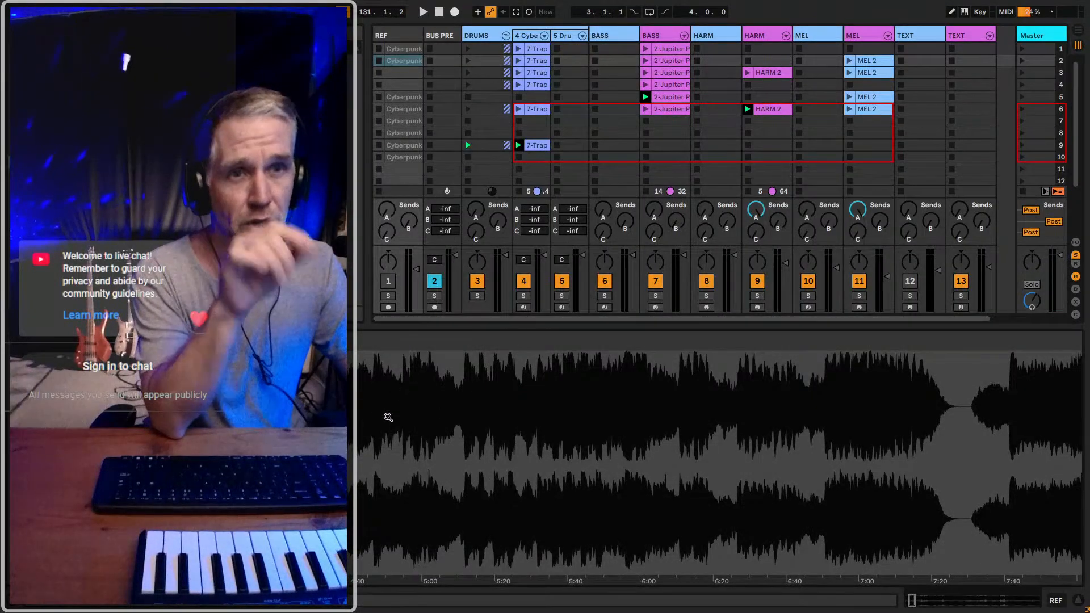
scroll(407, 407, down, 4)
drag(418, 408, 417, 394)
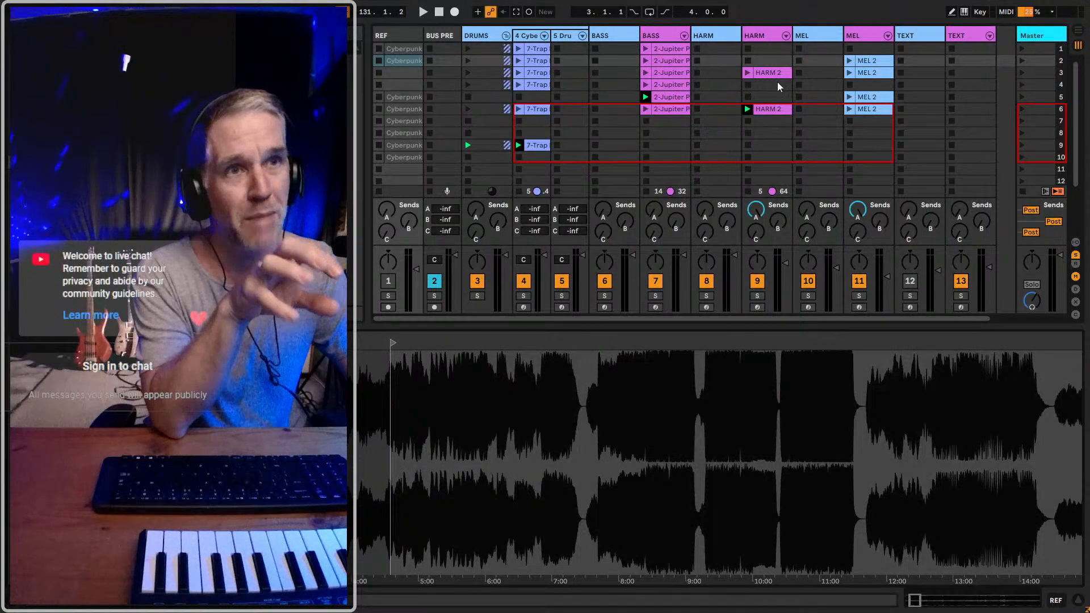
drag(407, 423, 407, 339)
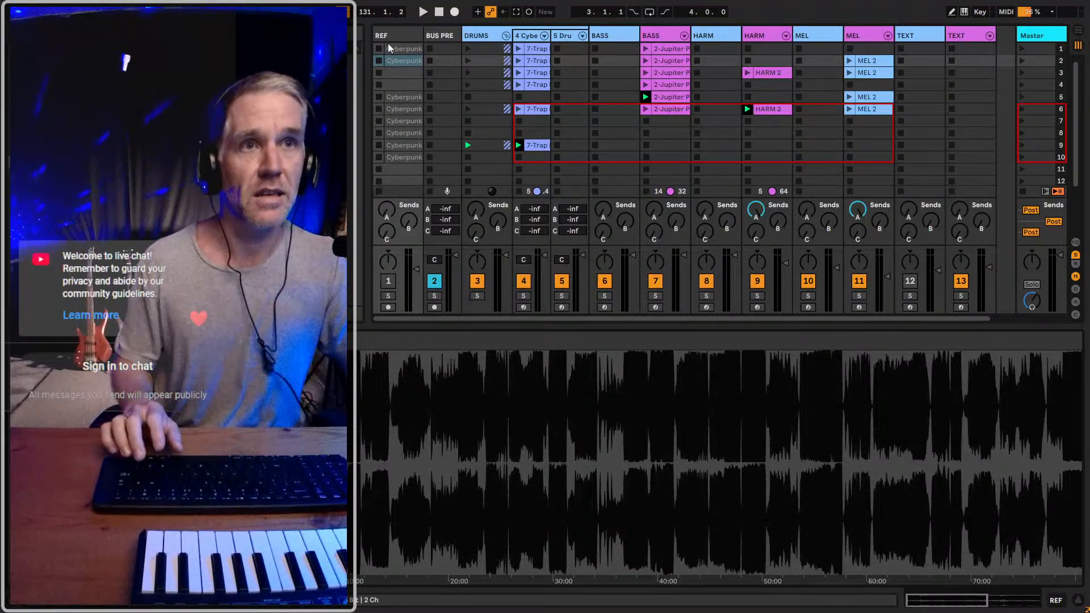
drag(366, 450, 366, 500)
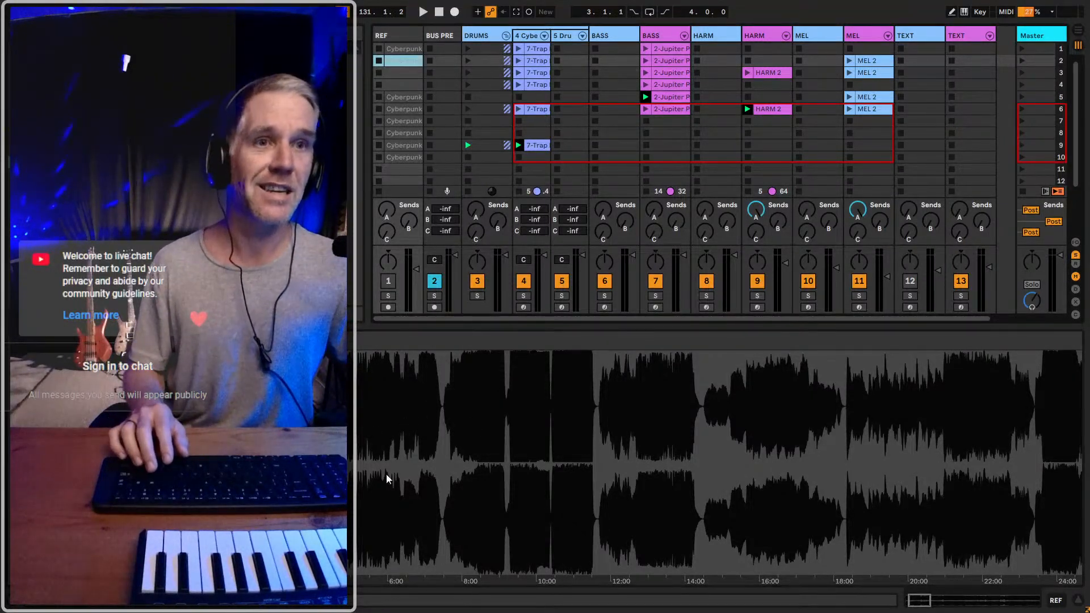
click(495, 44)
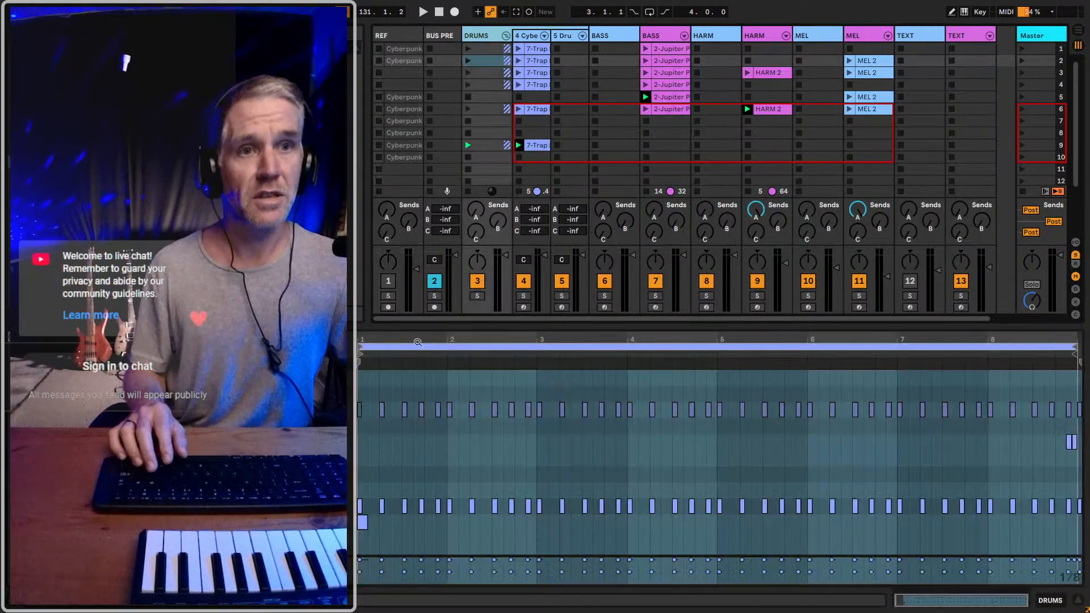
click(402, 37)
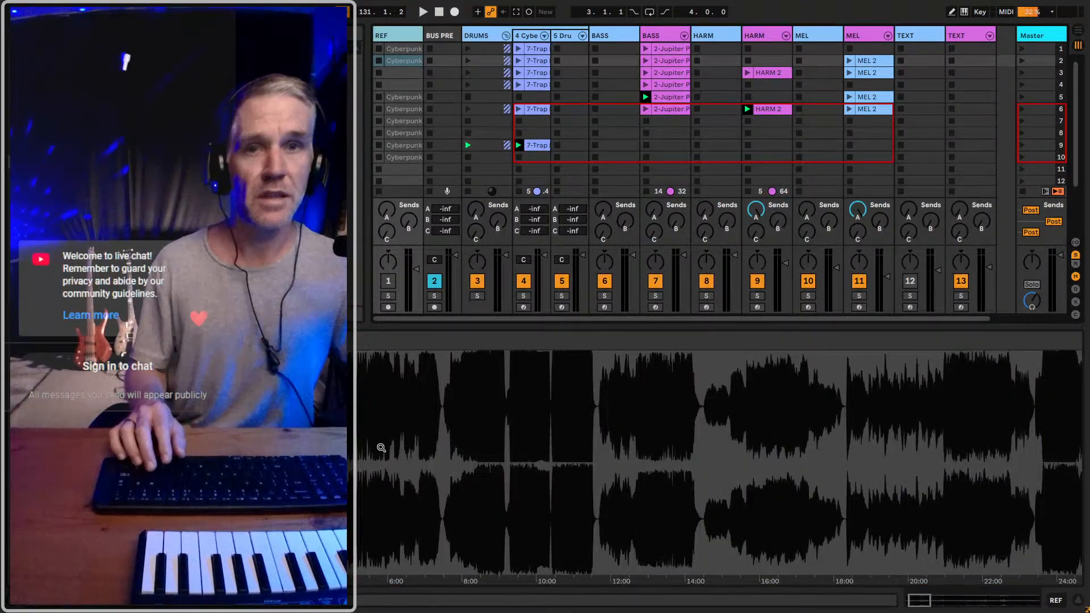
drag(384, 418, 369, 293)
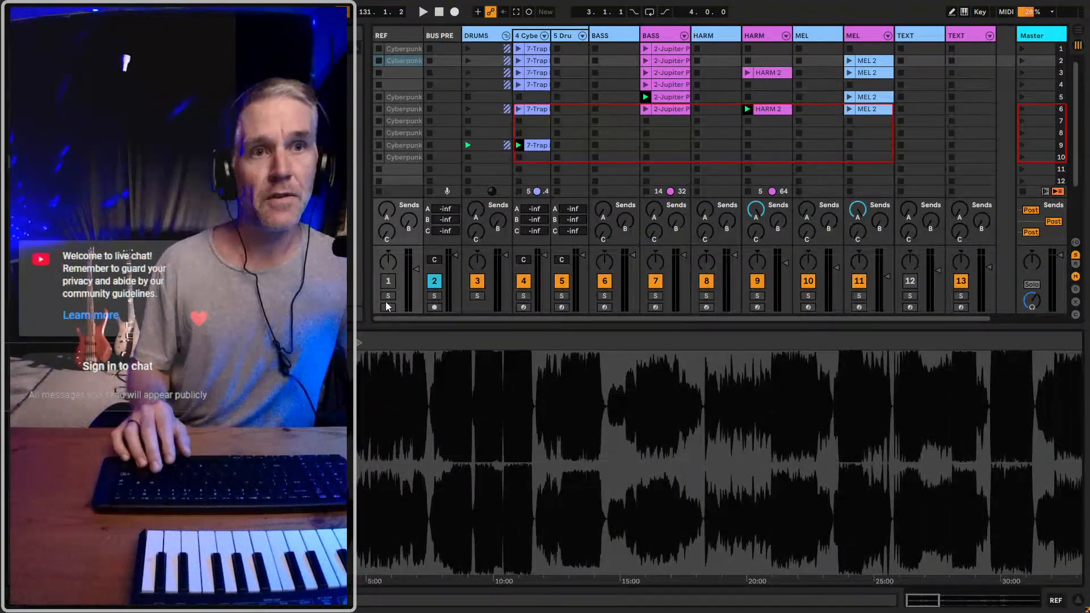
Solo the REF track and reactivate all its Cyberpunk clips in scenes 1 to 10
click(388, 296)
key(space)
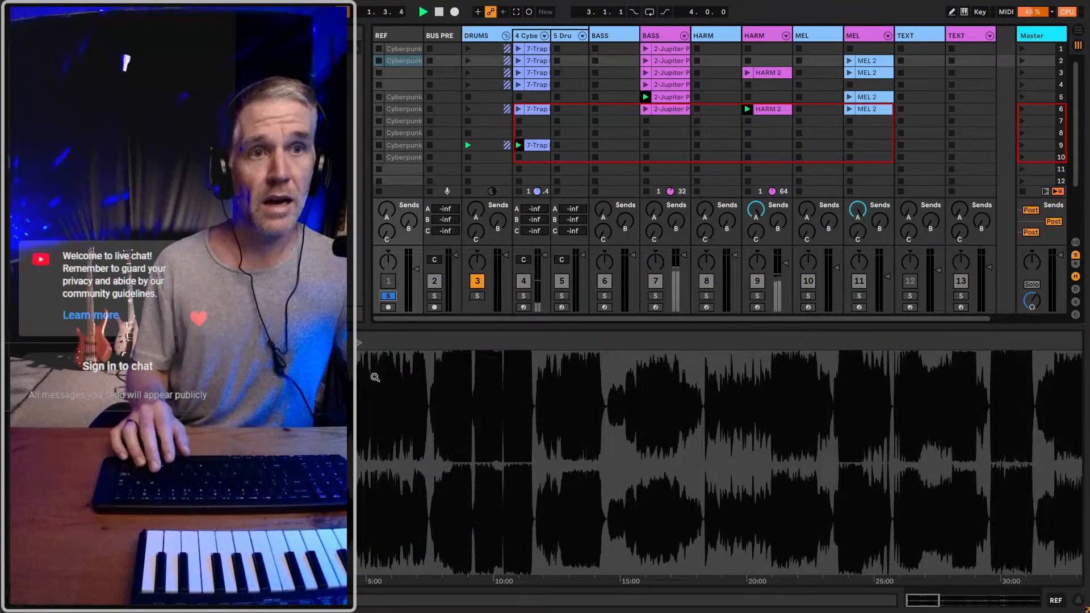
click(397, 49)
shift+click(405, 158)
key(0)
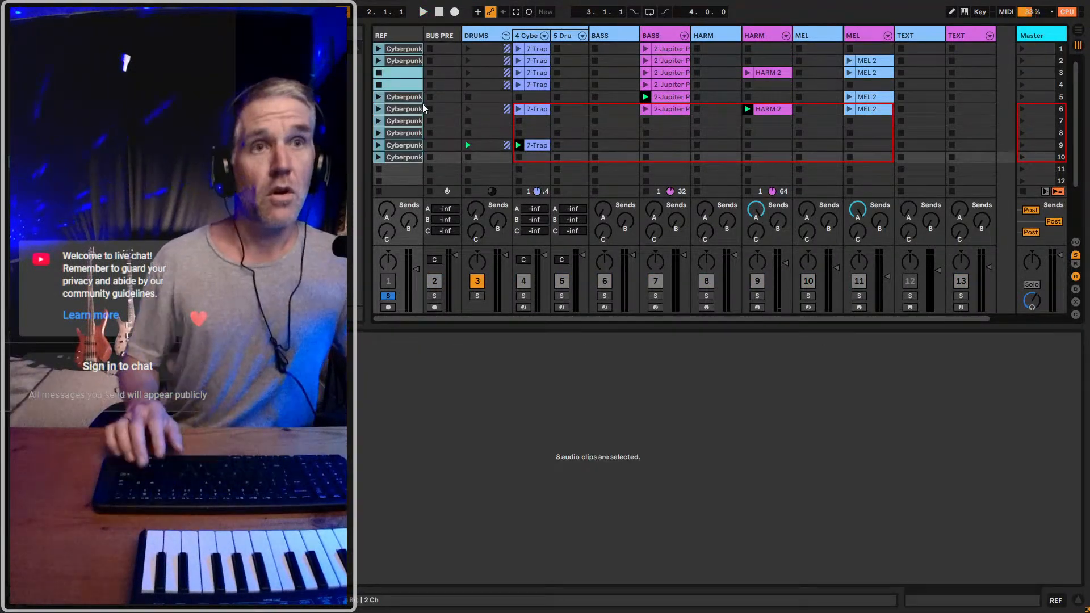
Launch the Cyberpunk reference clip in scene 2 of the soloed REF track
click(411, 98)
click(400, 61)
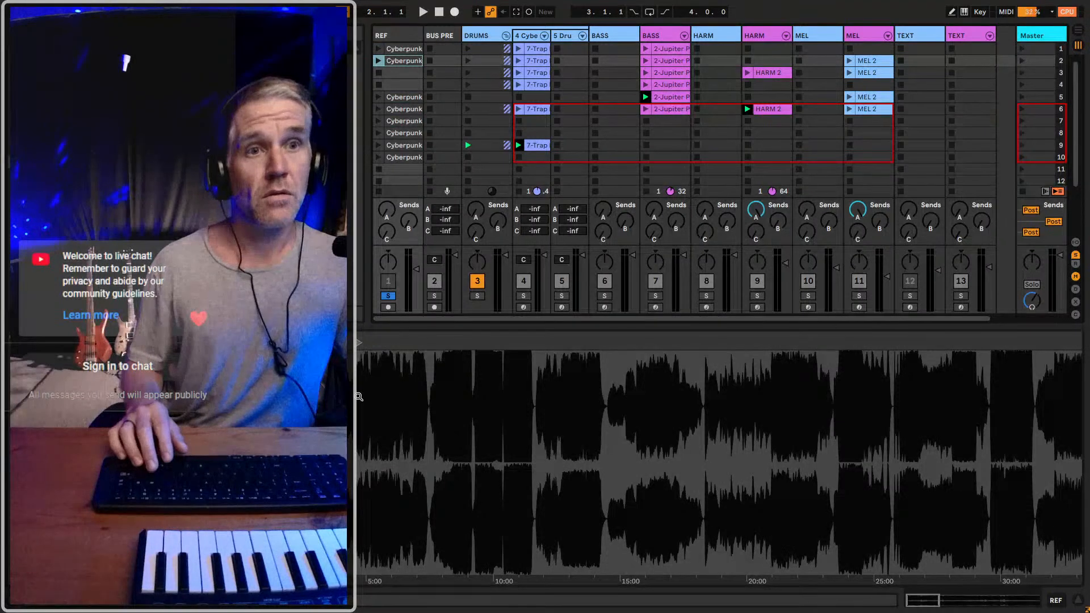
key(space)
click(378, 60)
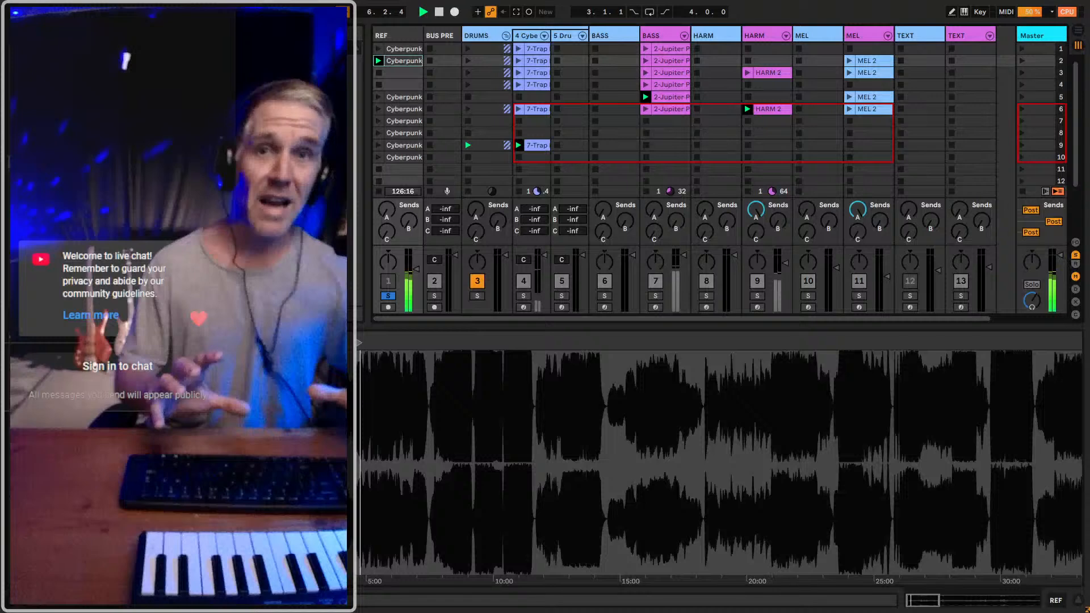
Move the playing reference clip's start marker to about 7:30, where the loud section begins
mouse_move(386, 338)
mouse_down()
mouse_move(386, 347)
mouse_move(386, 329)
mouse_move(386, 355)
mouse_up()
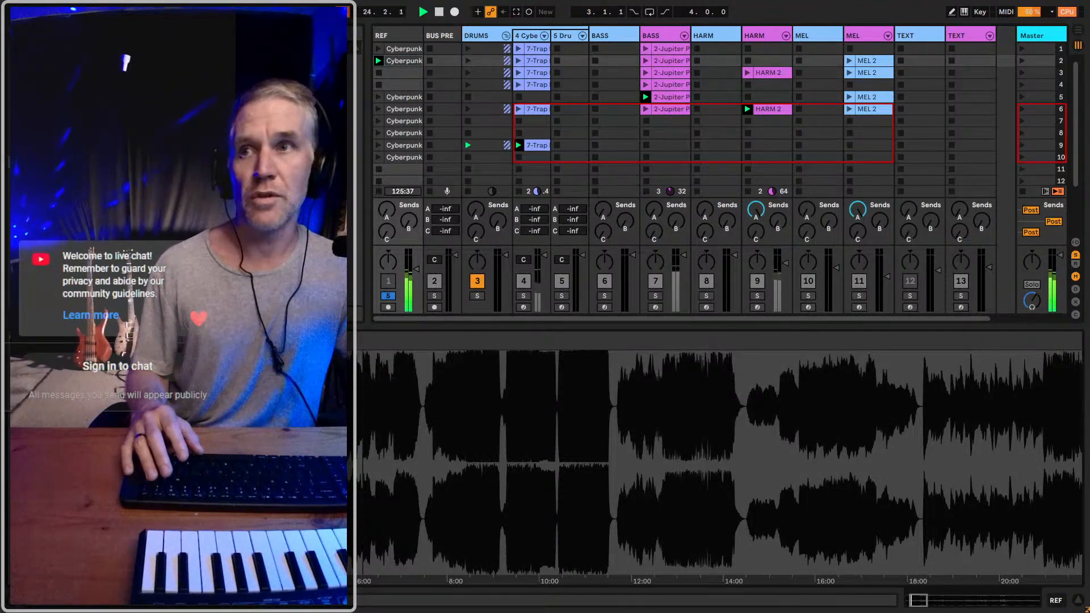
drag(362, 382, 364, 372)
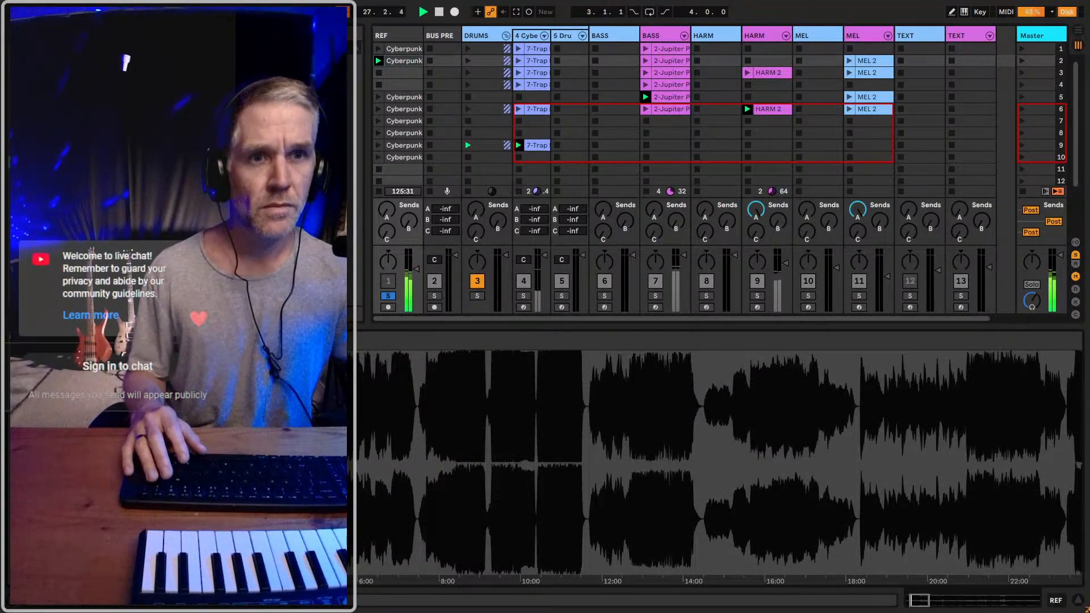
mouse_move(307, 343)
mouse_down()
mouse_move(429, 344)
mouse_move(427, 408)
mouse_move(458, 387)
mouse_up()
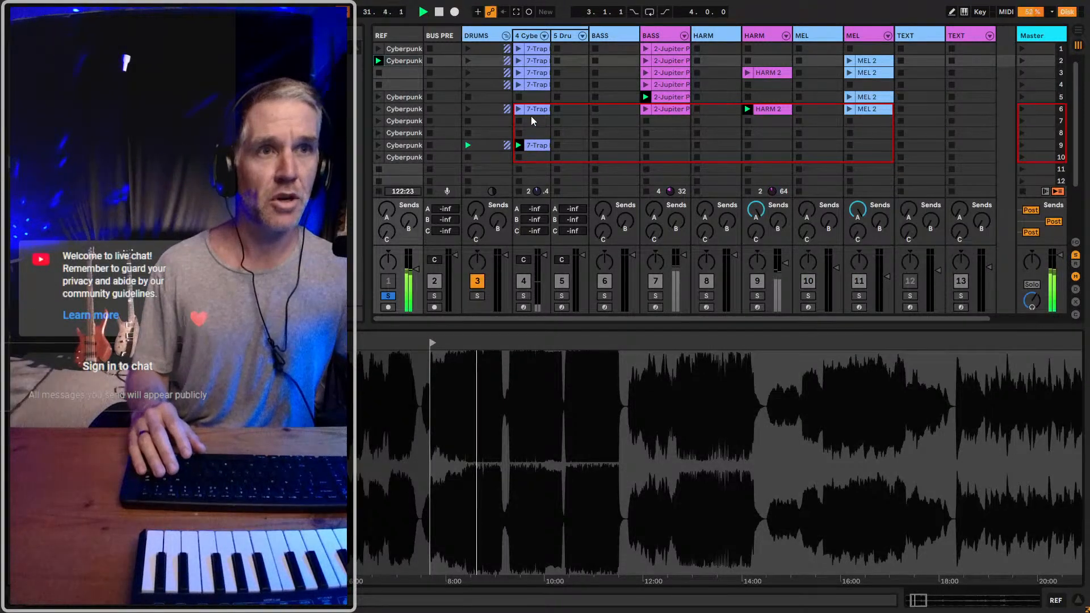
Select the first BASS track, and check the creak bark patch and its tag among the sci-fi Massive patches in the Google Sheets patch list
click(620, 40)
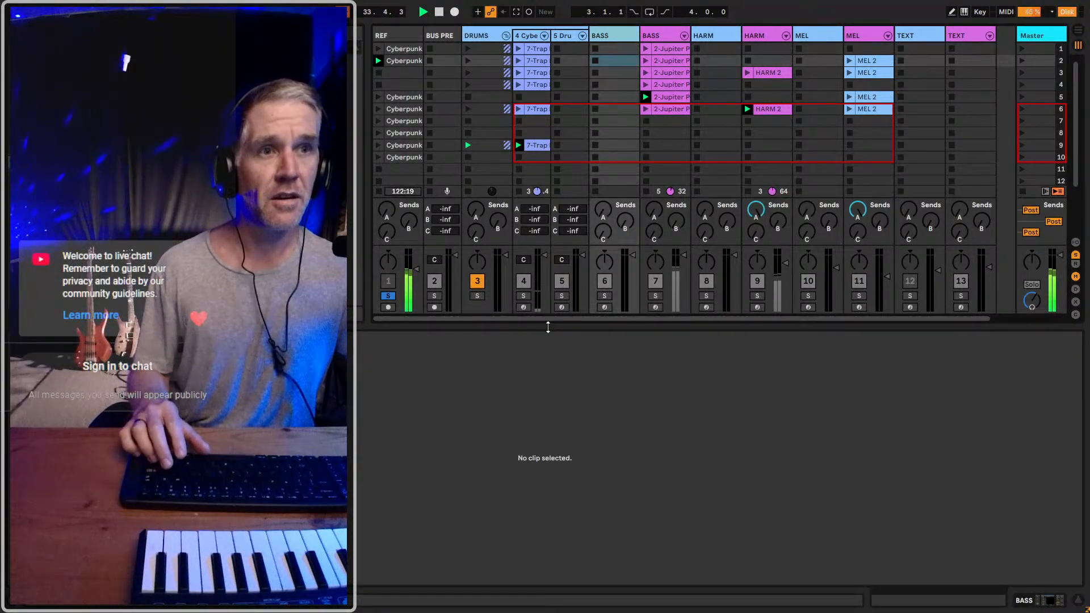
double_click(609, 39)
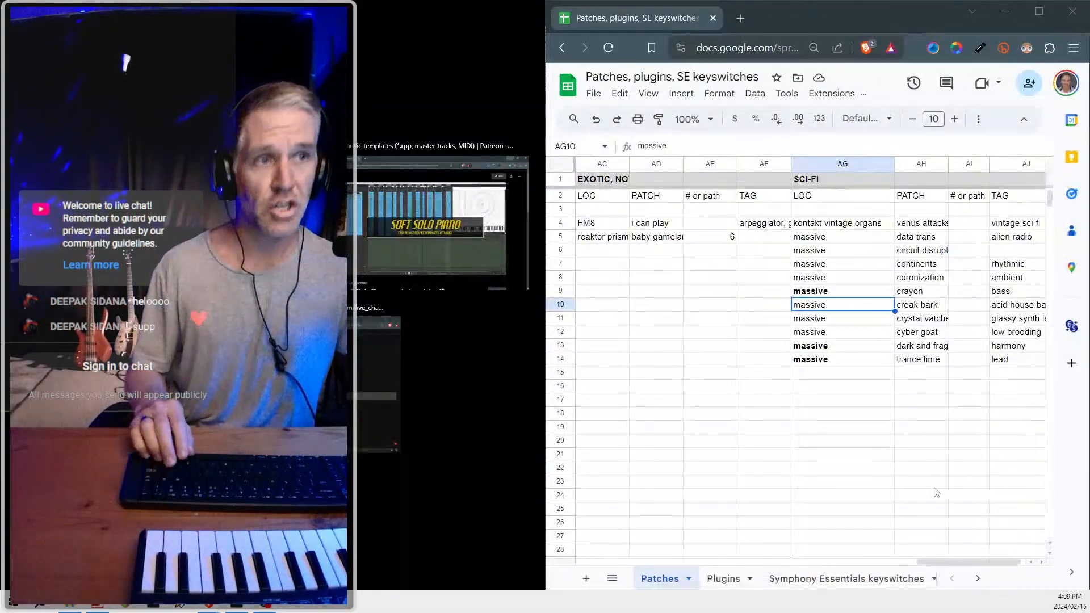
click(935, 488)
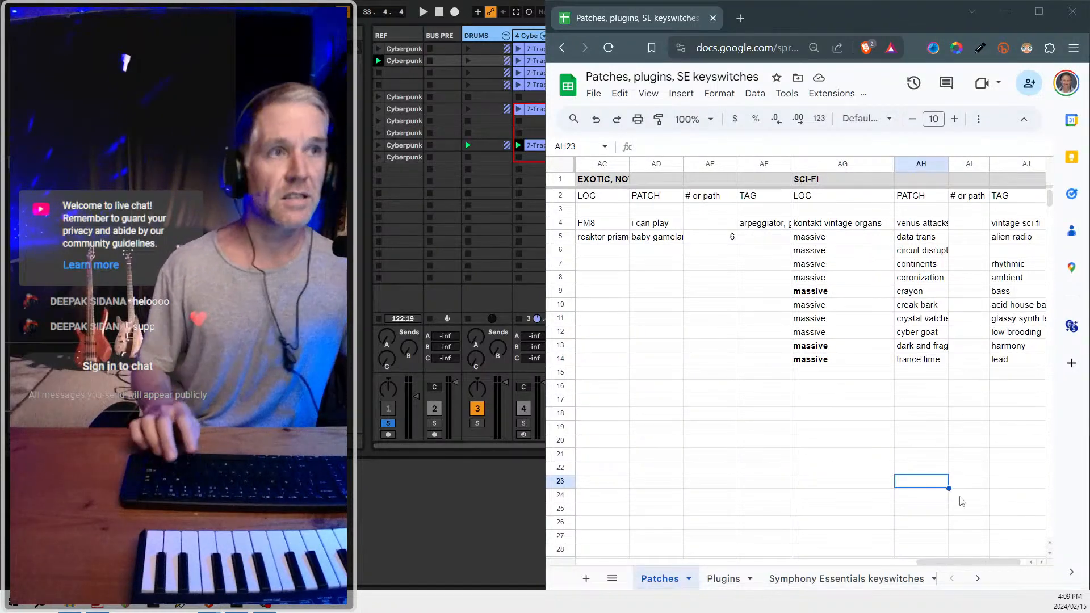
click(904, 281)
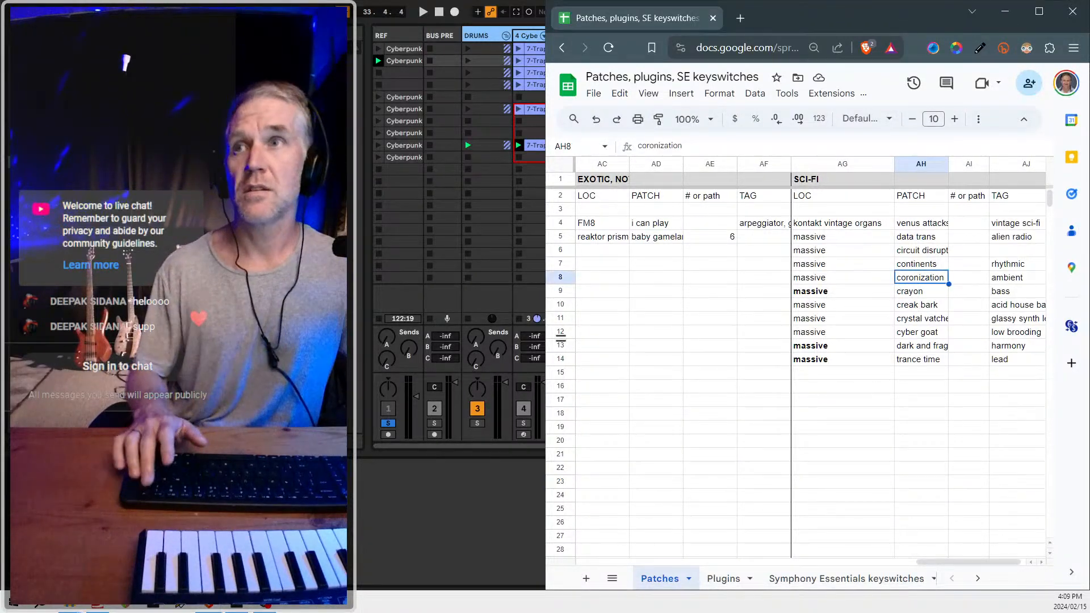
click(906, 307)
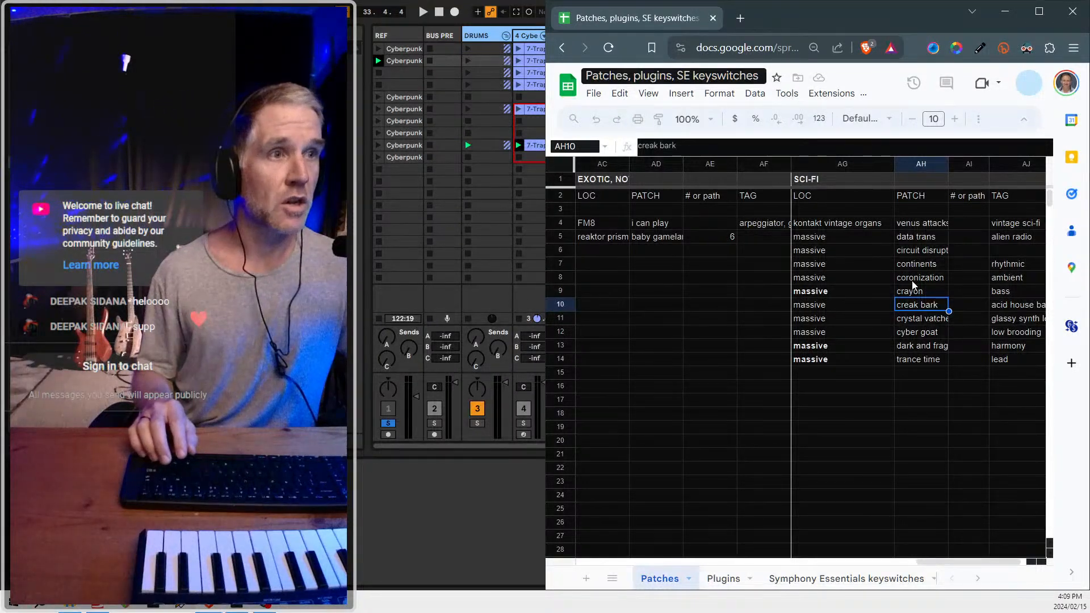
click(1016, 309)
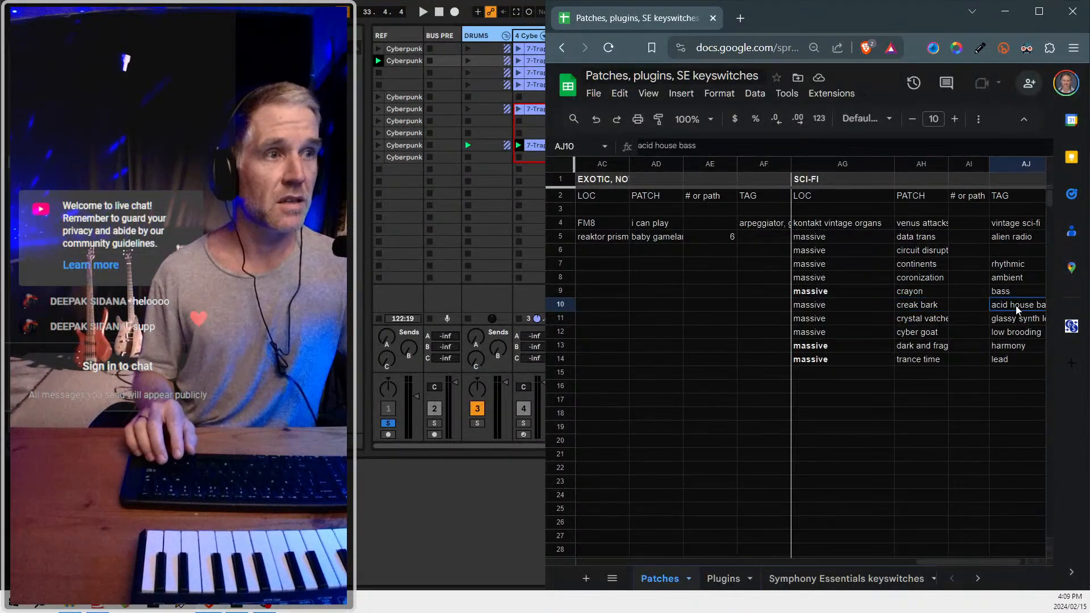
click(934, 306)
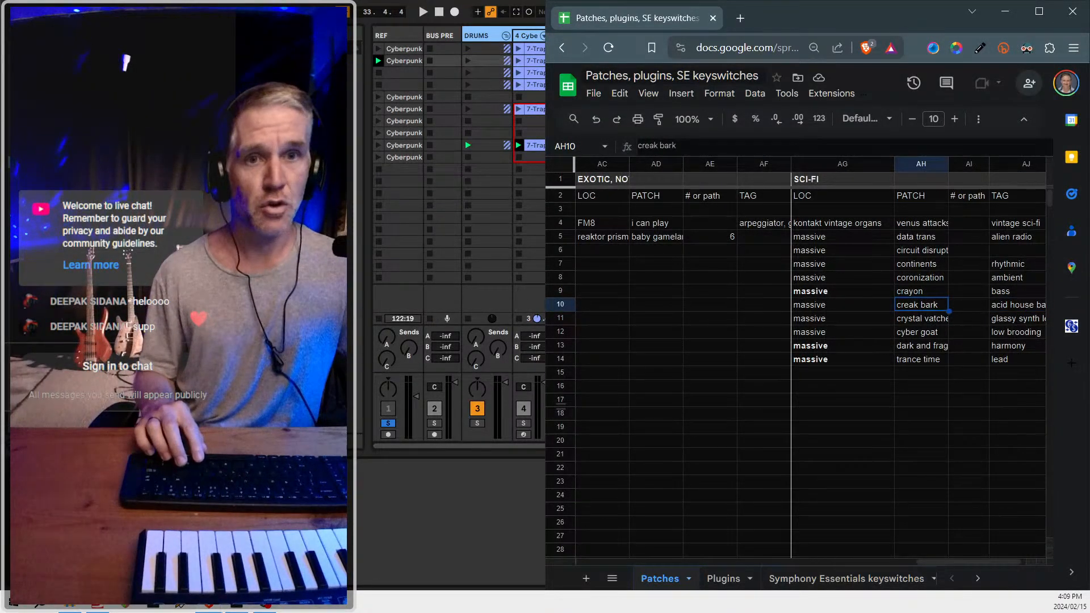
Switch back to Ableton Live and advance the BASS track's Massive X preset through the list to A Knock Knock
key(alt+Tab)
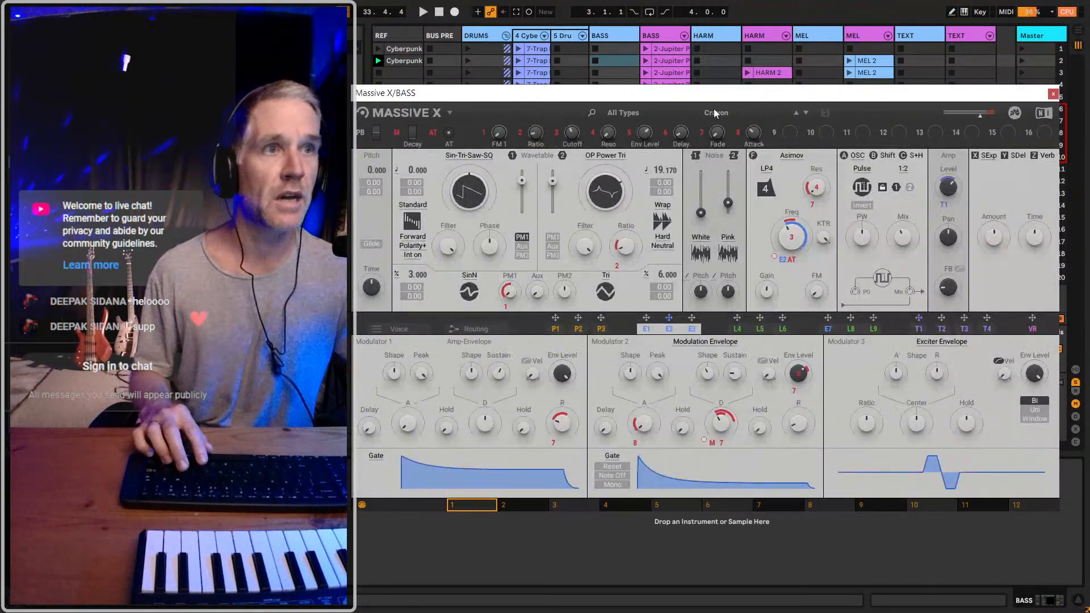
click(789, 113)
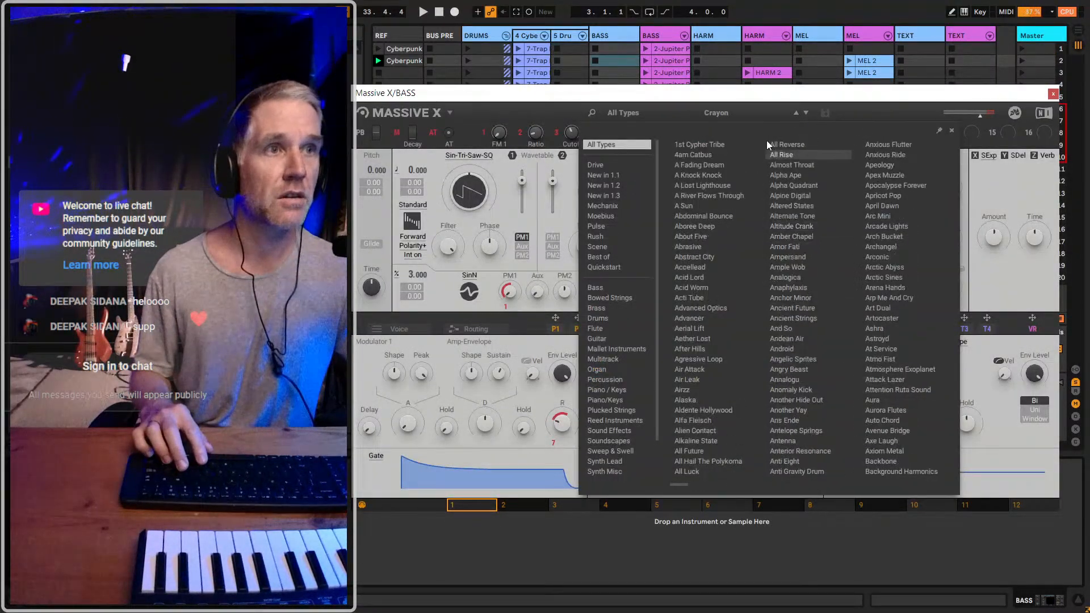
click(807, 113)
click(805, 112)
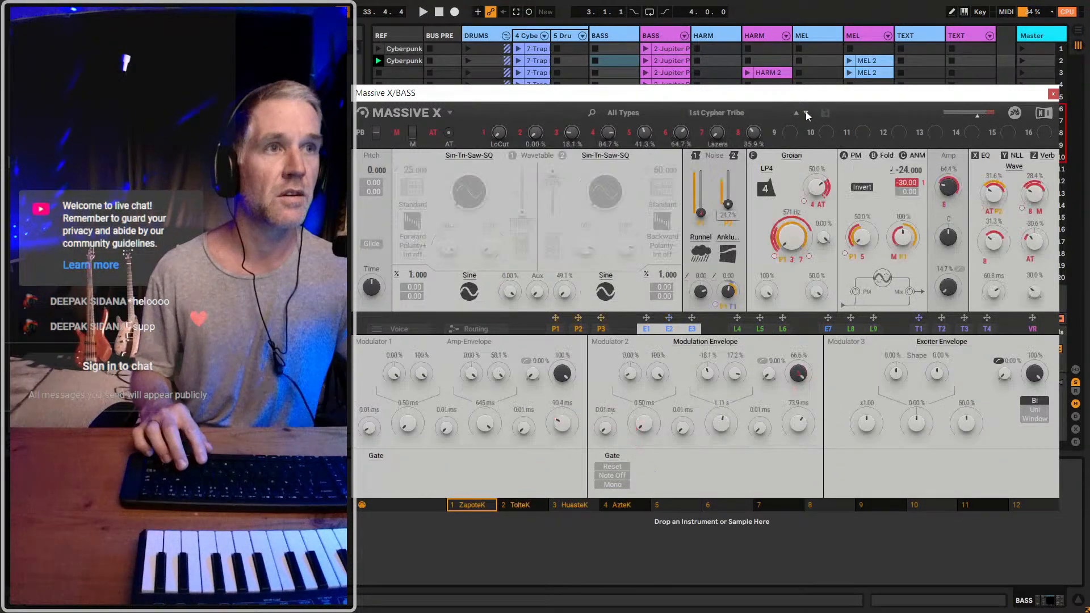
click(806, 113)
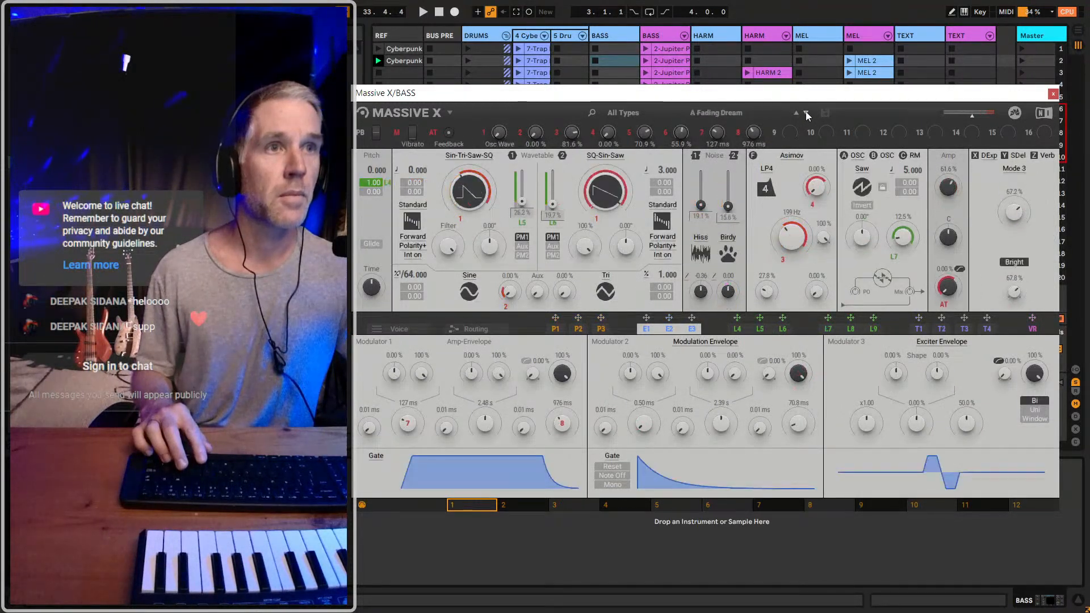
click(805, 113)
Browse the Massive X preset list as far as Creak Bark, and close the plug-in window
click(748, 114)
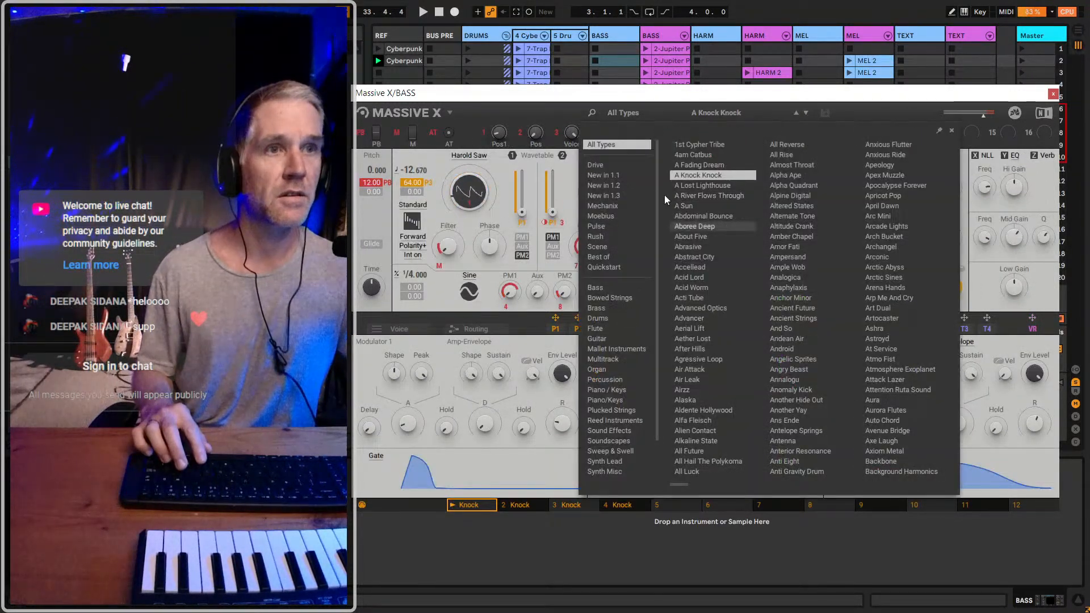
scroll(744, 356, down, 2)
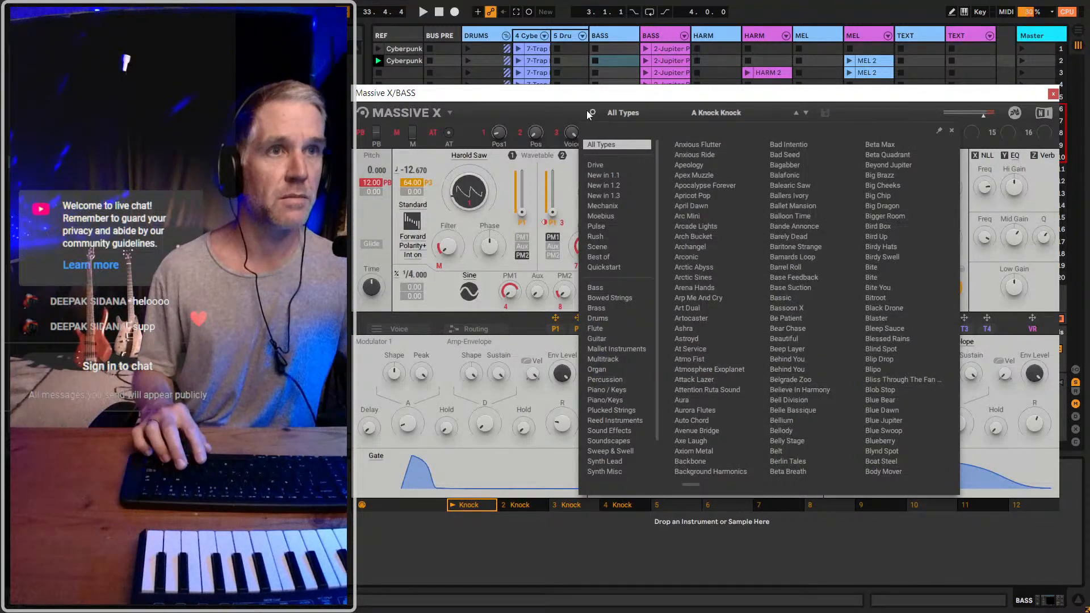
scroll(766, 362, down, 4)
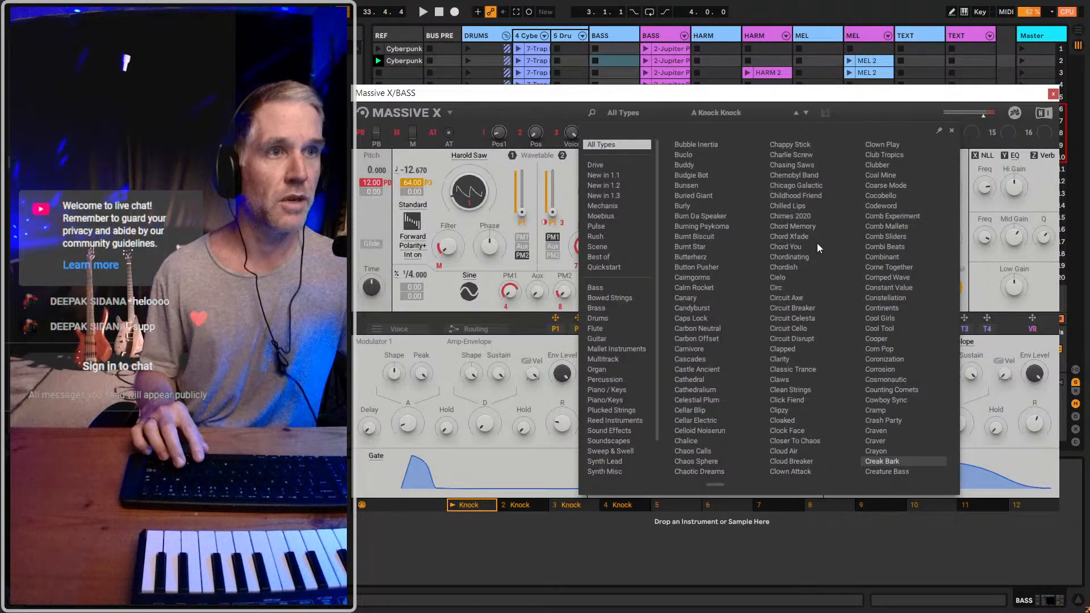
click(1053, 94)
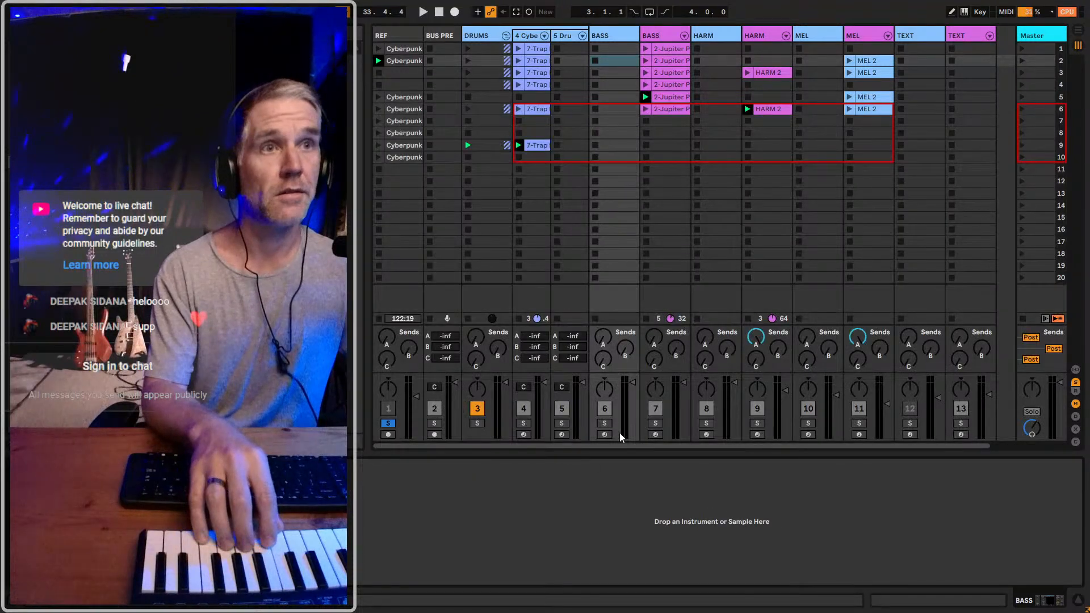
Turn off the REF track's solo and briefly run playback with the 7-Trap clip in scene 9 selected
click(389, 423)
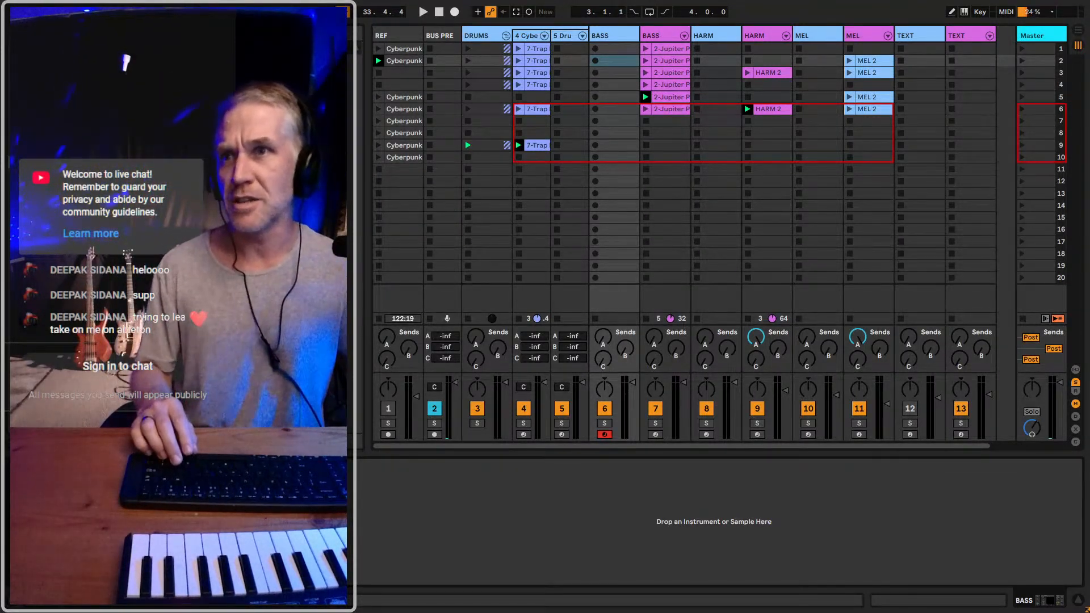
click(540, 147)
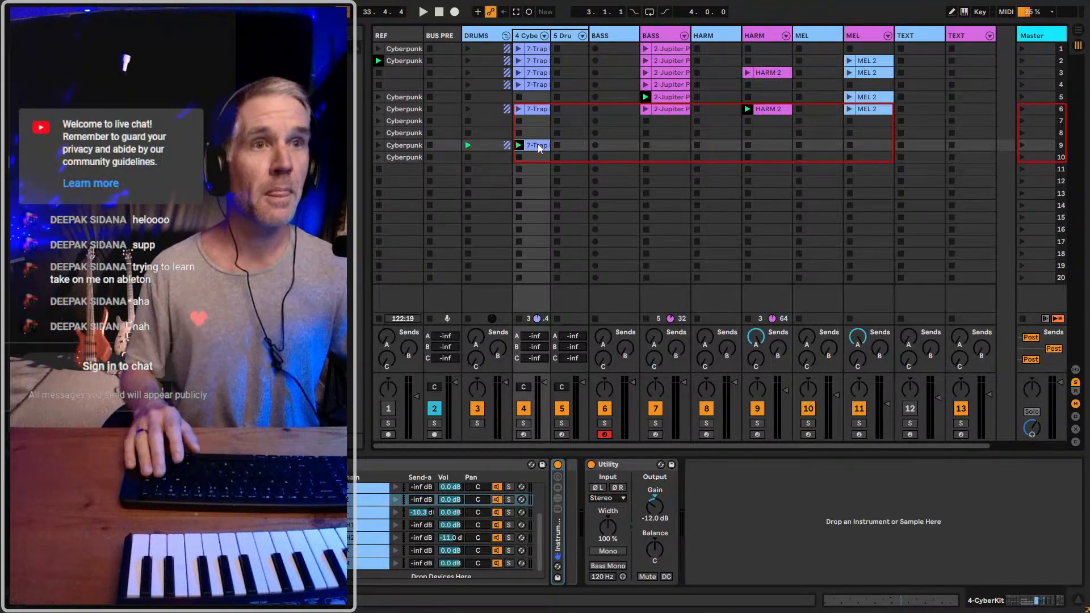
key(space)
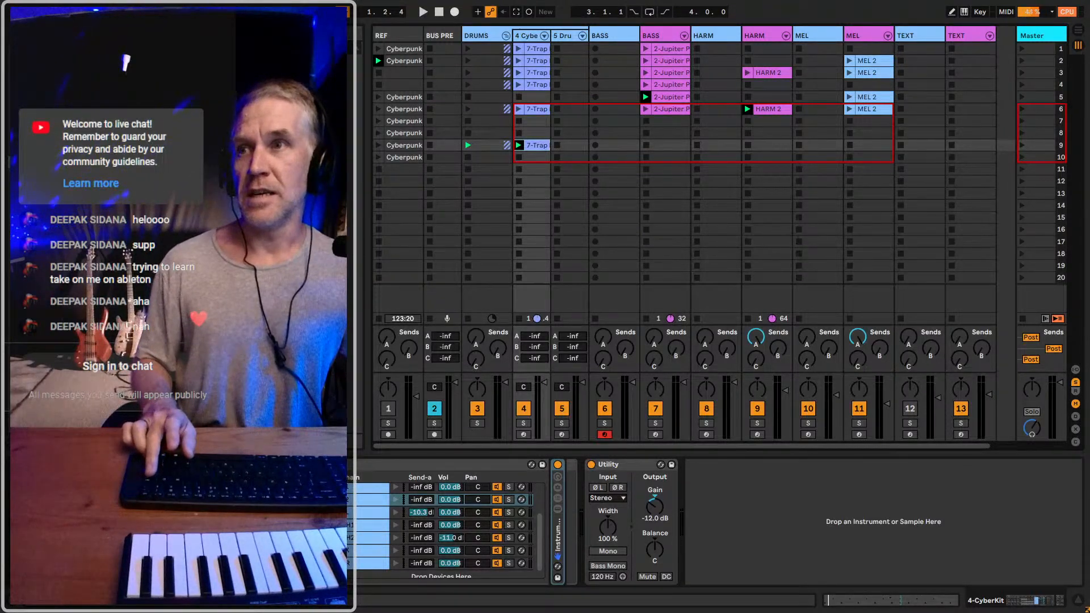
Audition the sounds of both BASS tracks in turn, leaving the first one, track 6, armed for playing
click(606, 36)
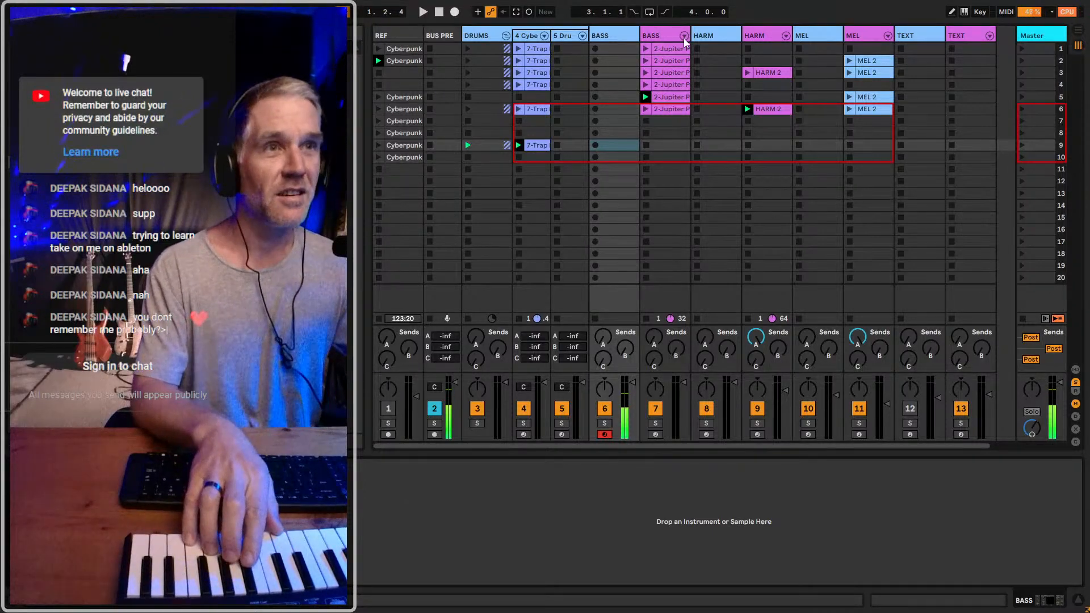
click(655, 35)
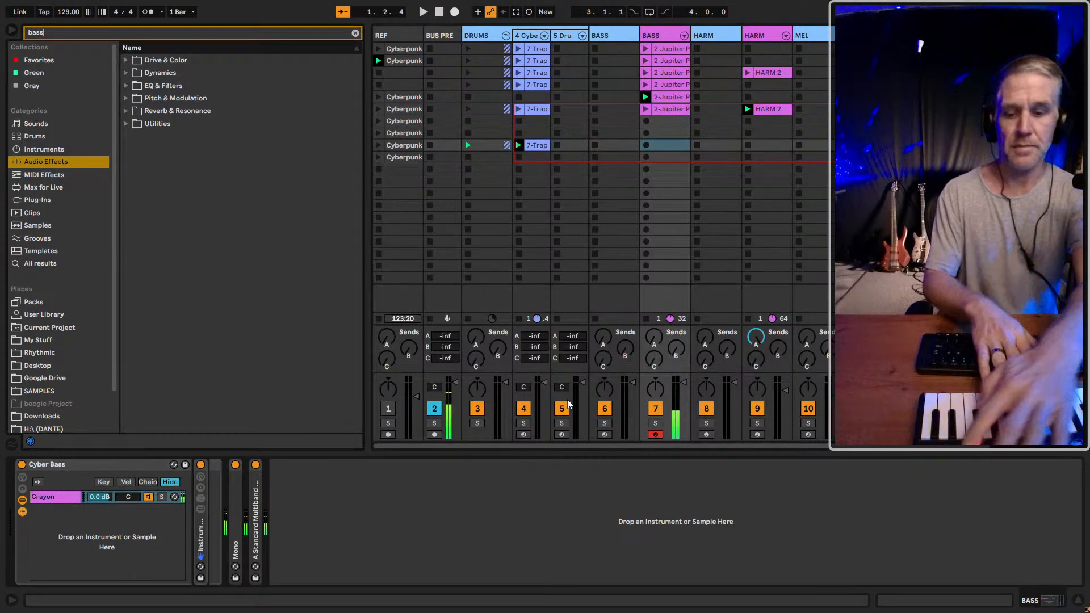
click(605, 434)
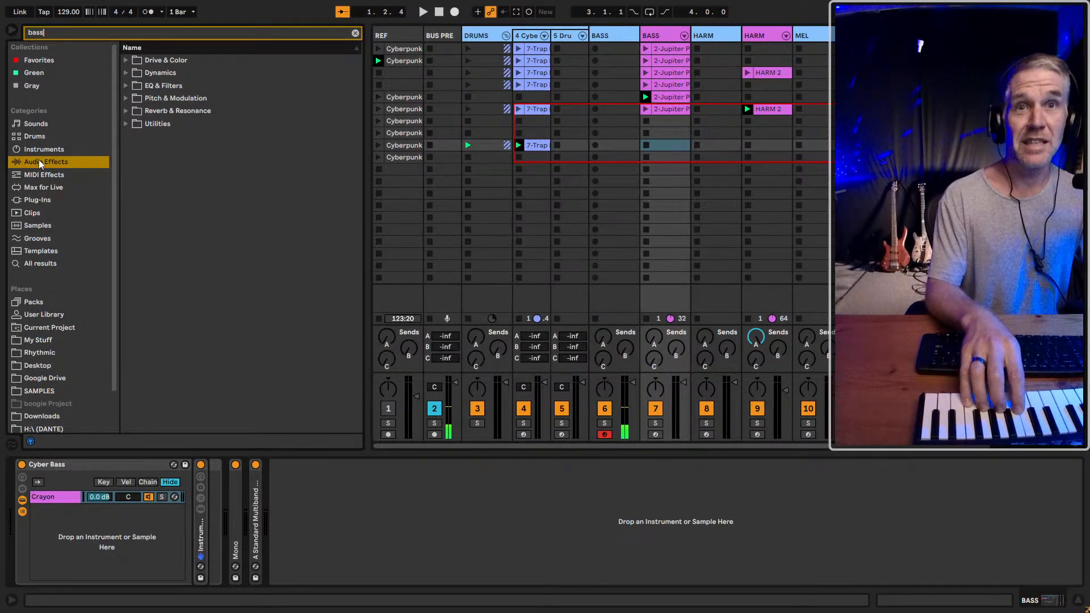
Preview the Bass presets in the Sounds category in order, from Abdominal Bass to Basic Fanatik Bass
click(37, 124)
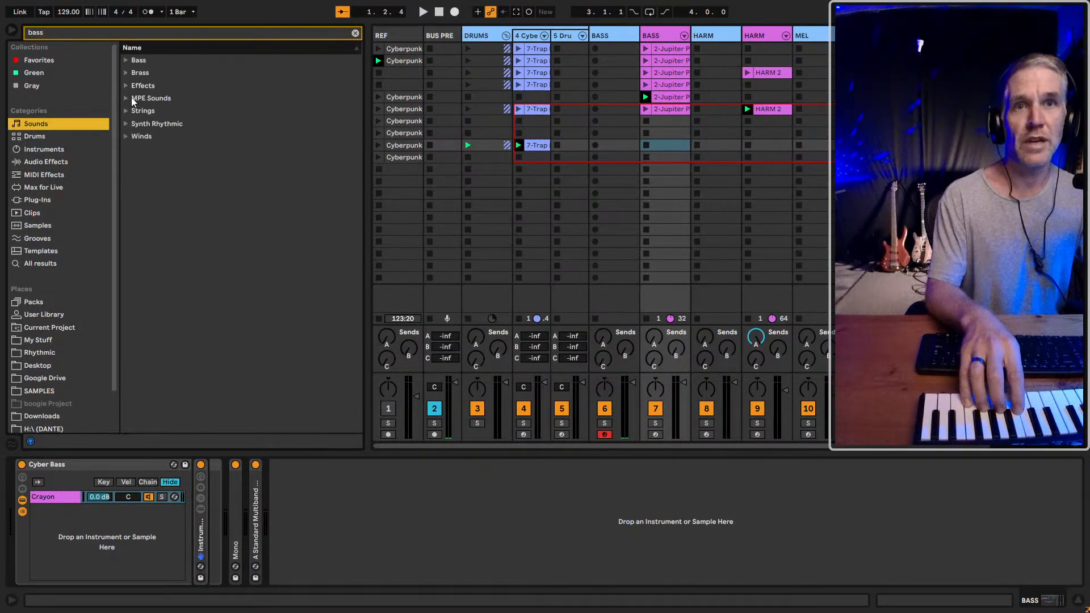
click(138, 62)
key(Right)
key(Down)
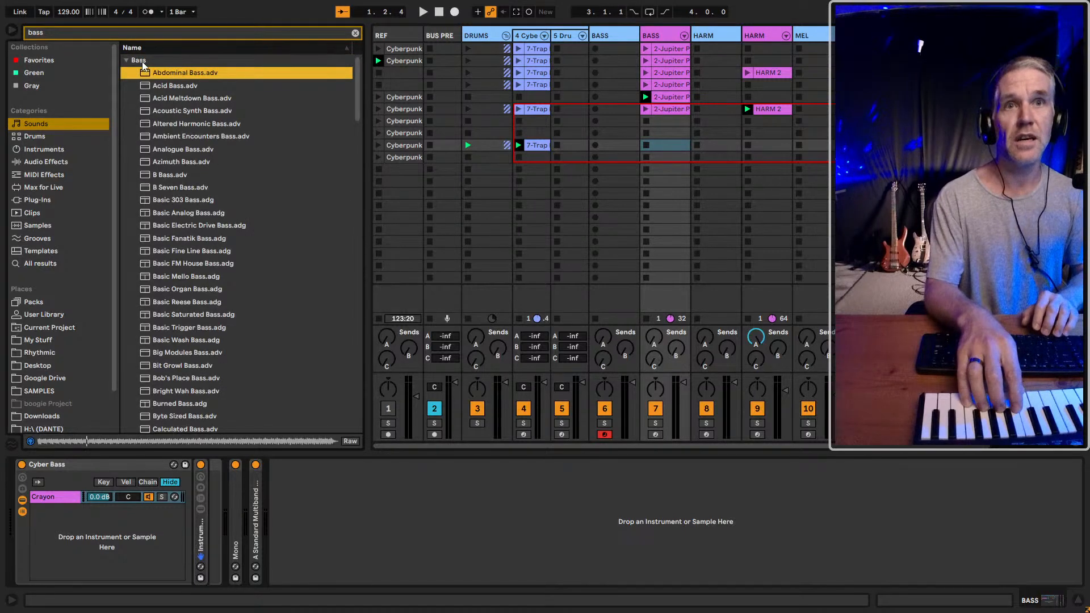
key(Down)
key(Down)
key(Down)
key(Down)
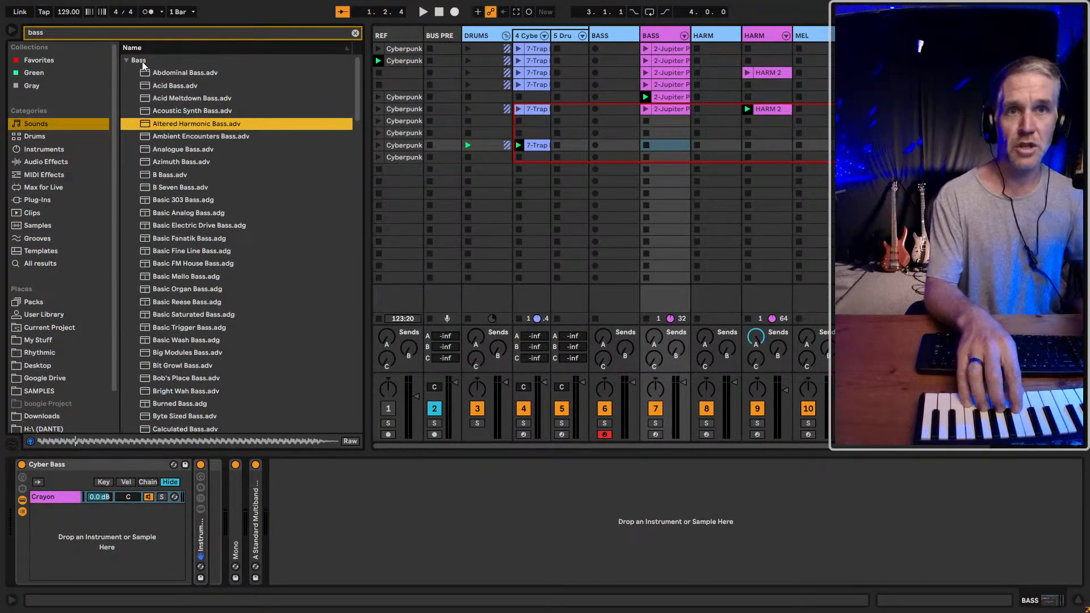
click(184, 137)
key(Down)
key(Down)
key(Down)
key(Down)
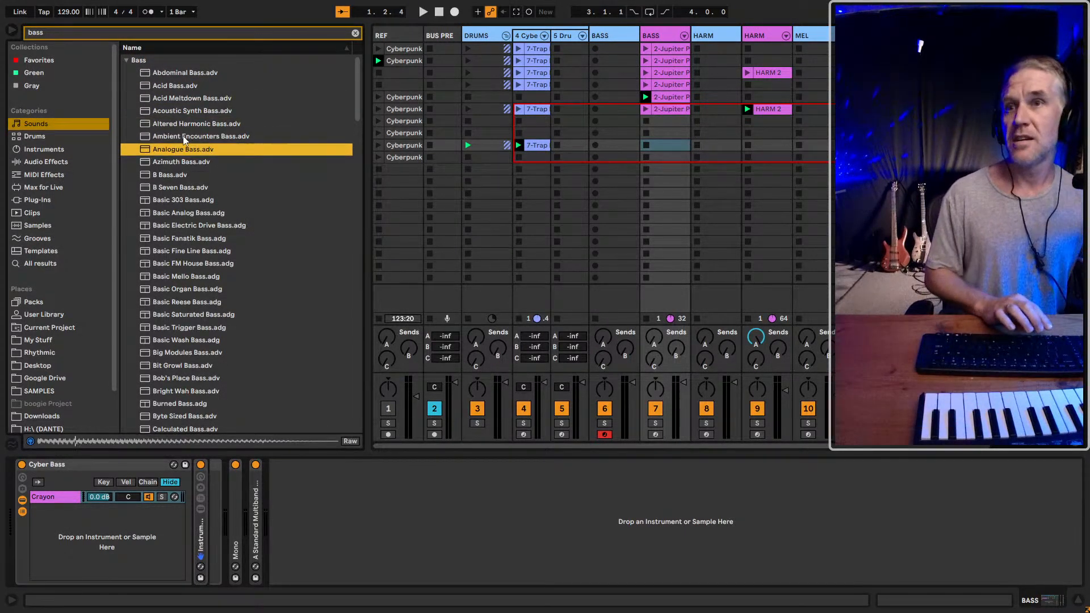
key(Down)
key(Down)
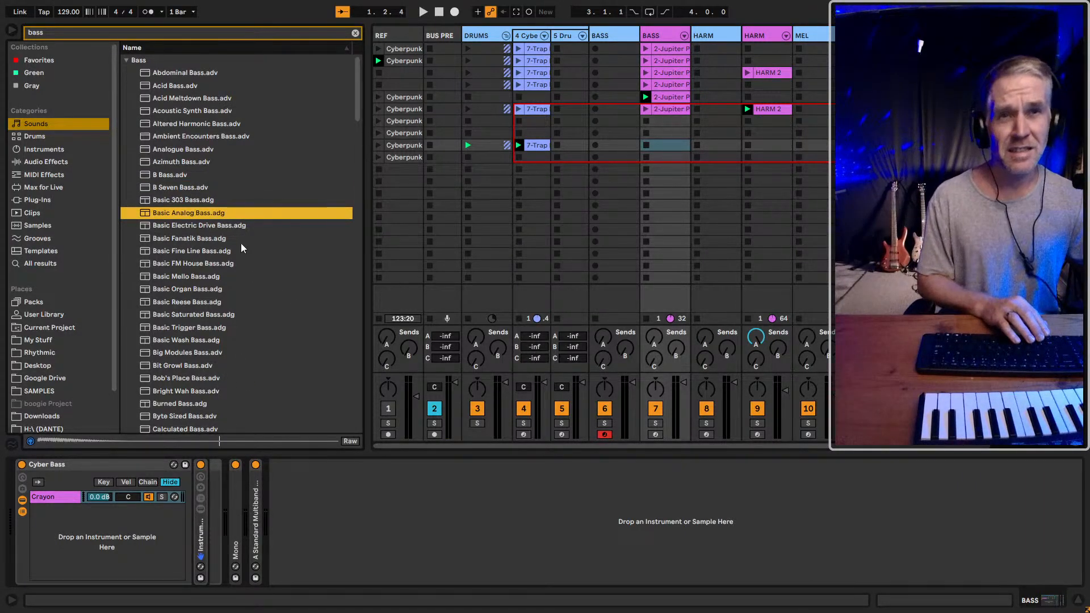
key(Down)
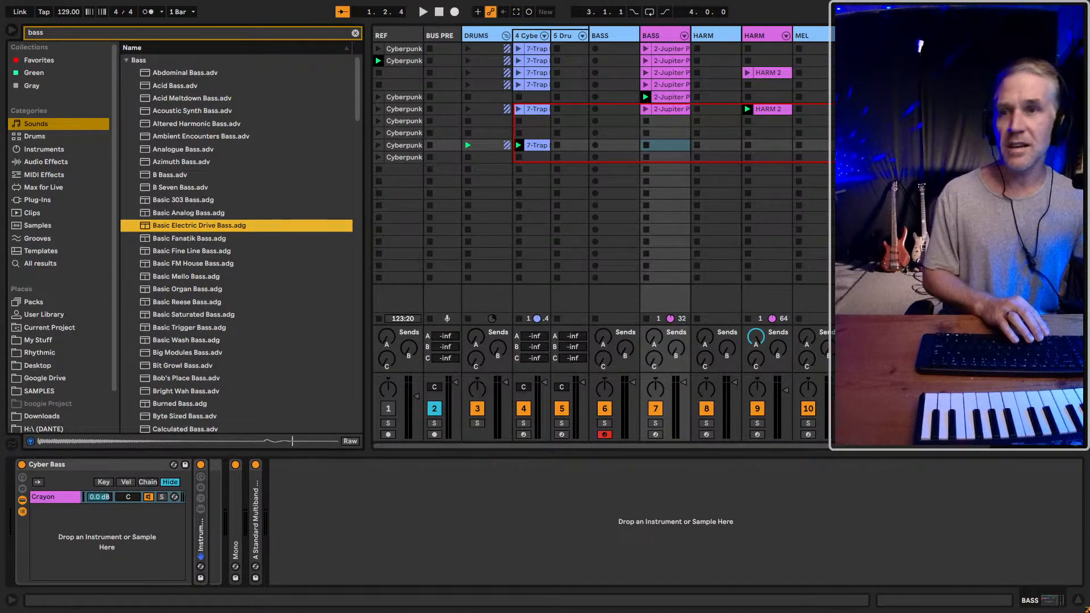
key(Down)
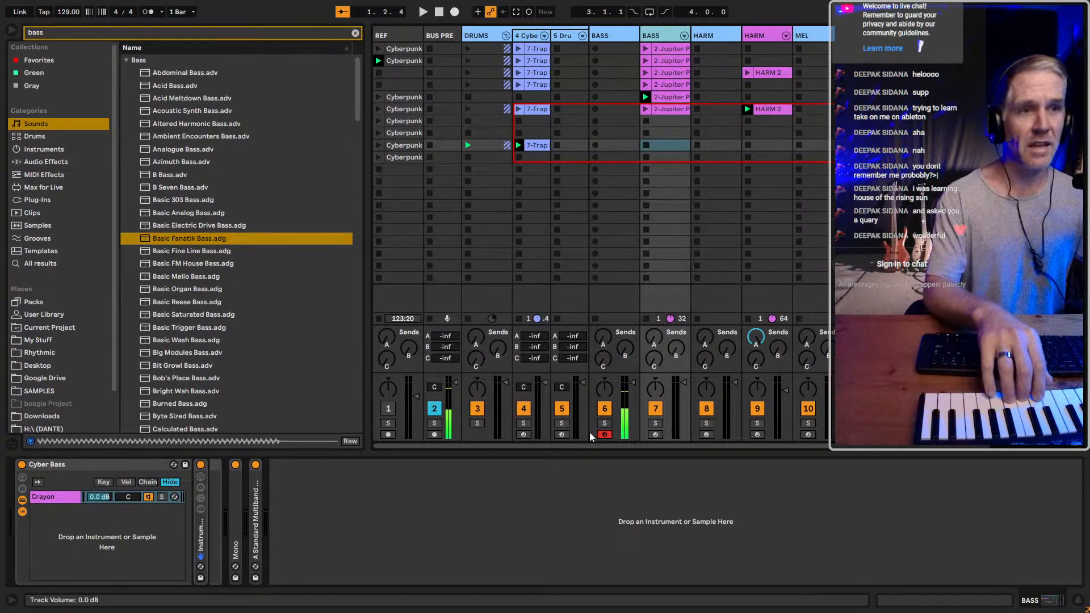
Preview the Bass presets in the Sounds category in order, from Basic Fine Line Bass to Bit Growl Bass
click(192, 251)
key(Down)
key(Down)
key(Down)
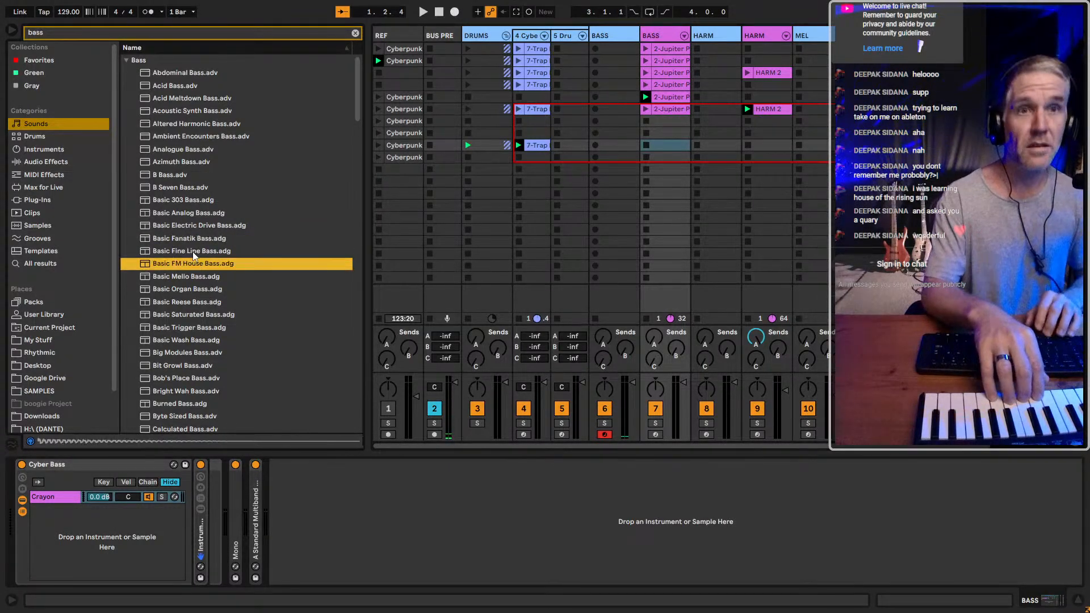
key(Down)
key(Down)
key(Down)
key(Down)
key(Down)
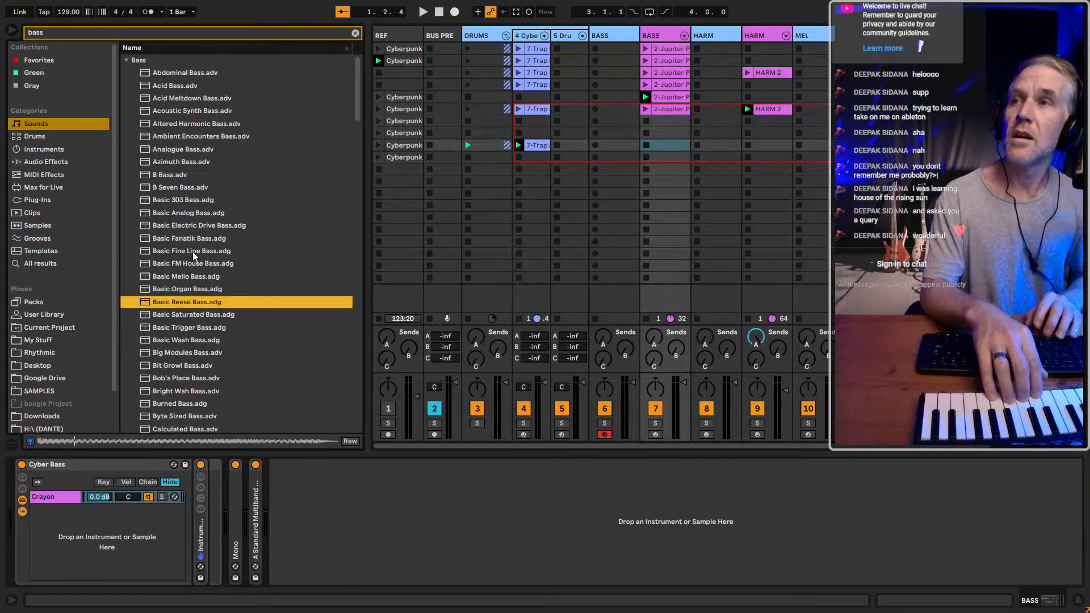
key(Down)
key(Down)
key(Down)
key(Down)
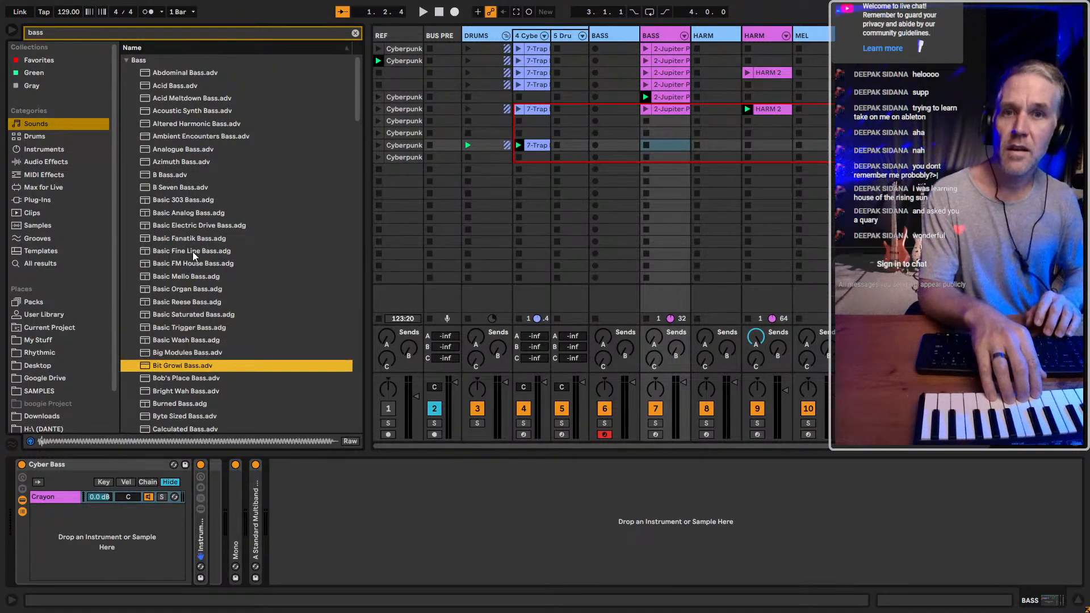
Continue previewing the Bass presets in order, from Bob's Place Bass to Creep Bass
key(Down)
key(Down)
key(Down)
key(Down)
key(Down)
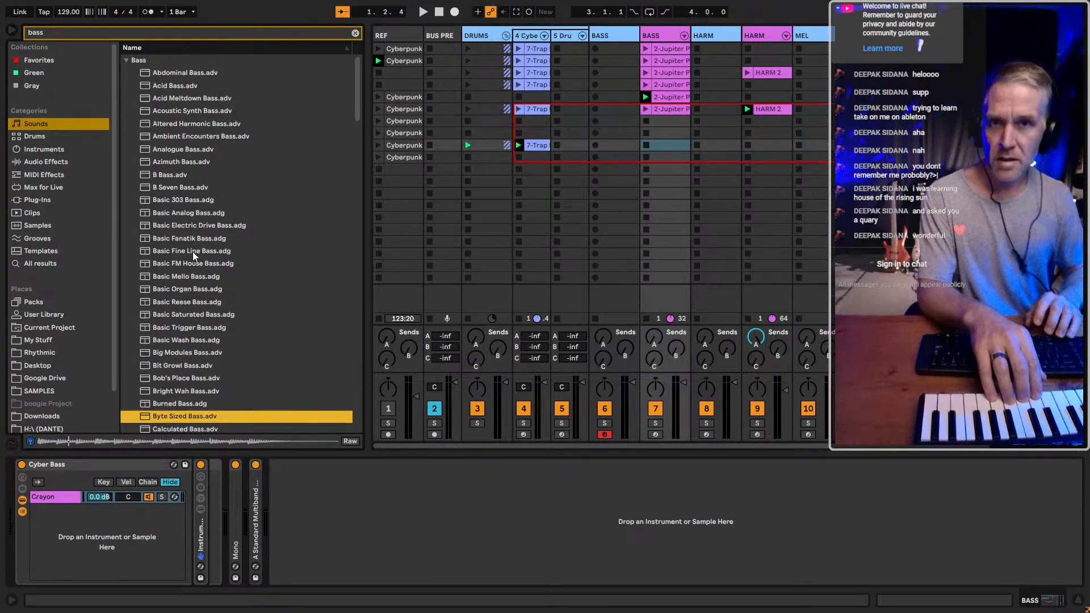
key(Down)
key(Down)
key(Down)
key(Down)
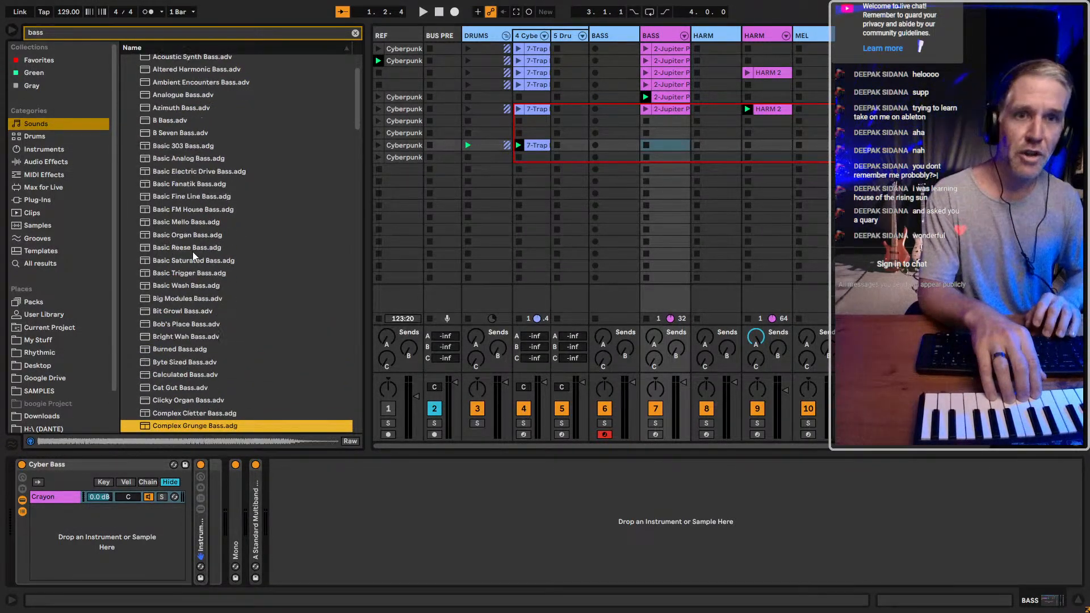
key(Down)
key(Down)
key(Down)
key(Down)
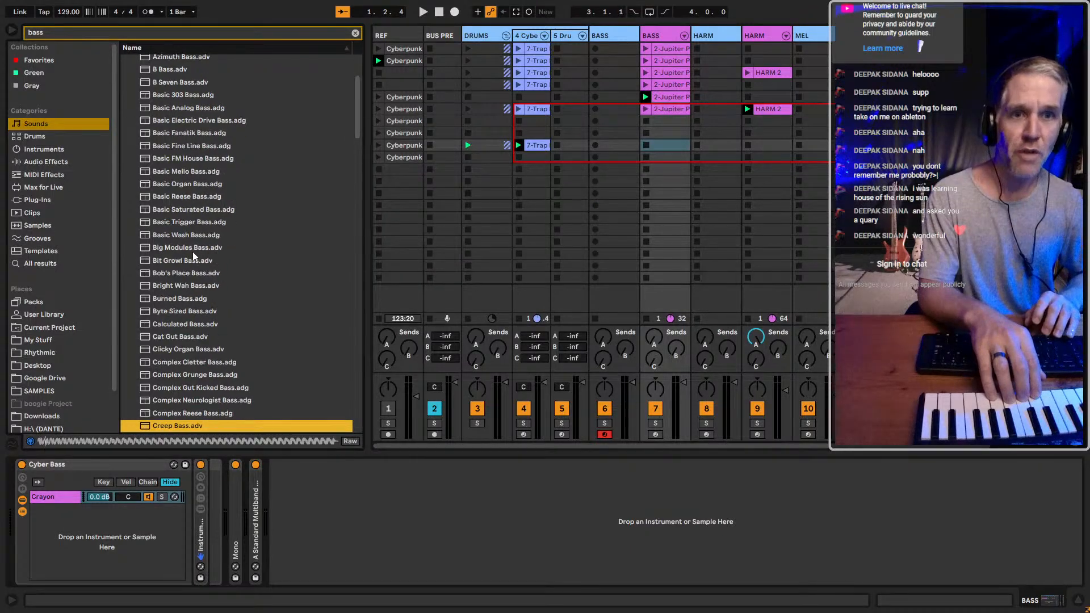
Preview the Bass presets from Crossover Syn Bass to Dual OSC Buzz Octaves Bass, rechecking the Distortion Bright Bass preset
key(Down)
key(Down)
key(Down)
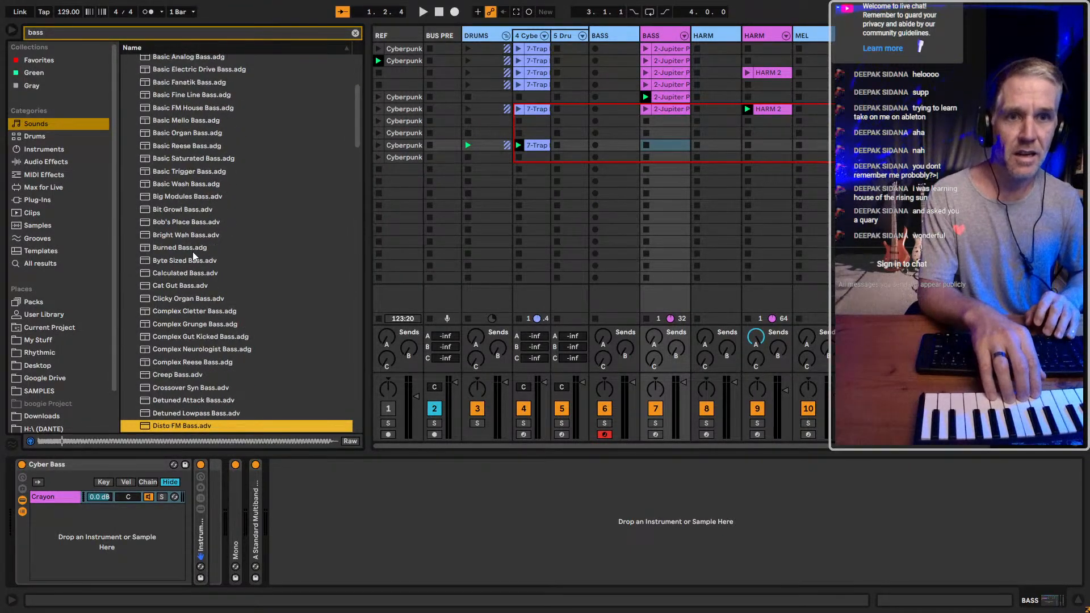
key(Up)
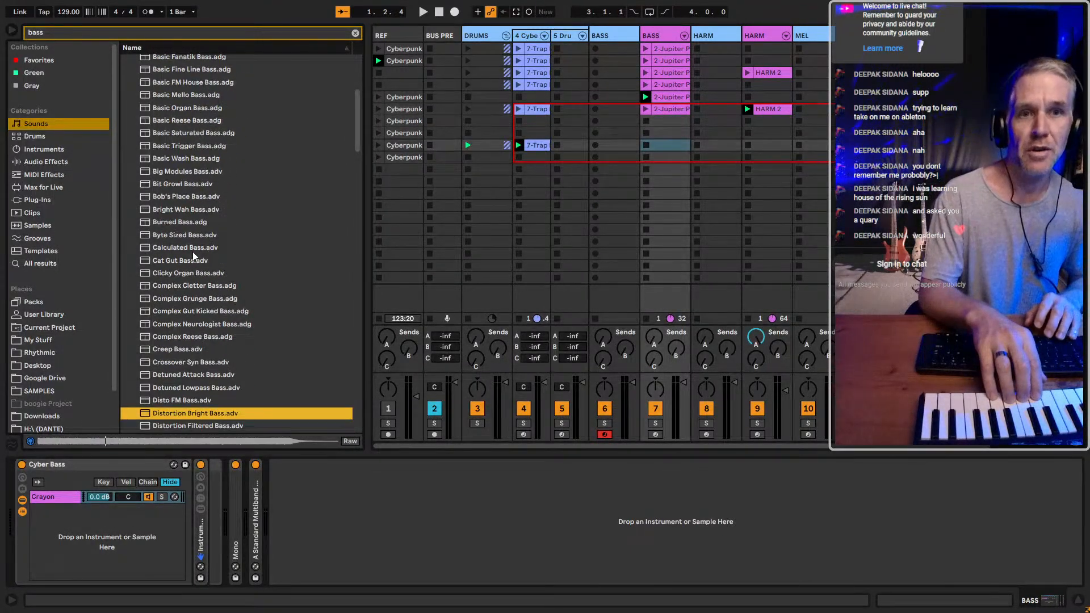
key(Down)
key(Down)
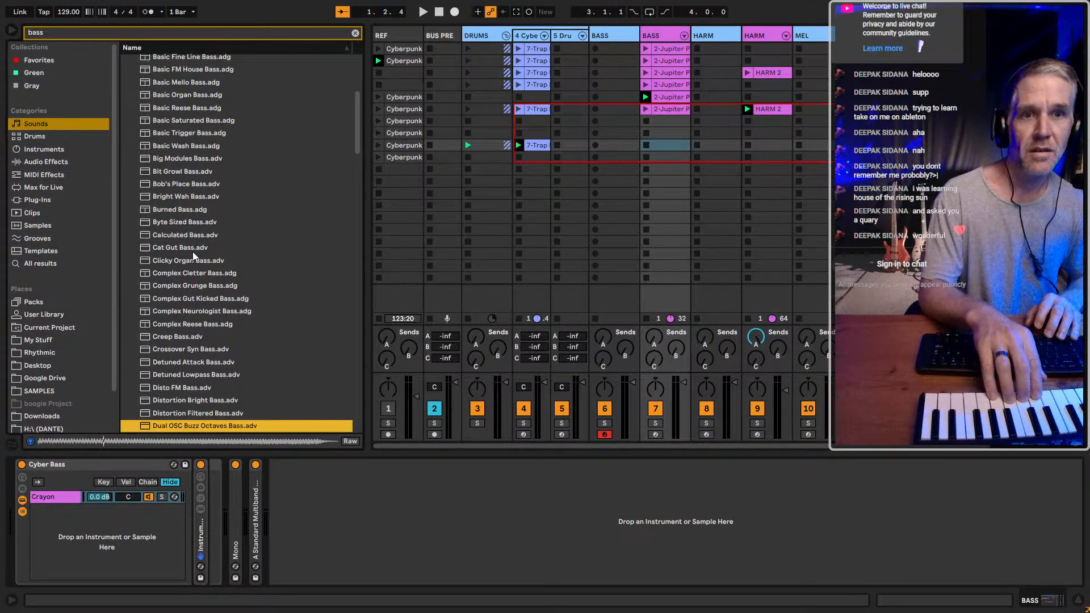
Compare the two Distortion bass presets again and add Distortion Filtered Bass as a second chain in the Cyber Bass rack
key(Up)
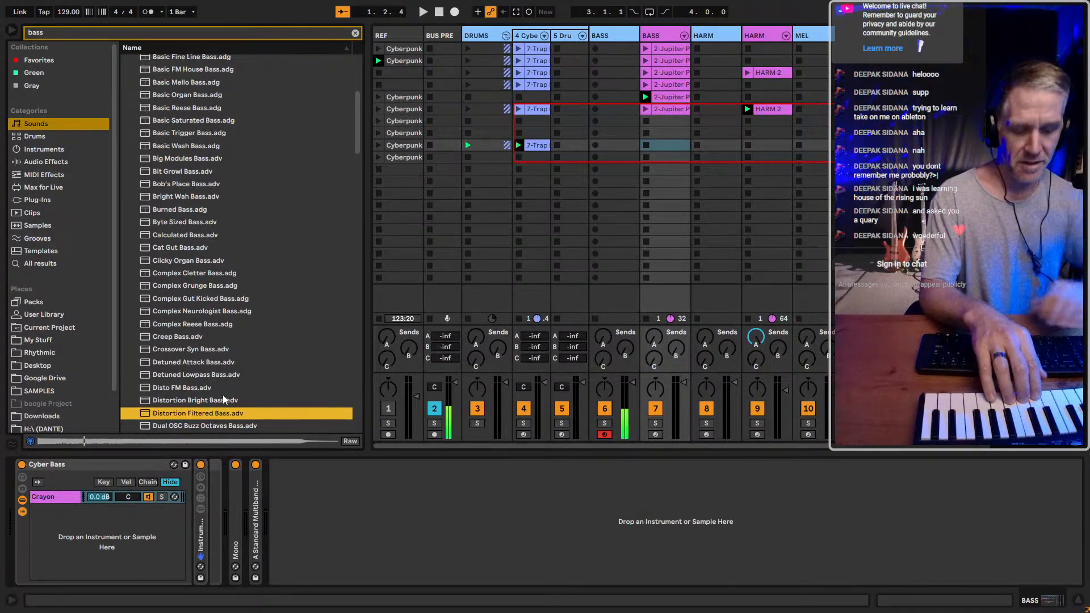
key(Up)
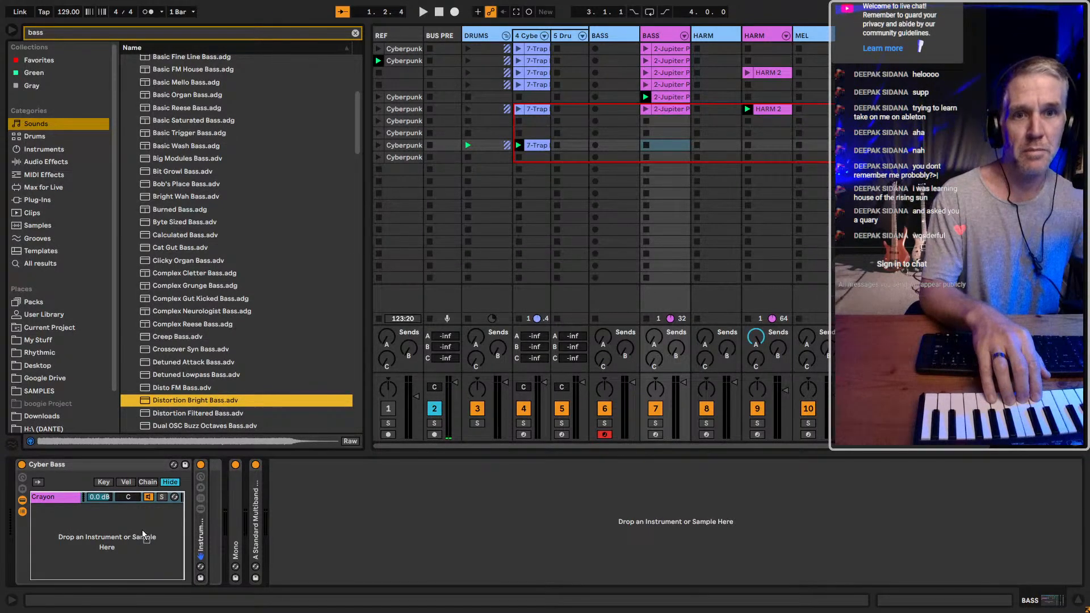
mouse_move(143, 532)
mouse_down()
mouse_move(194, 399)
mouse_move(131, 538)
mouse_up()
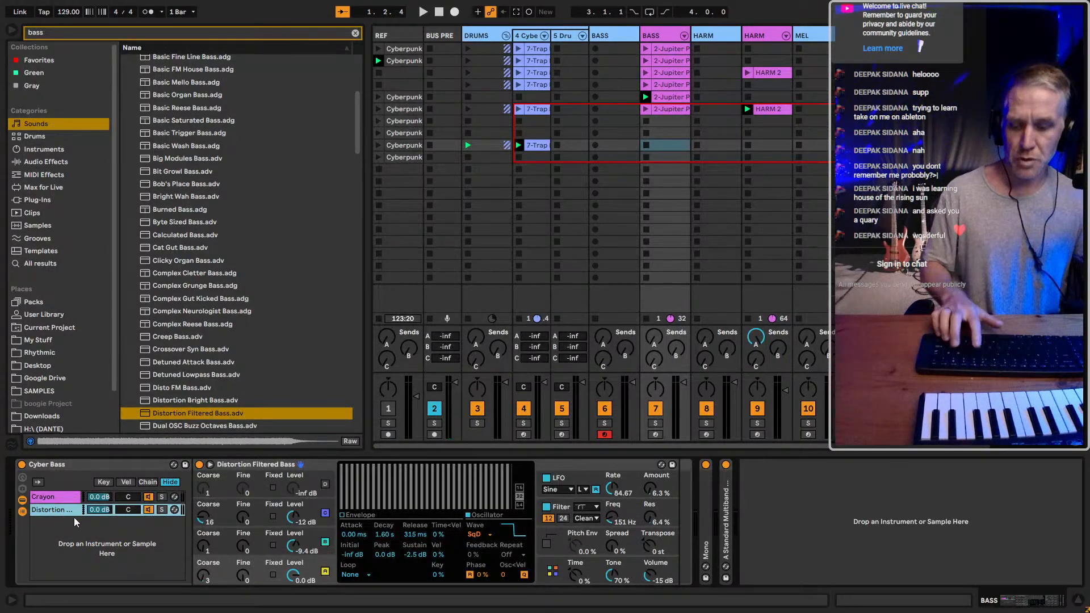
Check the Massive X preset name on the first BASS track and rename the Cyber Bass rack's second chain as Creak Bank
click(598, 37)
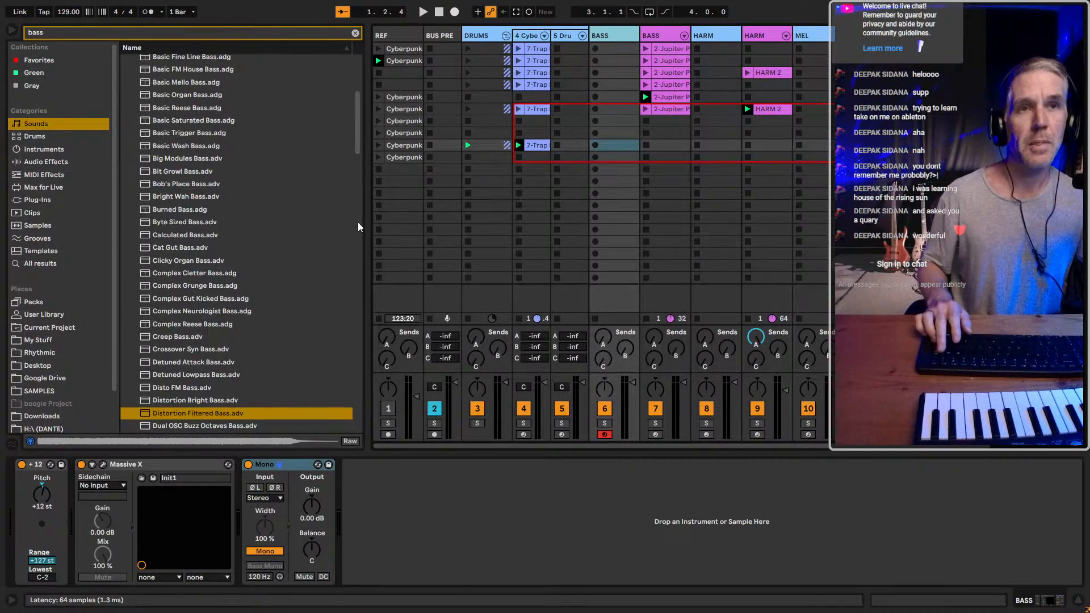
click(103, 465)
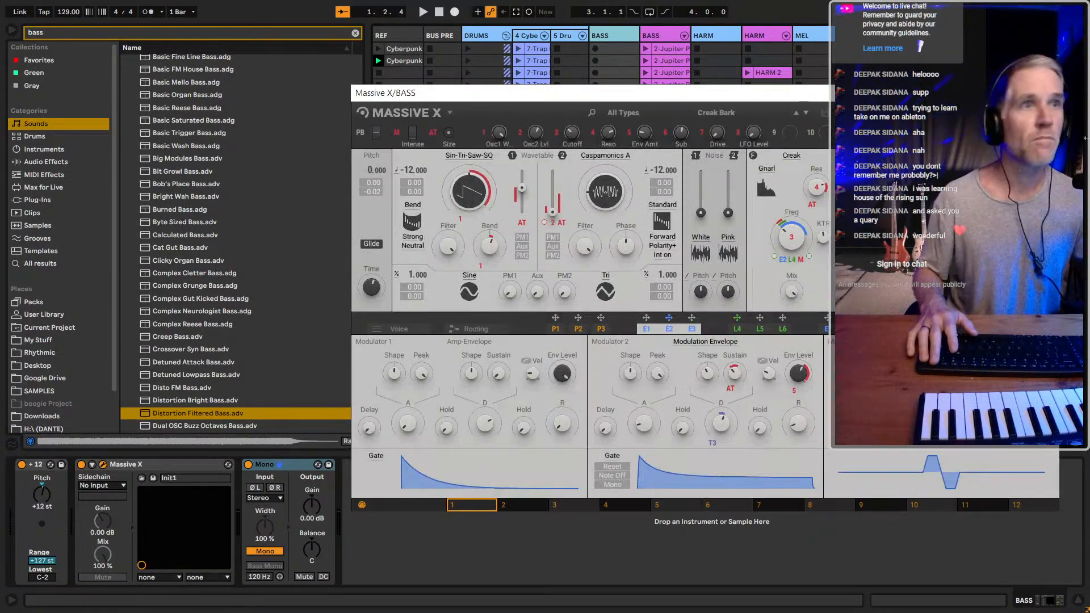
click(103, 464)
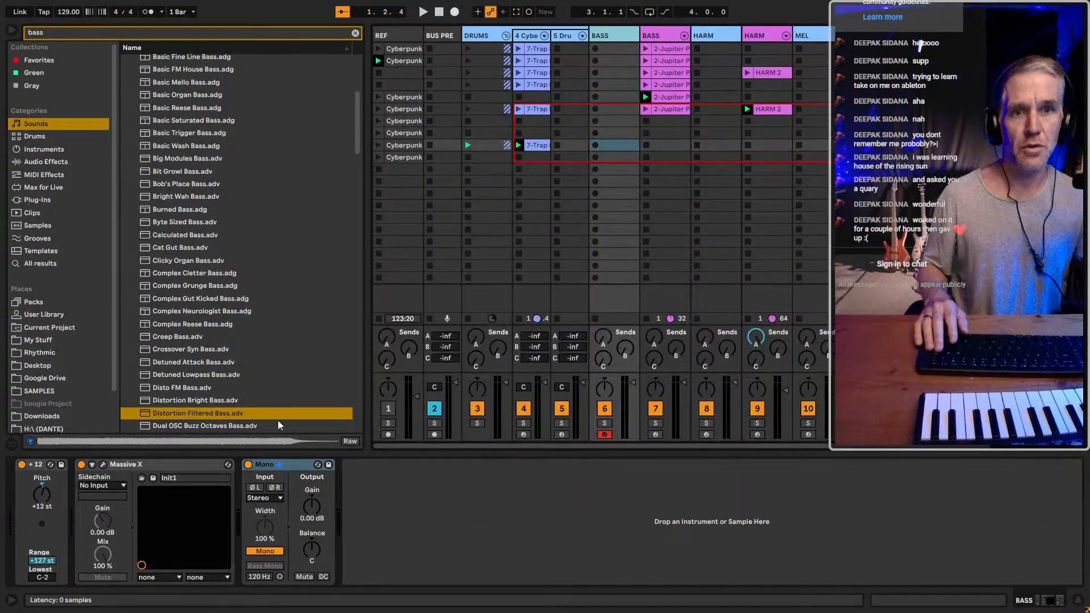
click(654, 36)
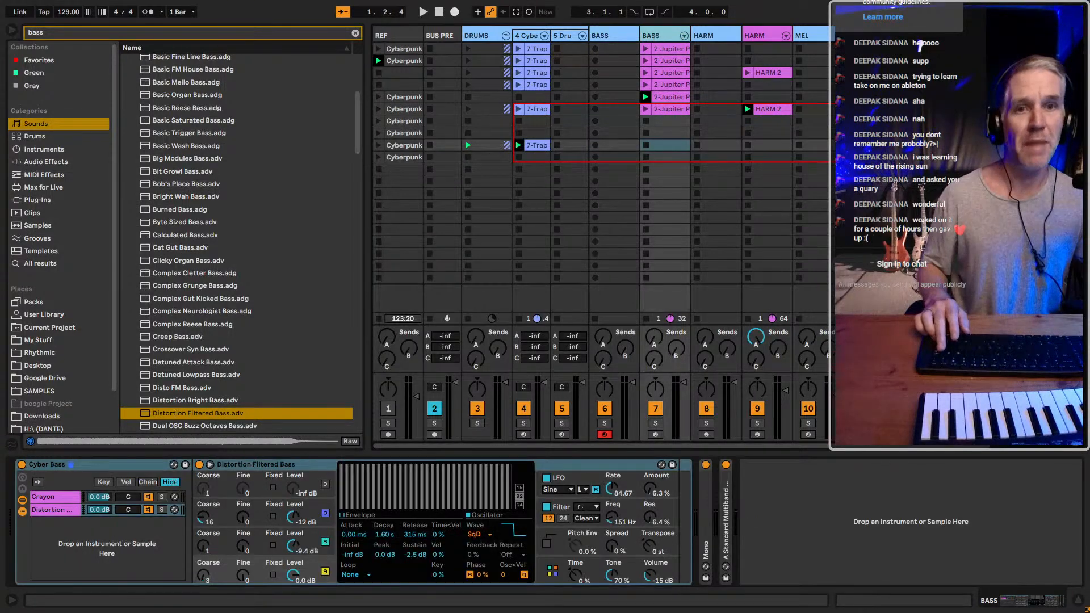
click(60, 508)
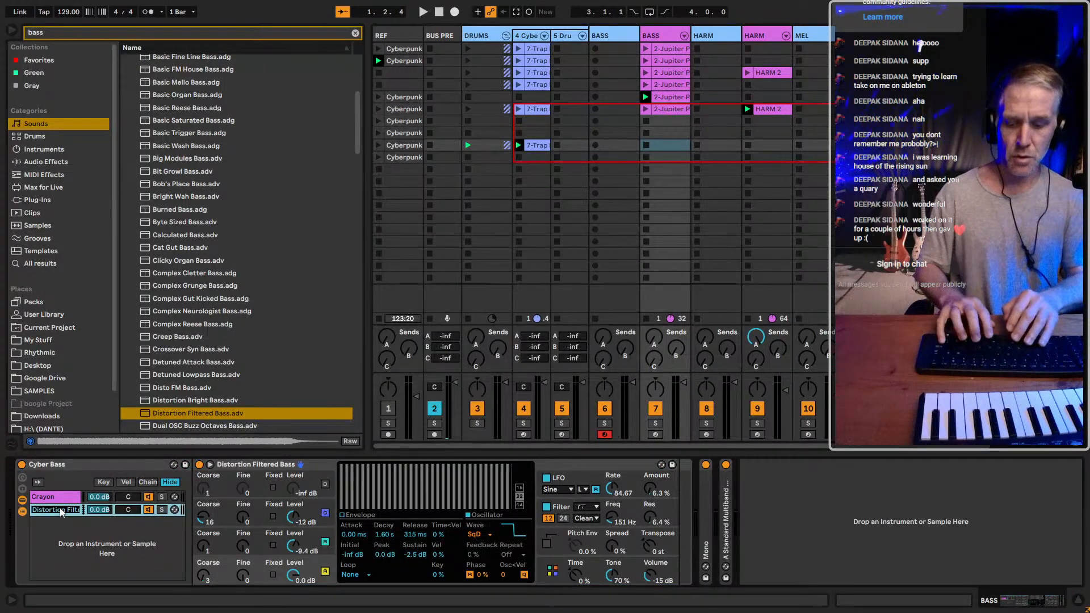
text(Creak Bank)
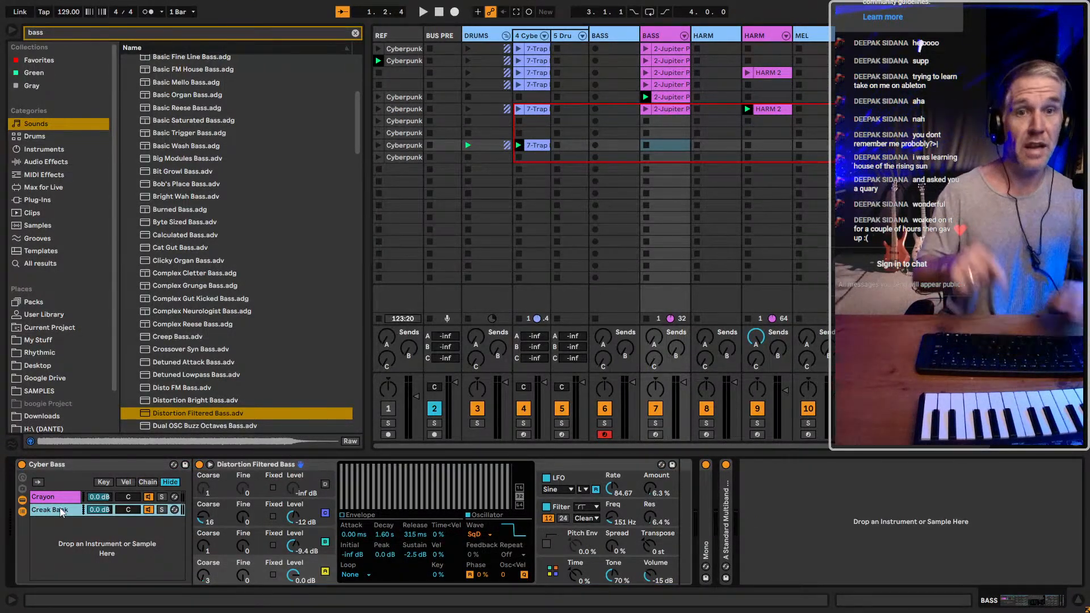
Arm the second BASS track, track 7, and set the Mid band's Above threshold to -24.5 dB in A Standard Multiband Comp
click(247, 540)
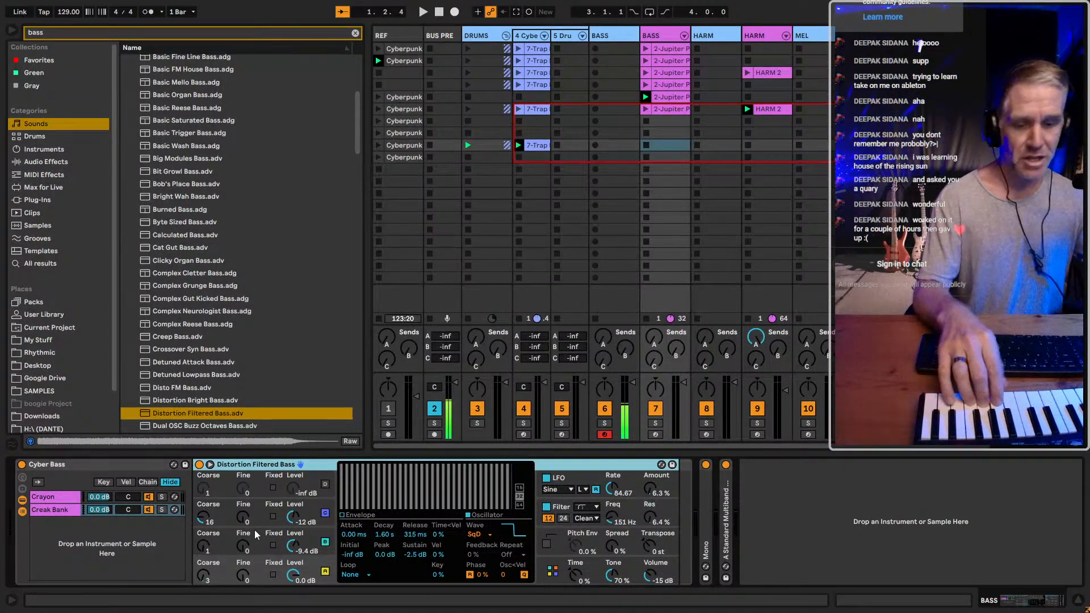
key(c)
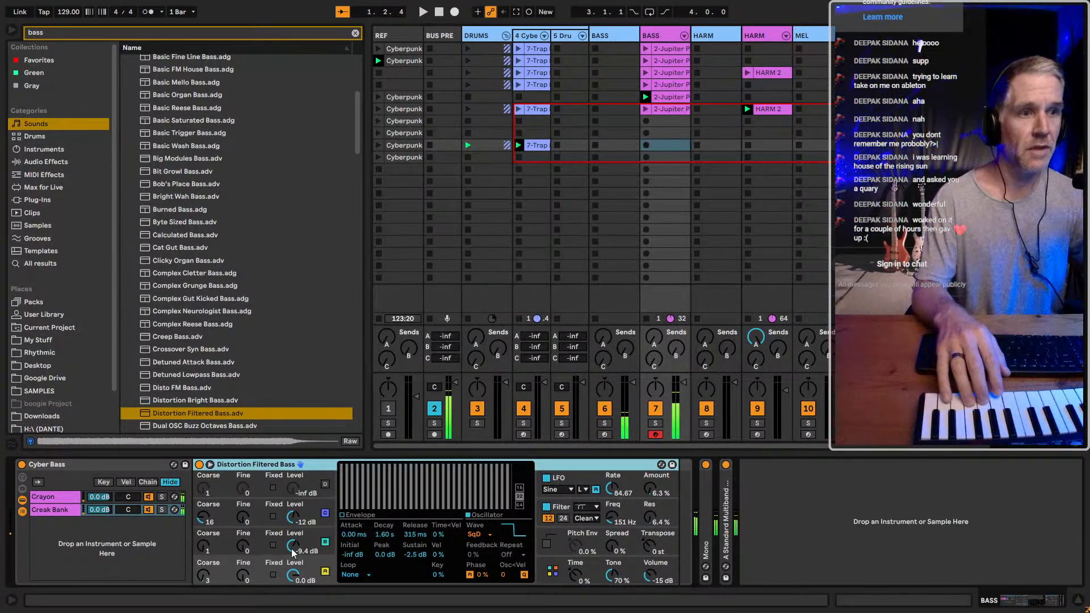
double_click(726, 520)
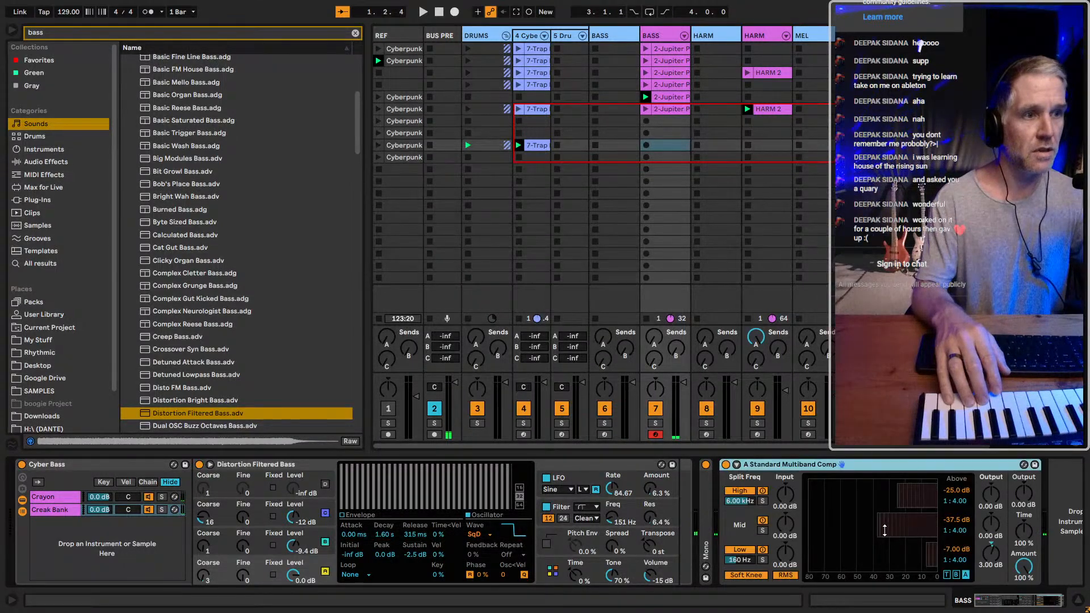
drag(884, 530, 889, 508)
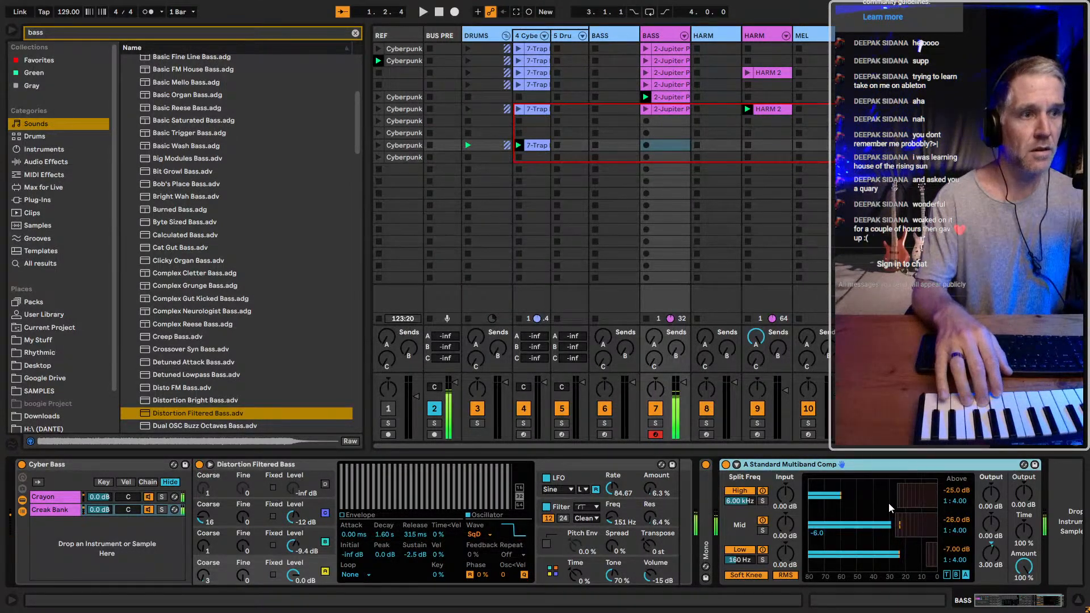
drag(897, 523, 899, 524)
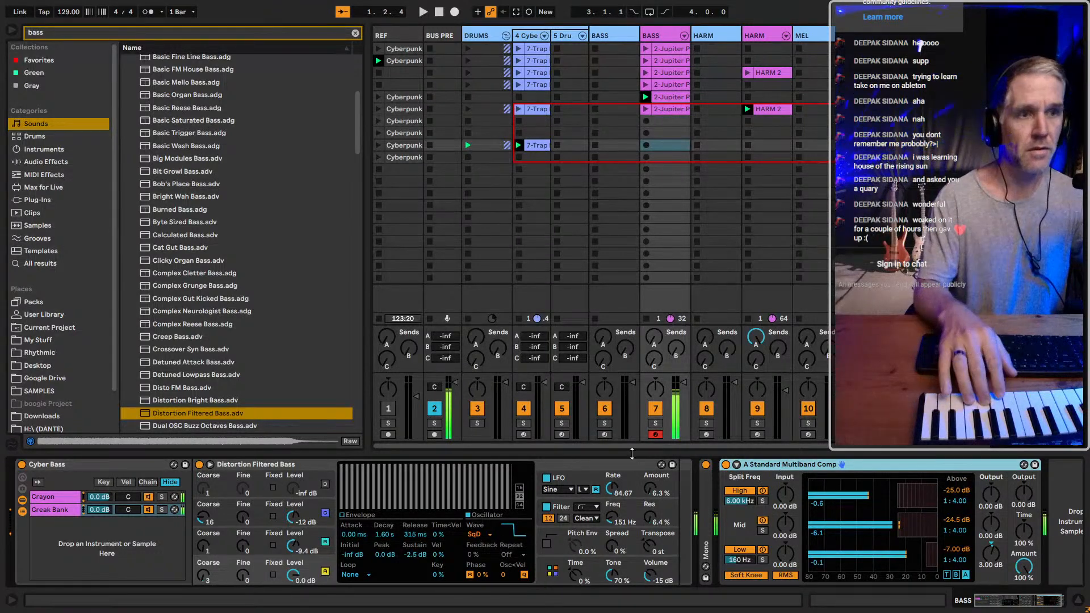
Audition tracks 6 and 7 in turn, leaving track 7 armed, and collapse the multiband compressor
key(6)
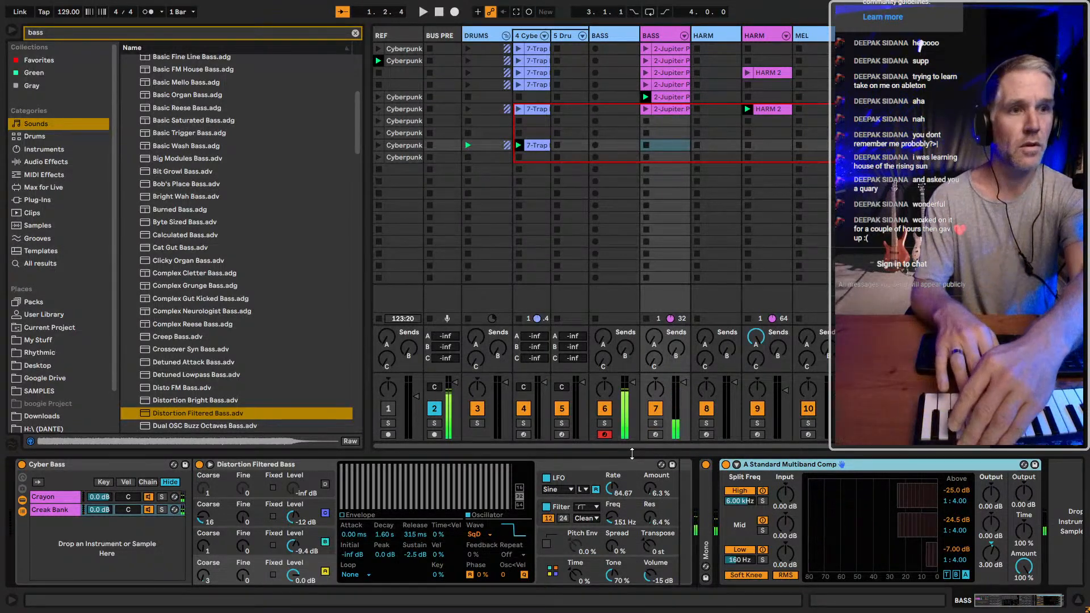
key(c)
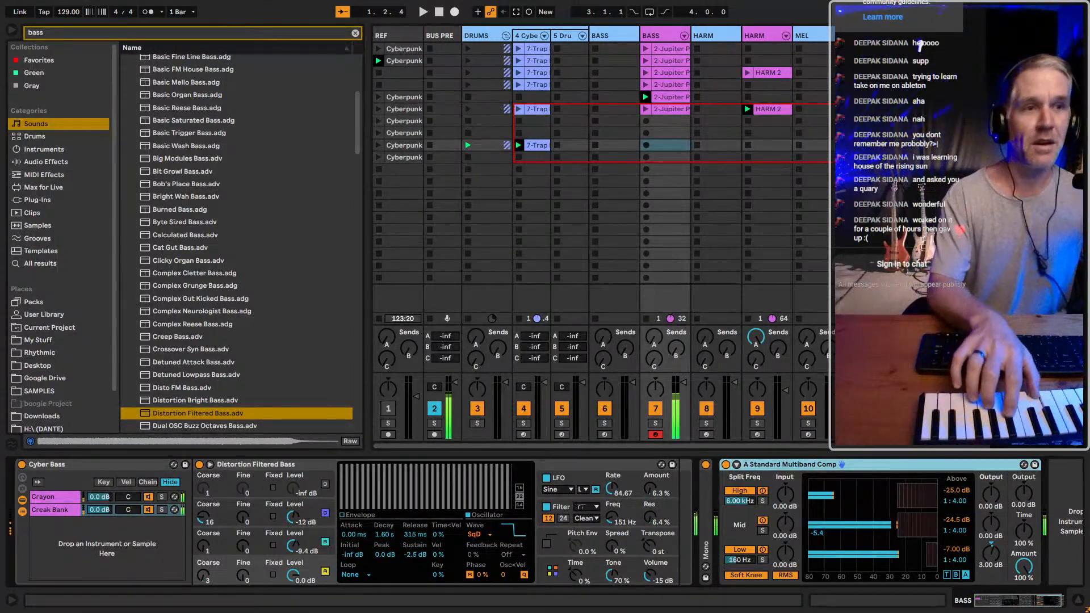
double_click(782, 464)
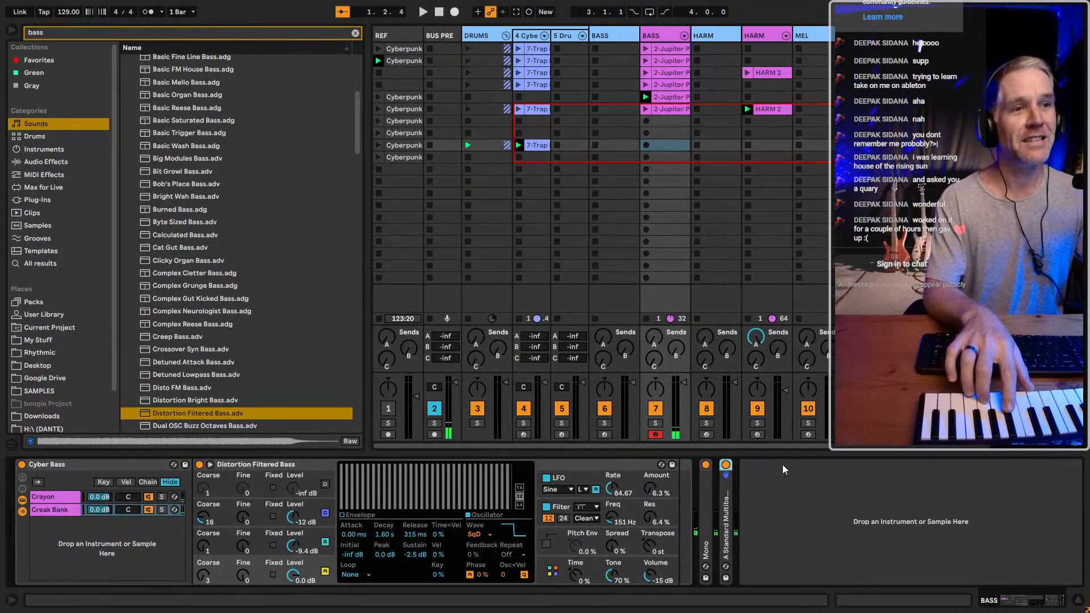
Examine the Distortion Filtered Bass device and the Mono device's settings, leaving the Mono device collapsed
click(280, 463)
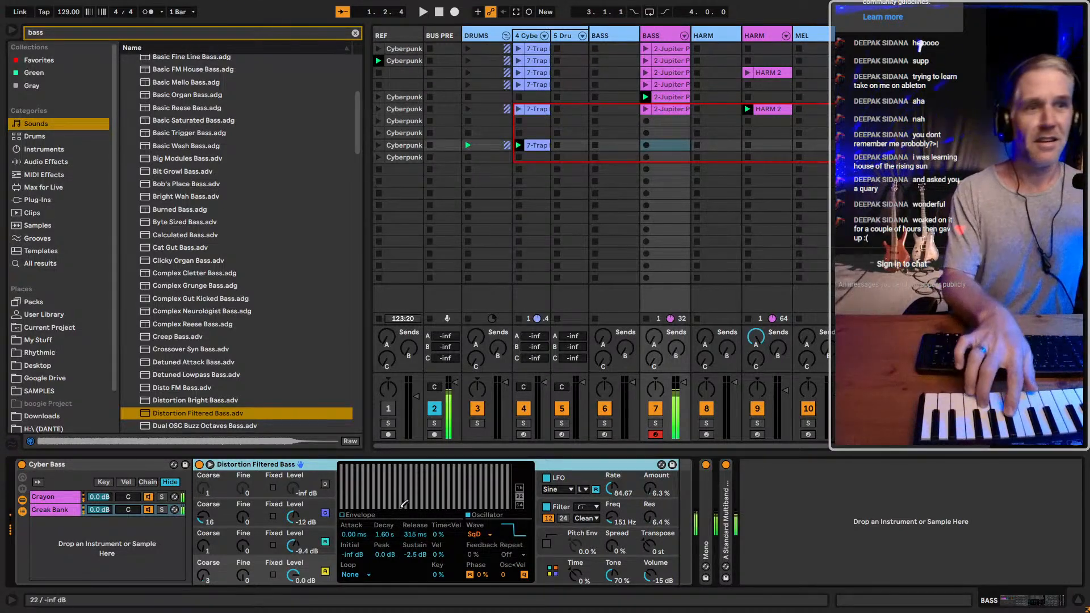
double_click(707, 521)
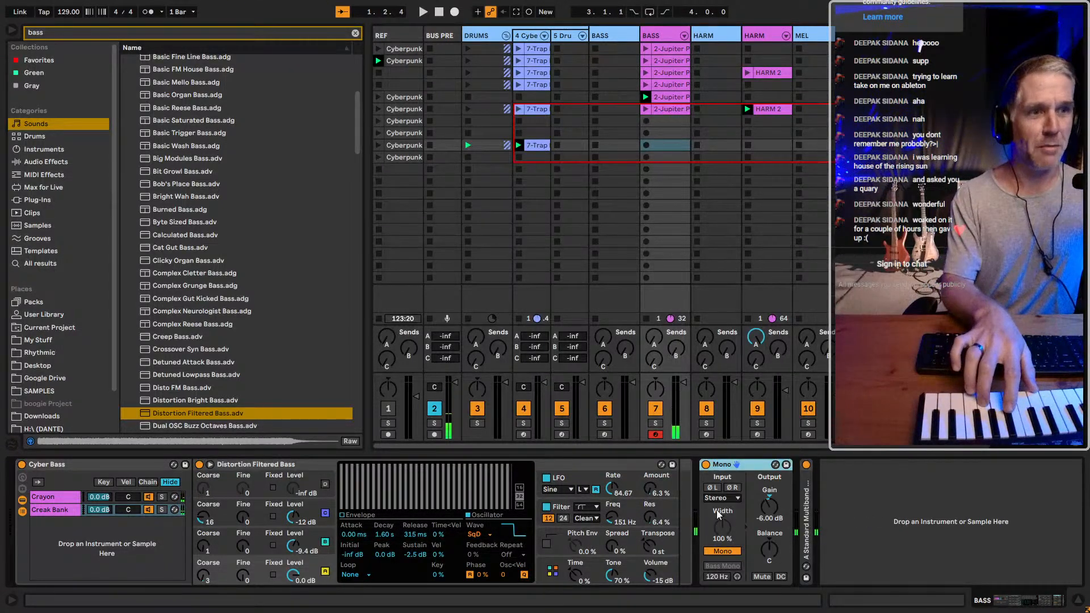
double_click(724, 466)
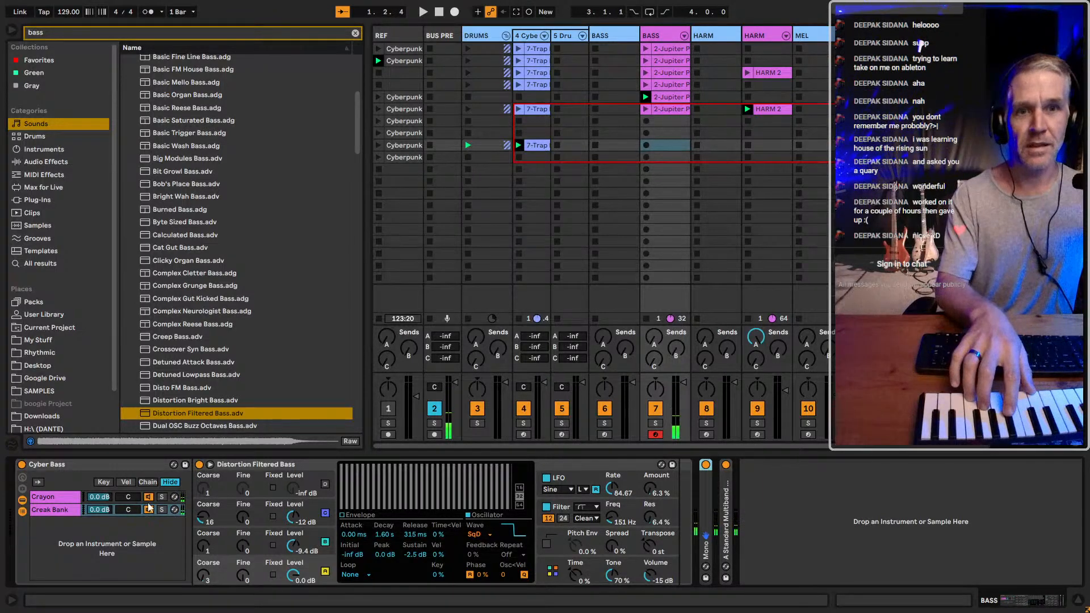
Deactivate the Crayon chain in the Cyber Bass rack and compare tracks 6 and 7 by ear, leaving track 7 armed
click(56, 497)
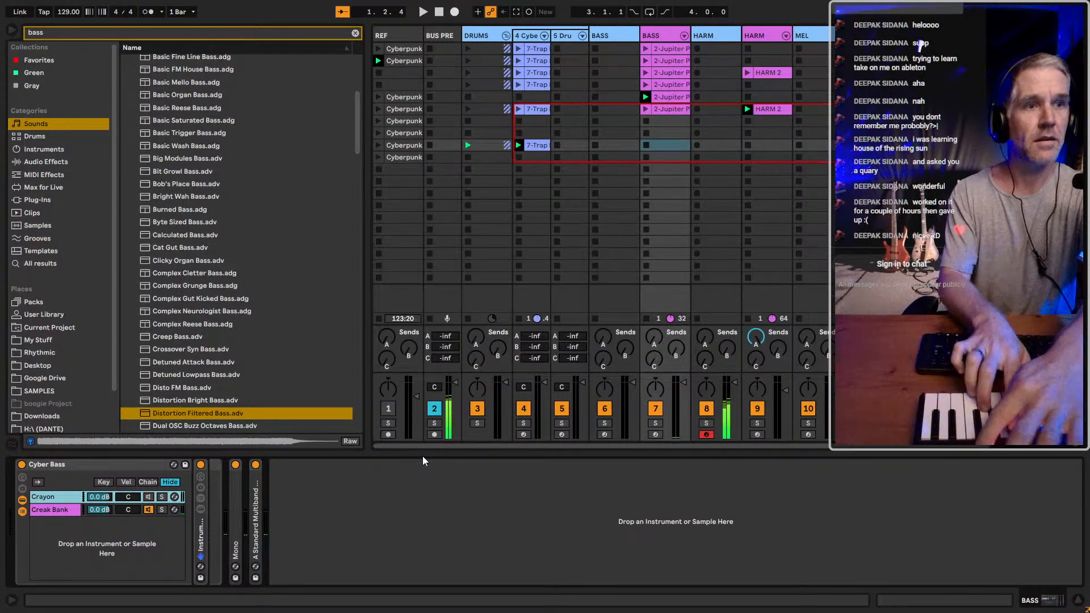
key(7)
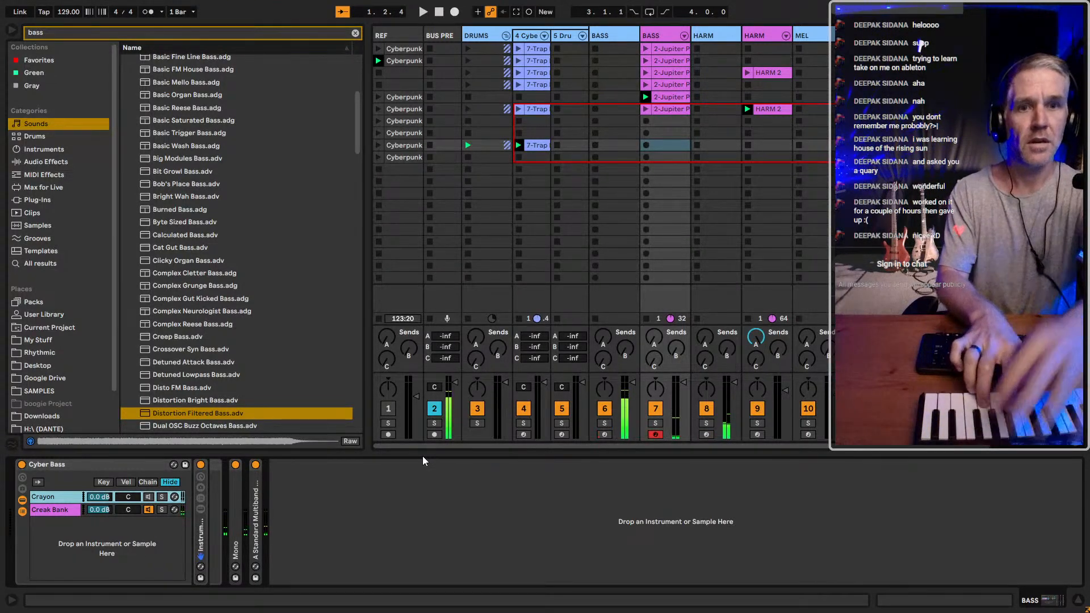
key(6)
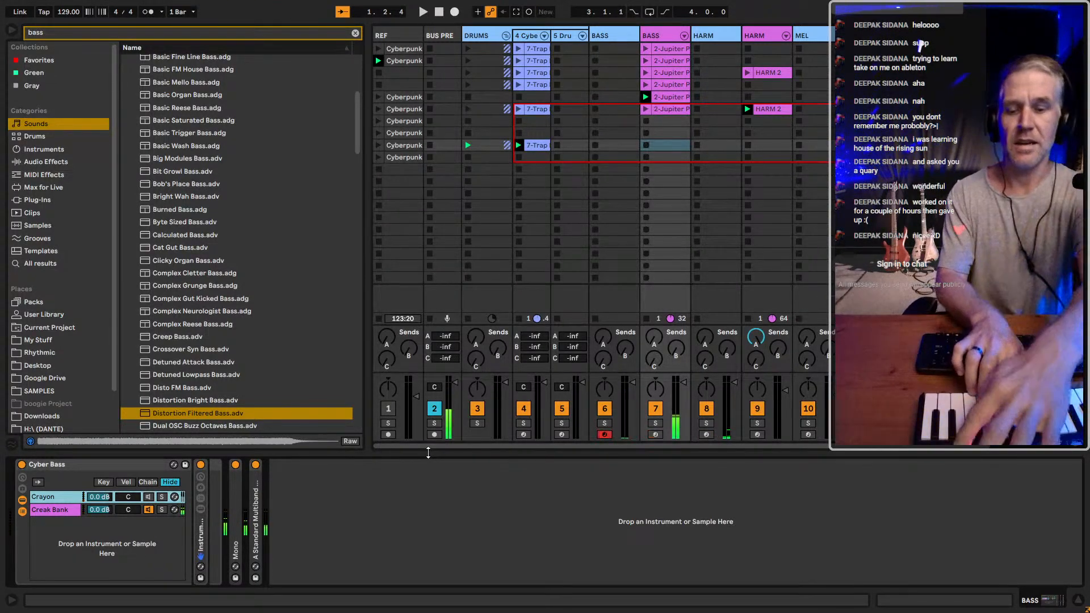
key(7)
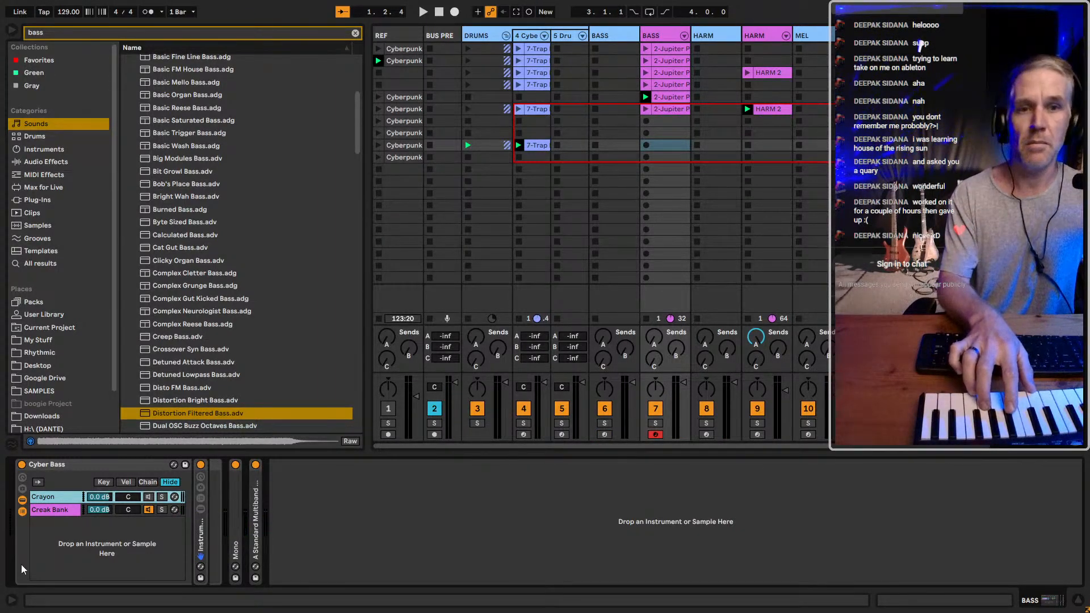
Raise the filter resonance to 40% in the Creak Bank chain's Distortion Filtered Bass device
click(56, 511)
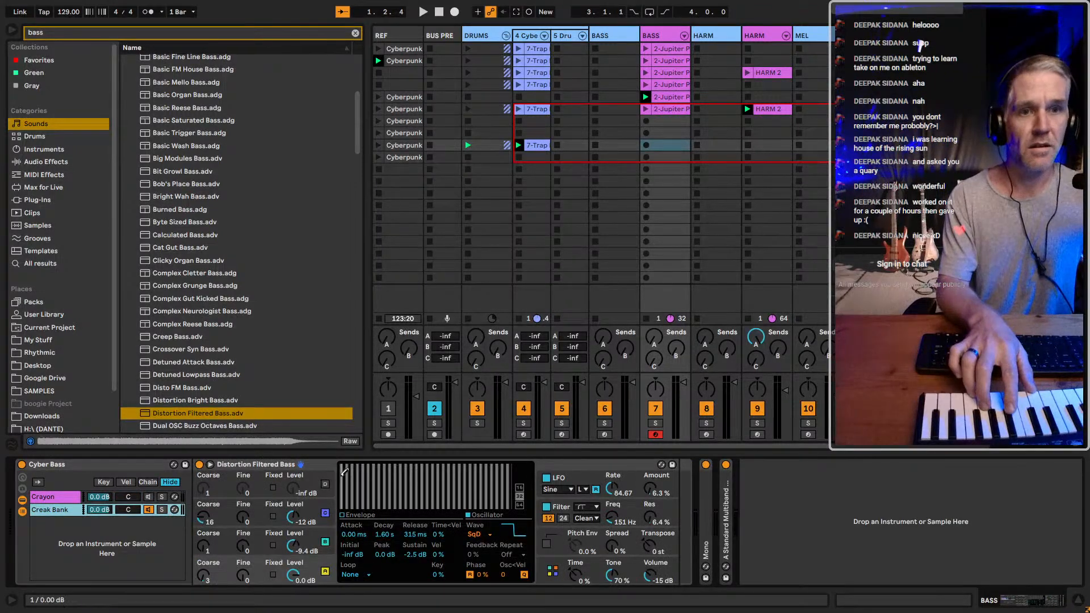
click(284, 464)
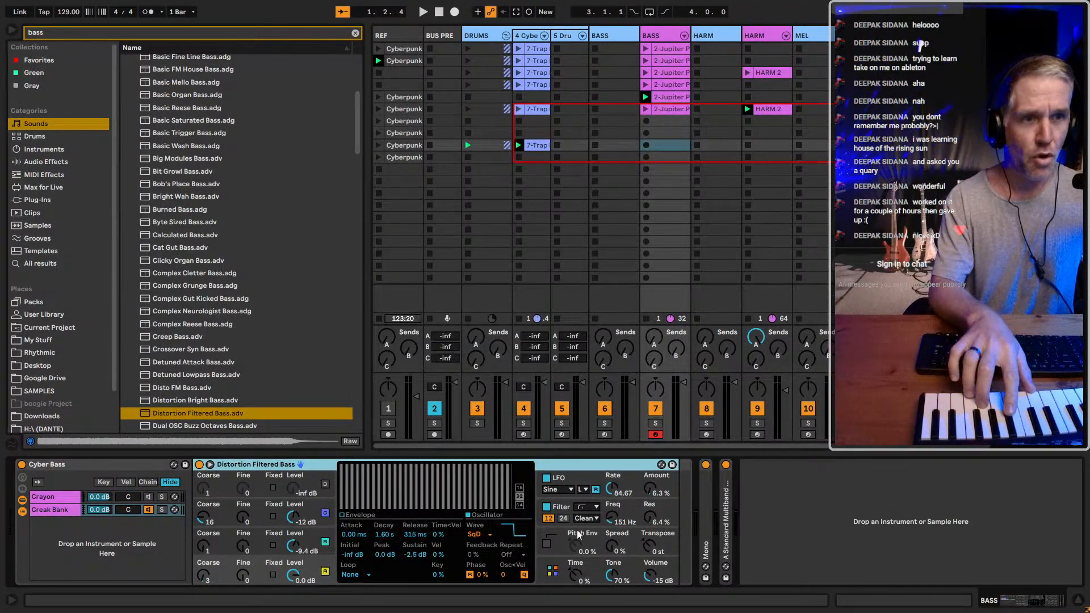
click(564, 506)
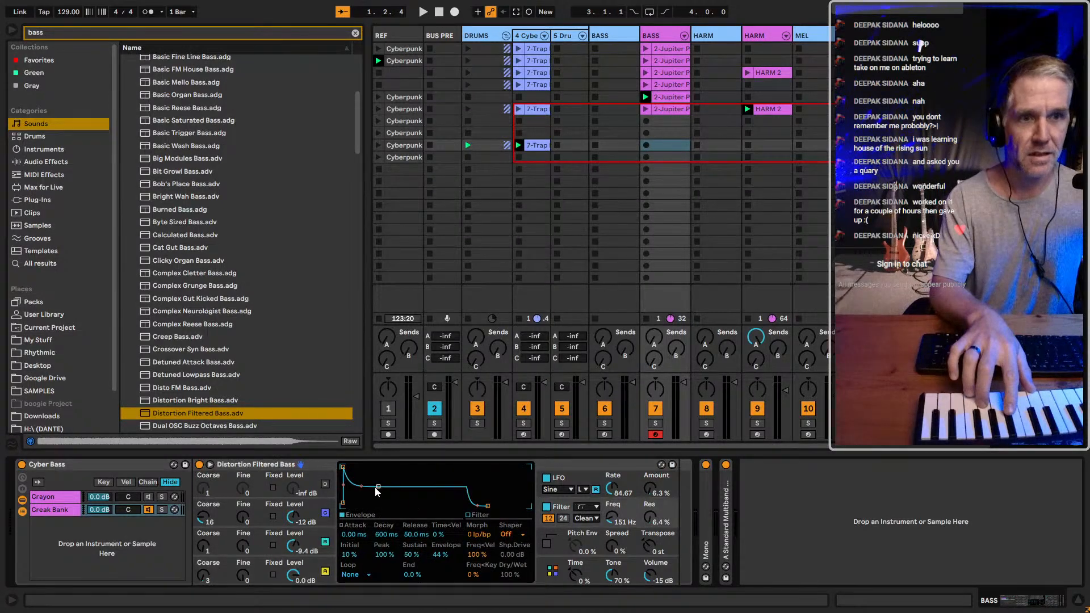
drag(648, 523, 649, 494)
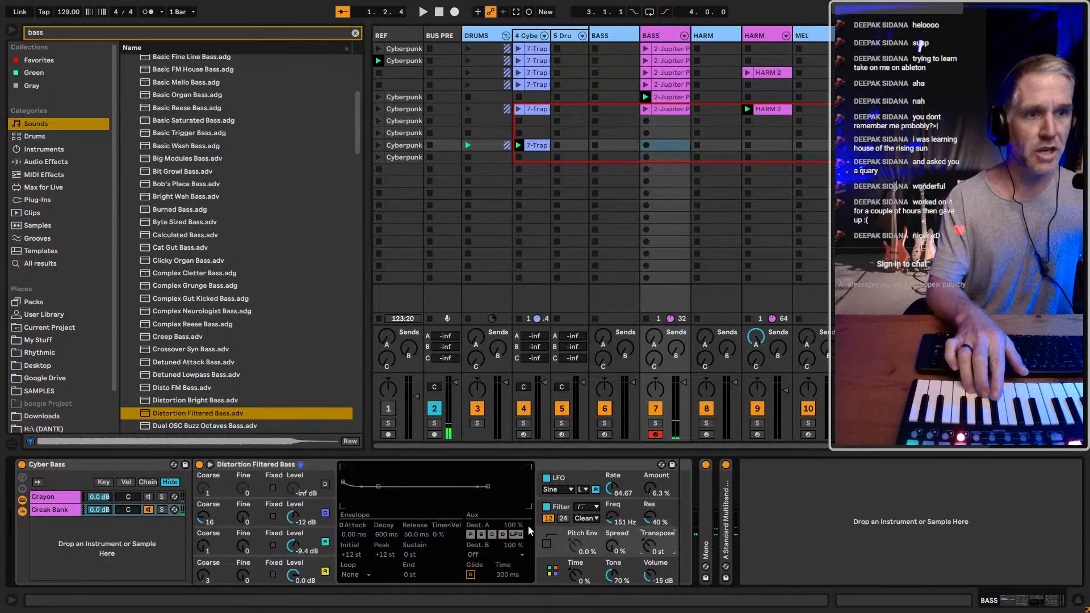
Turn on Glide in the pitch settings of Distortion Filtered Bass and set the glide time to 150 ms
click(652, 544)
click(637, 564)
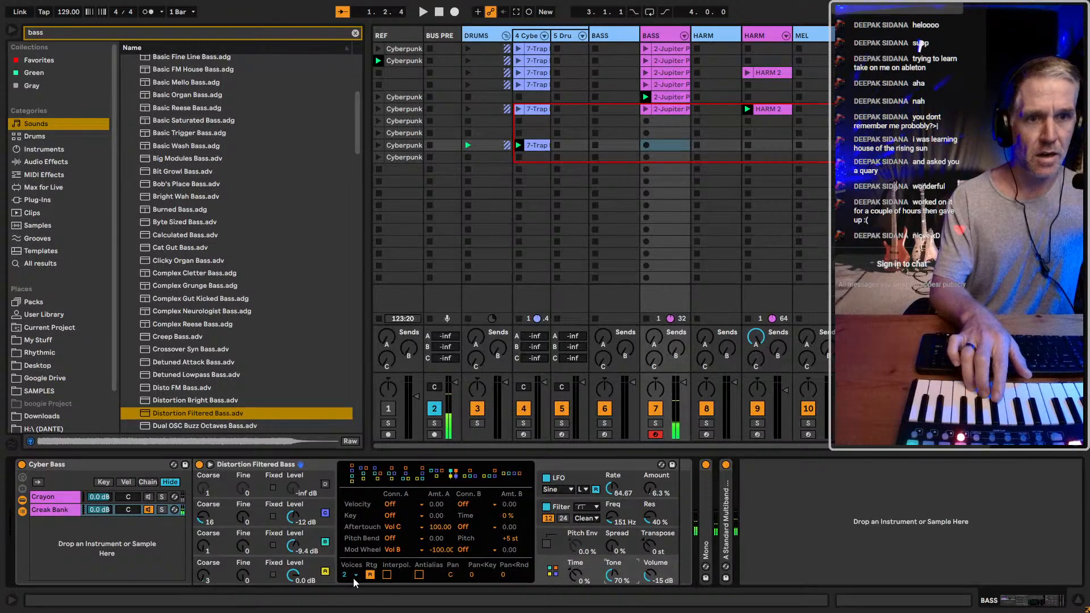
click(596, 544)
click(472, 575)
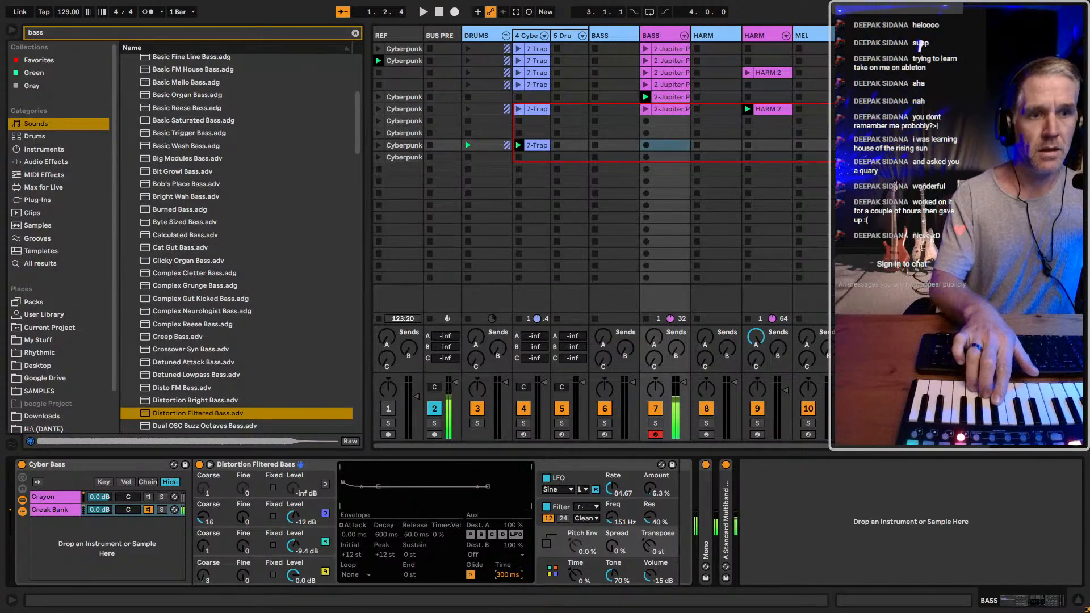
double_click(503, 575)
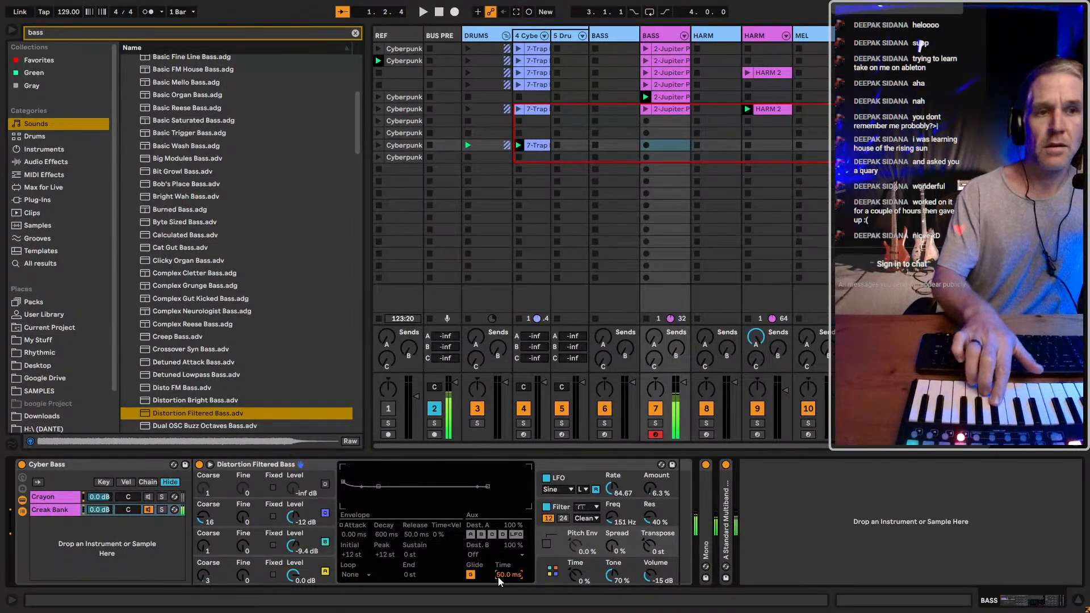
text(150)
key(Return)
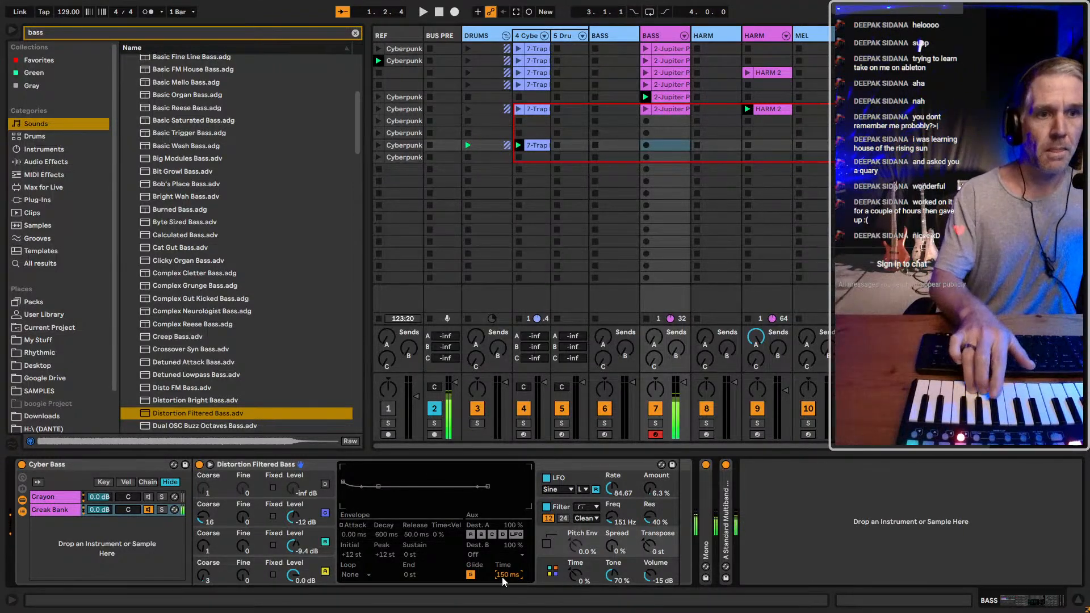
Enable the pitch envelope of Distortion Filtered Bass and compare the sound with Glide off and on, leaving it on
click(546, 544)
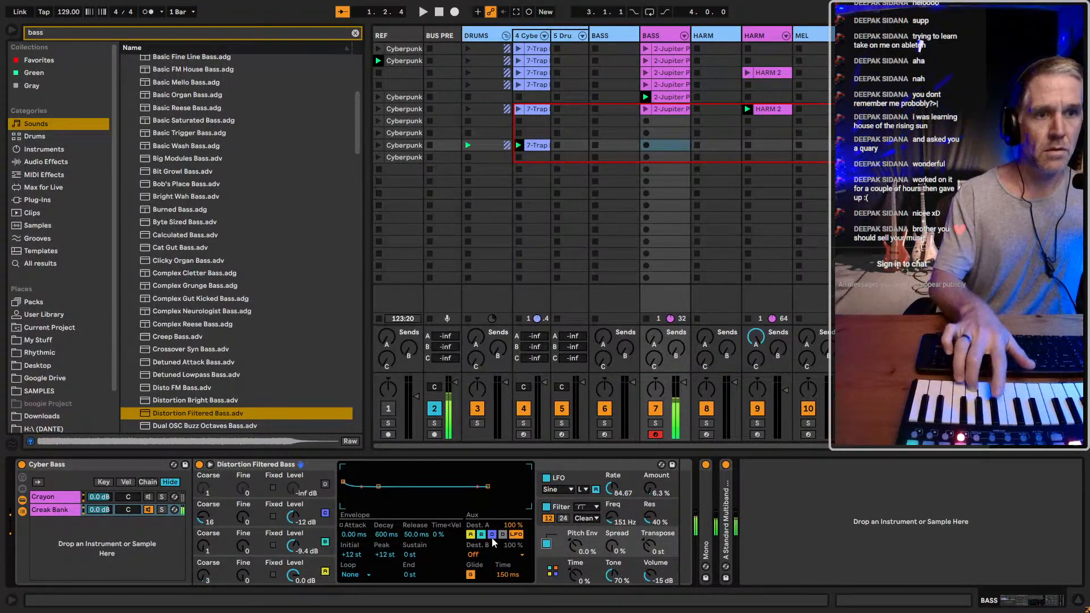
click(473, 574)
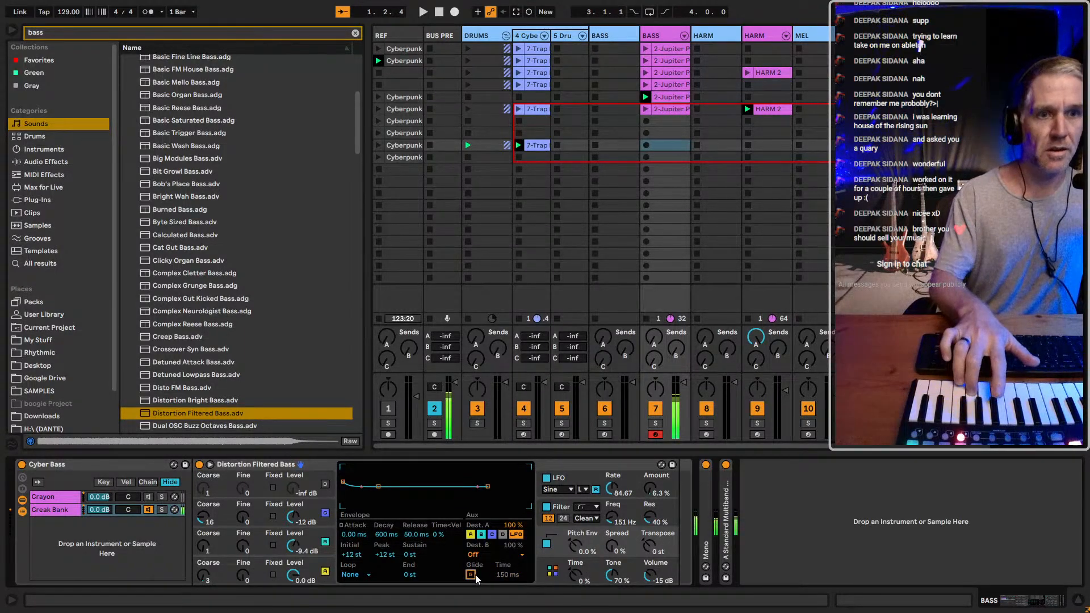
click(469, 575)
click(59, 509)
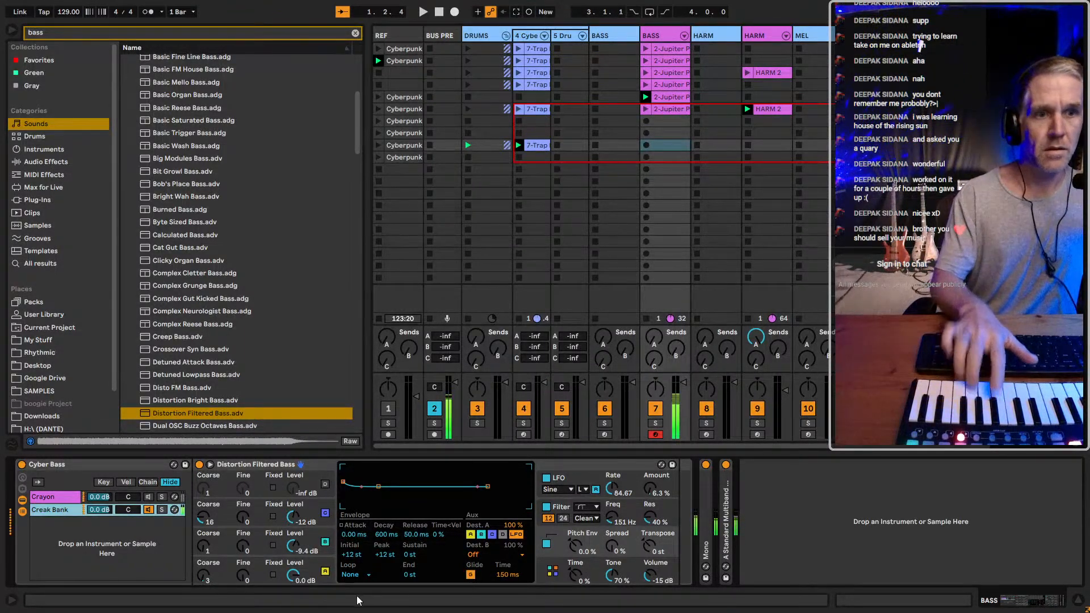
Try a glide time of 407 ms in Distortion Filtered Bass and settle on 200 ms
drag(499, 574, 500, 558)
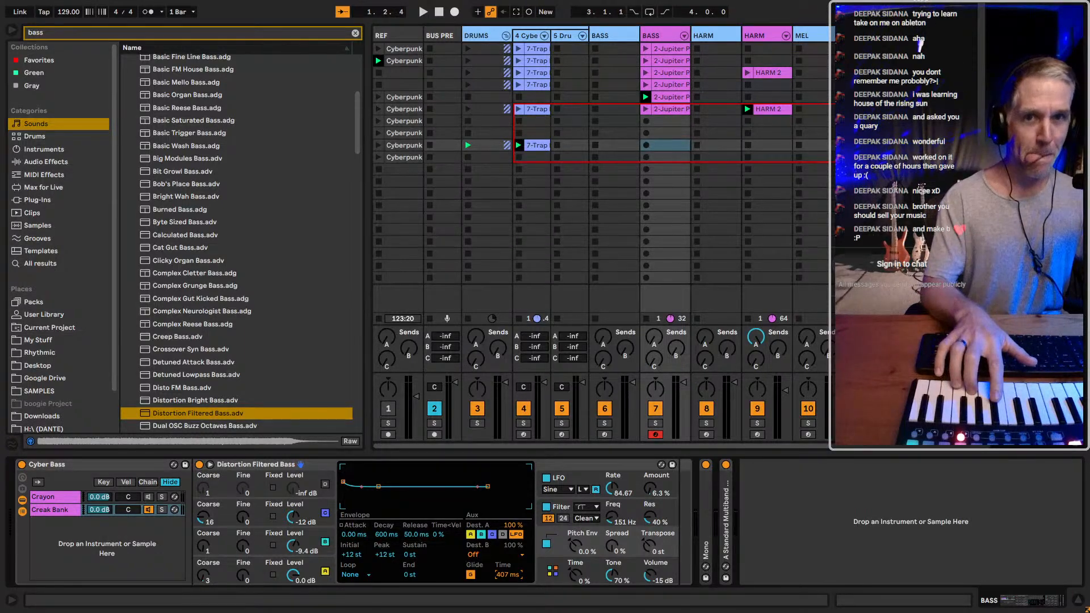
click(592, 464)
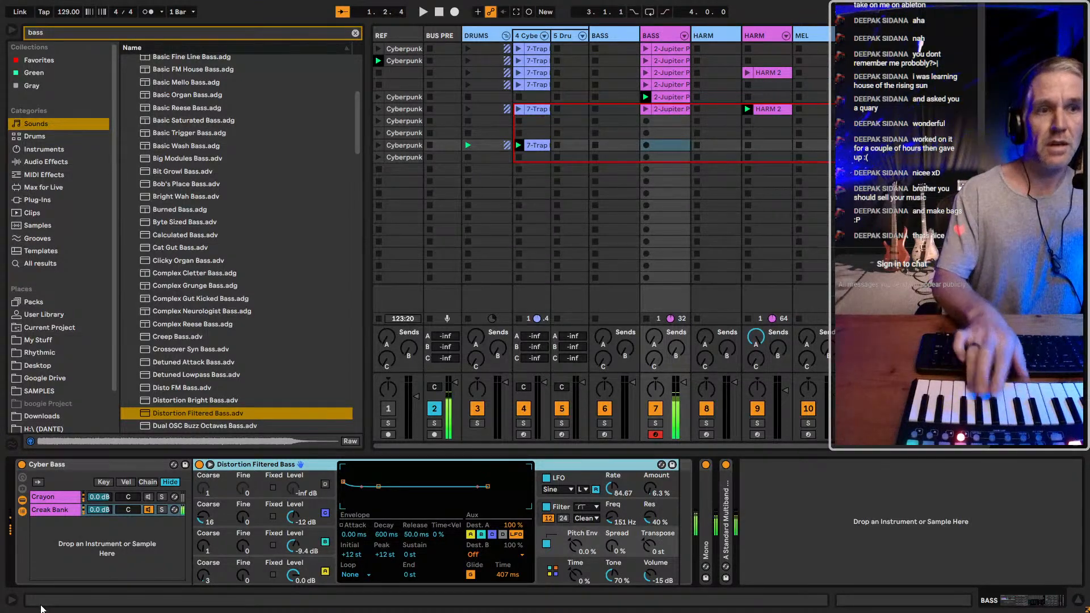
click(504, 575)
text(300)
key(Return)
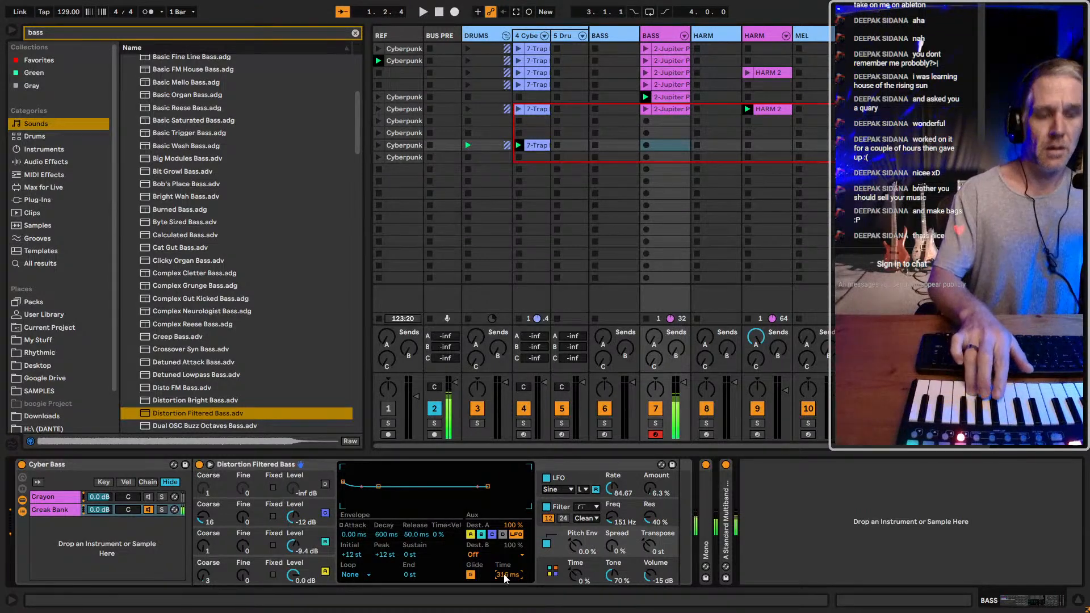
text(200)
key(Return)
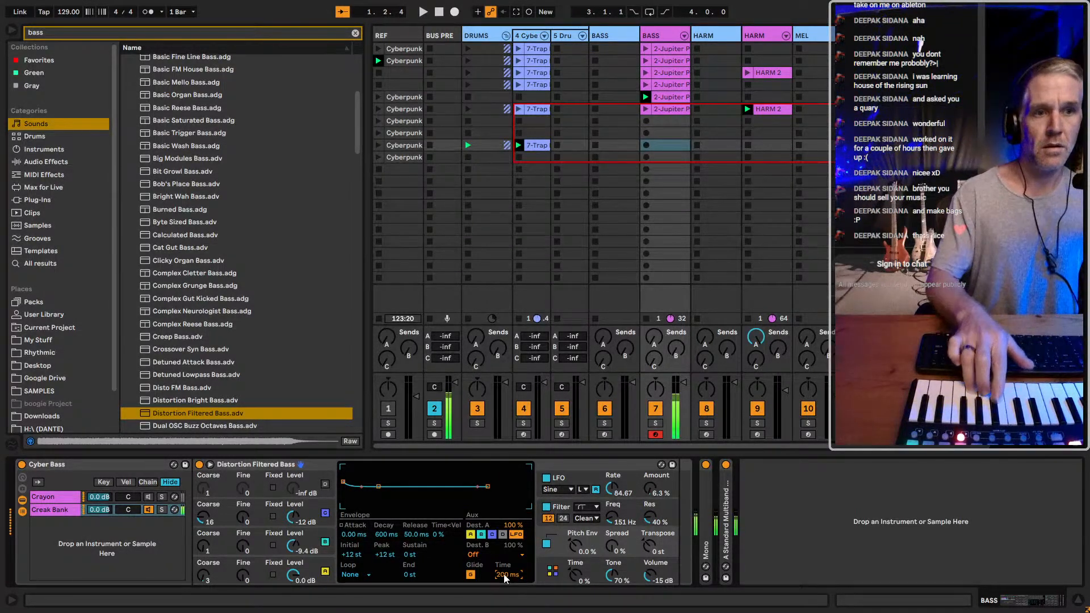
Examine the envelopes and waveforms of oscillators A, B and C, and the device's algorithm and modulation routing
click(318, 573)
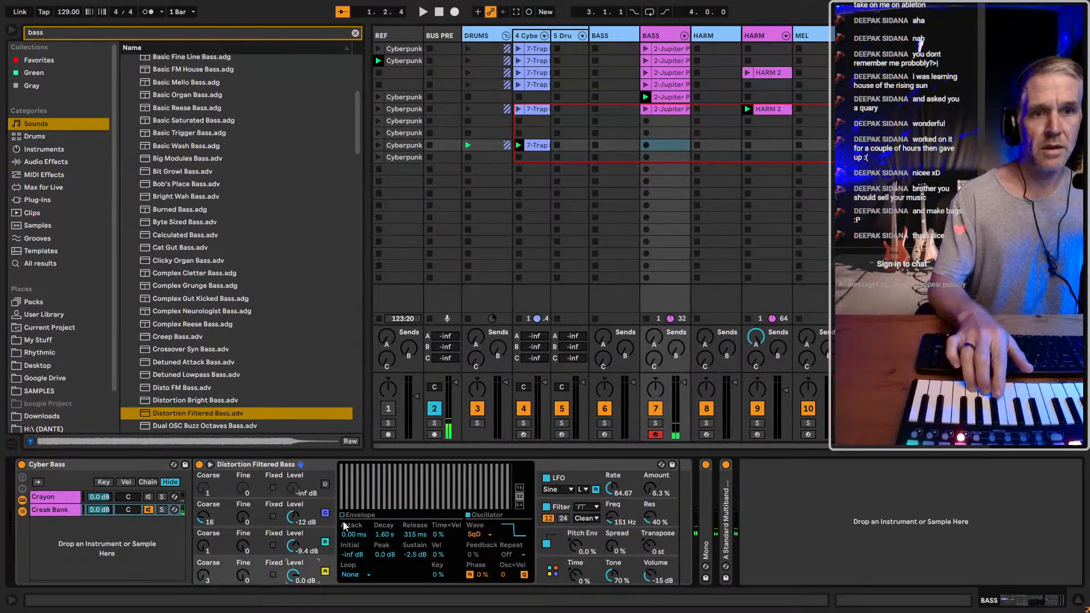
click(309, 538)
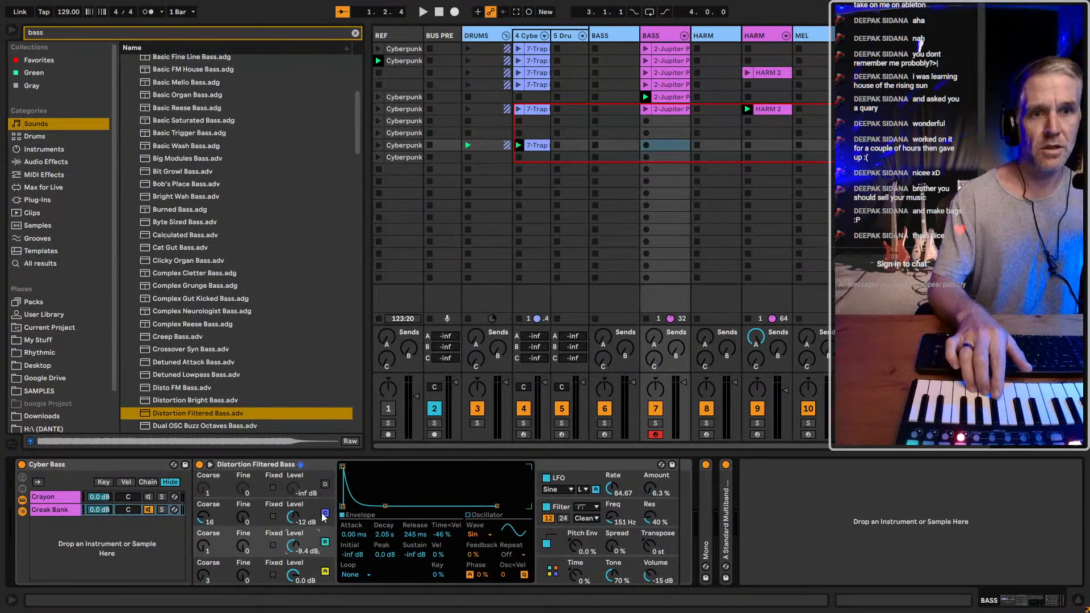
click(316, 518)
click(306, 566)
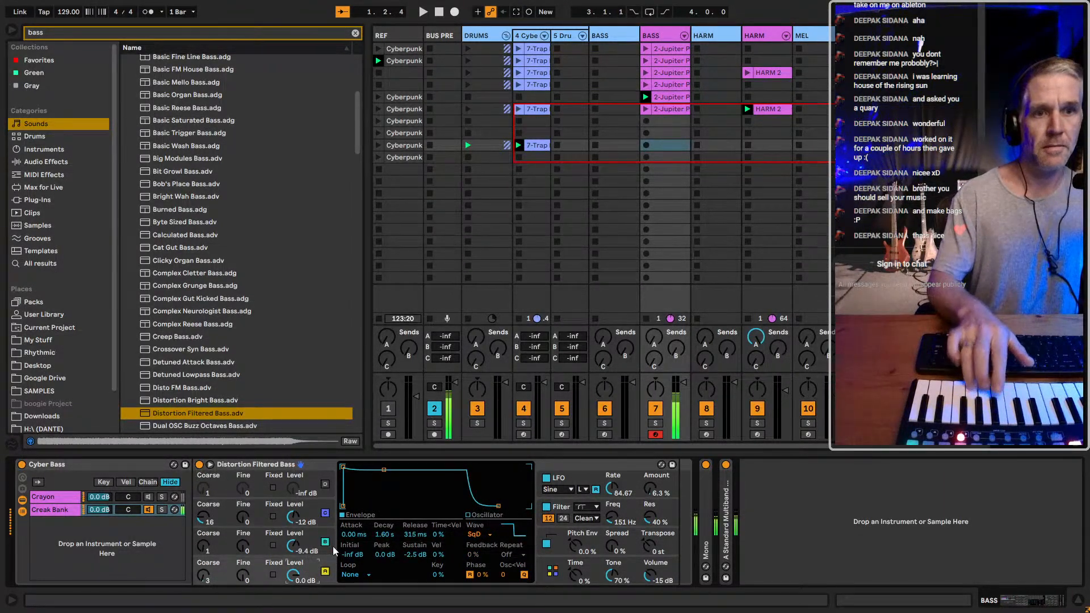
click(304, 531)
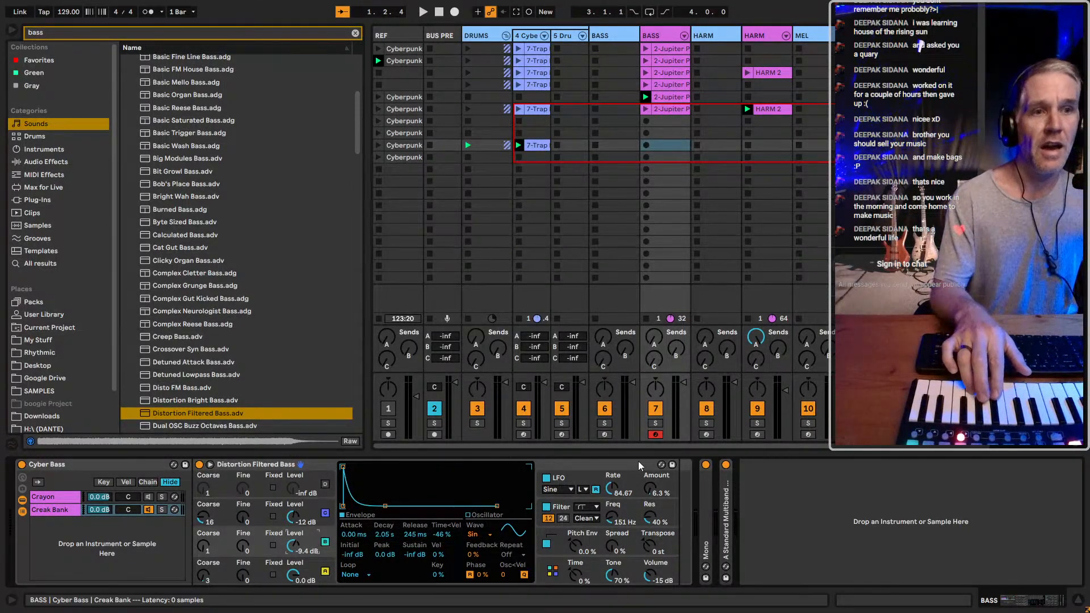
click(601, 465)
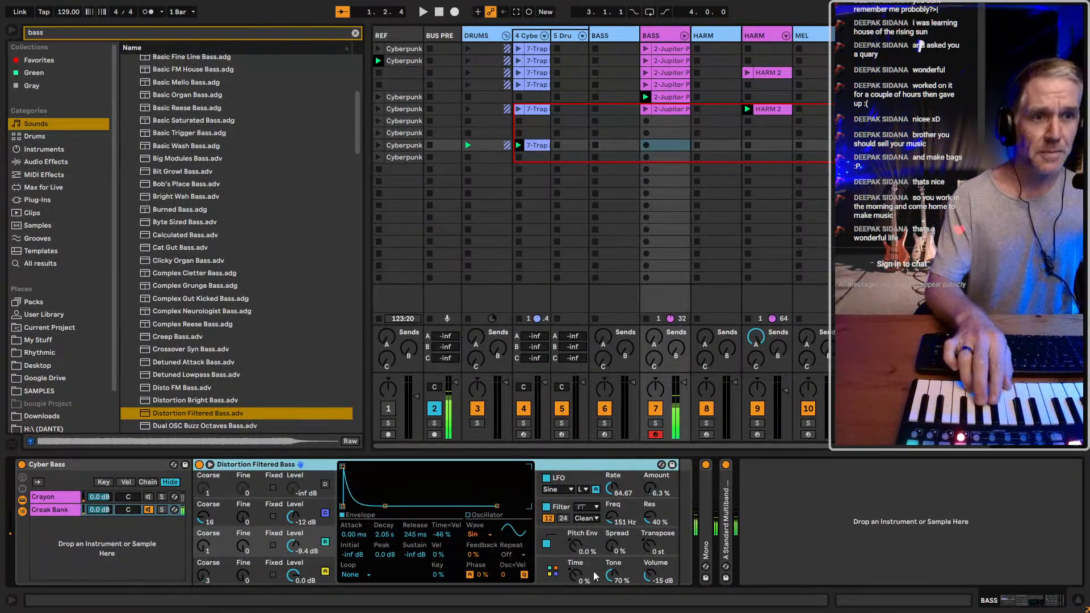
click(552, 571)
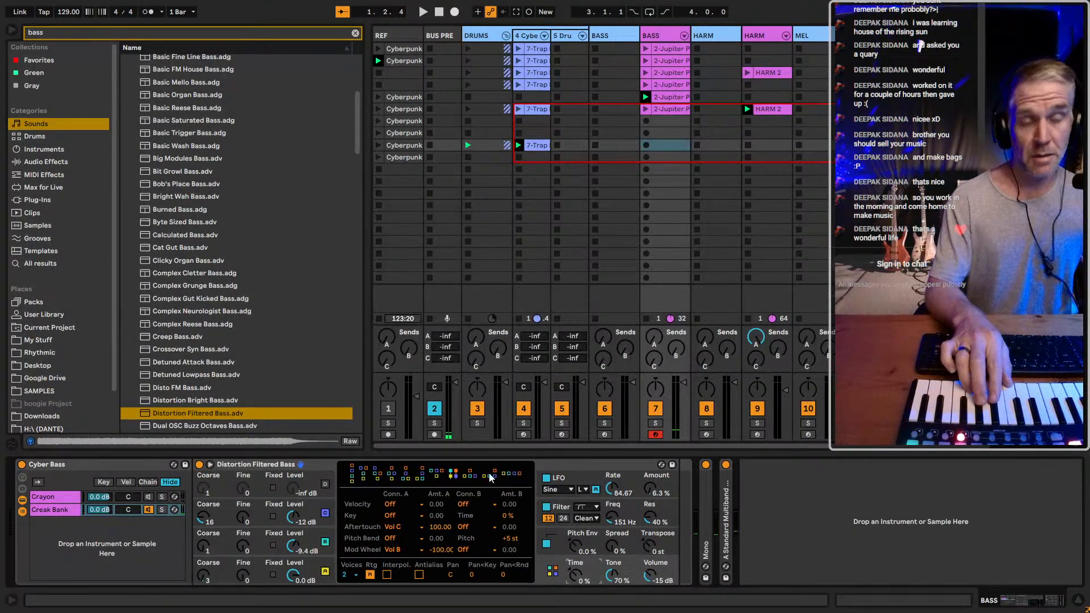
click(605, 465)
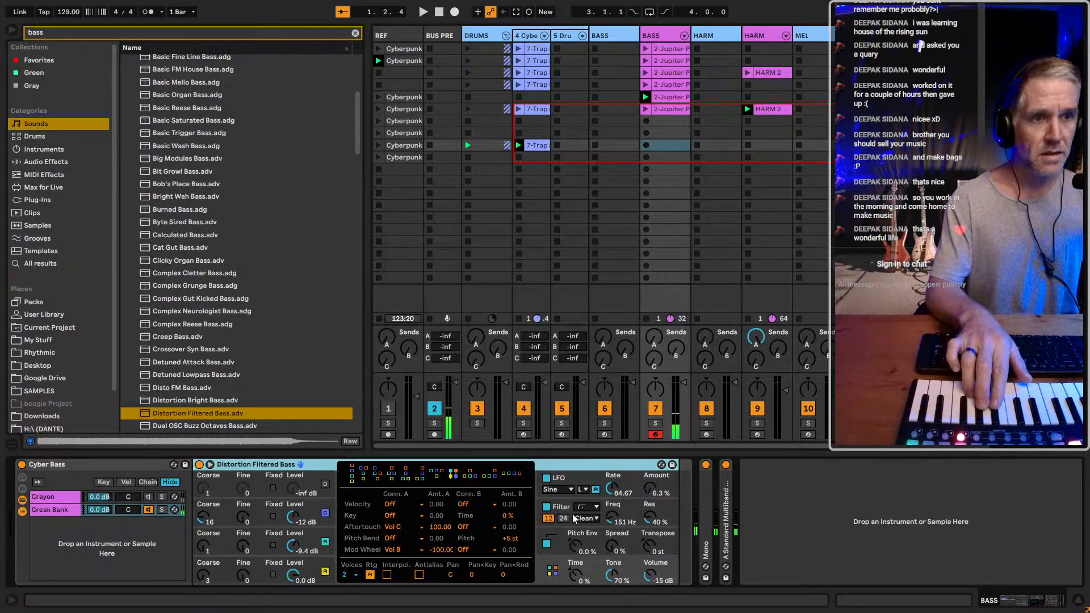
Switch the Distortion Filtered Bass filter type to low-pass and check the settings of oscillators A, B and C
click(585, 506)
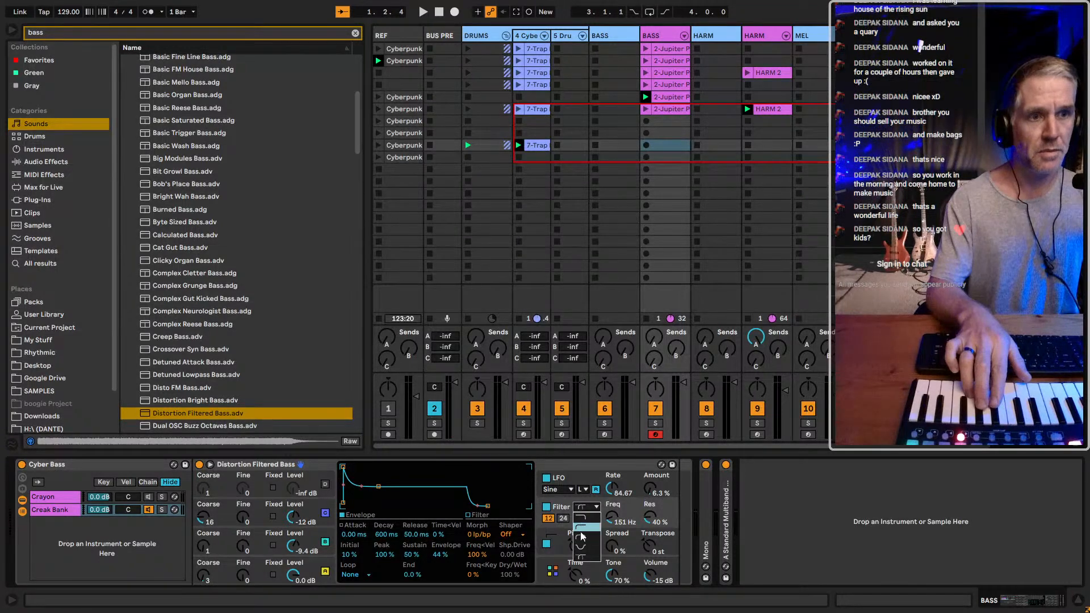
click(587, 523)
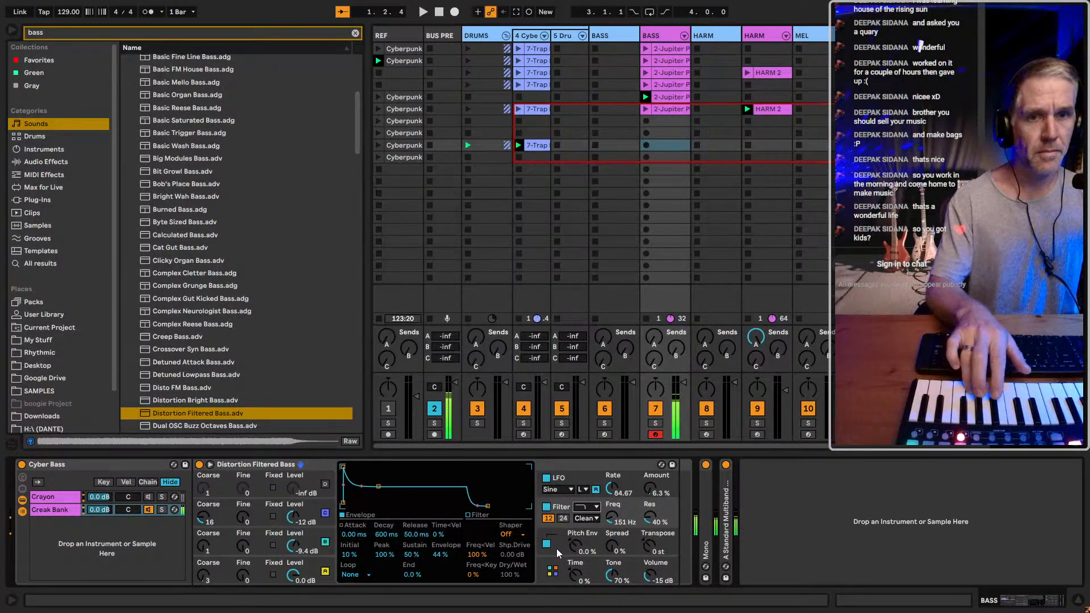
click(320, 564)
click(316, 541)
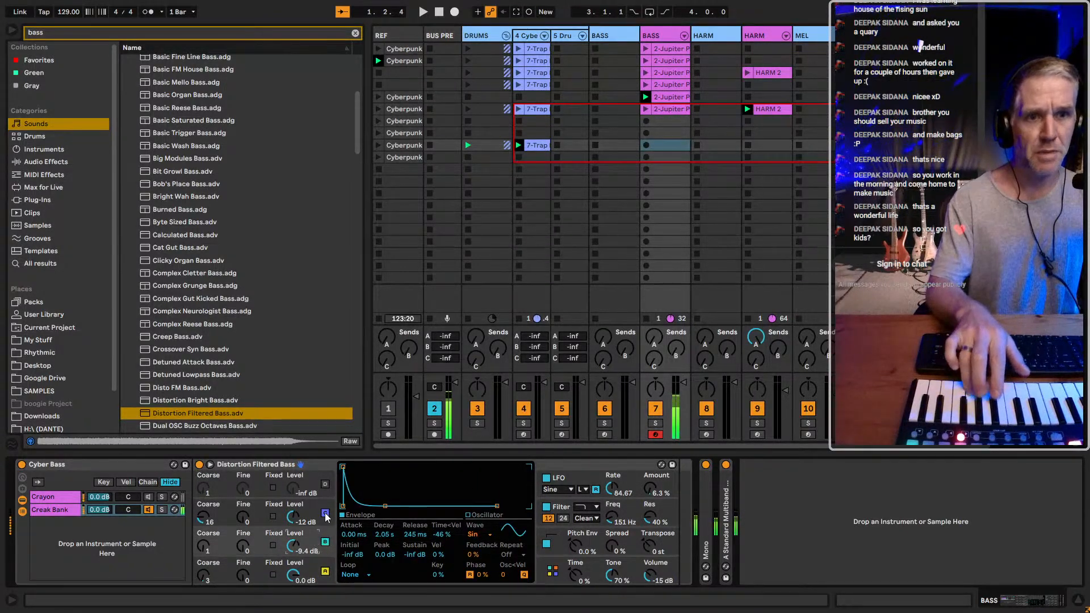
click(320, 516)
click(304, 571)
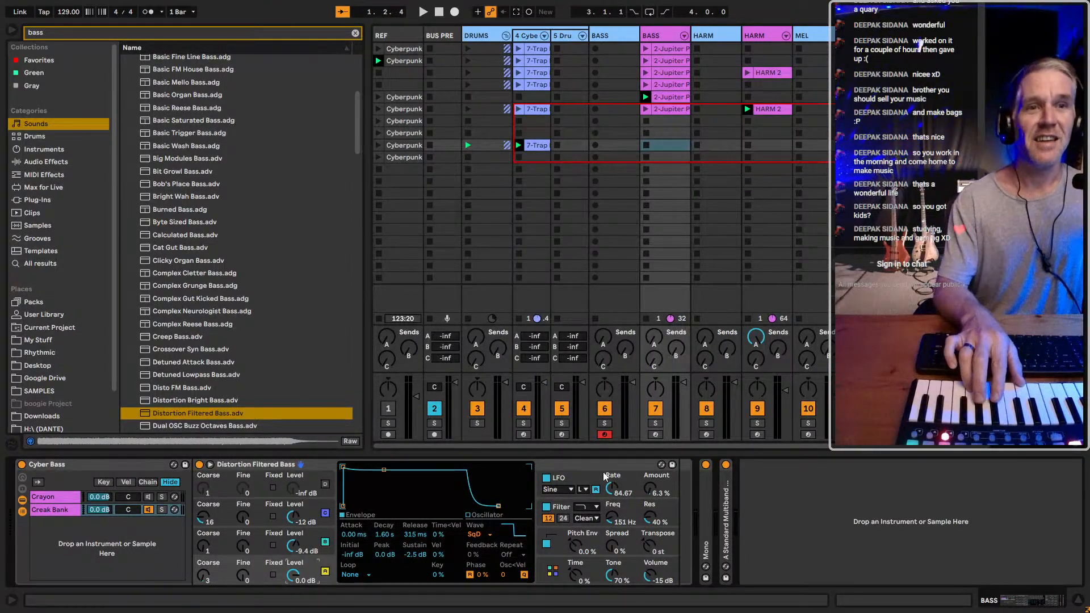
Audition track 6 against track 7 and look at track 6's Massive X devices, returning to track 7's device chain
click(786, 518)
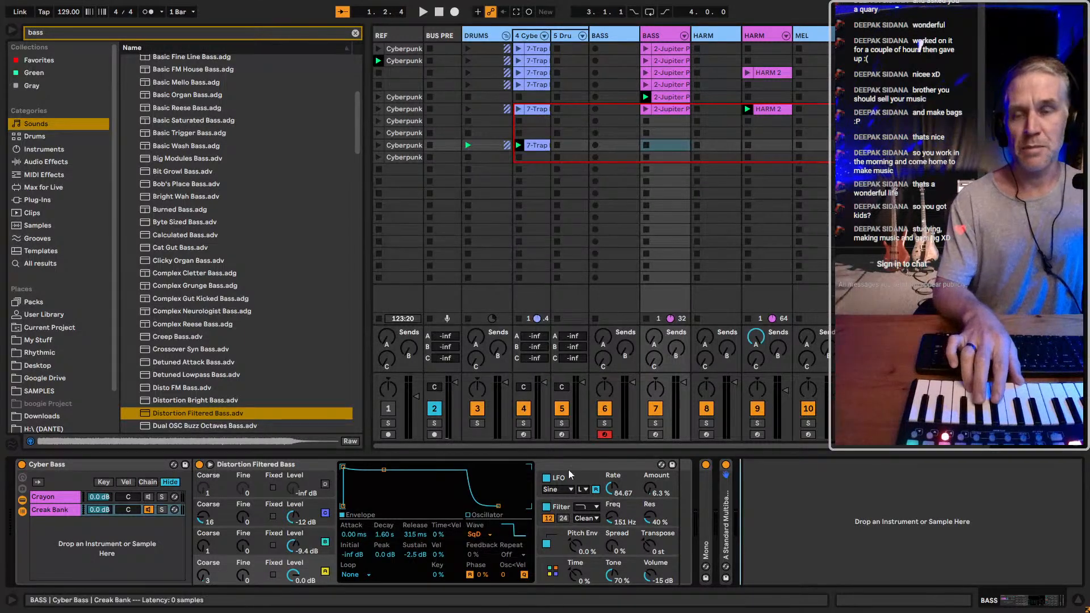
click(615, 465)
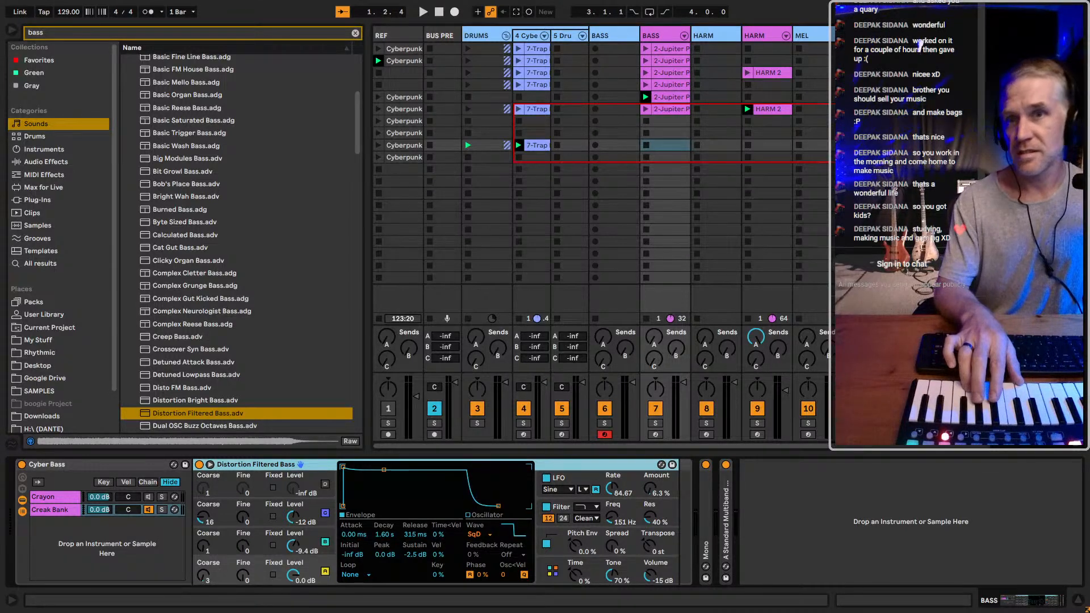
click(890, 519)
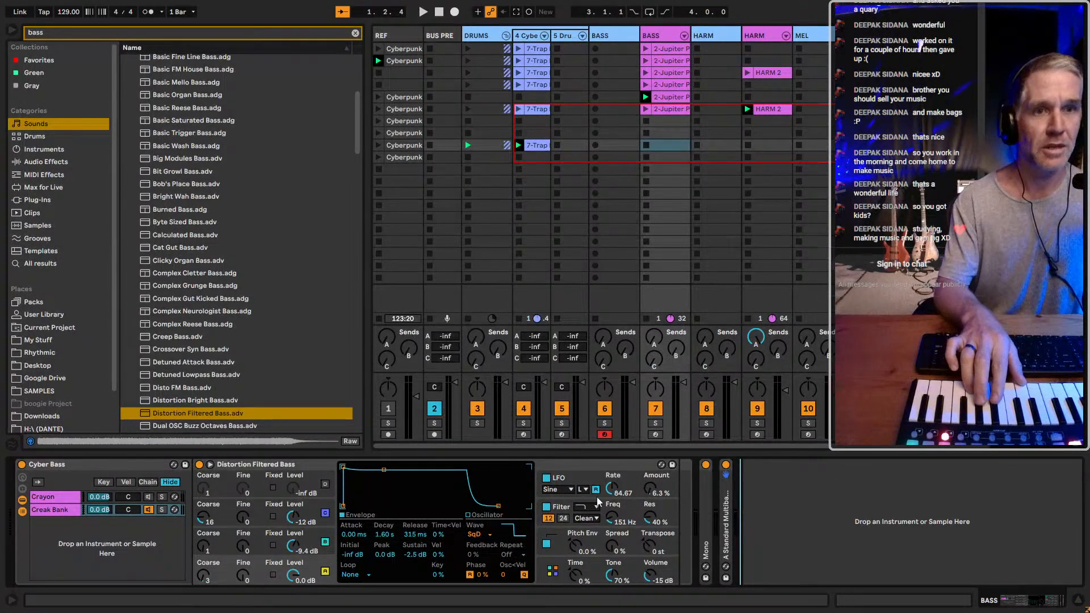
click(611, 35)
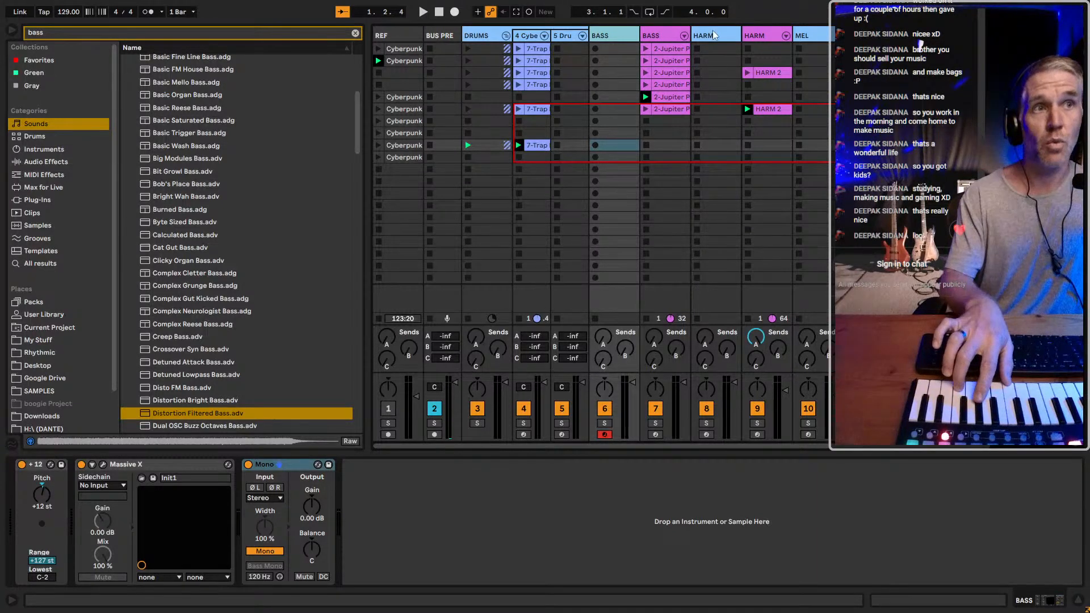
click(661, 36)
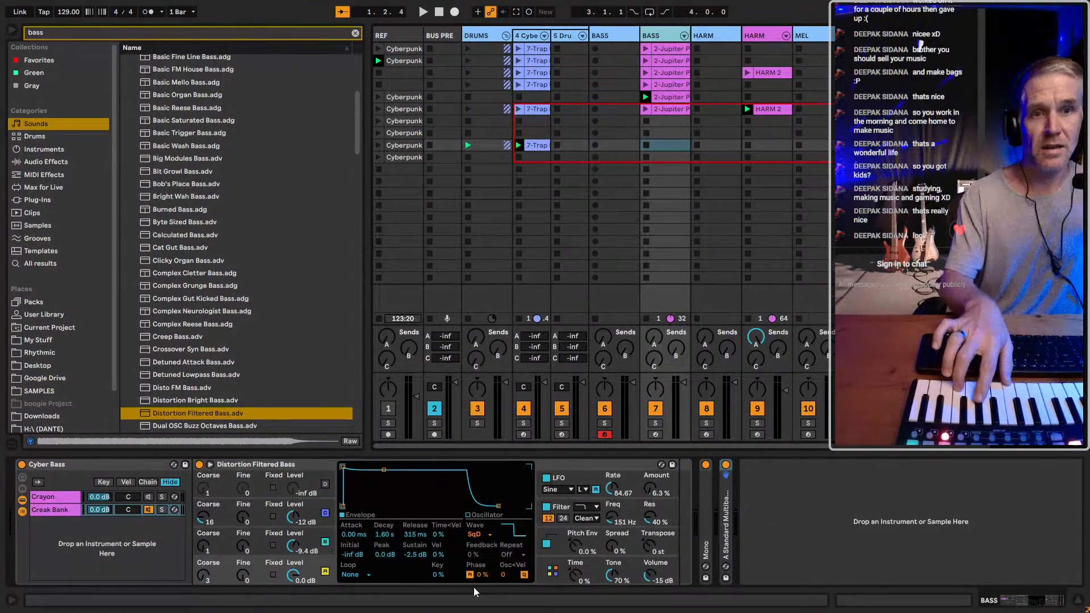
Set the number of voices to 1 in the global settings of Distortion Filtered Bass
click(552, 567)
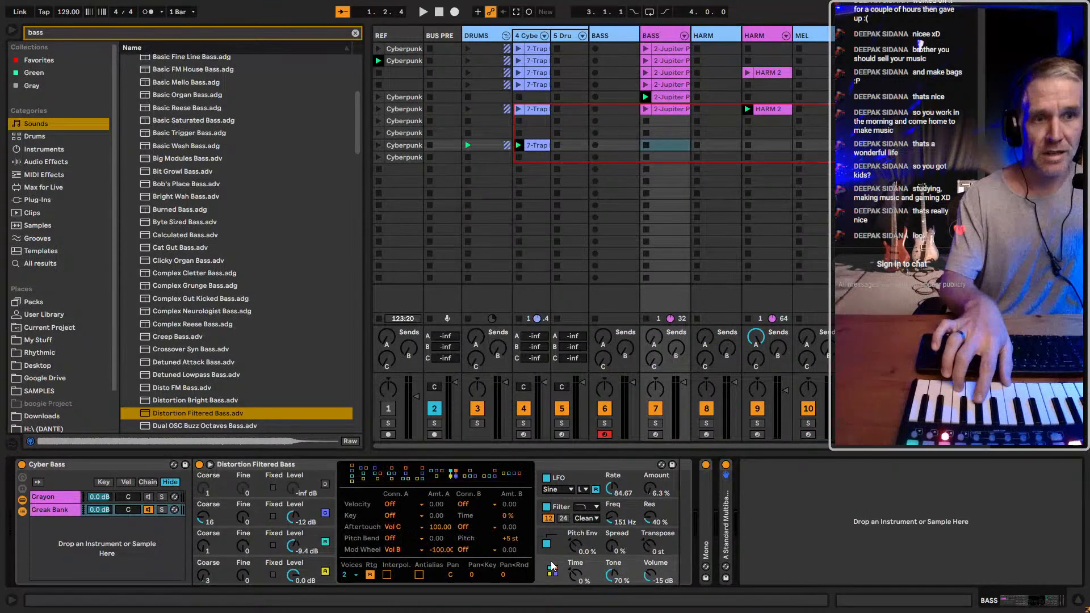
click(347, 574)
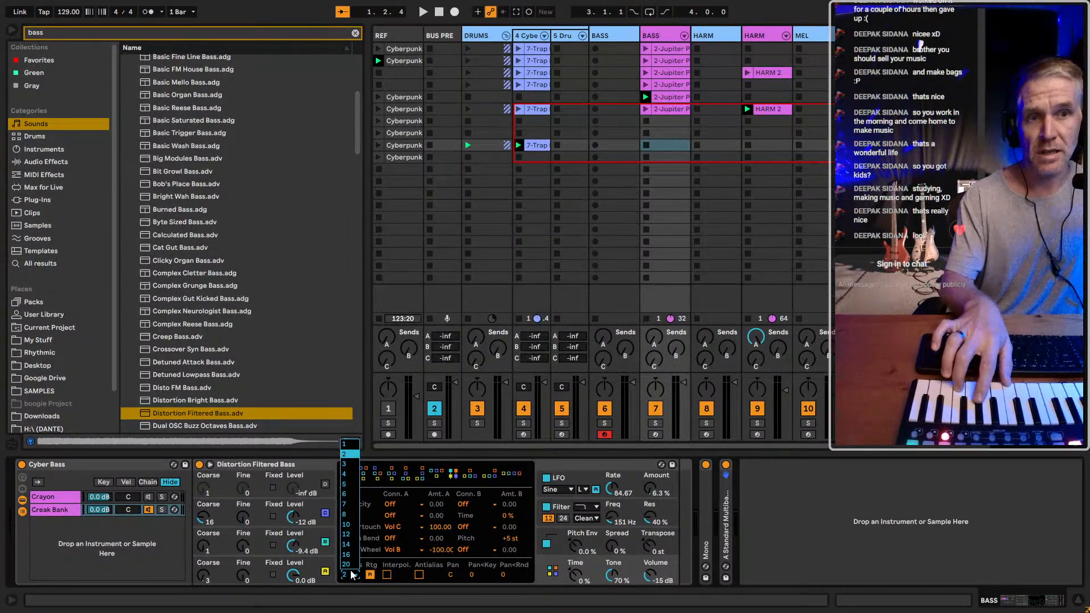
click(348, 452)
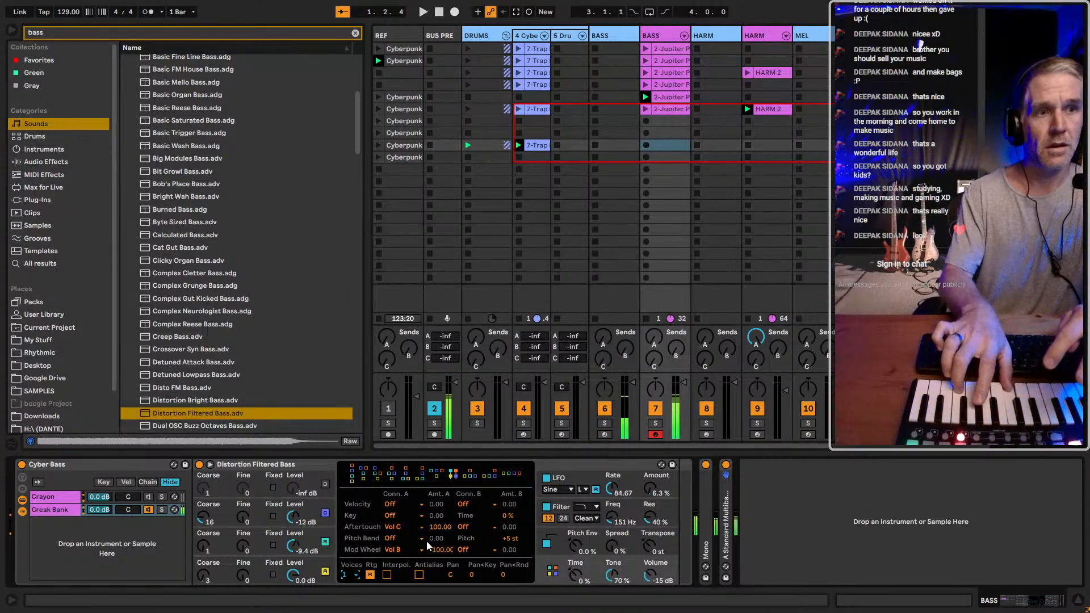
Set the glide time to 60 ms in Distortion Filtered Bass's pitch envelope after trying 150 ms and 100 ms
click(559, 544)
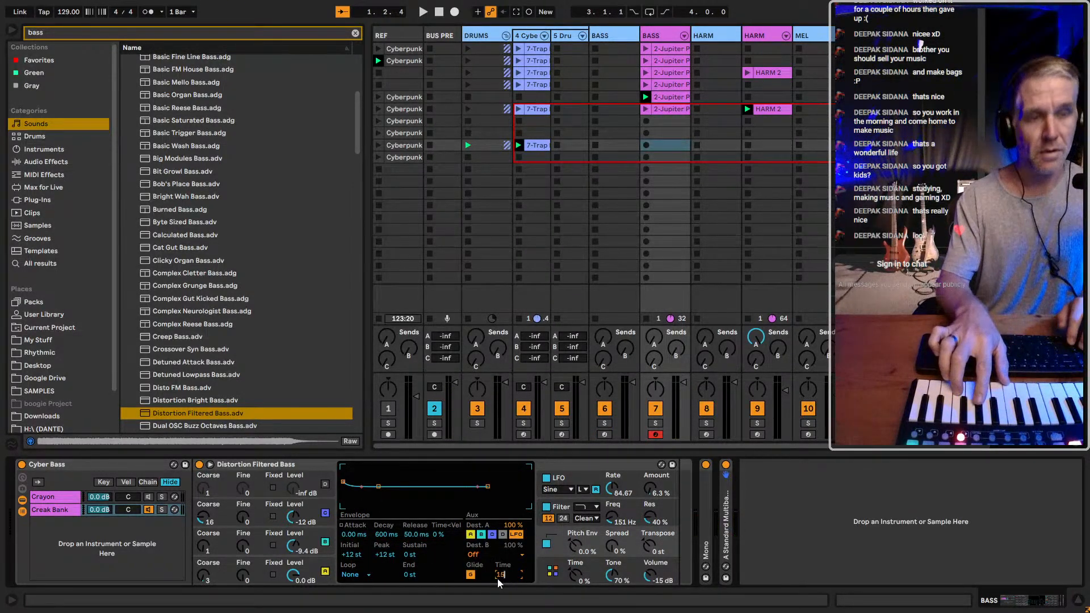
key(Return)
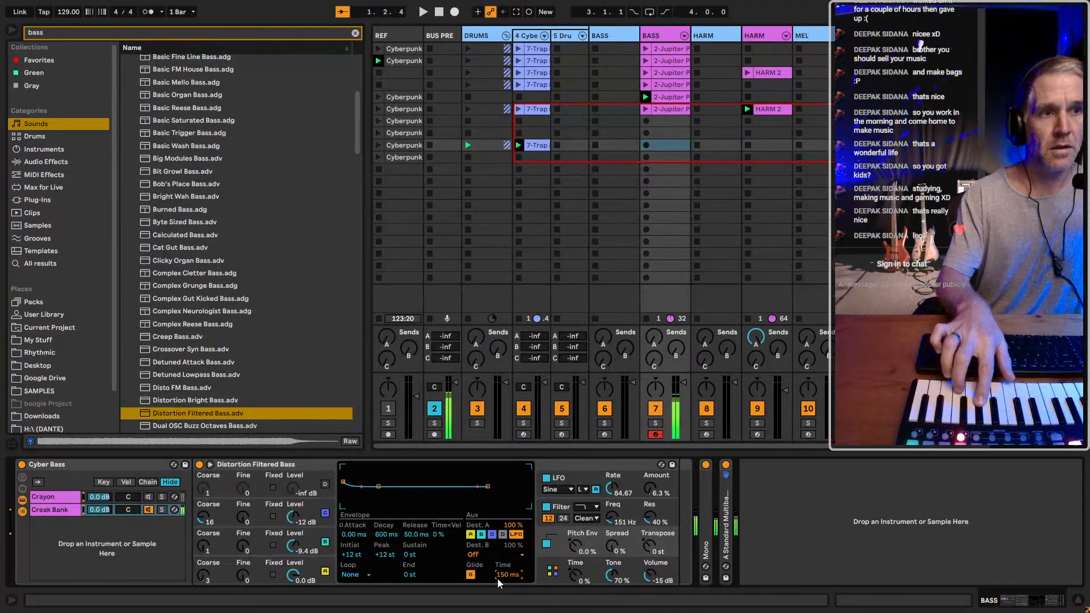
text(100)
key(Return)
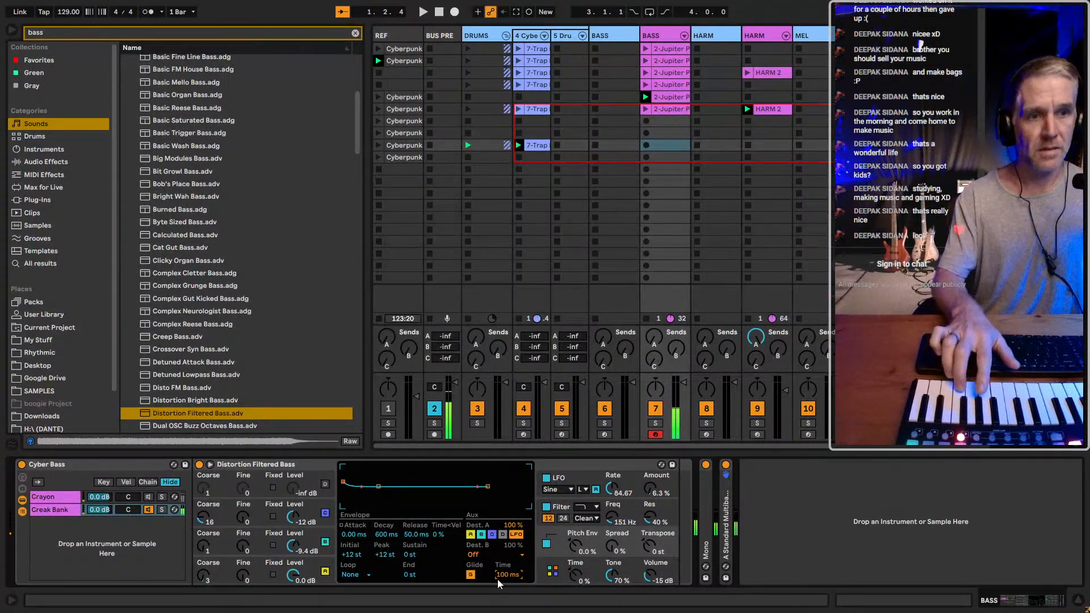
text(60)
key(Return)
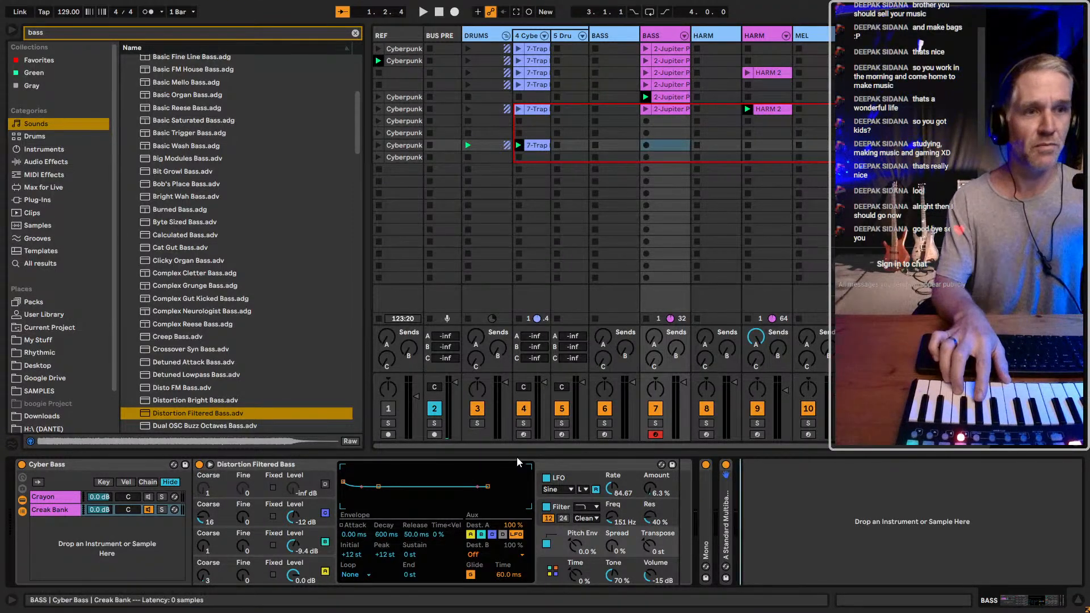
Try lowering the SqD oscillator's envelope sustain to -inf dB with a decay of about 3.02 s
click(560, 477)
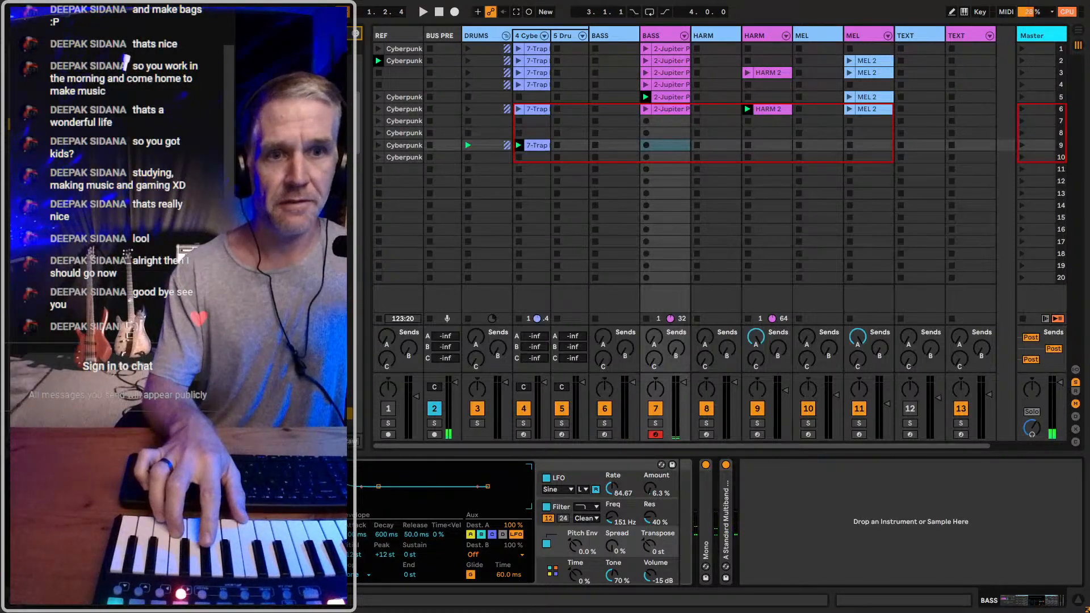
click(310, 569)
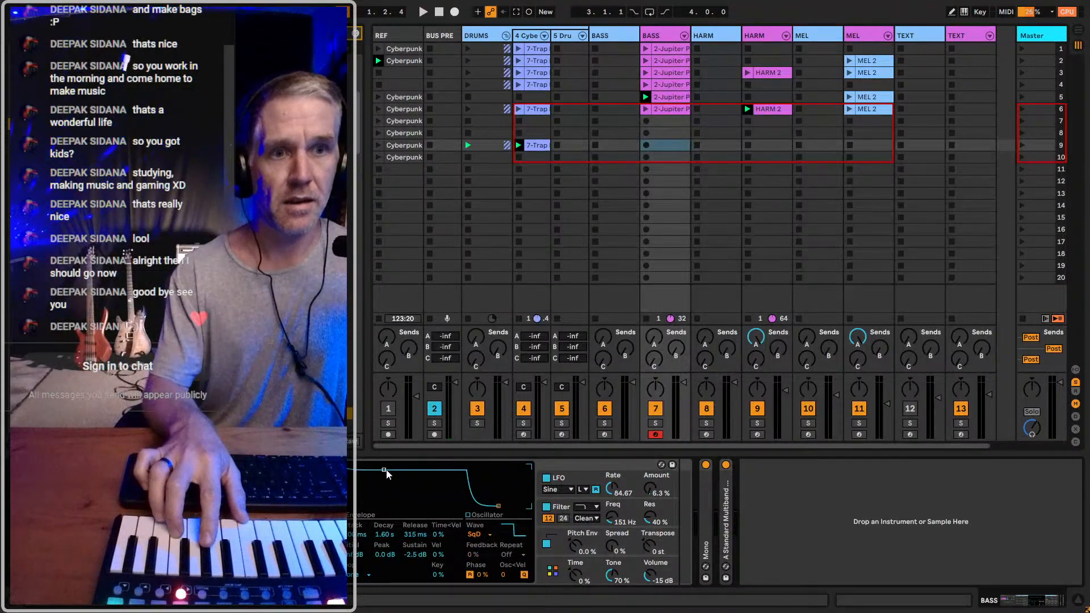
drag(386, 474, 387, 506)
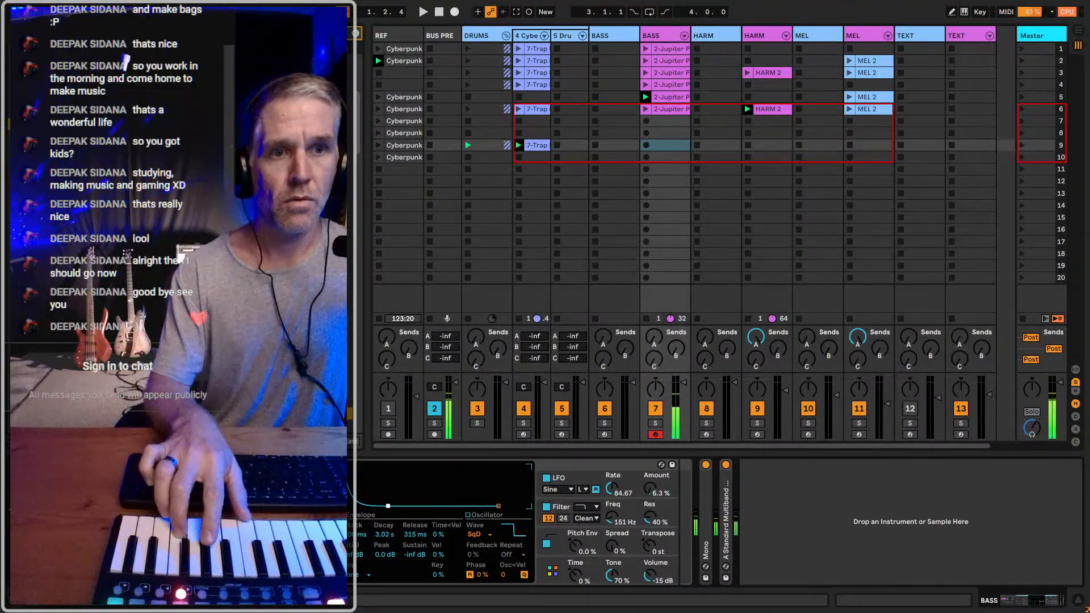
Set the filter frequency to 96.9 Hz and the resonance to 50 % in Distortion Filtered Bass
click(634, 512)
mouse_move(613, 518)
mouse_down()
mouse_move(613, 508)
mouse_move(613, 525)
mouse_up()
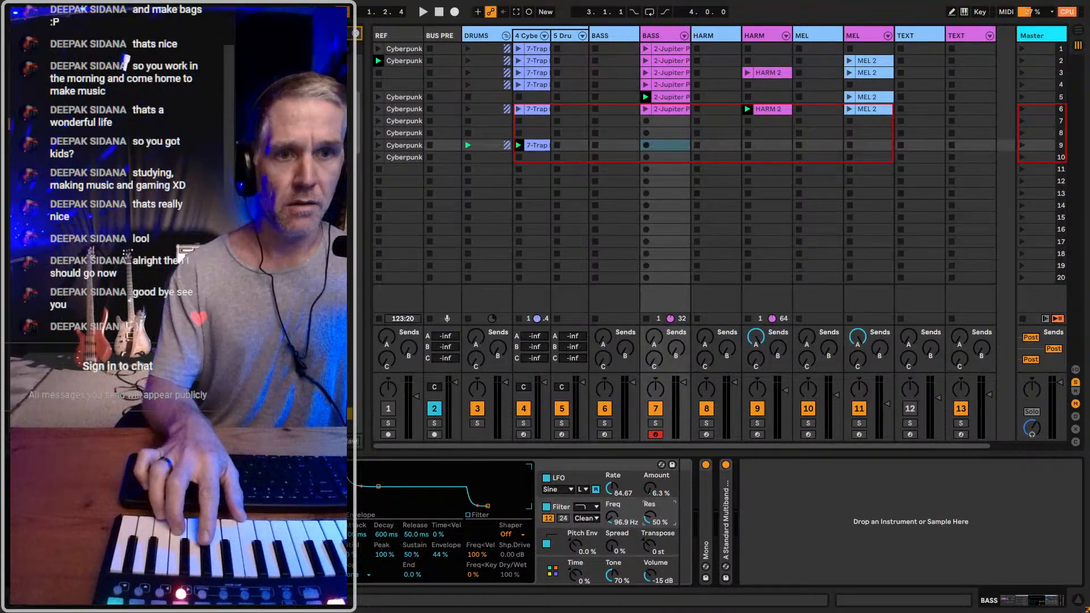
click(284, 568)
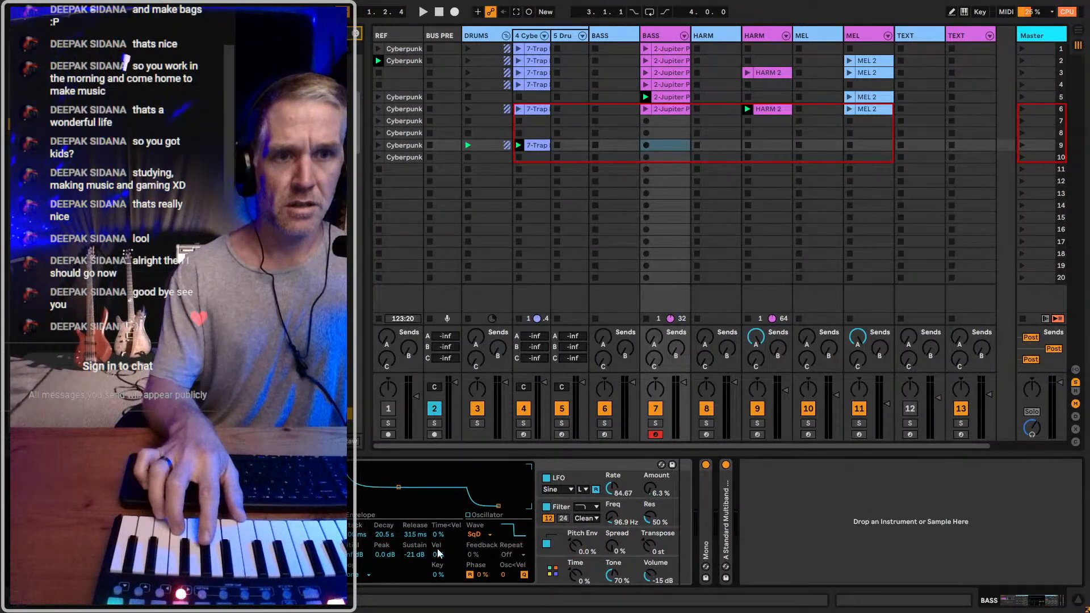
click(594, 571)
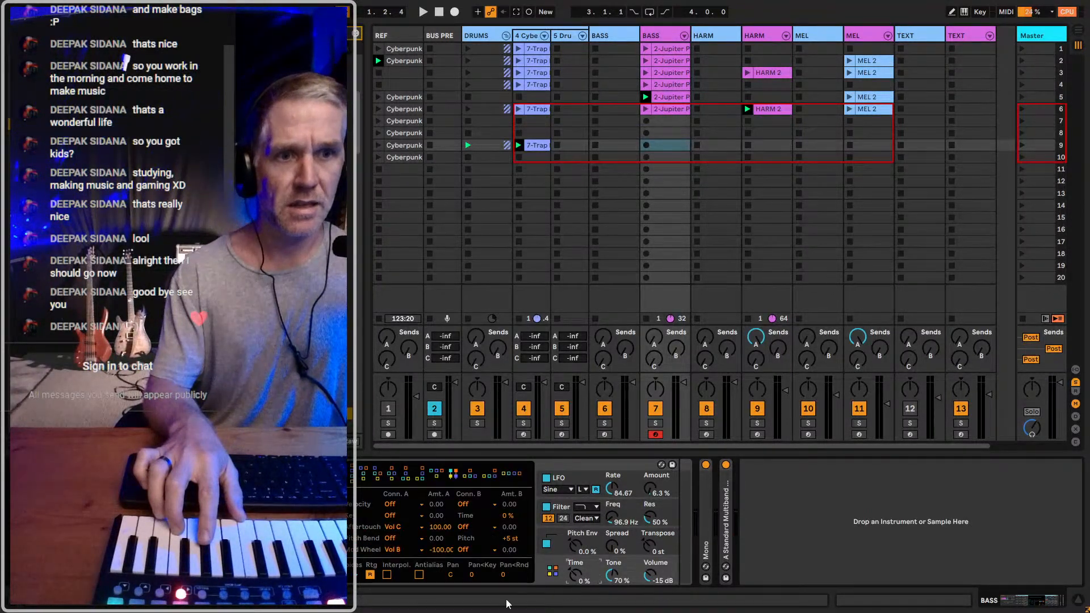
click(601, 513)
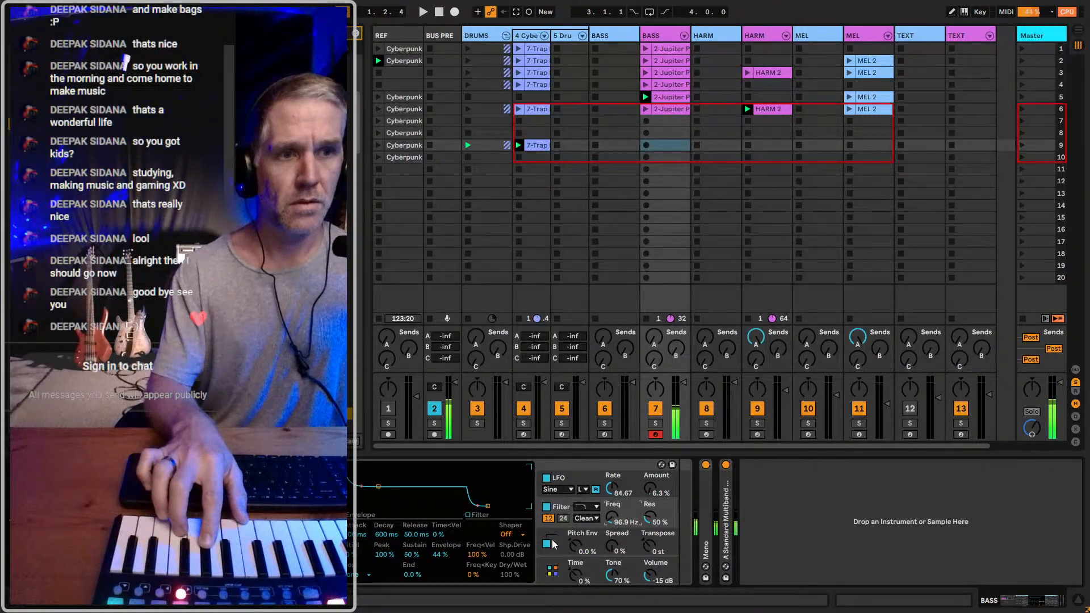
Lower the envelope sustain of the 50 ms release sine oscillator to -14 dB and of the SqD oscillator to -inf dB with 9.98 s decay
click(318, 574)
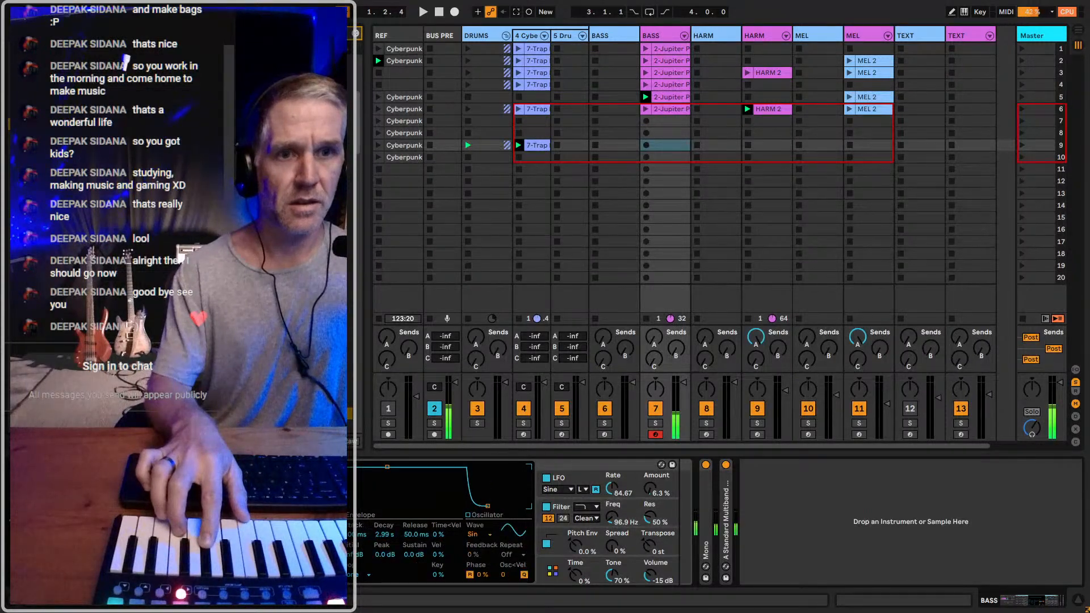
drag(388, 466, 391, 480)
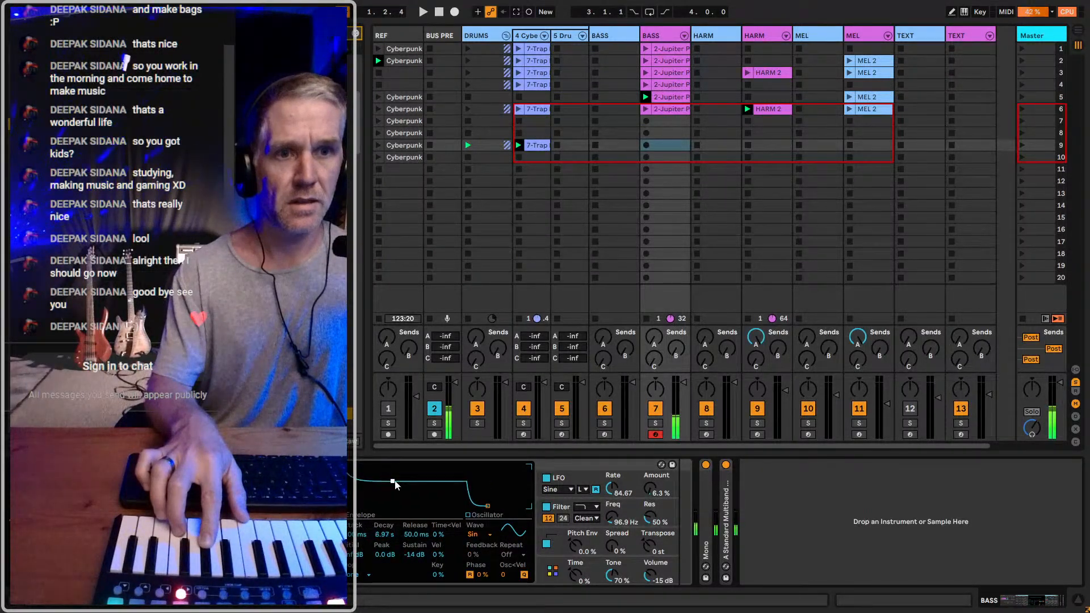
click(318, 539)
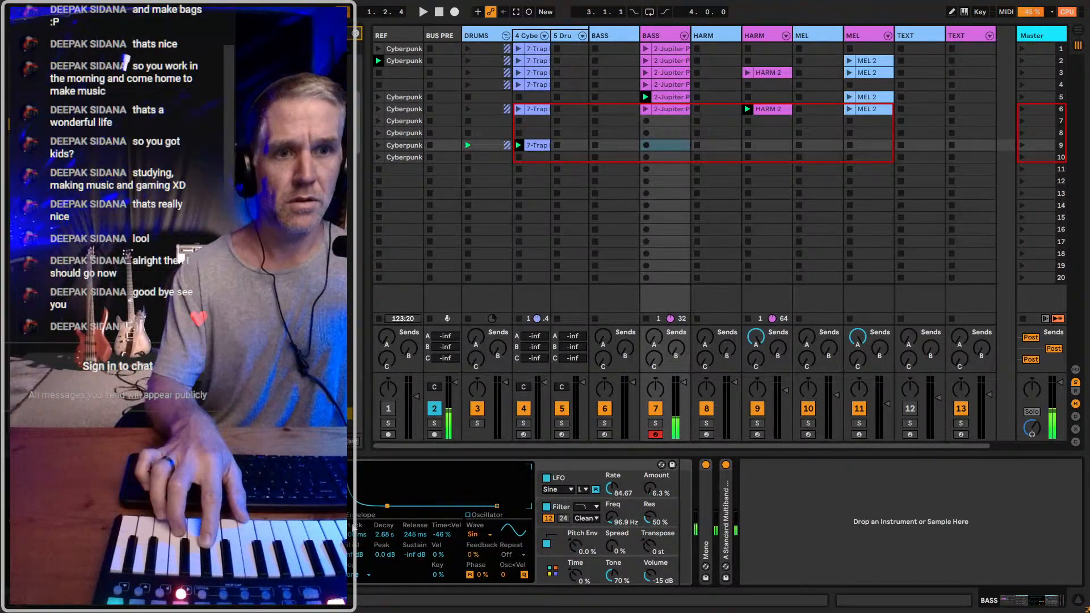
click(318, 573)
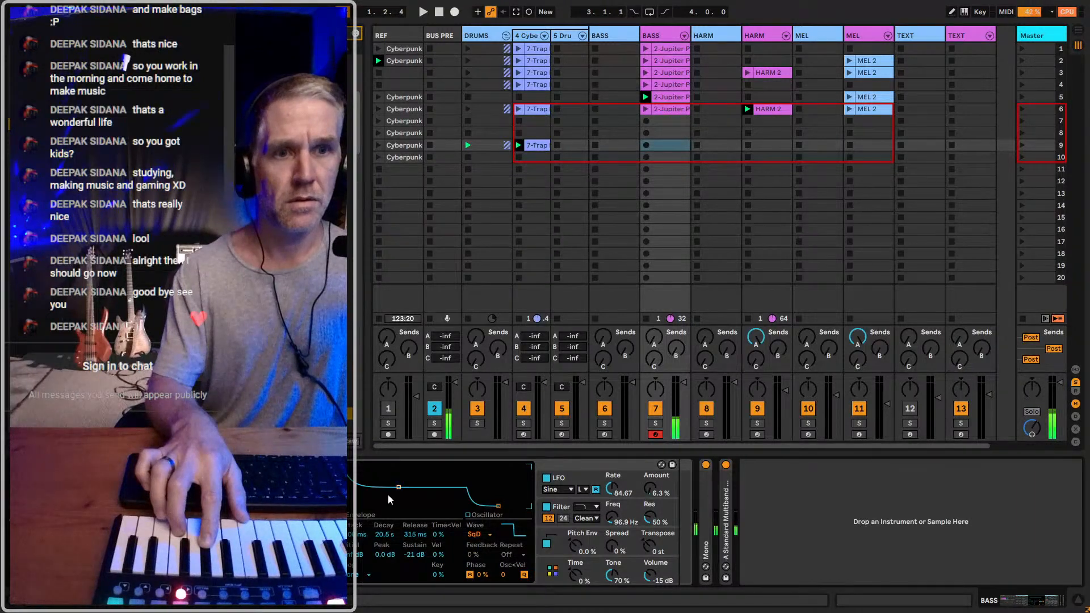
drag(399, 493, 396, 511)
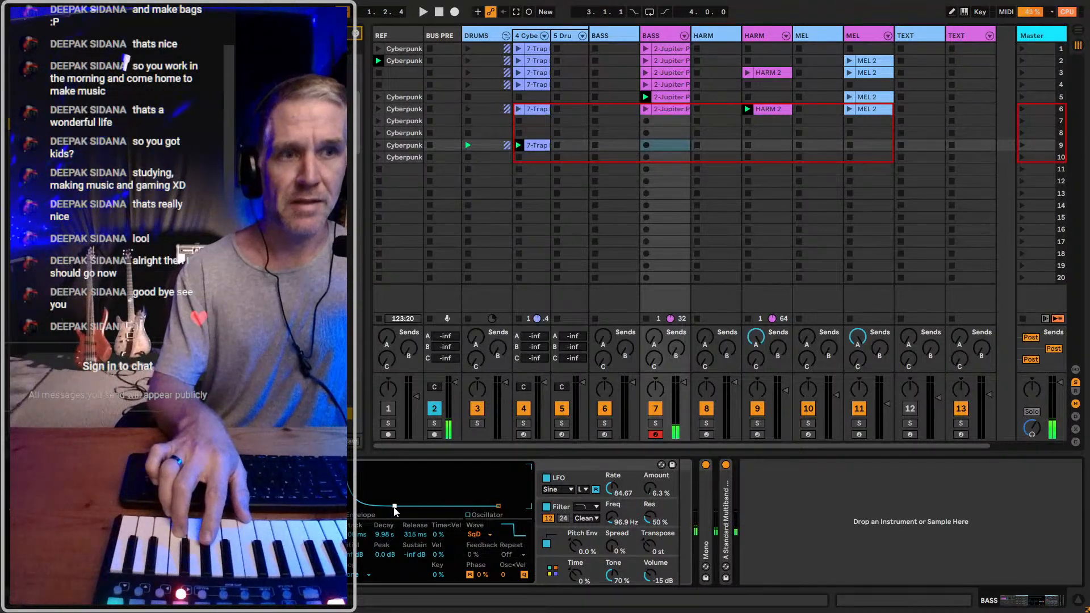
Audition track 6 against track 7, and check the oscillator envelopes, global routing and LFO settings of Distortion Filtered Bass
click(605, 435)
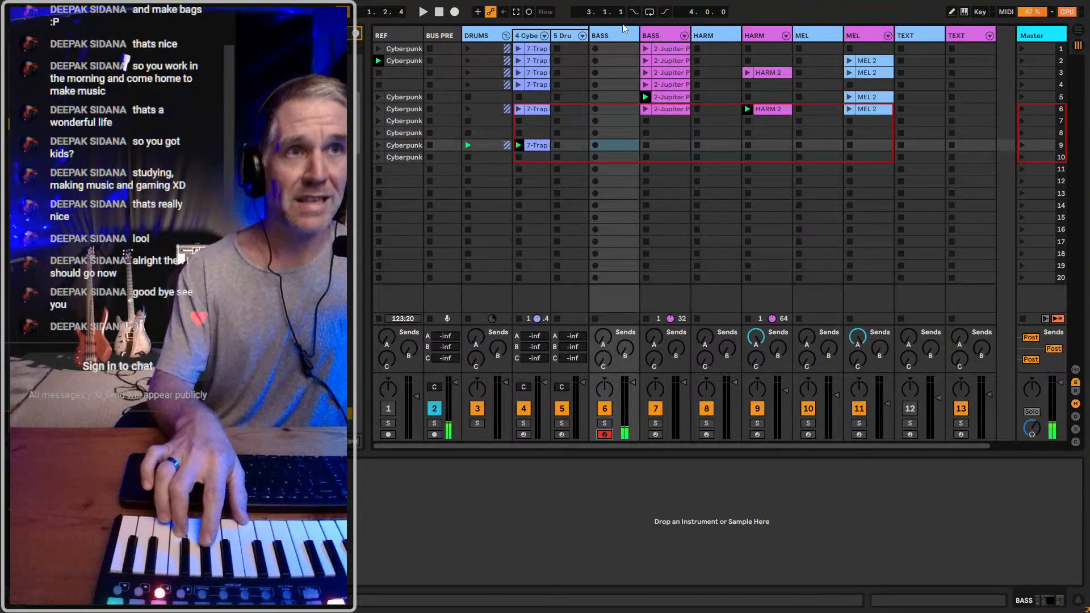
click(654, 435)
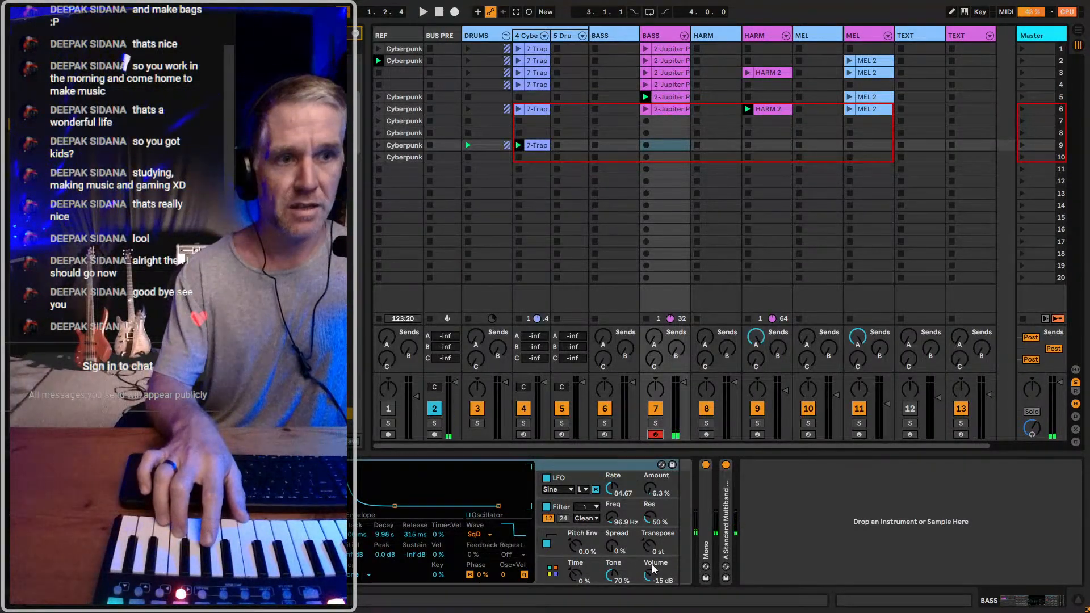
click(301, 542)
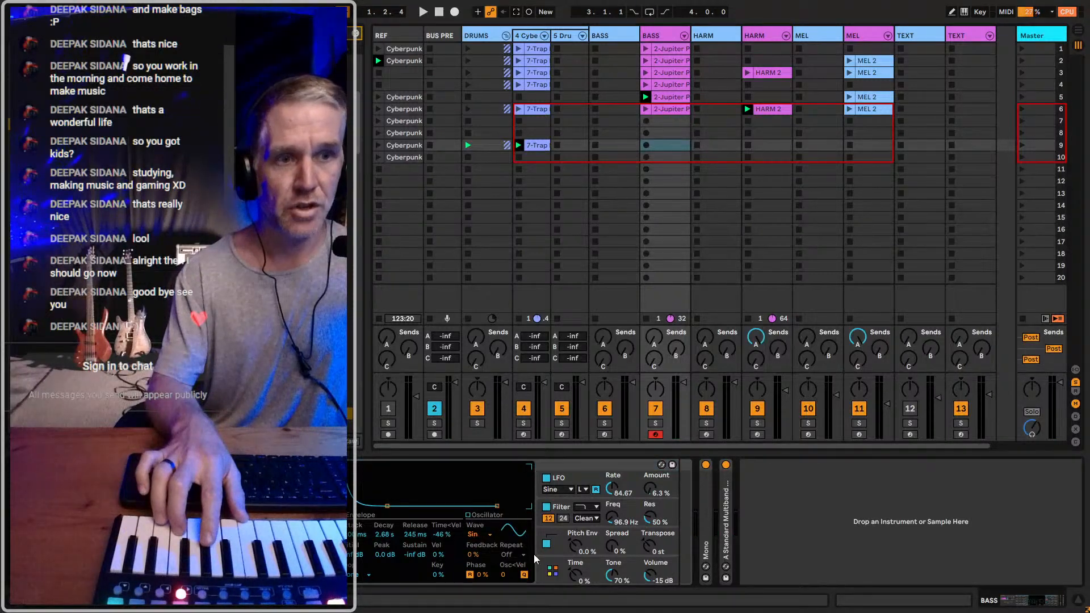
click(669, 572)
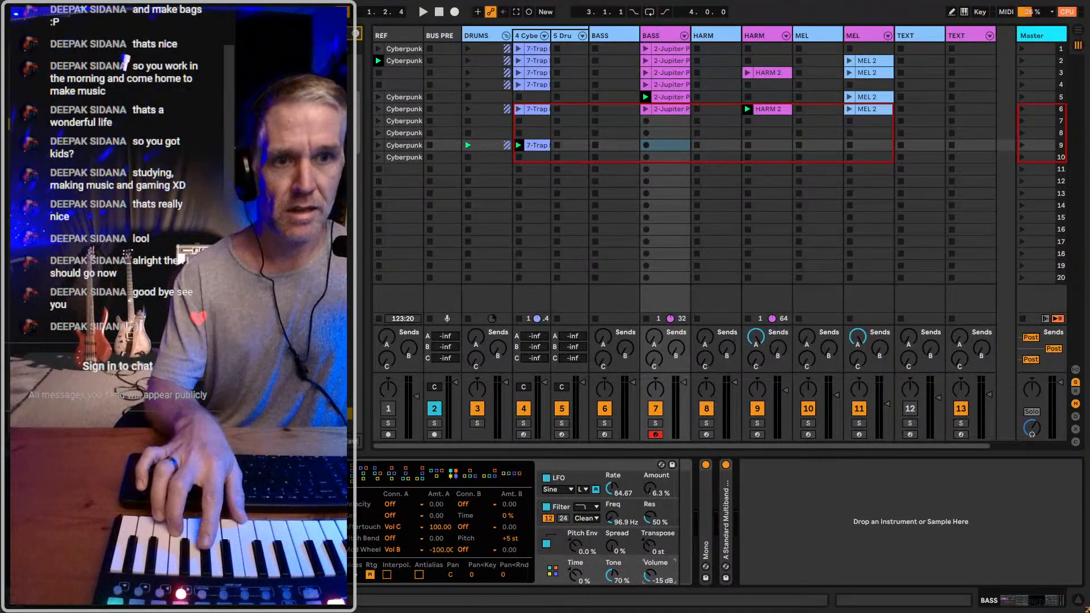
click(357, 571)
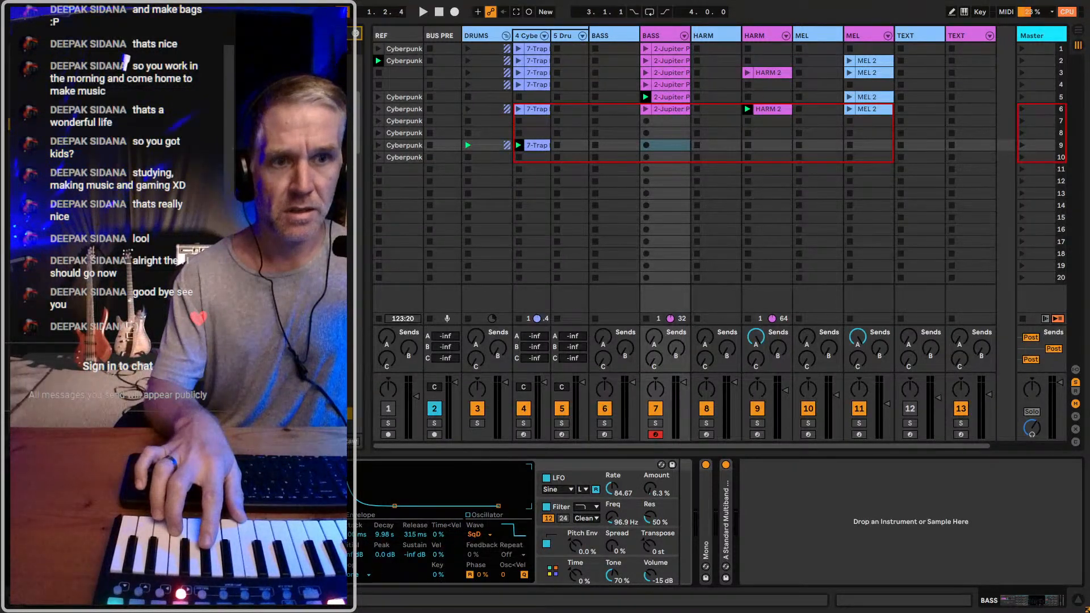
click(327, 543)
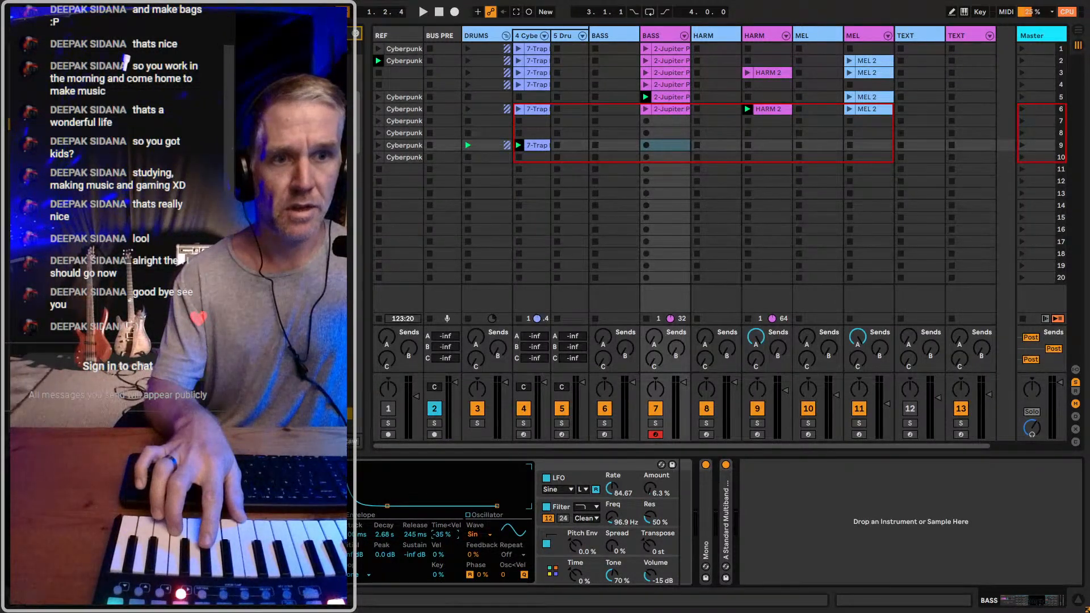
click(326, 568)
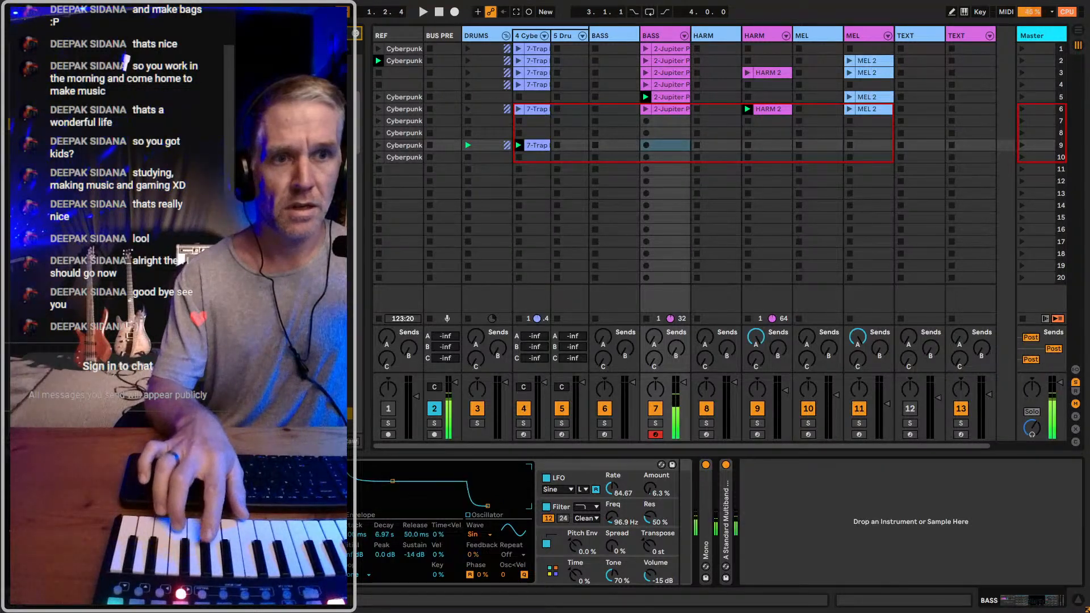
click(574, 479)
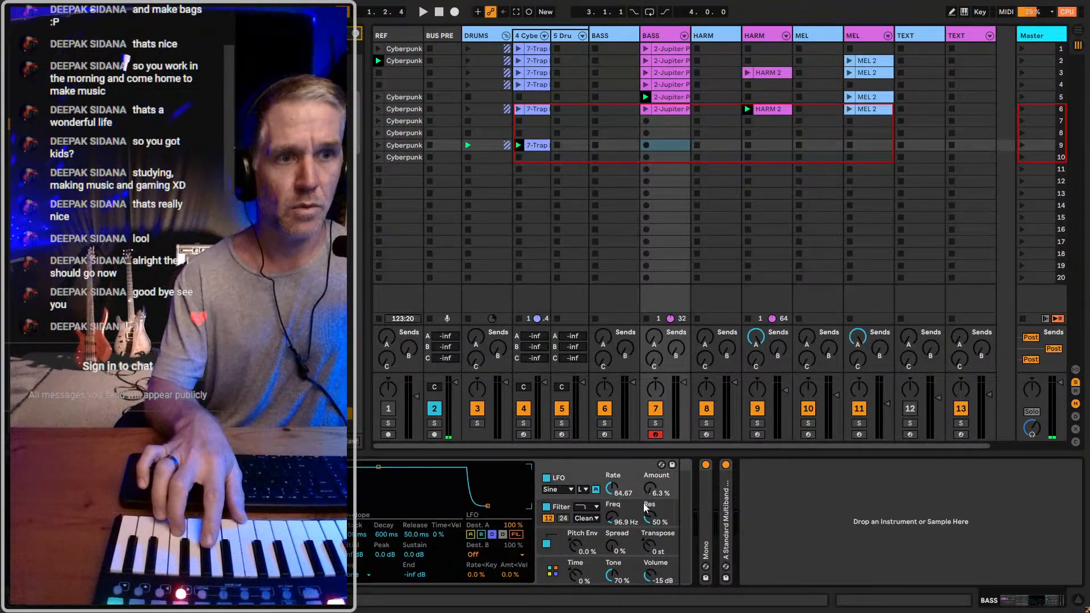
Set the filter's velocity-to-frequency amount to 58 % and its resonance to 55 %
click(667, 512)
drag(477, 554, 477, 564)
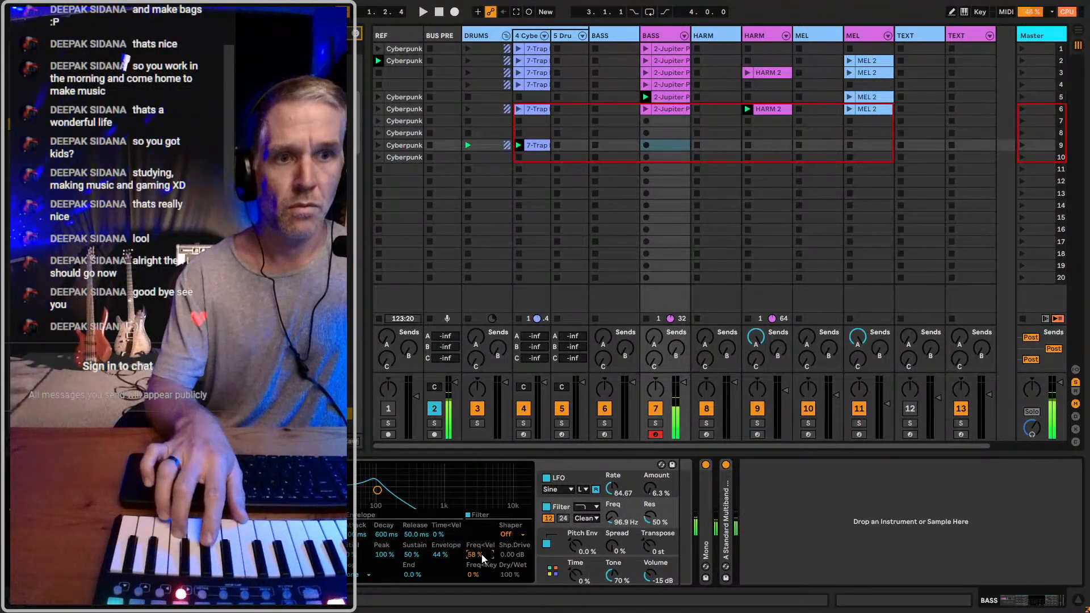
mouse_move(640, 526)
mouse_down()
mouse_move(640, 512)
mouse_move(639, 540)
mouse_up()
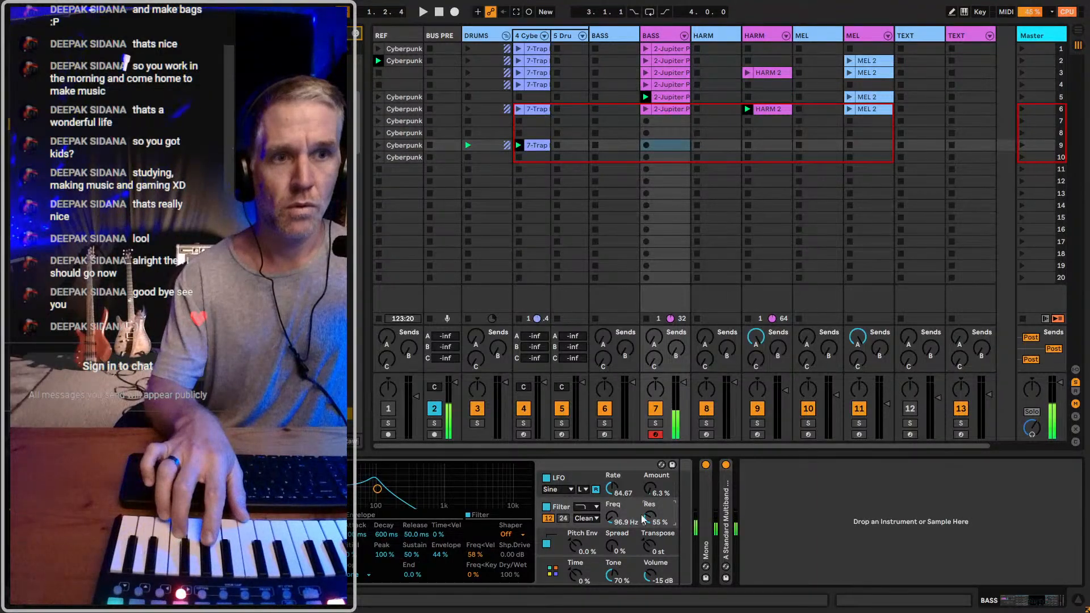
Compare the two BASS sounds by switching record arming between tracks 6 and 7 while playing notes
click(595, 431)
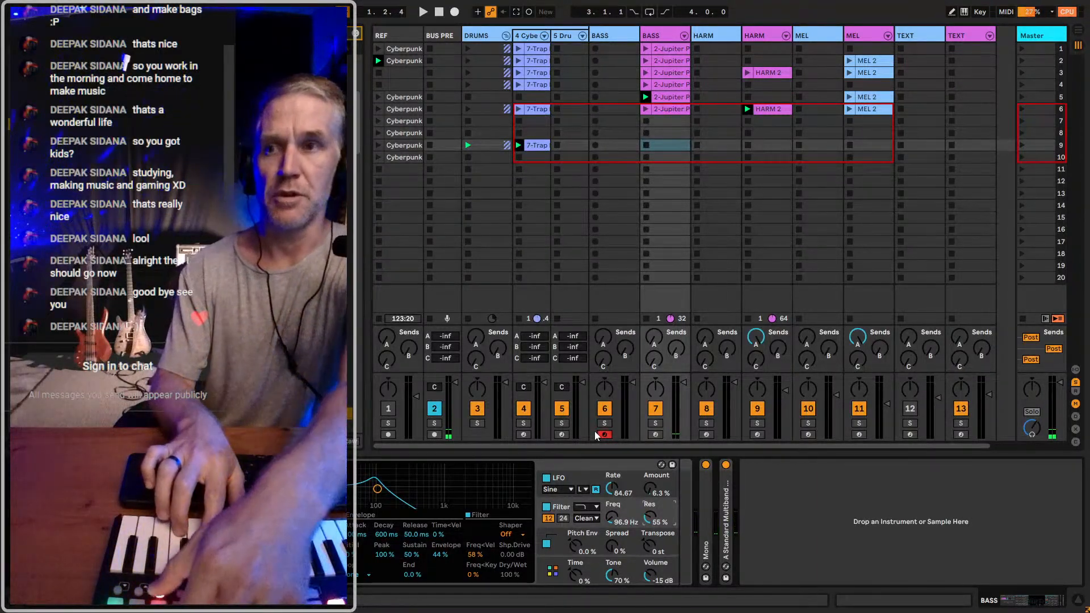
click(595, 431)
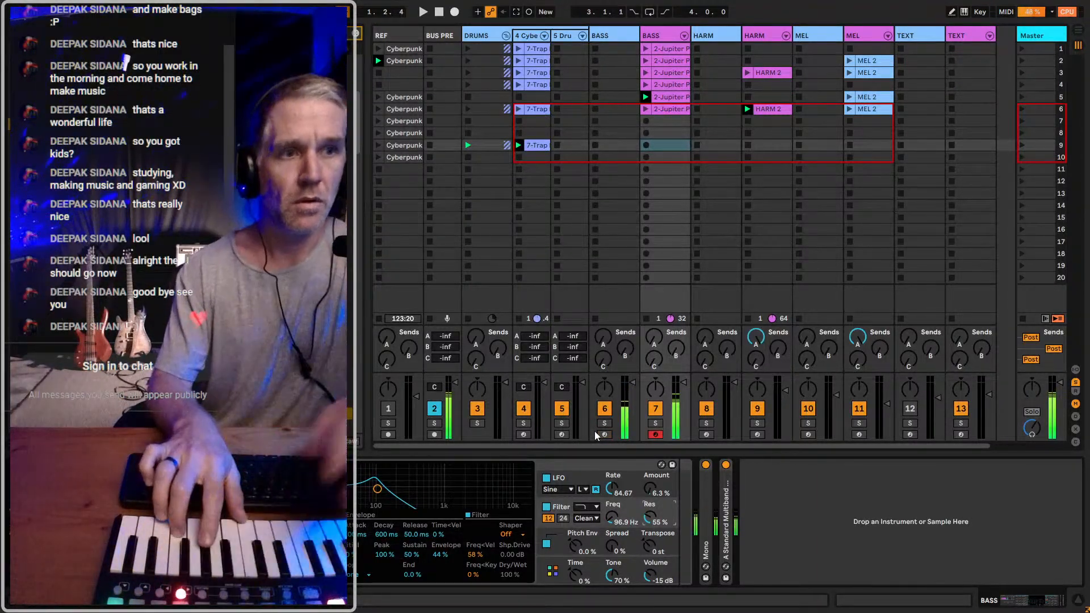
click(595, 432)
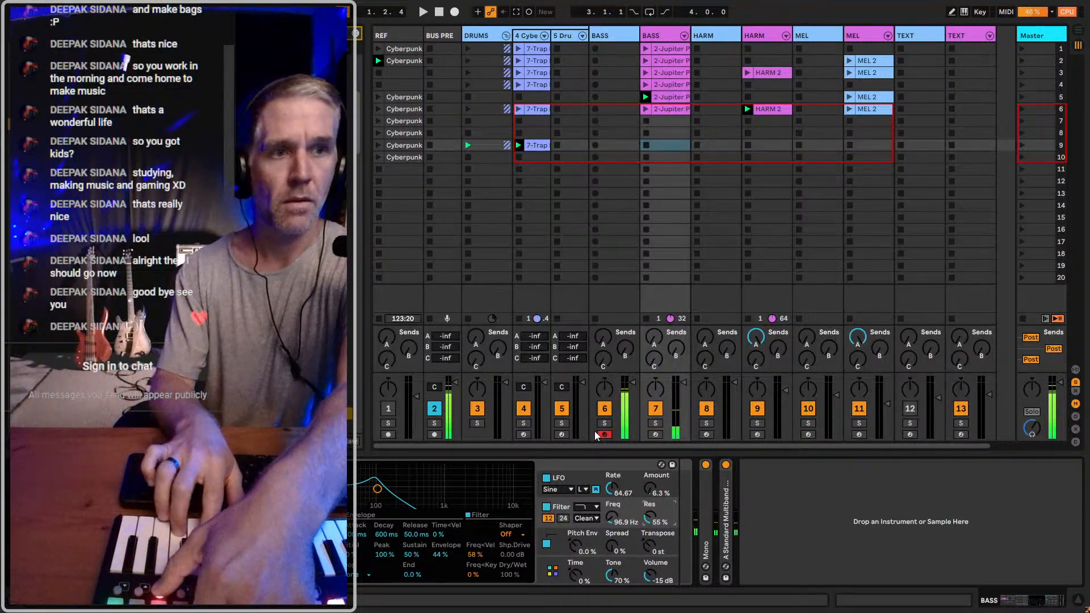
click(595, 432)
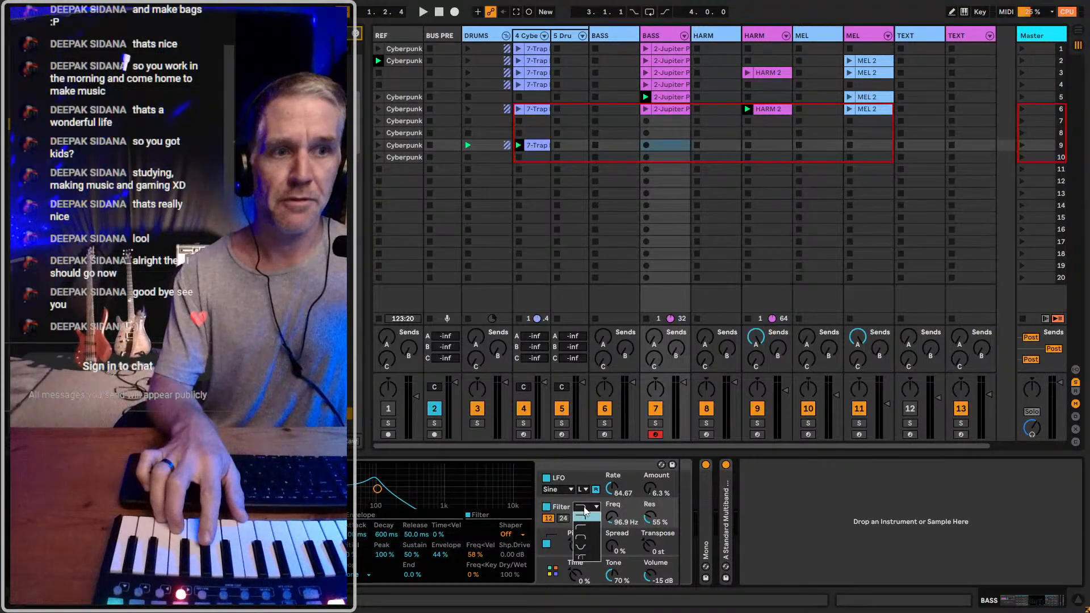
Change the filter circuit to SMP after trying OSR and MS2, with the frequency at 149 Hz and resonance at 31 %
click(585, 518)
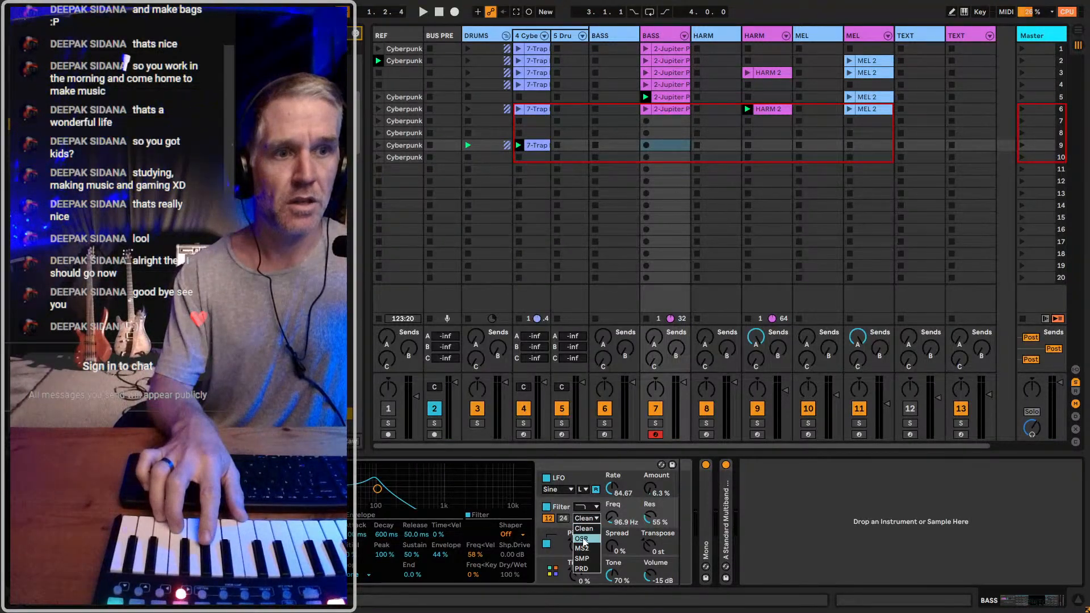
click(582, 539)
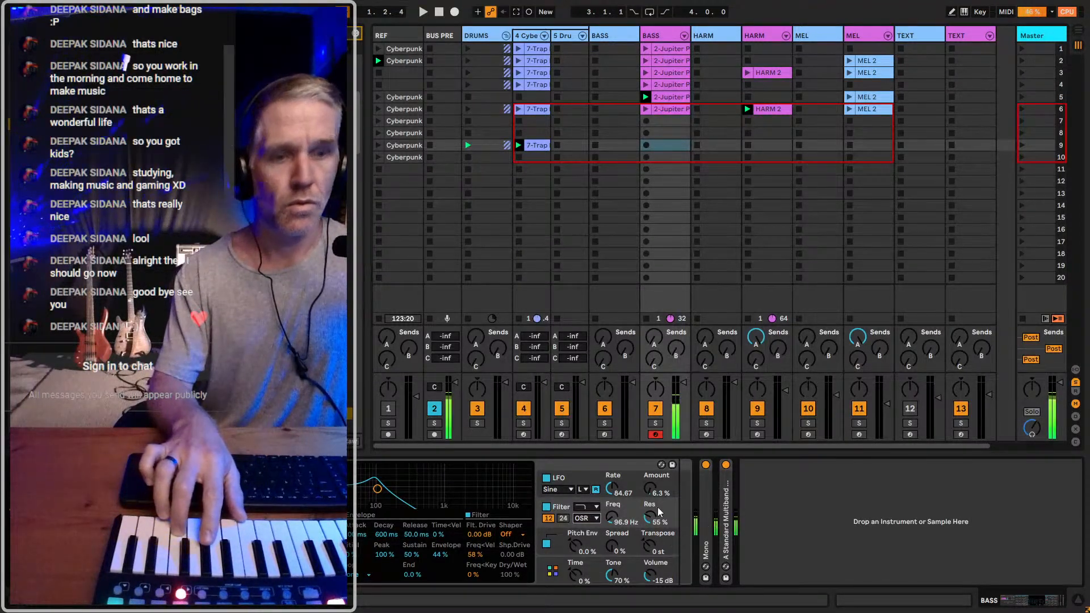
key(Down)
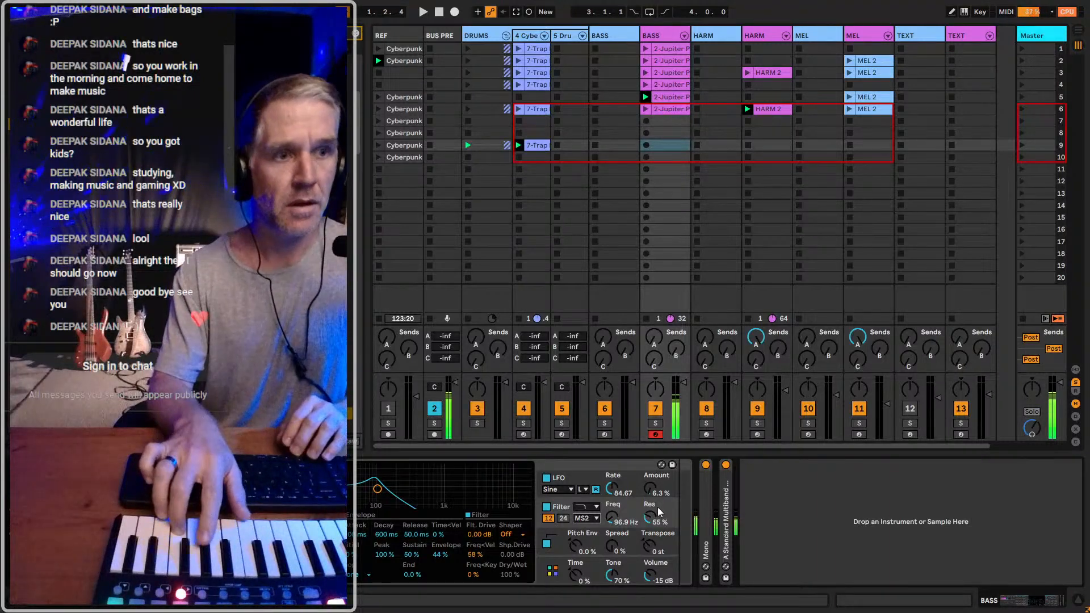
key(Down)
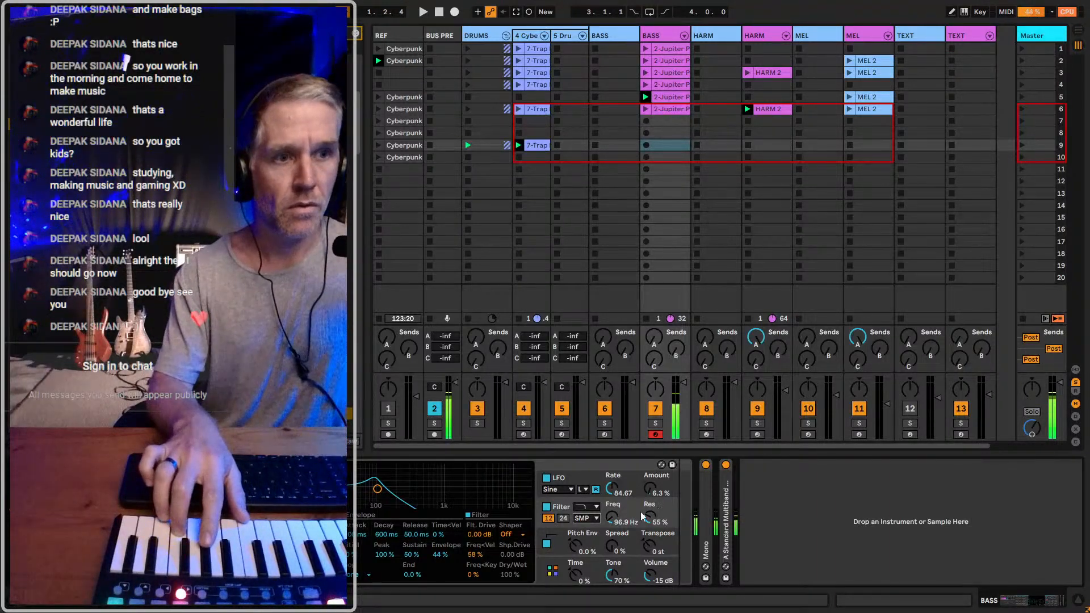
drag(640, 512, 650, 533)
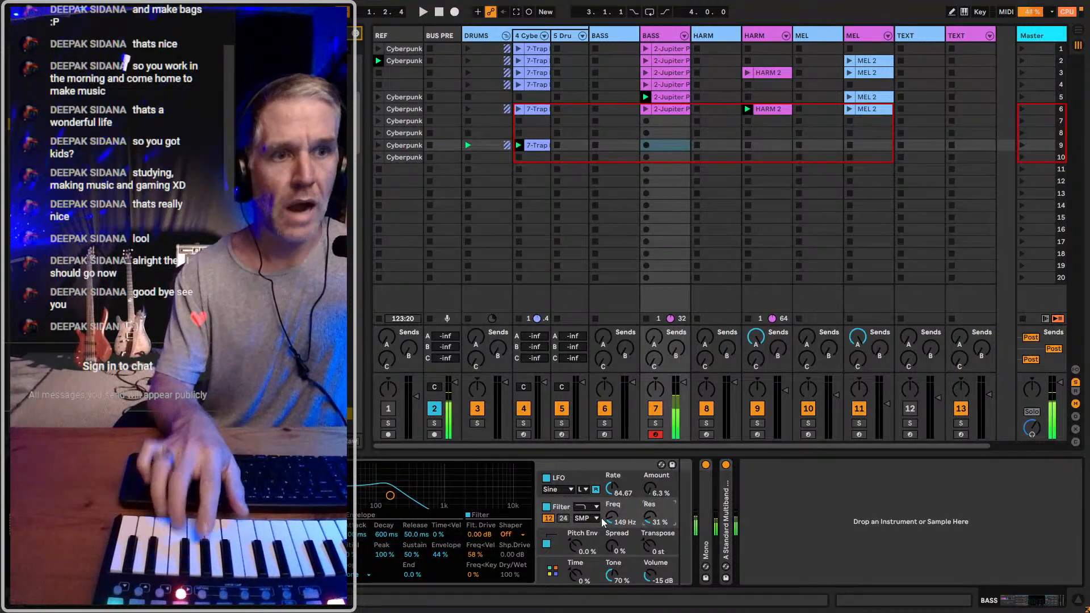
Set the filter slope to 24 dB, with the frequency at 170 Hz and the resonance at 39 %
click(562, 519)
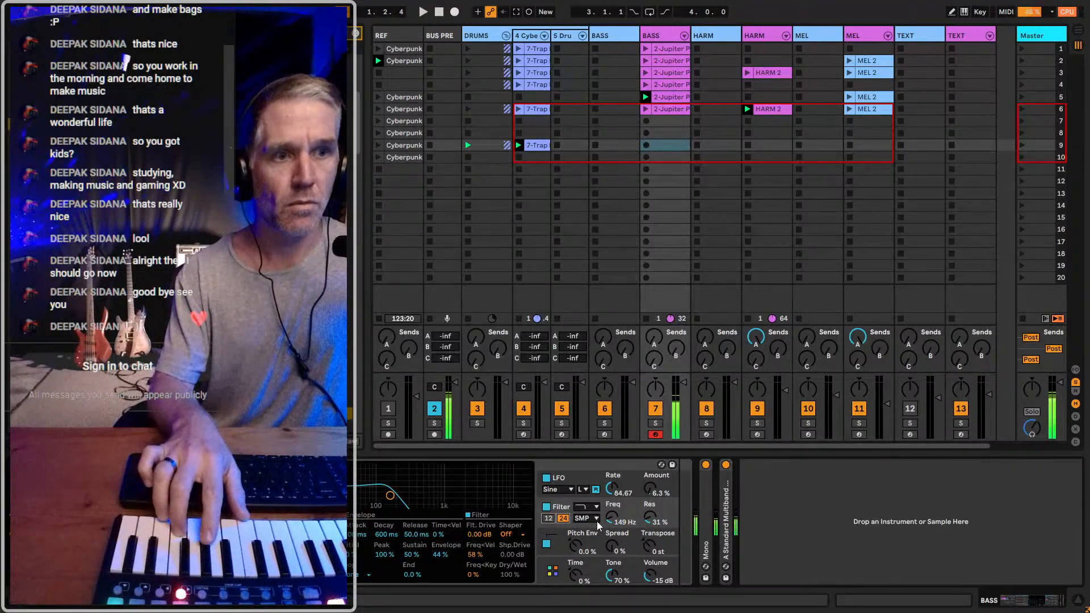
drag(613, 521, 651, 509)
click(613, 519)
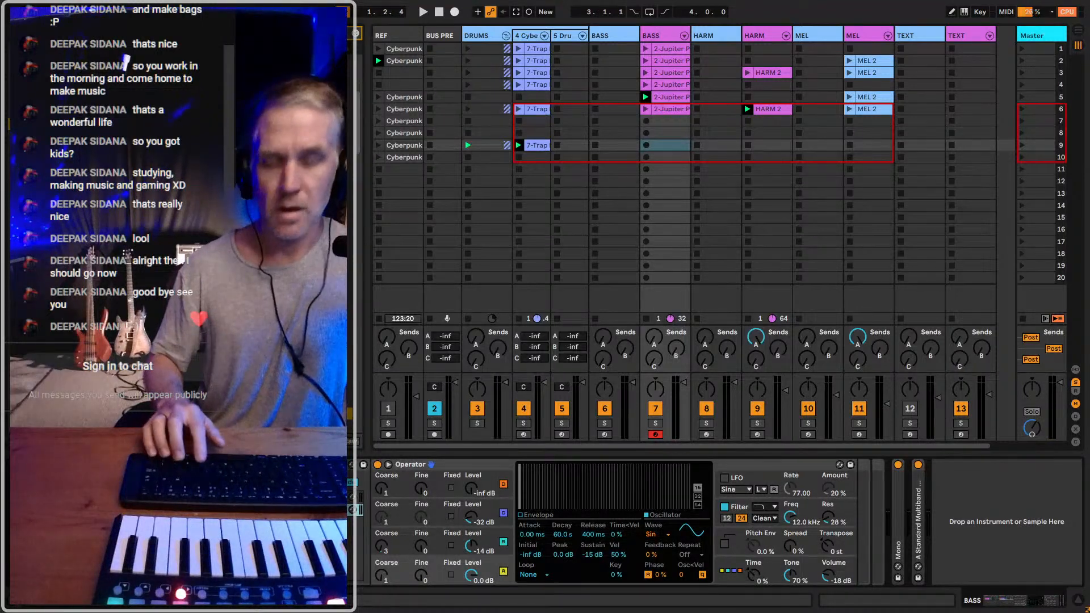
Group the Distortion Filtered Bass device into its own nested rack inside its chain
key(Return)
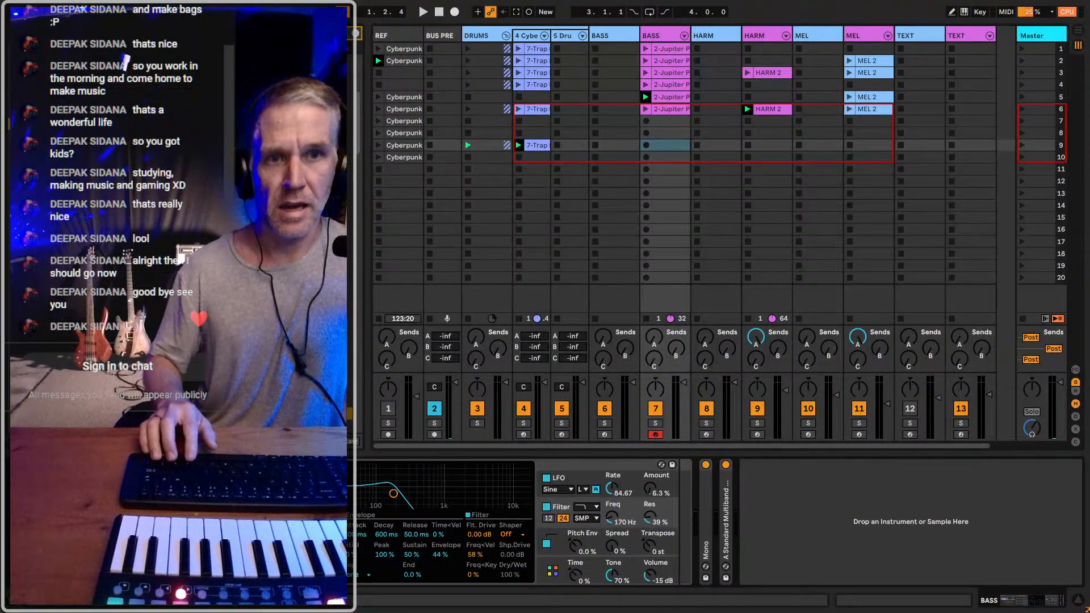
key(q)
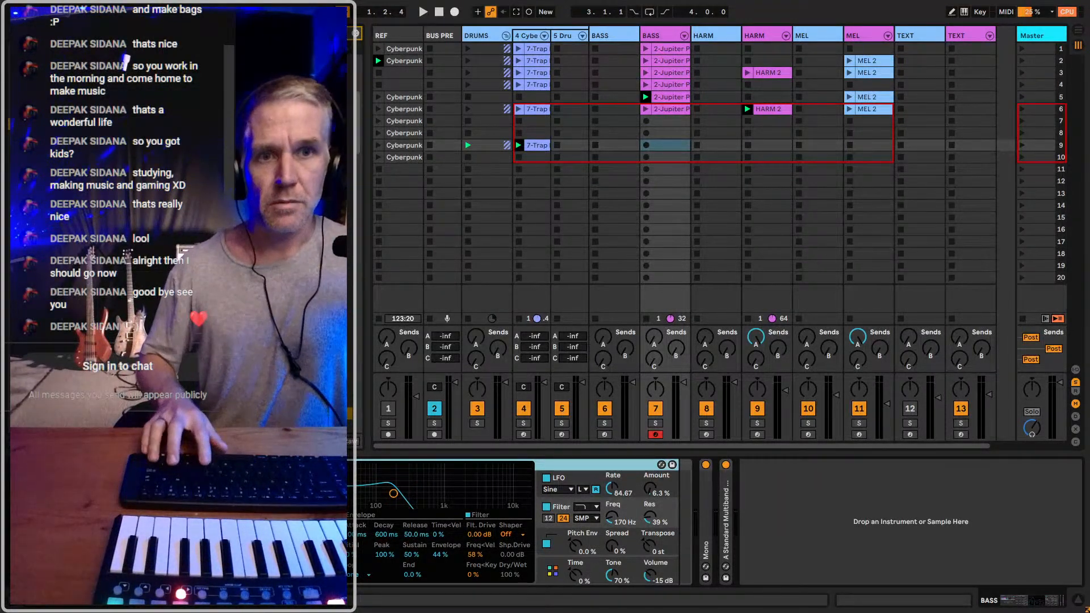
key(ctrl+g)
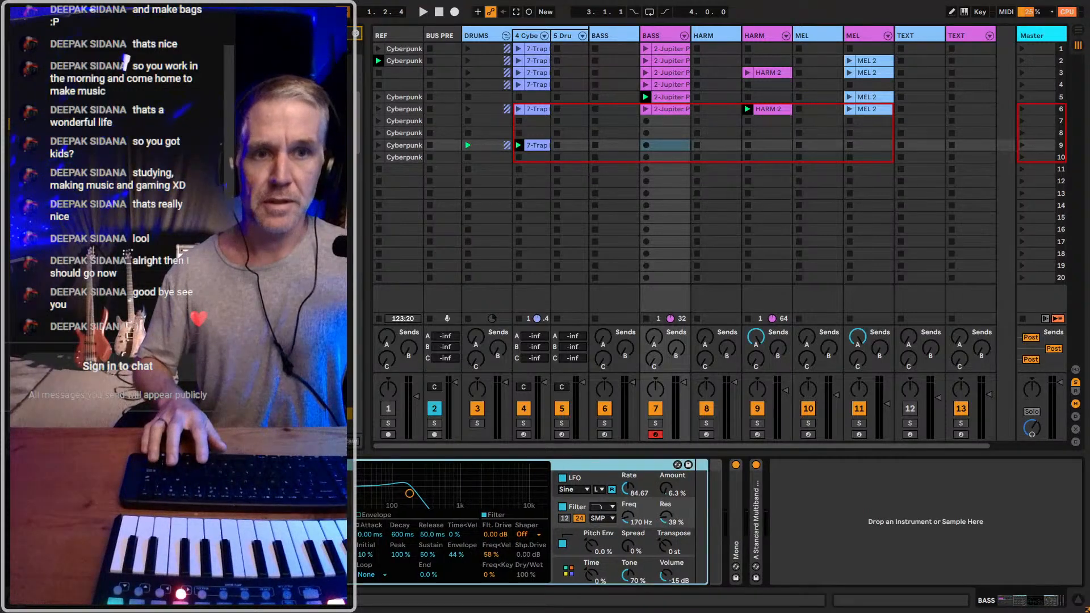
click(196, 497)
click(238, 498)
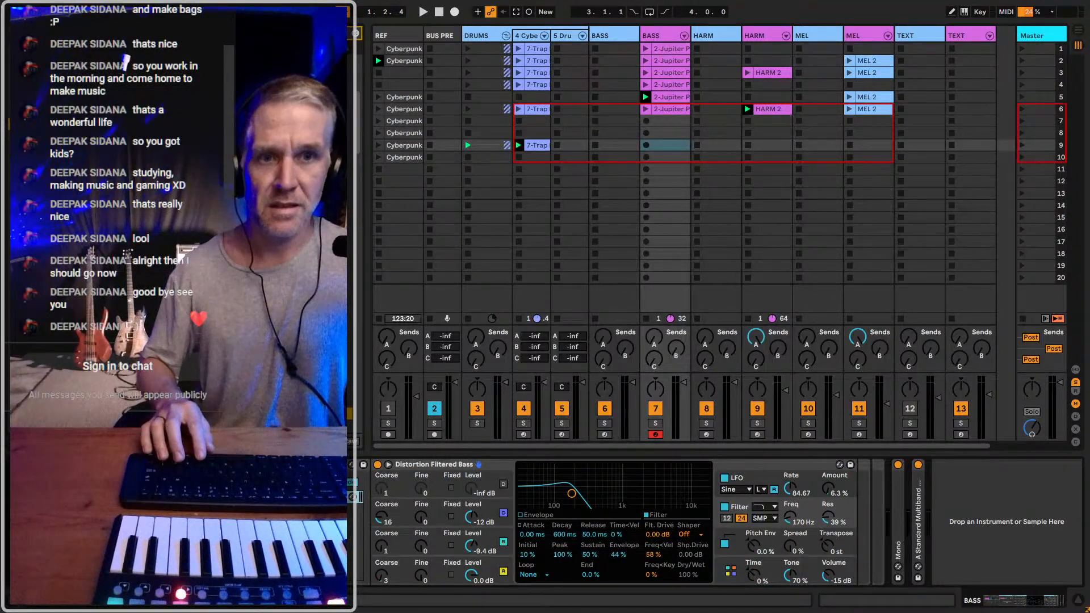
key(ctrl+v)
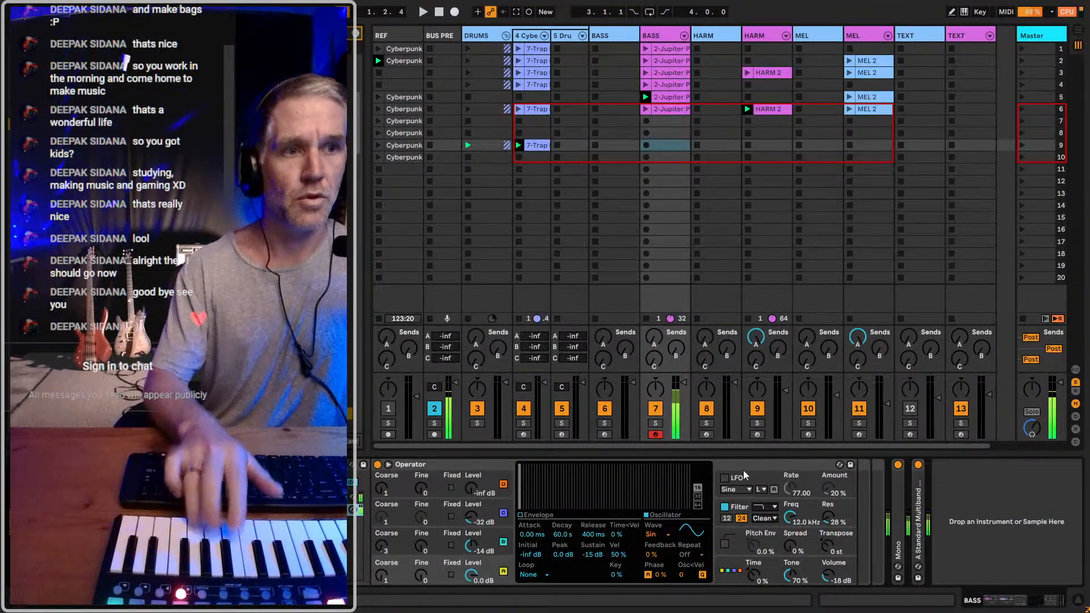
Lower the filter frequency of the other chain's Operator to 269 Hz and go back to the Distortion Filtered Bass chain
mouse_move(790, 519)
mouse_down()
mouse_move(790, 505)
mouse_move(791, 548)
mouse_move(791, 516)
mouse_up()
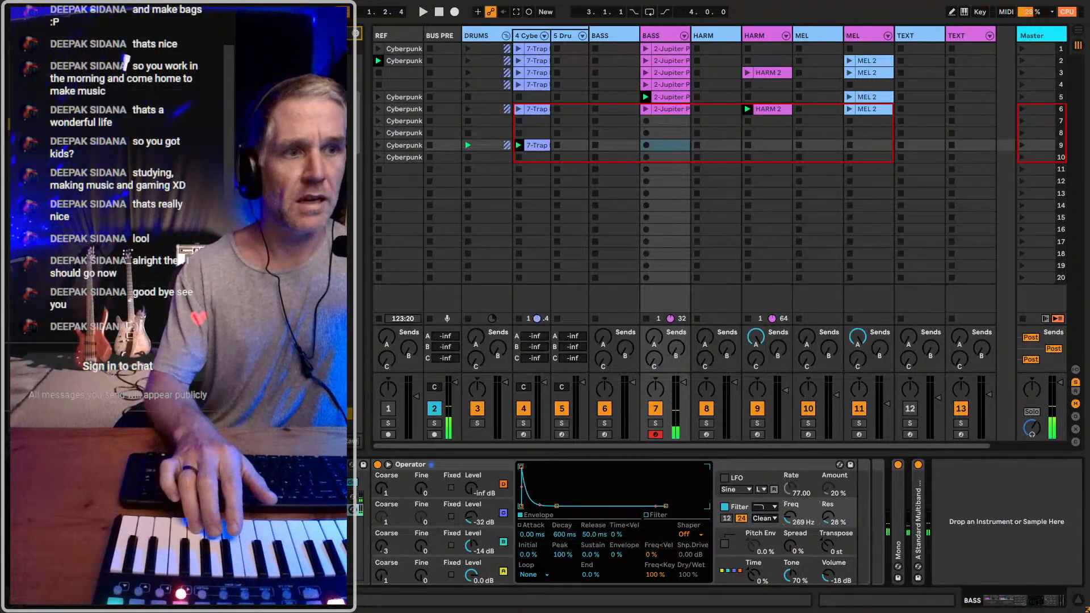
click(761, 512)
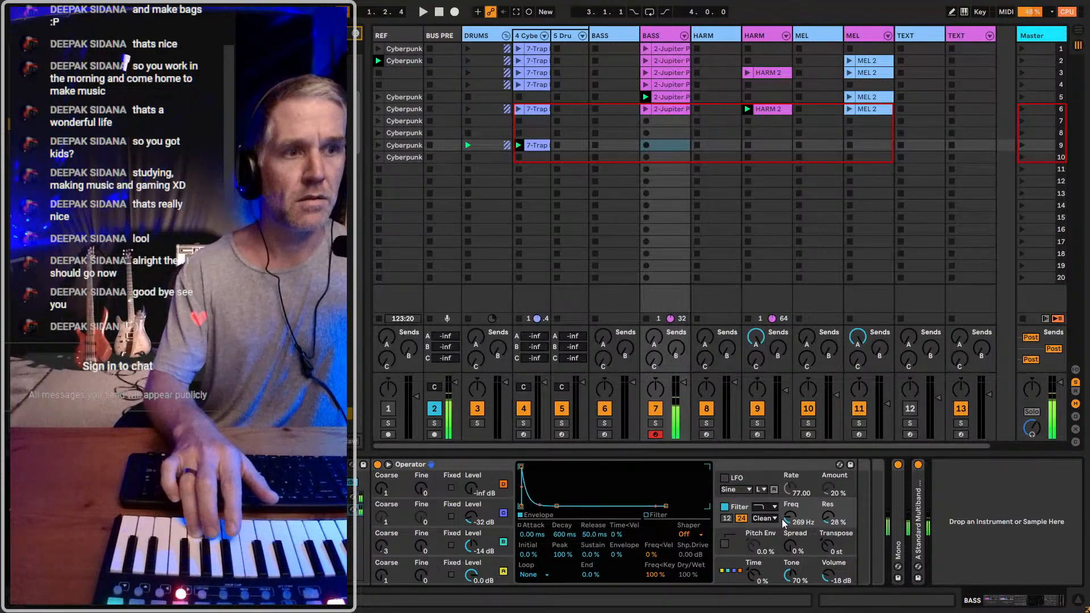
click(353, 497)
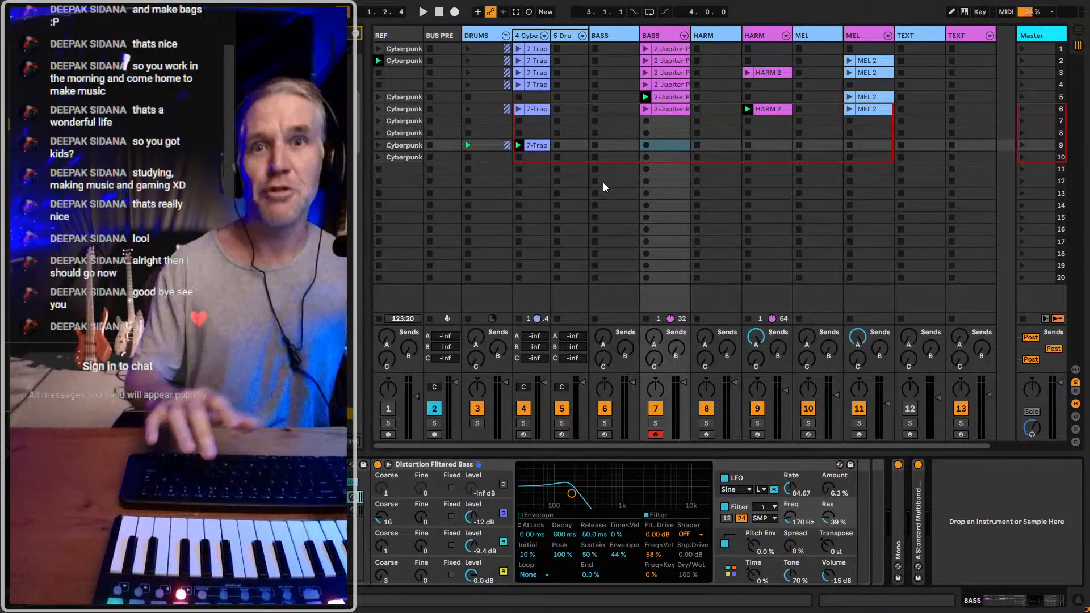
Widen the columns of tracks 4 CyberKit and 5 Drum Rack so their names are readable
click(670, 146)
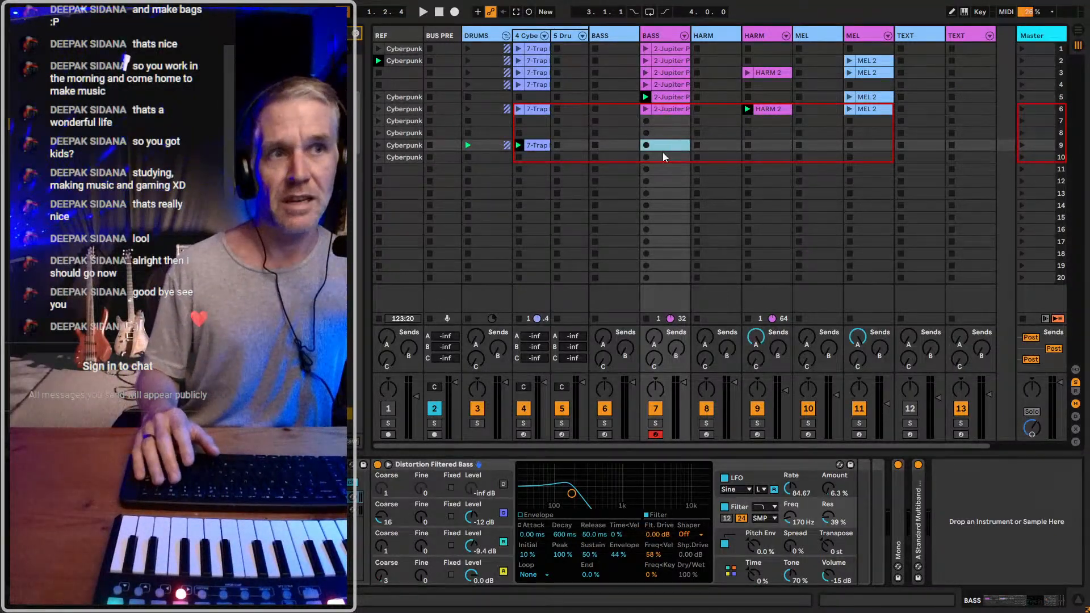
click(540, 155)
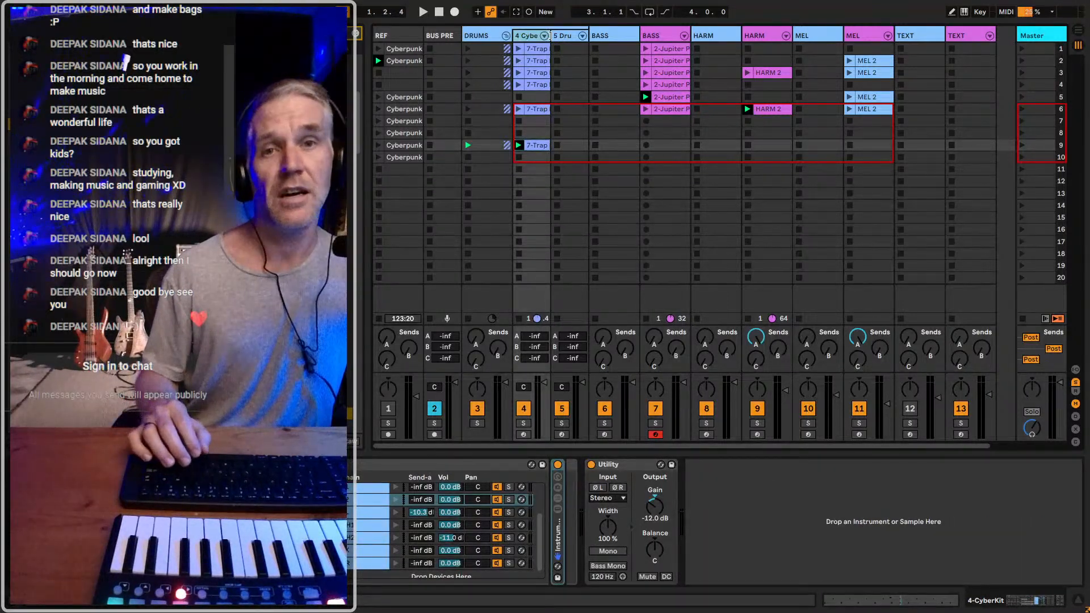
drag(550, 36, 557, 37)
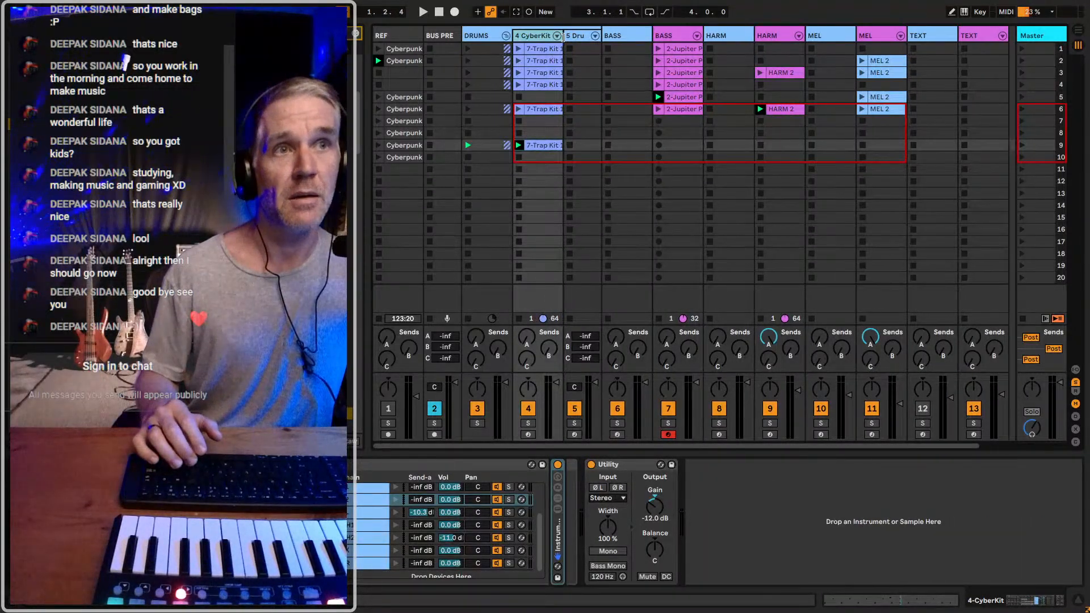
drag(601, 37, 614, 38)
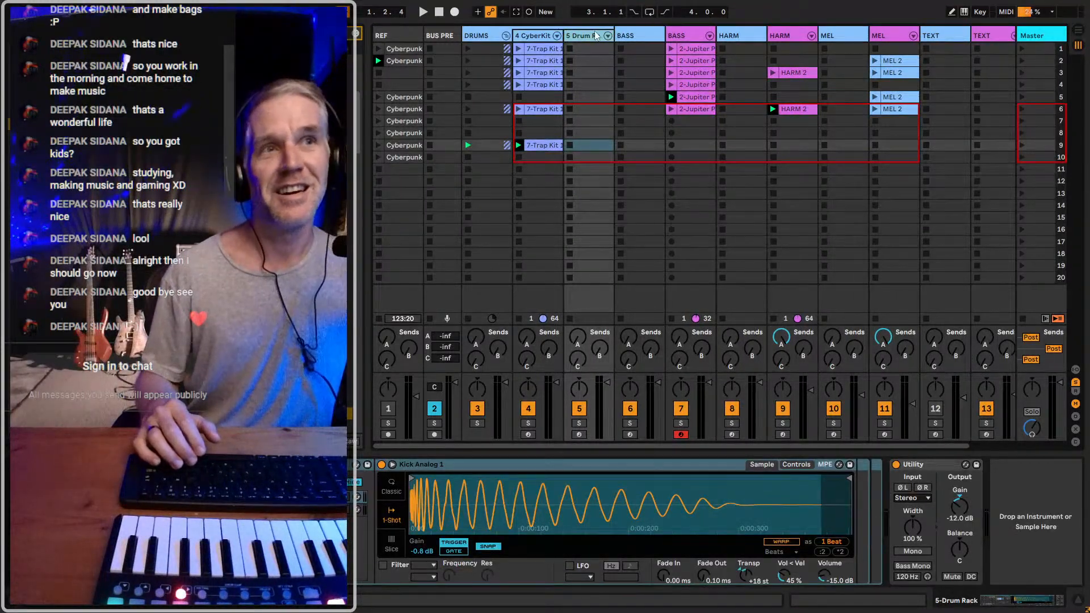
click(528, 36)
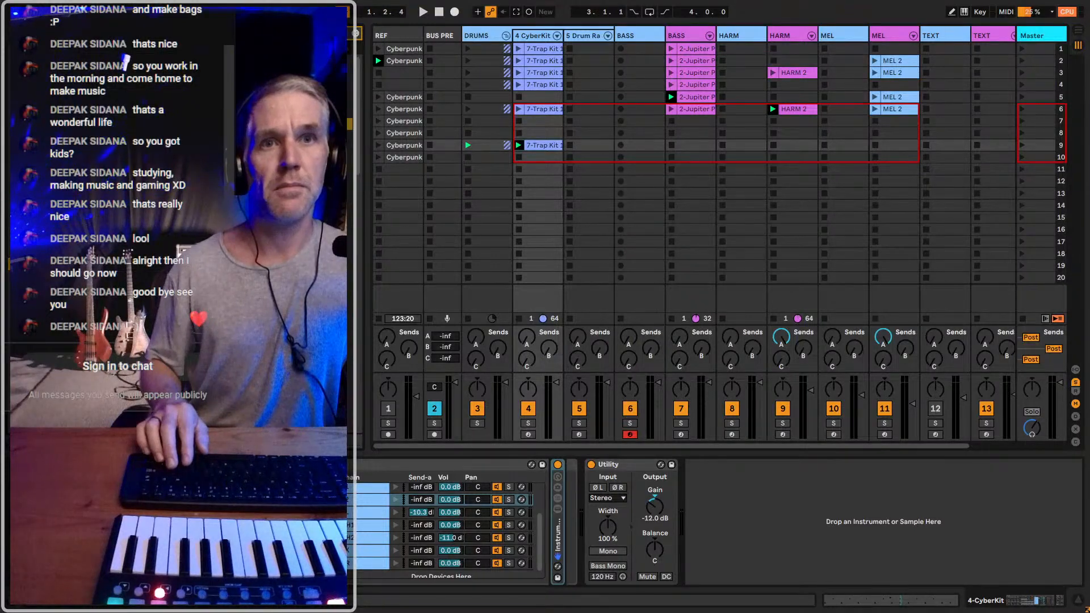
Show the BUS PREMASTER track's Spectrum analyzer in its enlarged display to examine the bass frequencies
drag(489, 117, 435, 35)
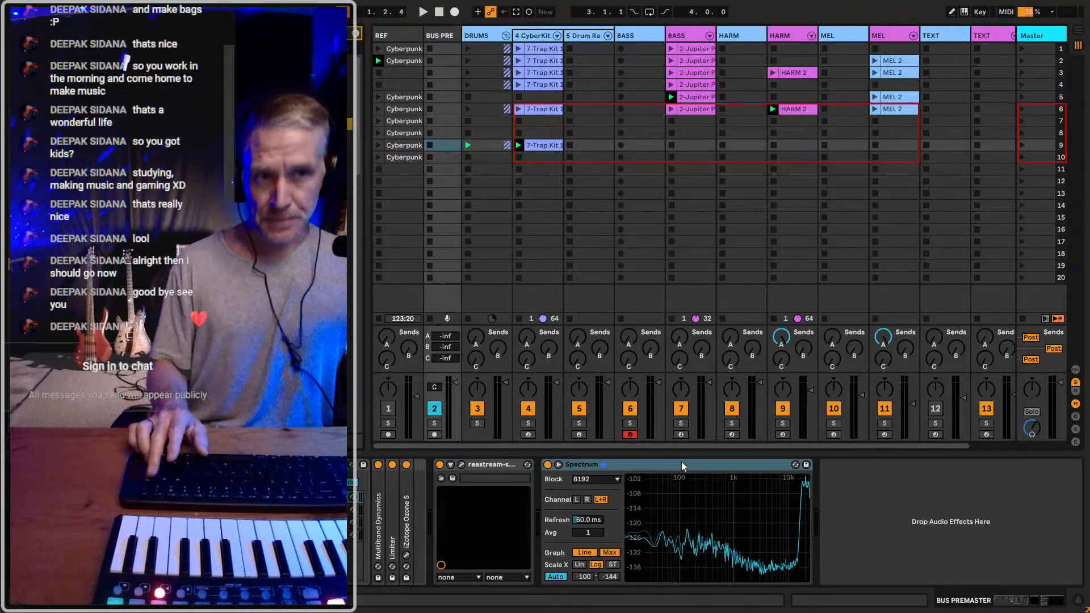
double_click(715, 466)
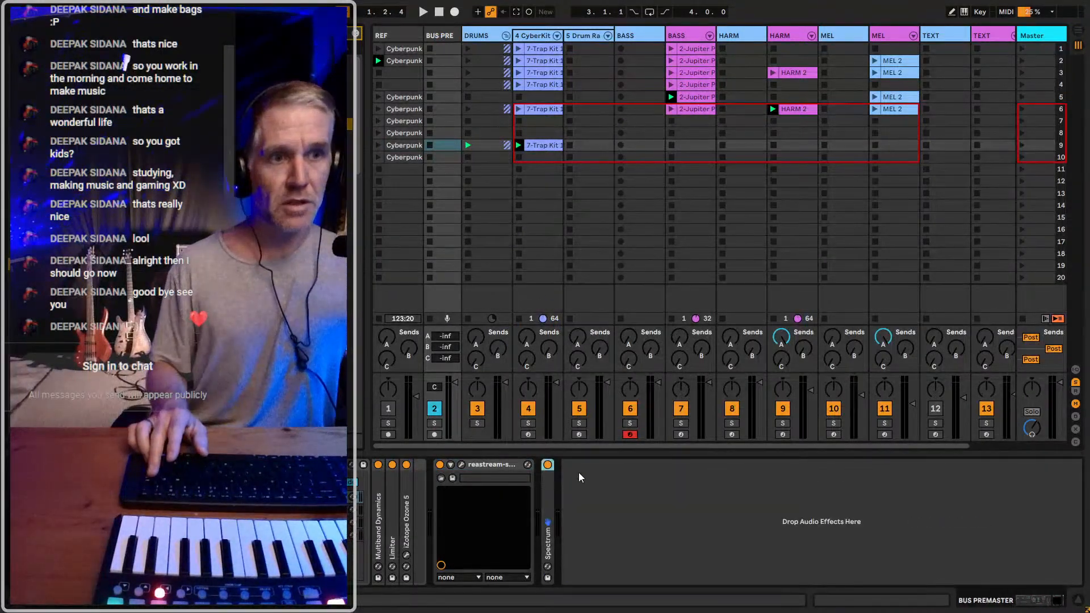
double_click(550, 503)
click(561, 465)
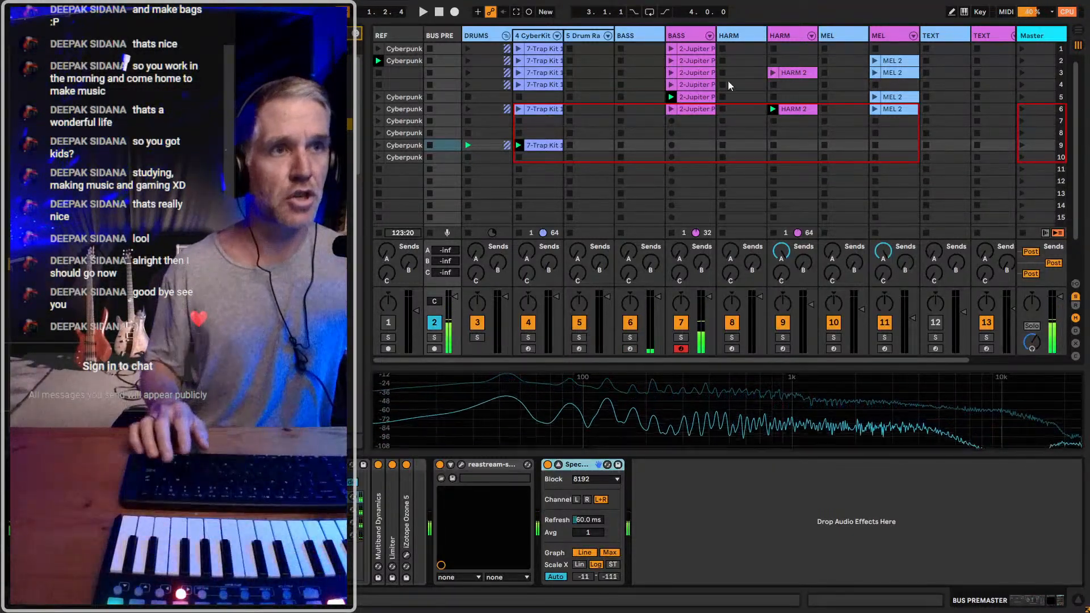
Audition oscillators A, B and C of track 7's Distortion Filtered Bass by toggling them, and try a lower level for oscillator A
click(690, 36)
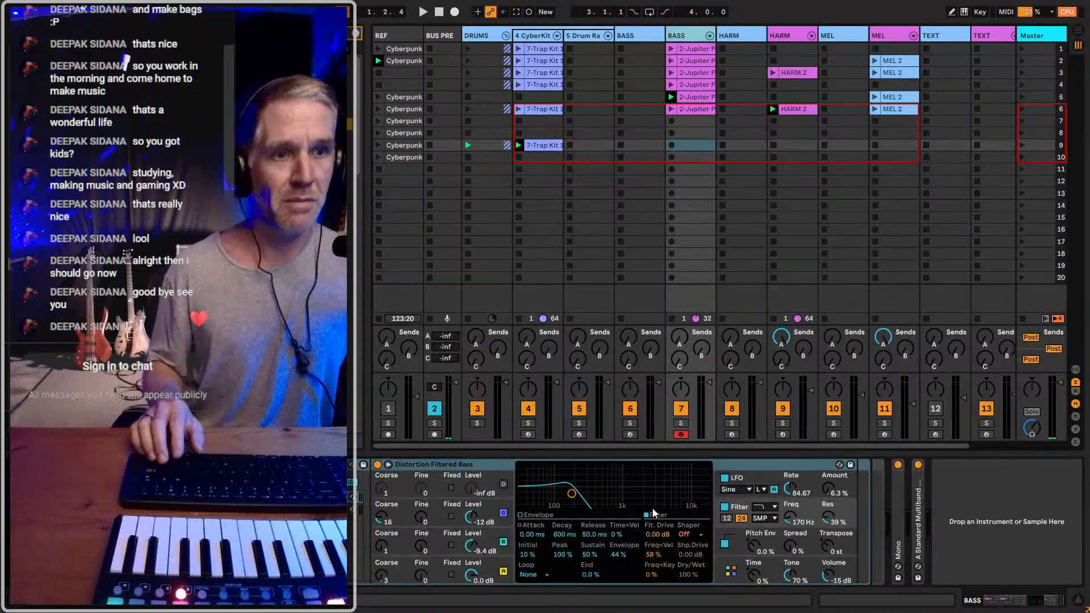
click(496, 514)
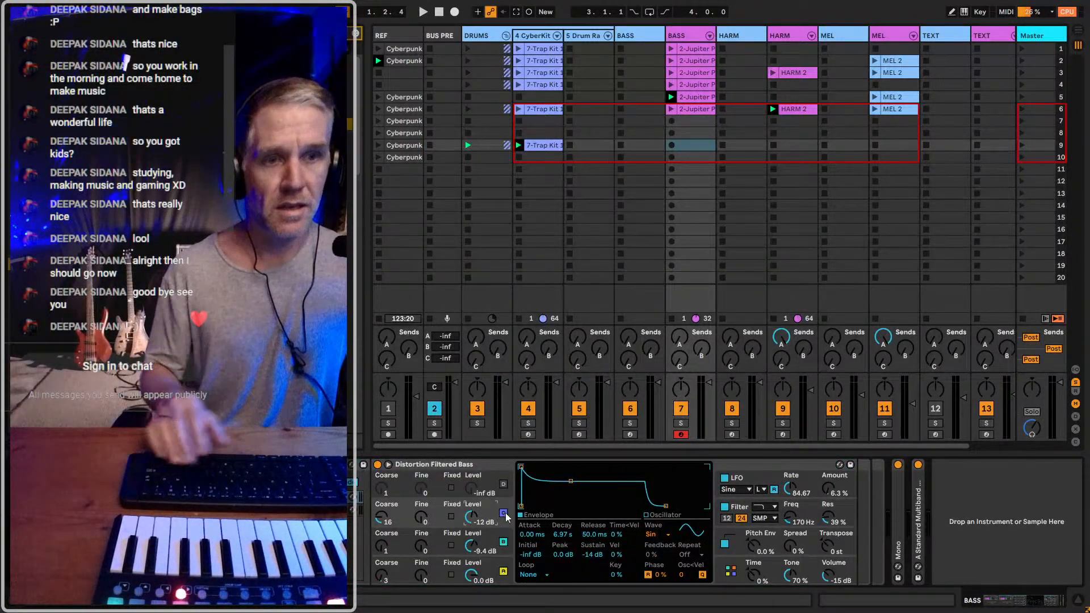
click(504, 543)
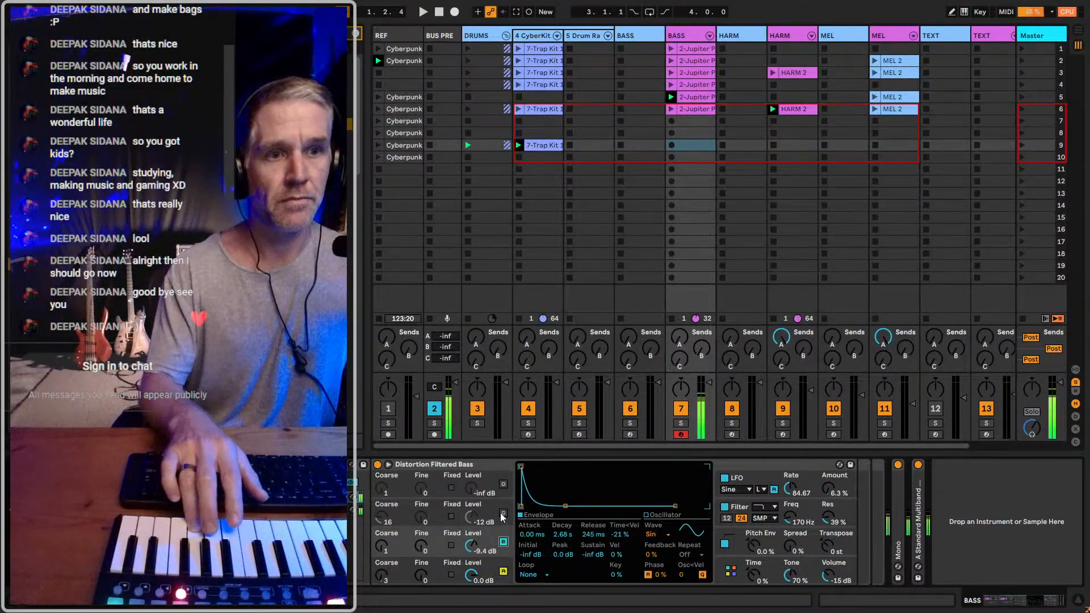
click(502, 515)
click(502, 574)
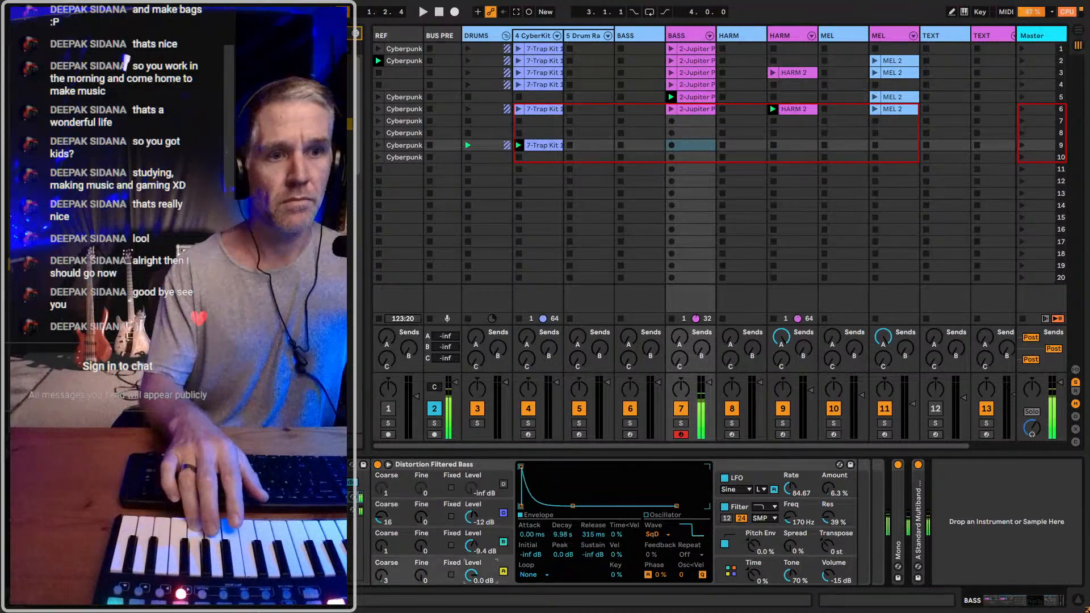
click(504, 571)
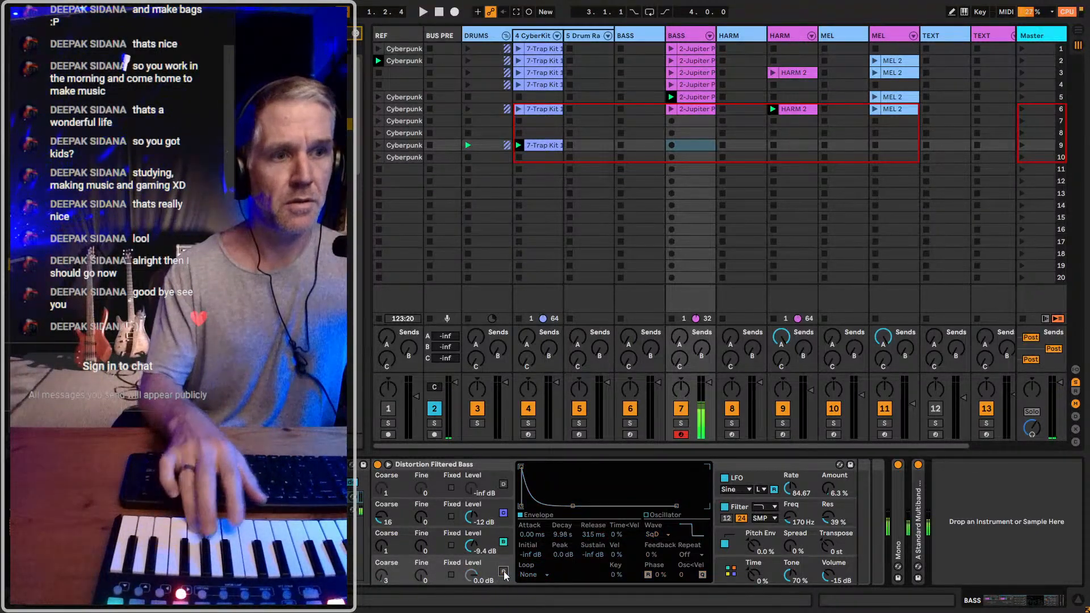
click(504, 572)
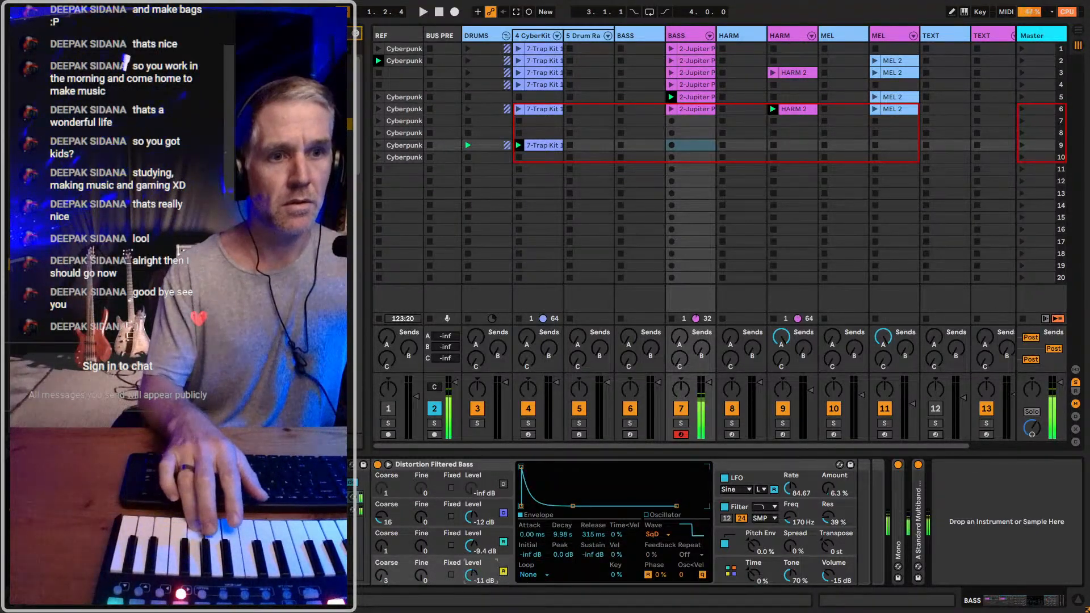
drag(472, 577, 476, 579)
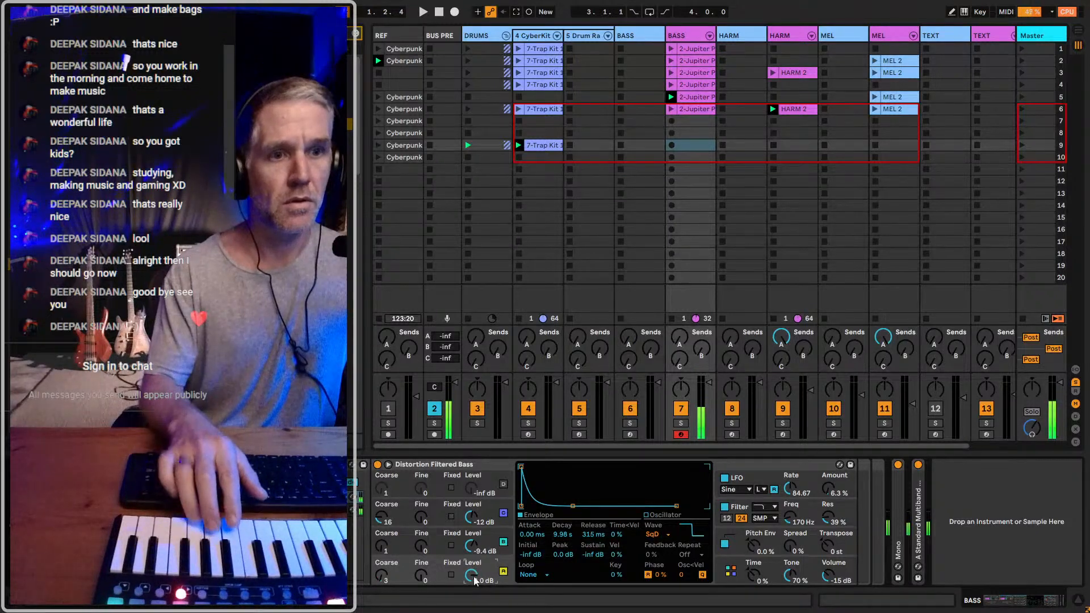
Audition the oscillator routing algorithms of Distortion Filtered Bass while playing notes, and settle on the diamond-shaped one
click(730, 574)
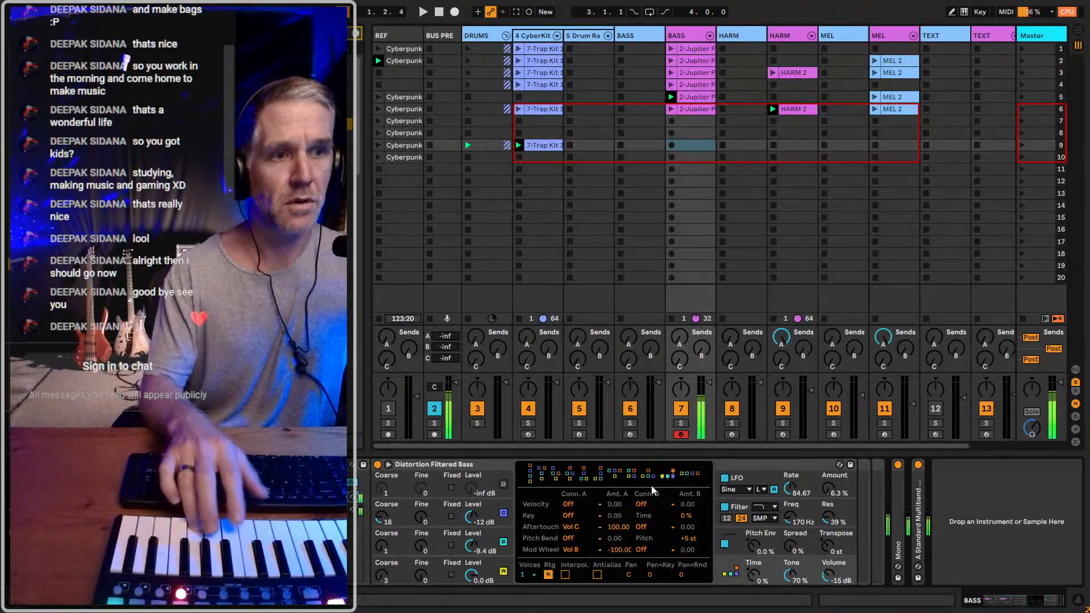
click(630, 476)
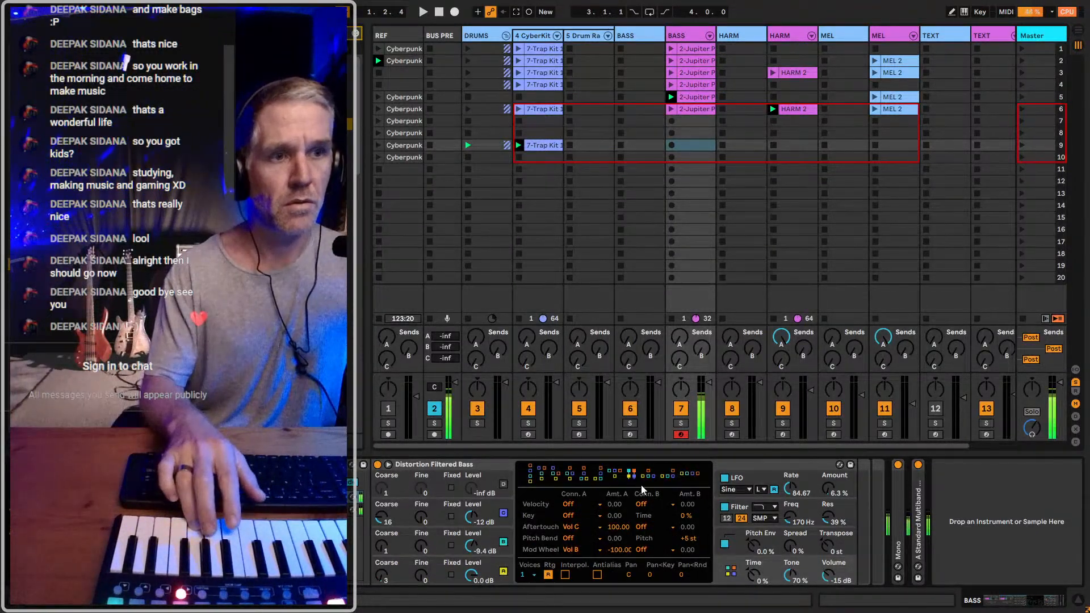
click(615, 477)
click(603, 477)
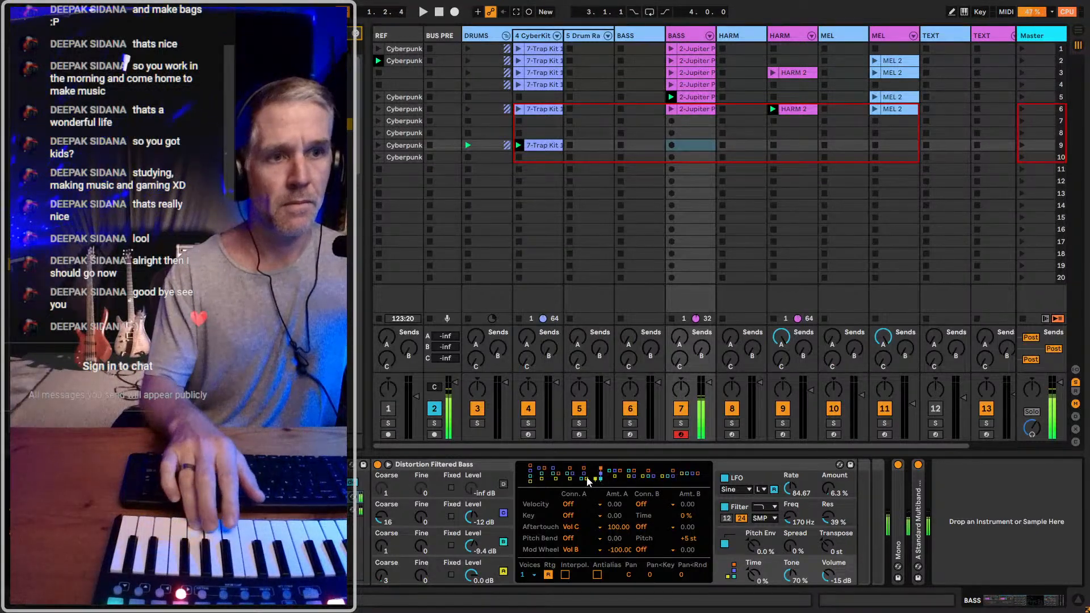
click(585, 475)
click(571, 476)
click(557, 475)
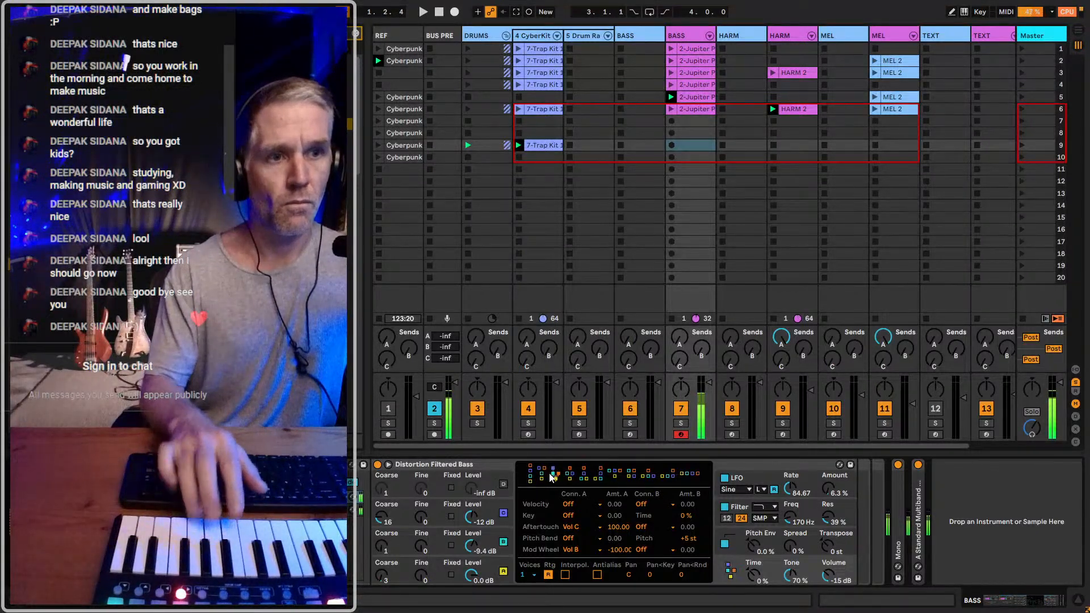
click(542, 476)
click(529, 476)
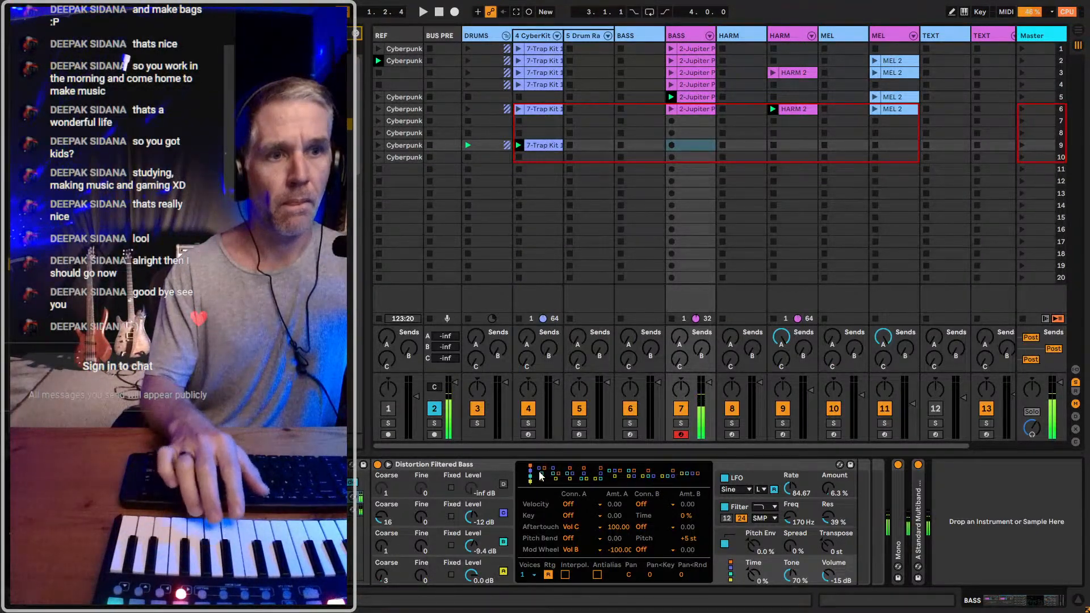
click(554, 477)
click(689, 475)
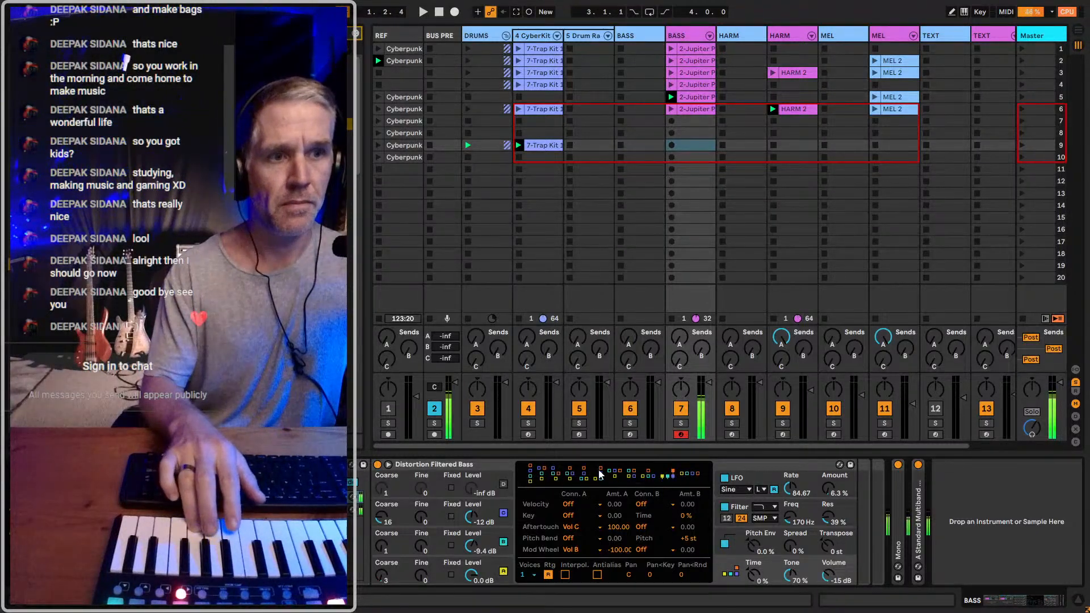
click(570, 476)
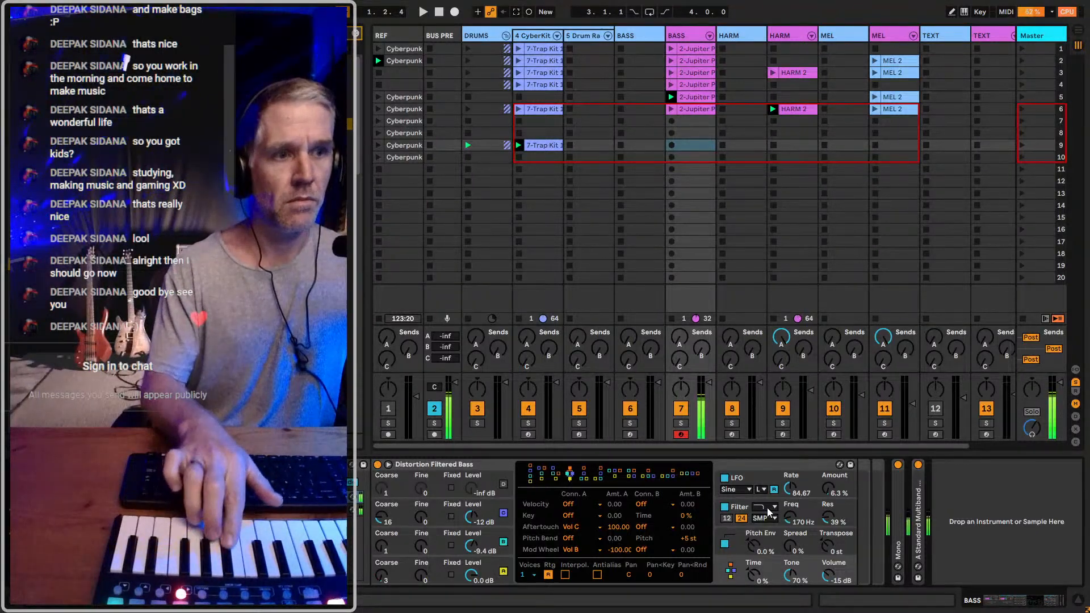
Set the filter frequency to 347 Hz and resonance to 51 %, and switch off oscillators B and A
drag(773, 512, 824, 533)
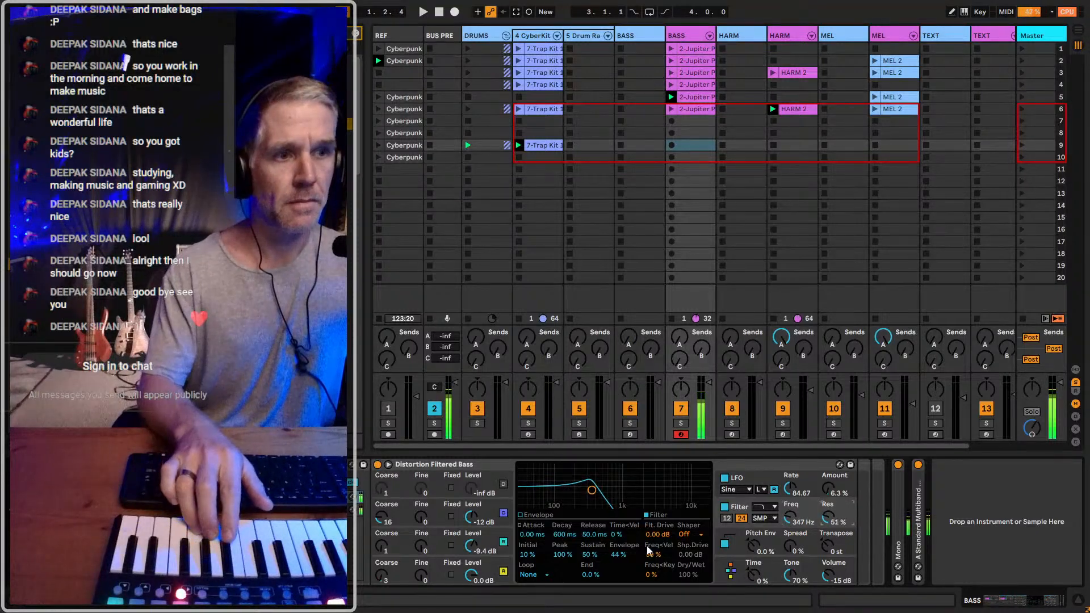
click(503, 542)
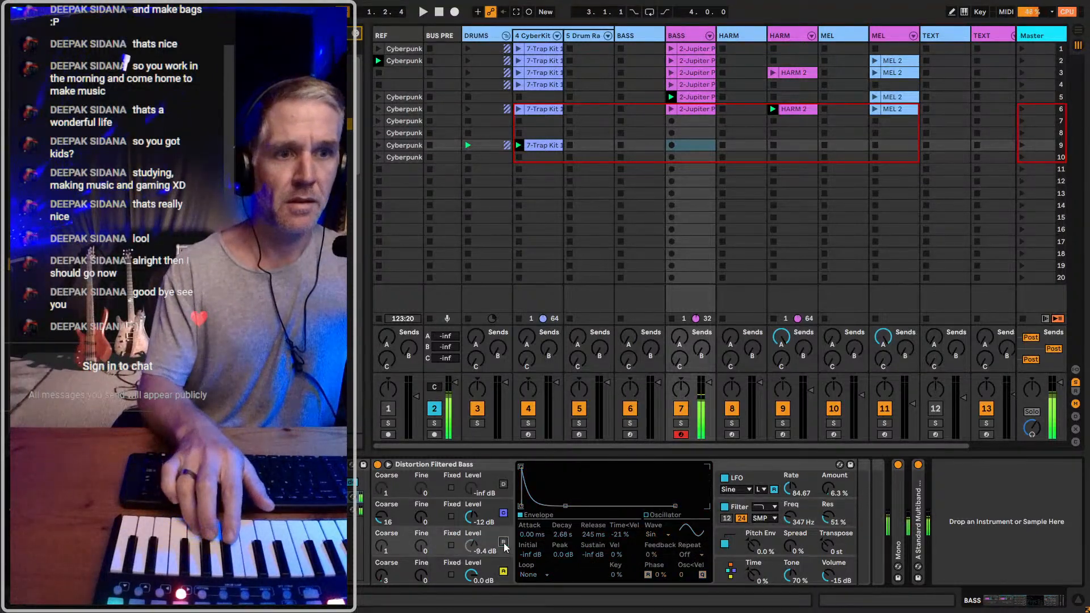
click(503, 571)
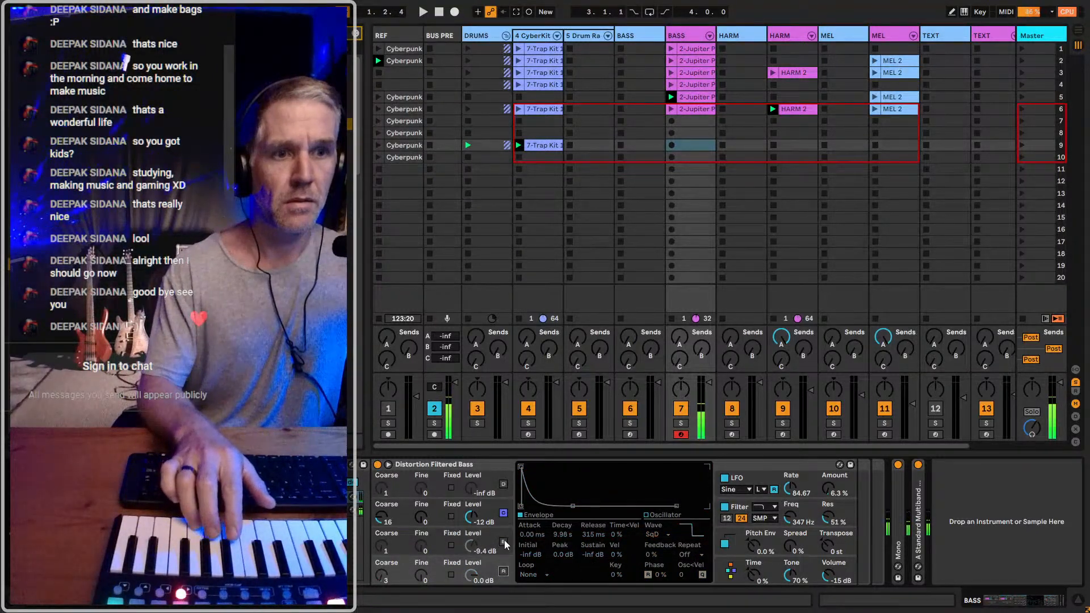
Switch Distortion Filtered Bass to the routing algorithm with all four oscillators side by side, and switch on oscillators B and A
click(731, 570)
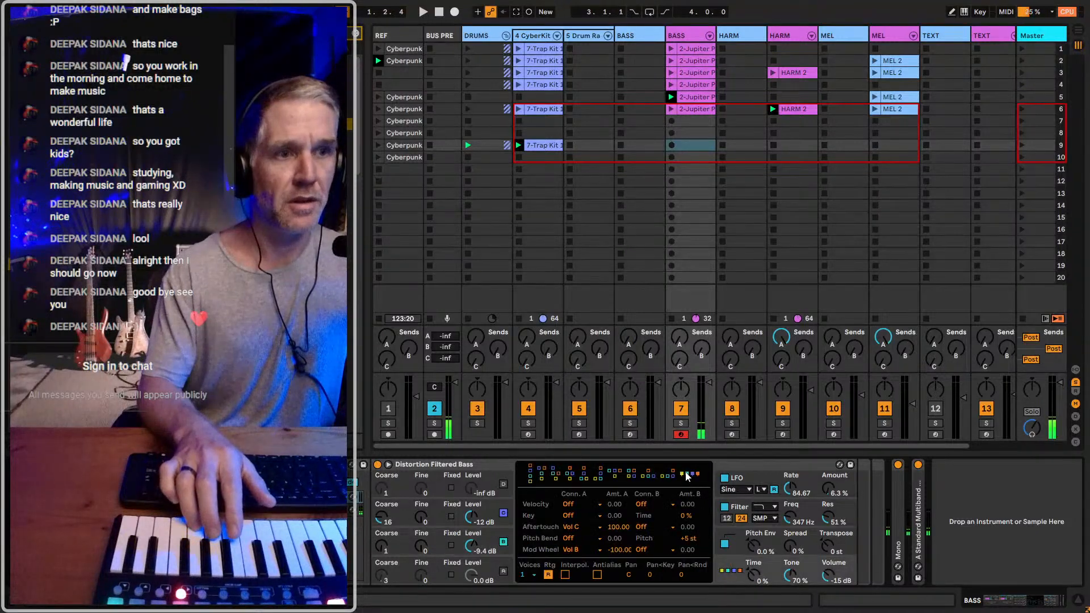
click(492, 552)
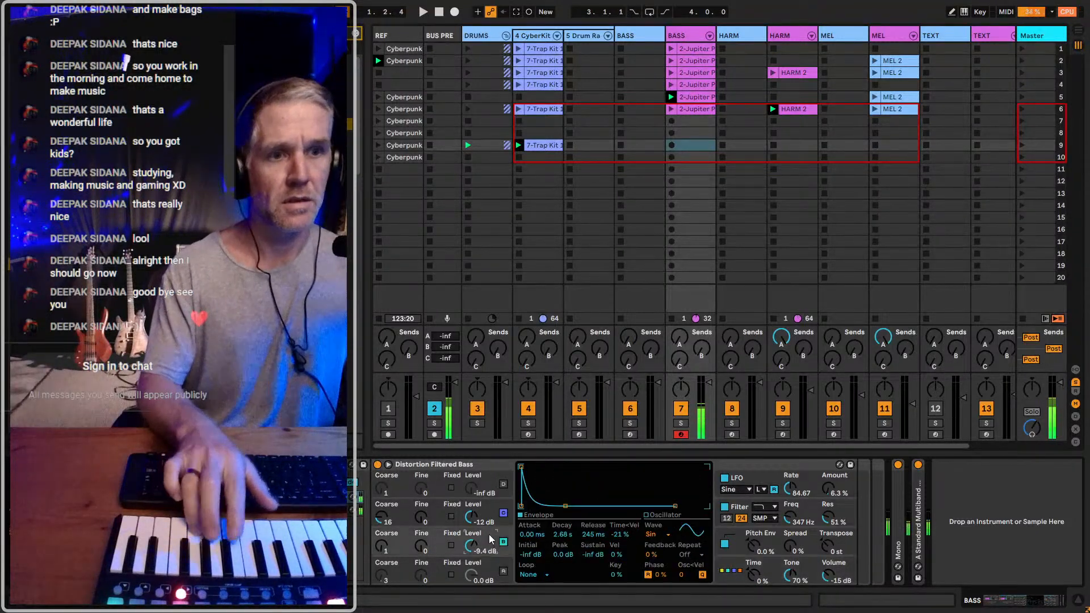
click(503, 571)
Audition oscillator A's waveforms, including Square 64, Square 8, Square 32 and Triangle, return to Square D, and lower its level to -4.1 dB
click(657, 535)
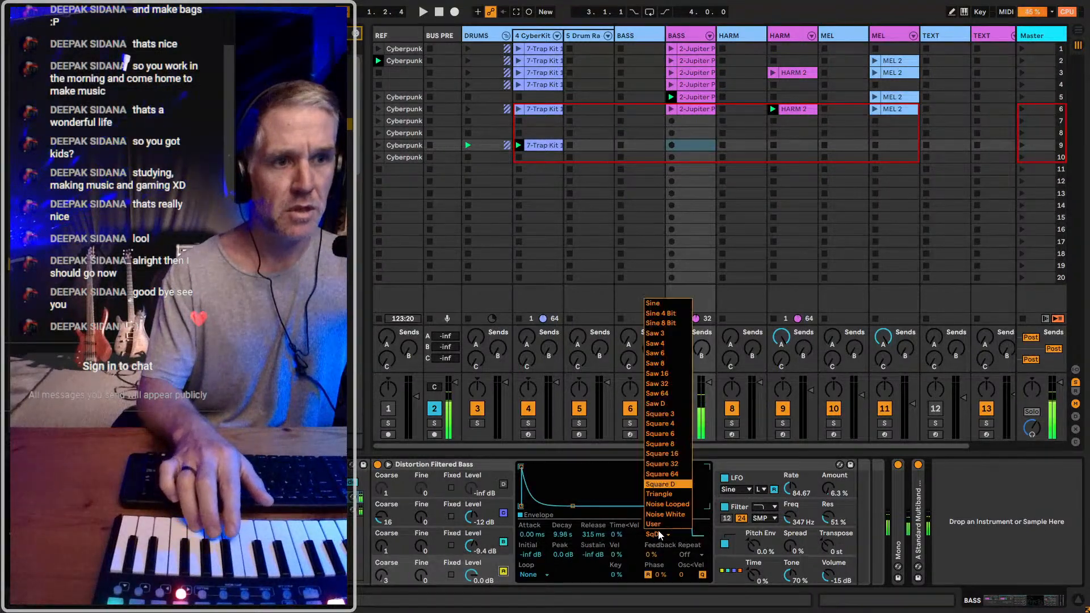
click(665, 473)
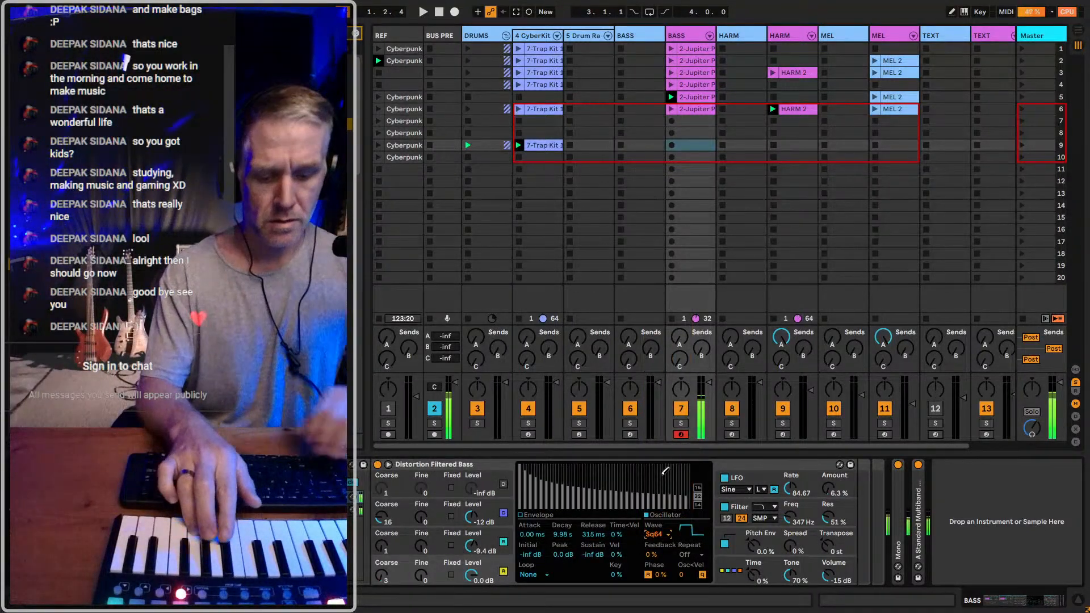
key(Up)
key(Up)
key(Up)
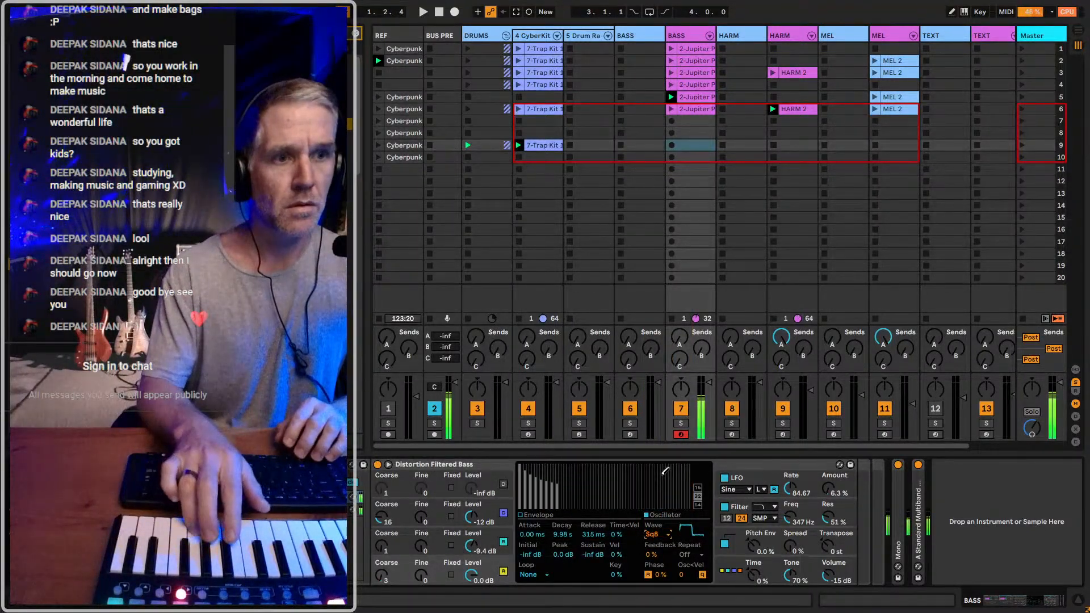
key(Down)
key(Down)
key(Down)
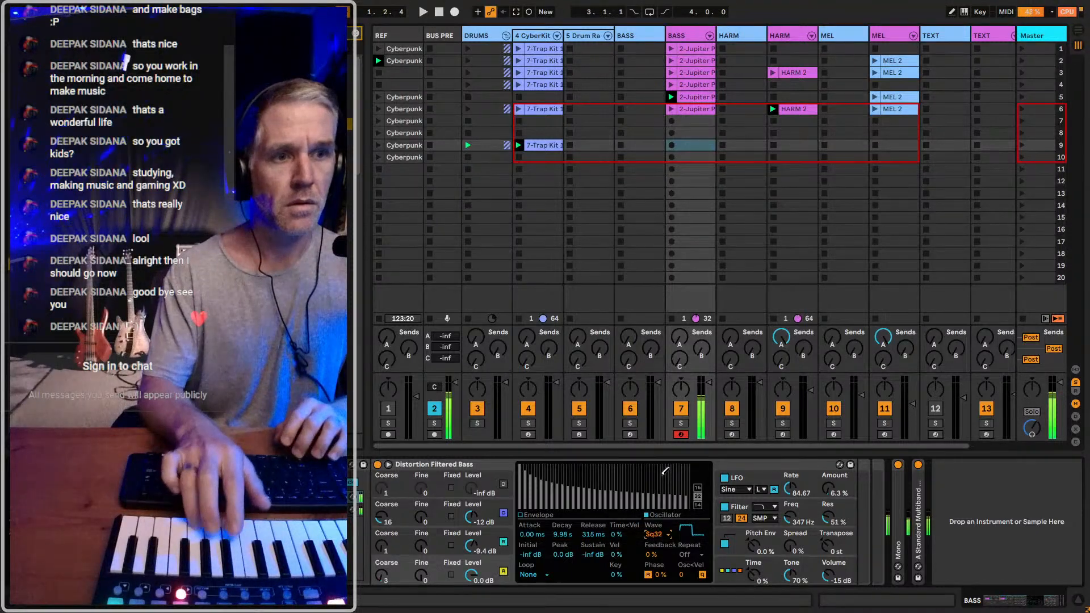
key(Down)
key(Down)
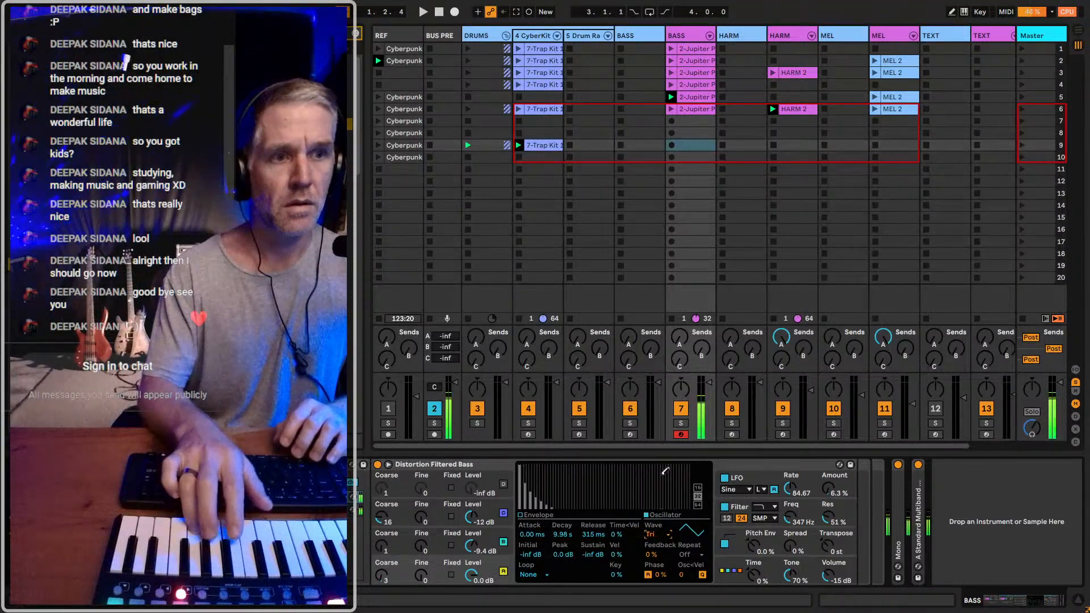
key(Up)
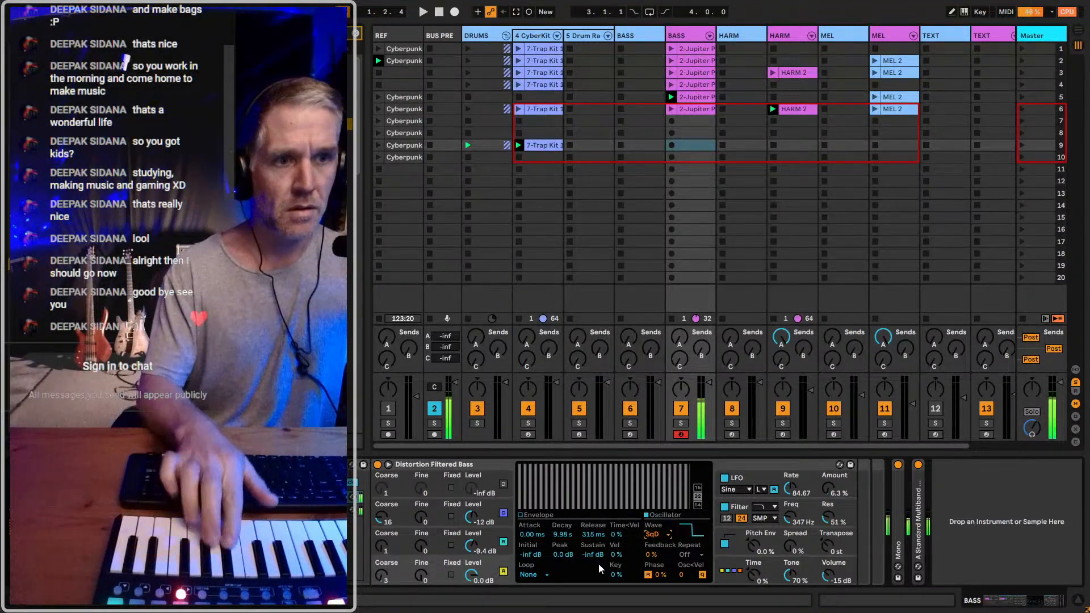
drag(464, 583, 464, 593)
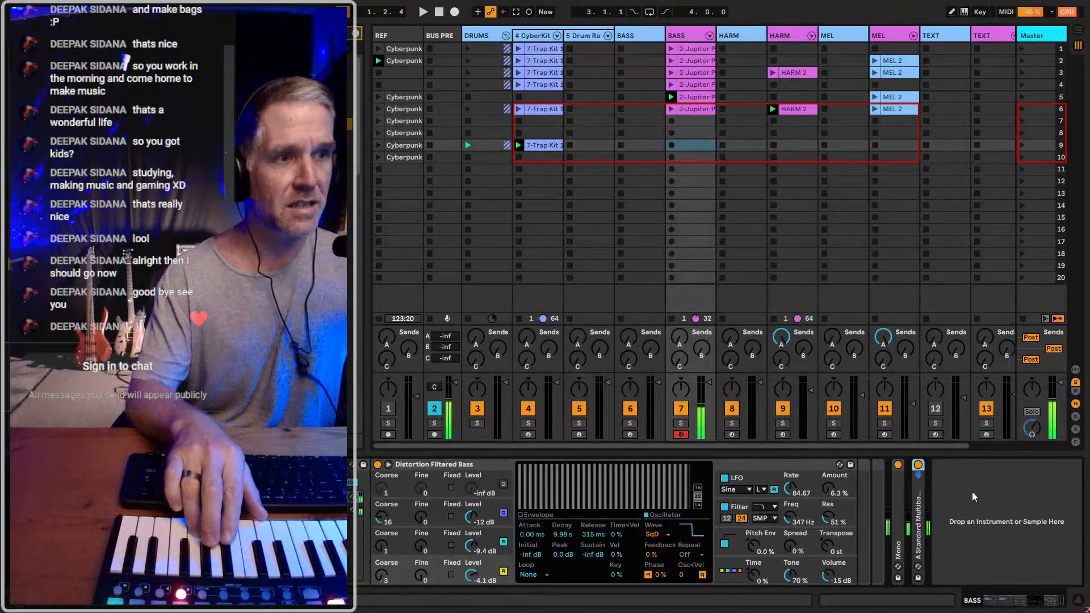
Unfold A Standard Multiband Comp and lower the high band's Above threshold to -38.2 dB
double_click(920, 525)
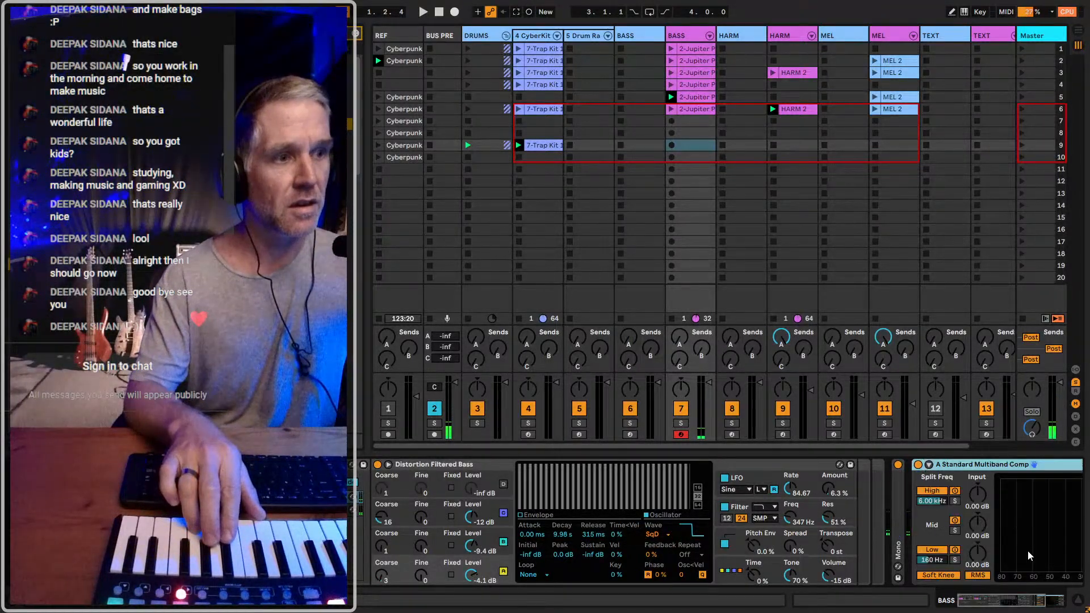
scroll(1032, 521, right, 3)
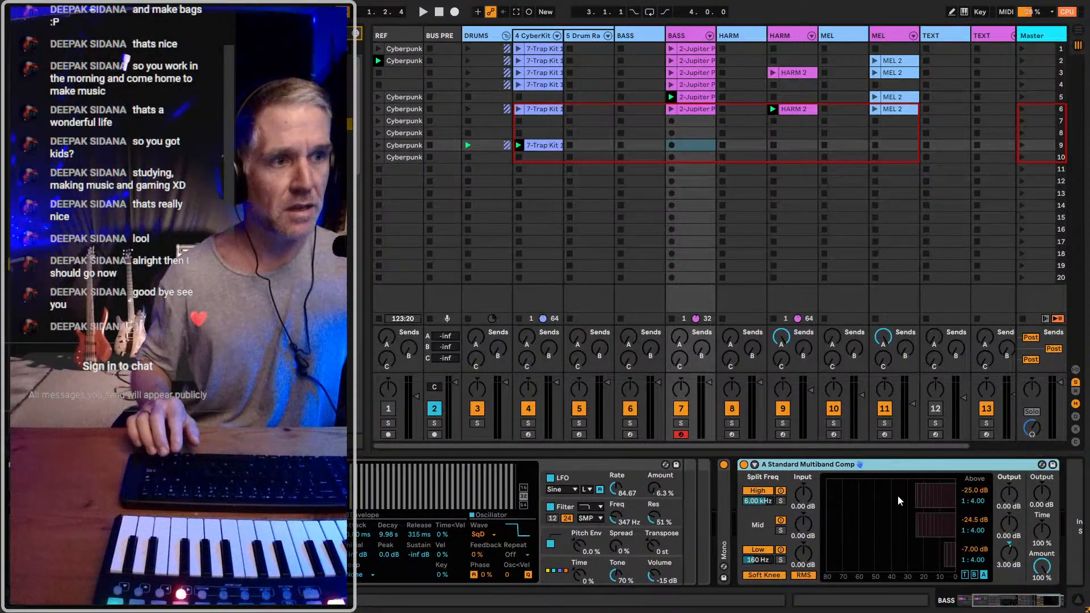
drag(918, 497, 896, 497)
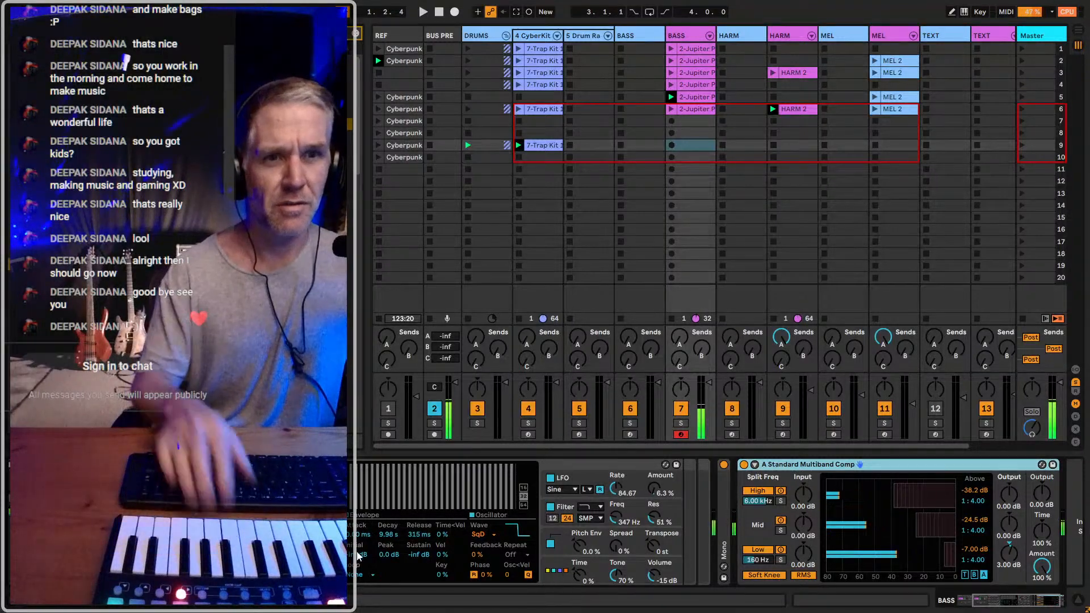
Set oscillator A's level to 0.0 dB in Distortion Filtered Bass
scroll(471, 549, left, 2)
scroll(471, 547, left, 1)
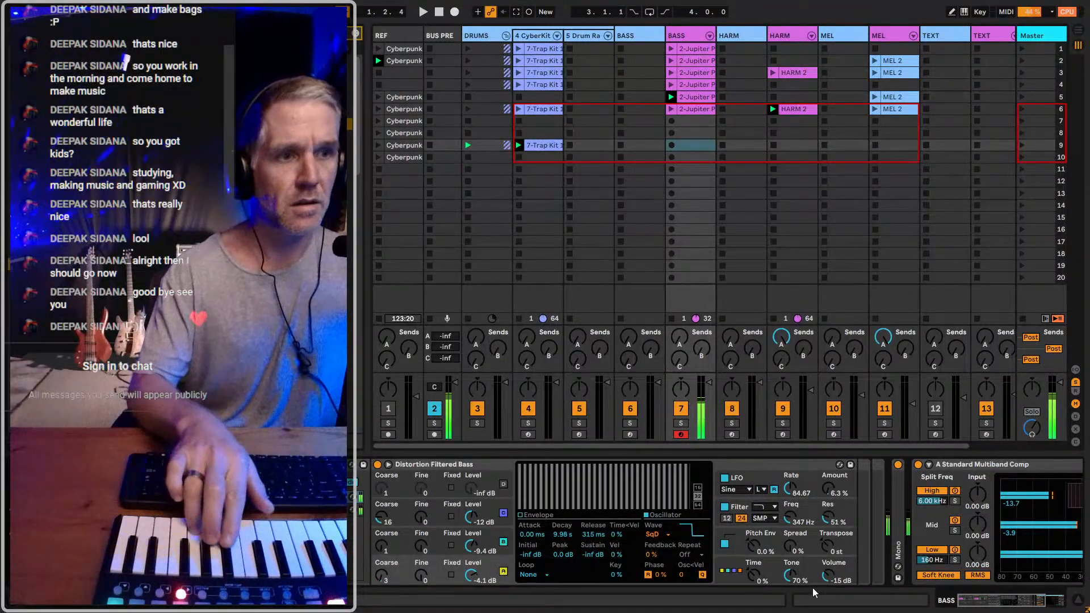
drag(480, 573, 522, 576)
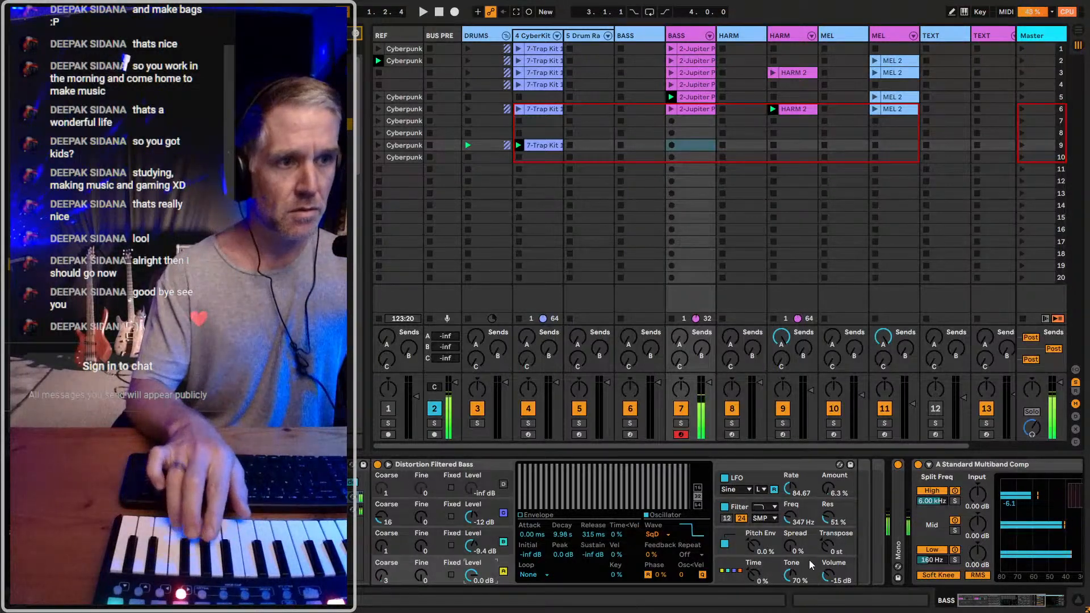
Change the filter circuit to Clean and raise the filter frequency to 6.34 kHz
click(767, 518)
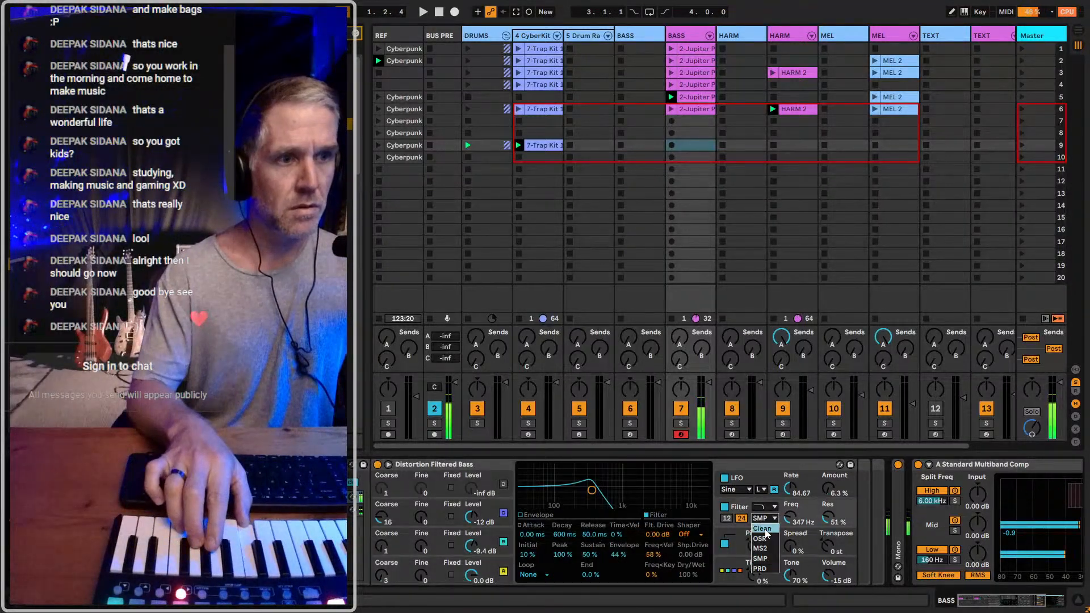
click(764, 526)
drag(790, 525, 790, 488)
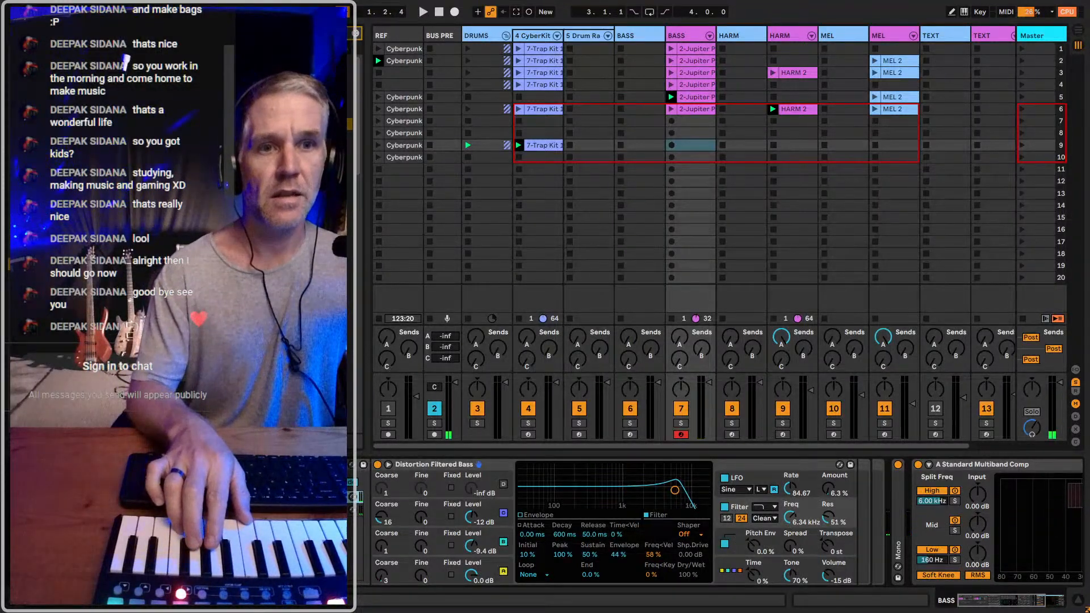
Set Distortion Filtered Bass's filter resonance to 0.0 %, and open the filter type choices
click(353, 466)
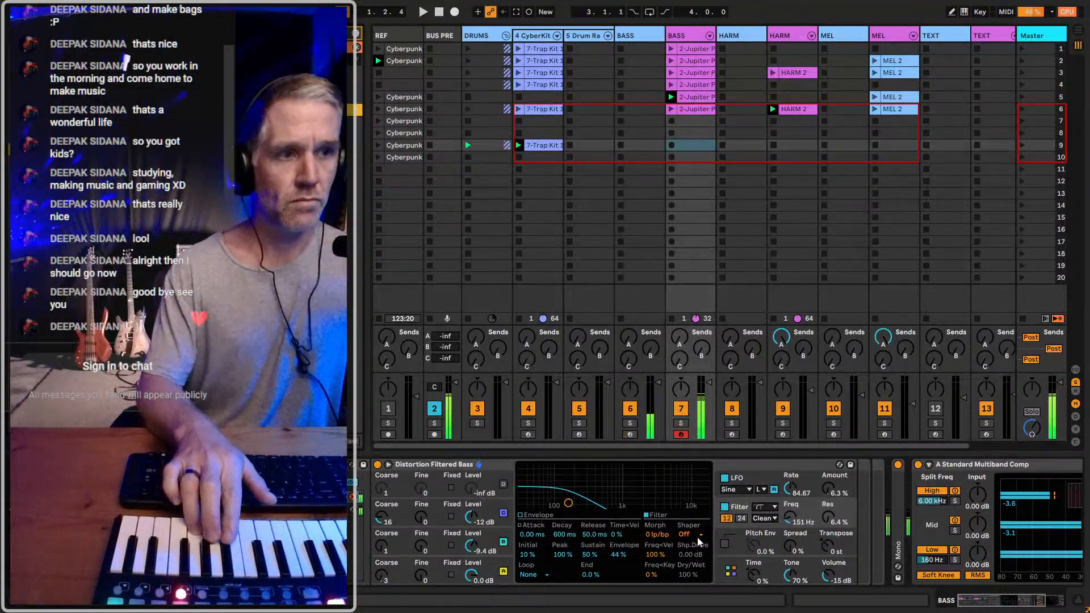
mouse_move(827, 517)
mouse_down()
mouse_move(827, 472)
mouse_move(827, 525)
mouse_up()
click(494, 569)
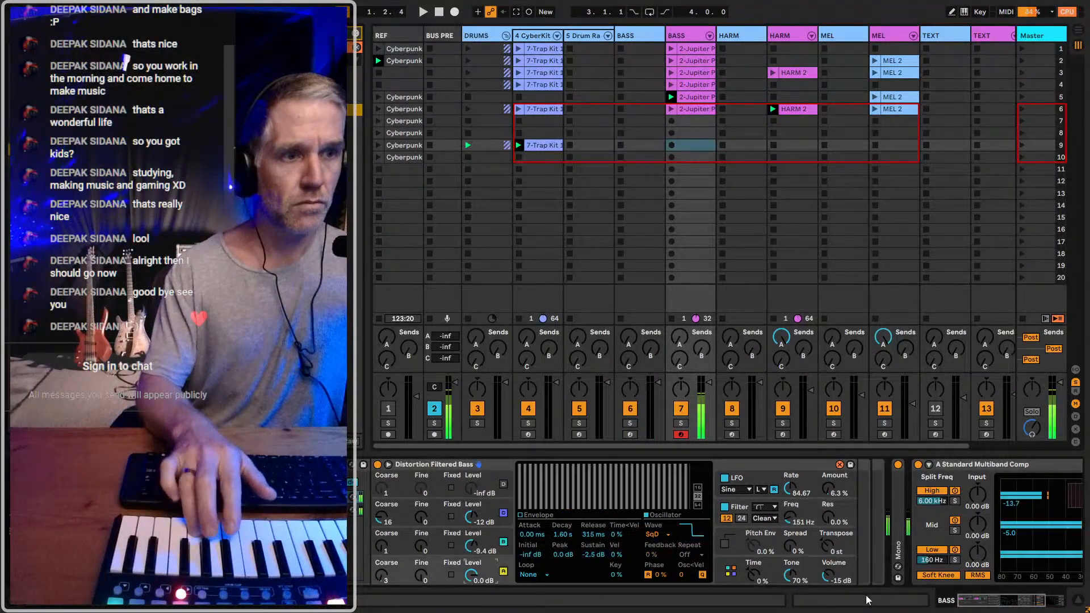
scroll(659, 539, right, 4)
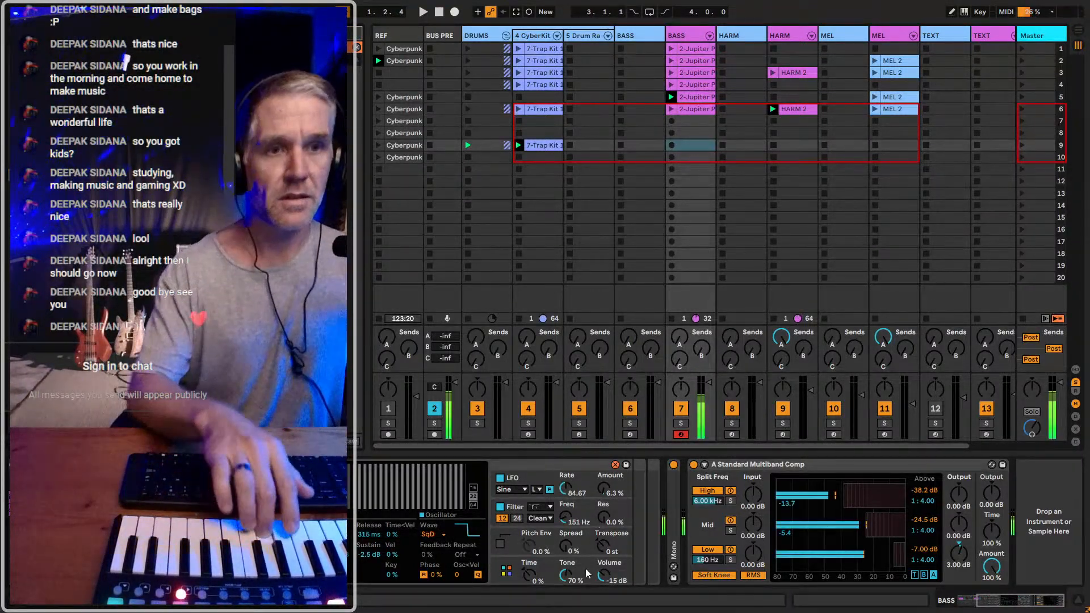
click(534, 509)
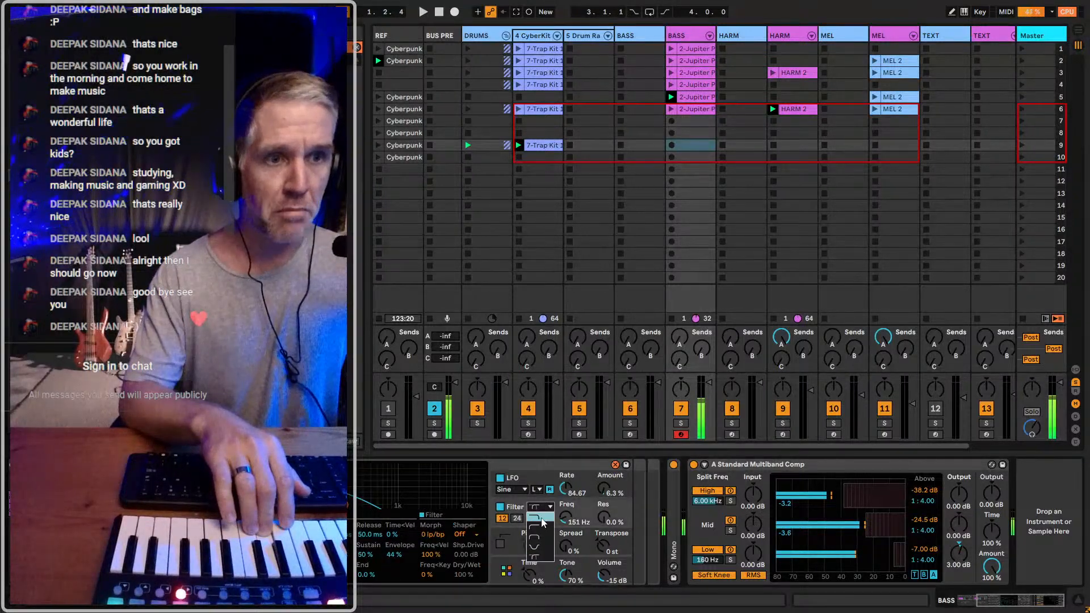
Choose the BASS synth's filter type and lower the SqD oscillator's envelope sustain to -inf dB
click(536, 518)
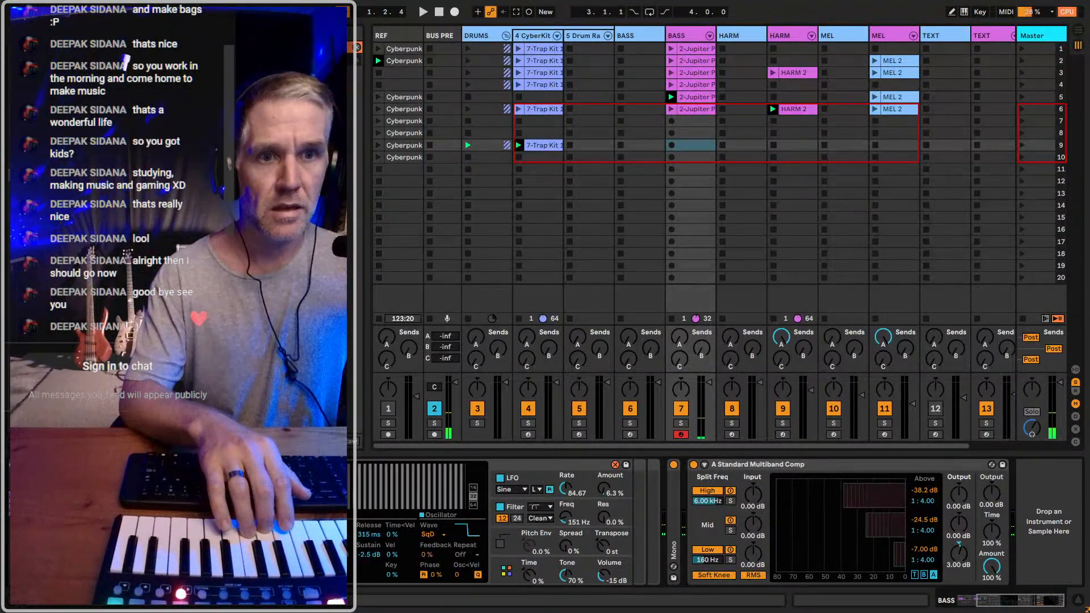
drag(354, 470, 358, 506)
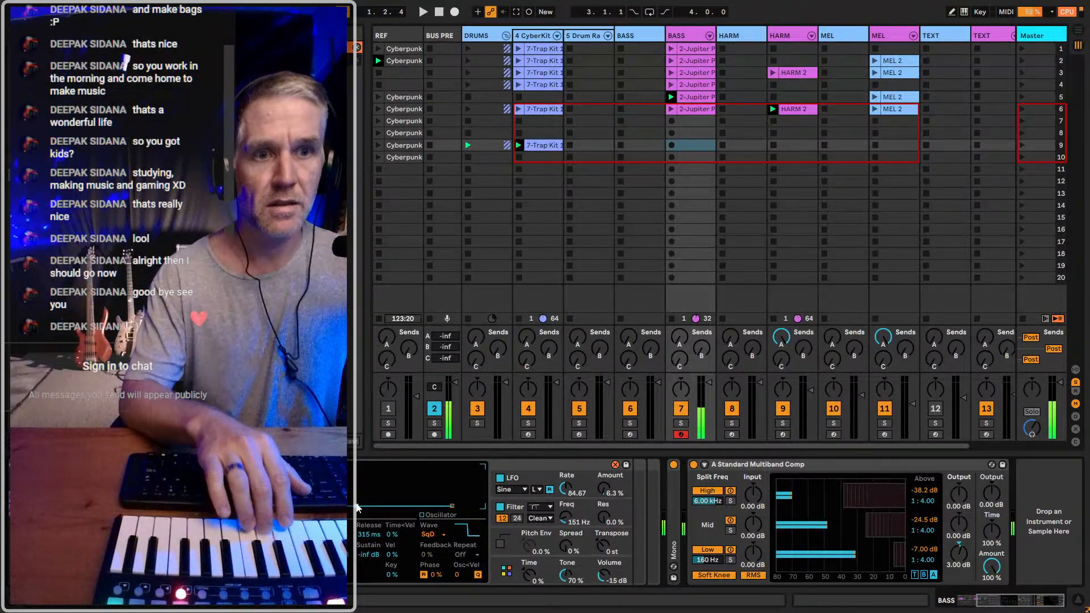
click(295, 543)
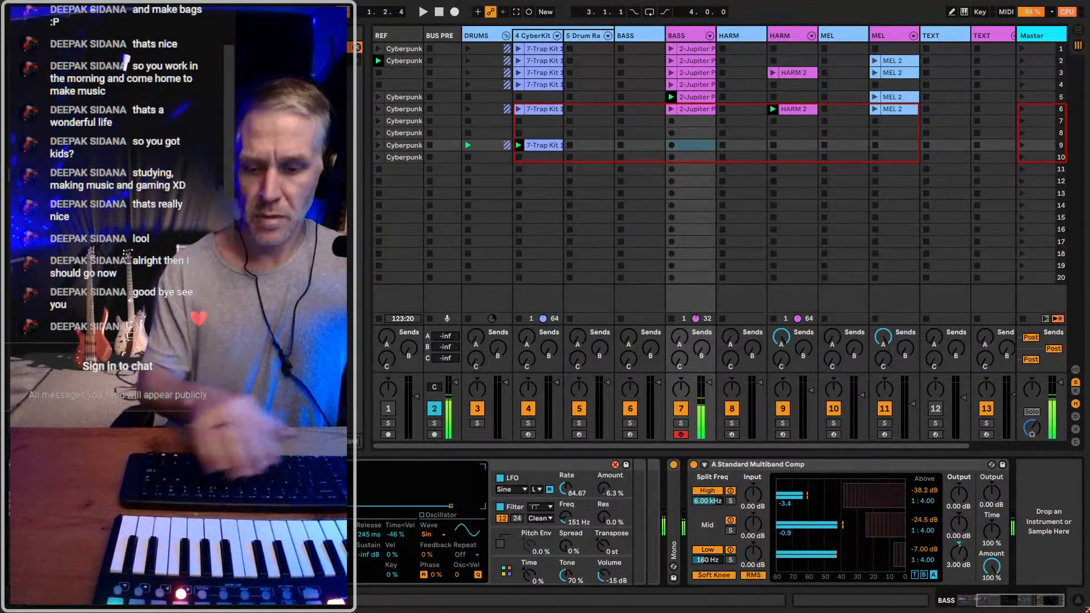
Turn on the BASS synth's pitch envelope and enable its glide with a time of 60 ms
click(504, 568)
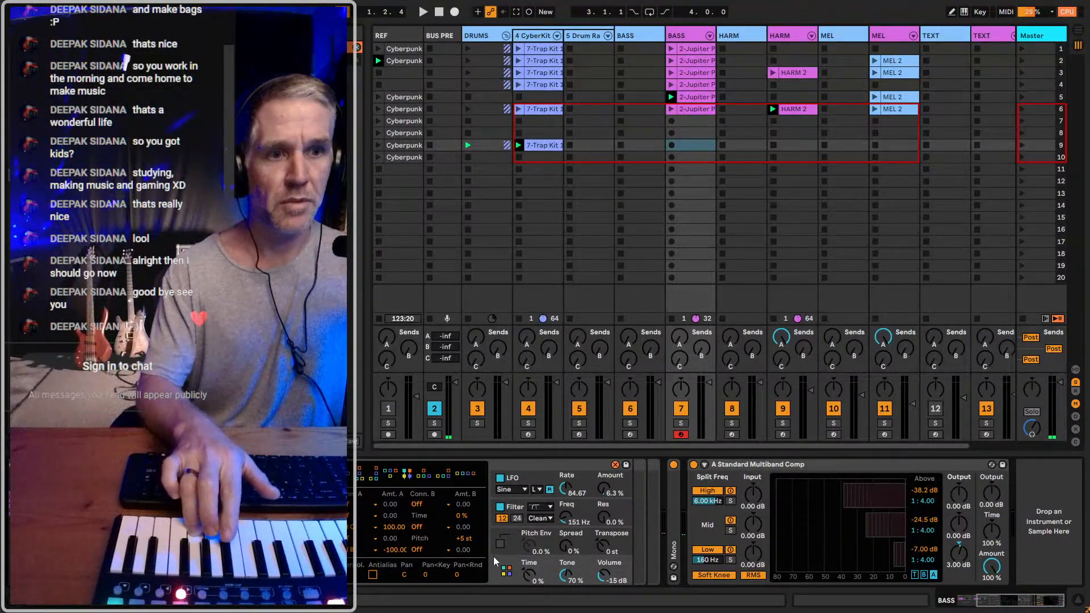
click(500, 543)
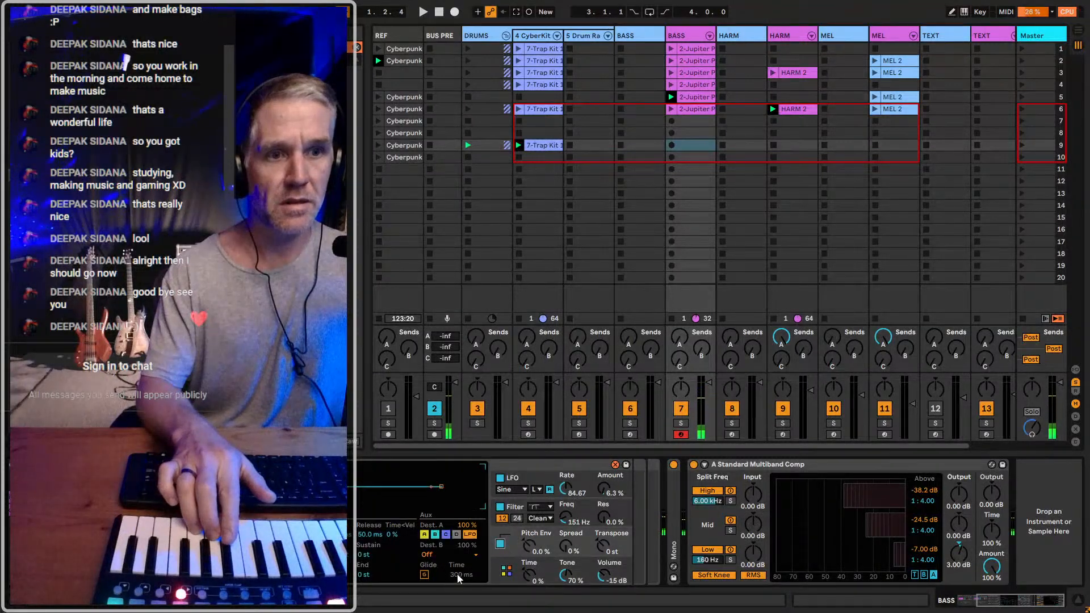
click(426, 575)
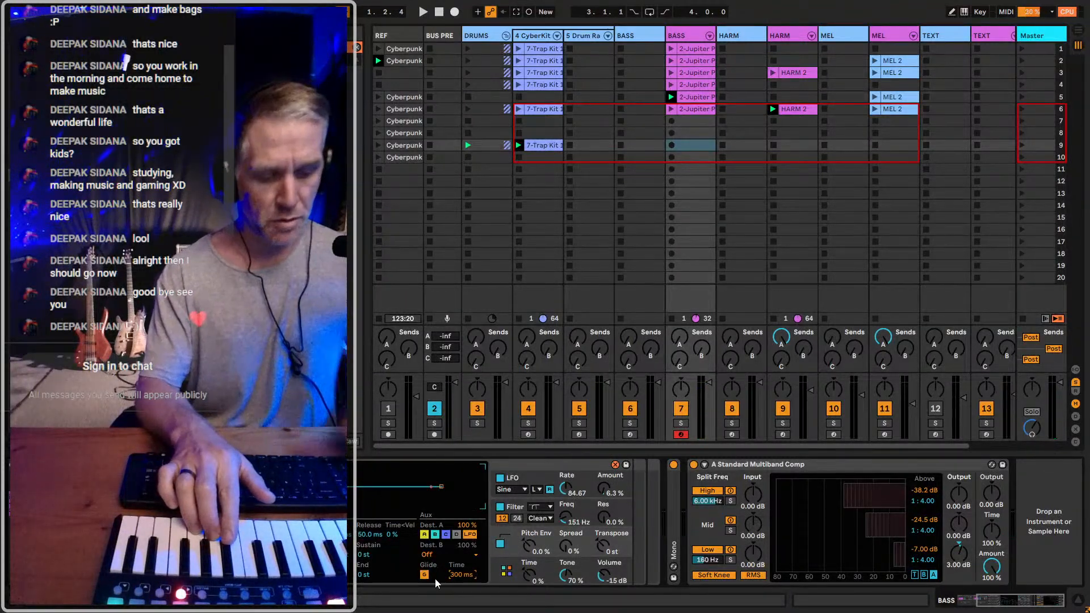
text(60)
key(Return)
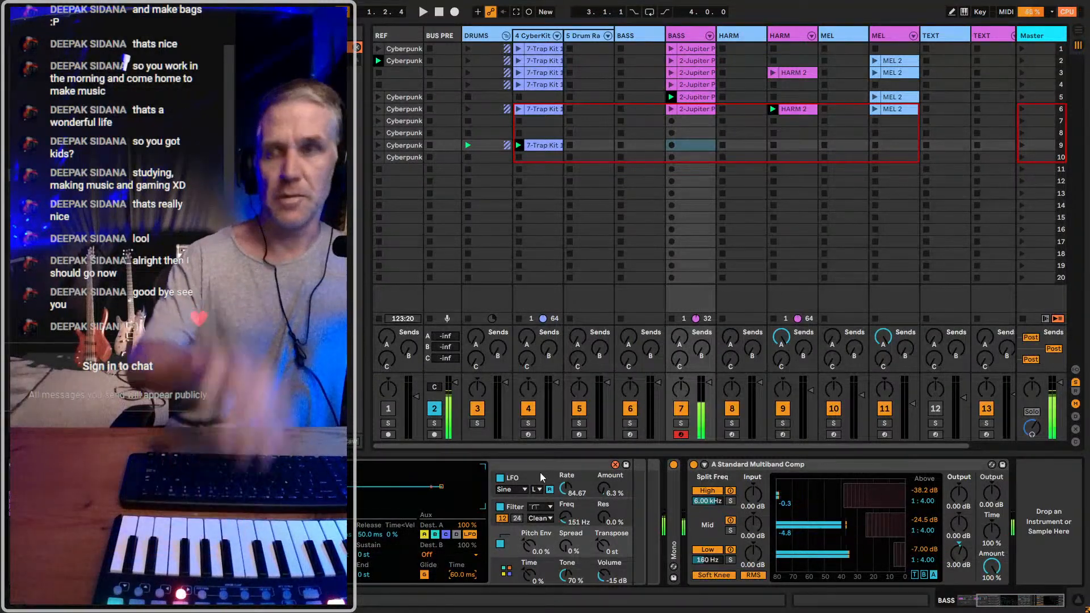
scroll(720, 522, left, 3)
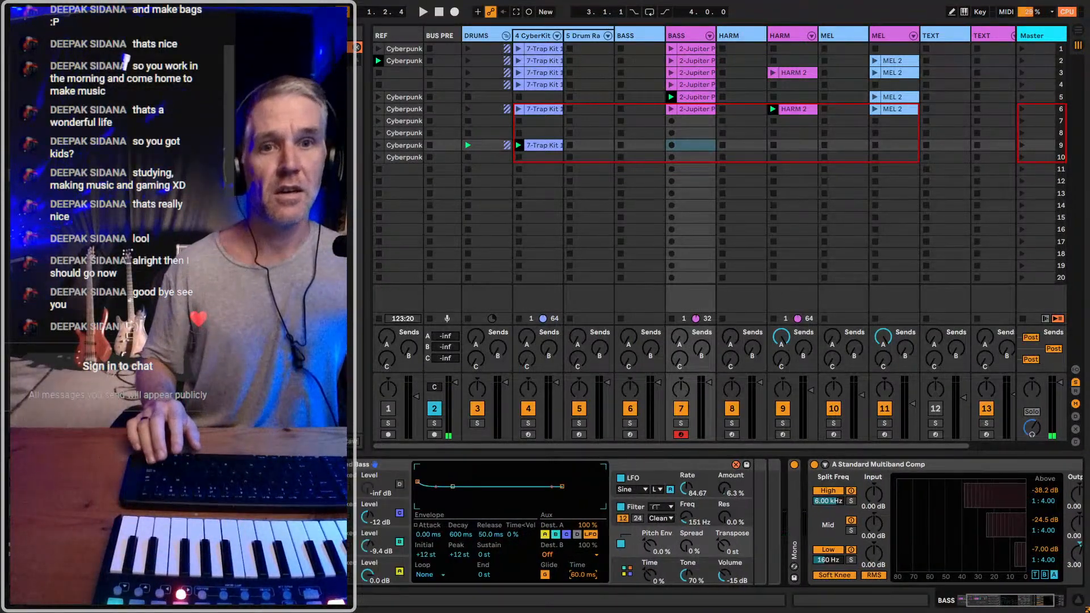
Select the HARM track next to BASS, then switch to the Google Sheets patch list and bold the "massive" entry for creak bark
click(692, 35)
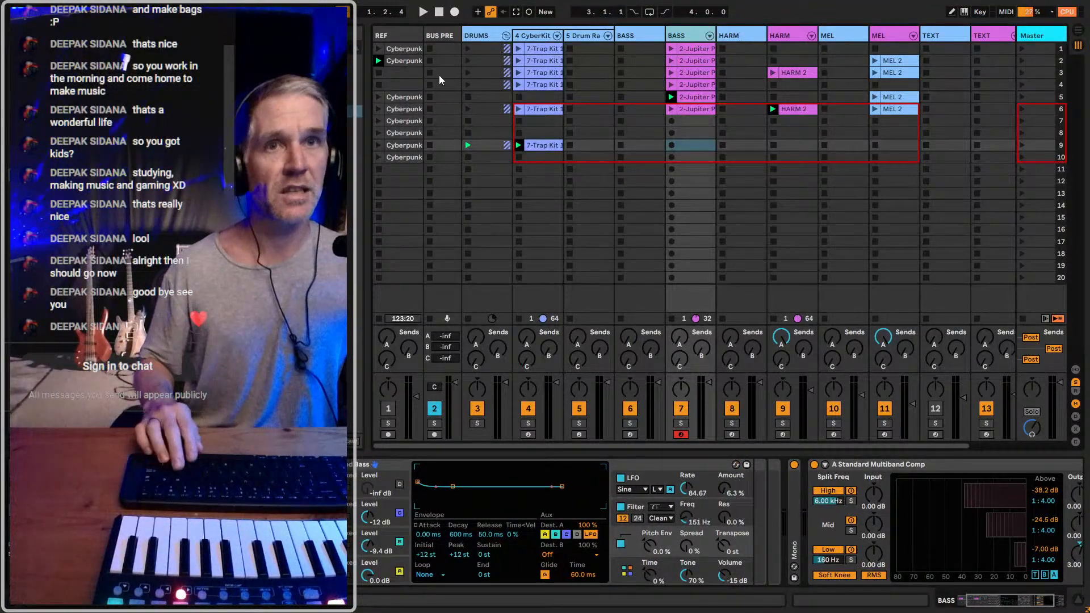
click(739, 36)
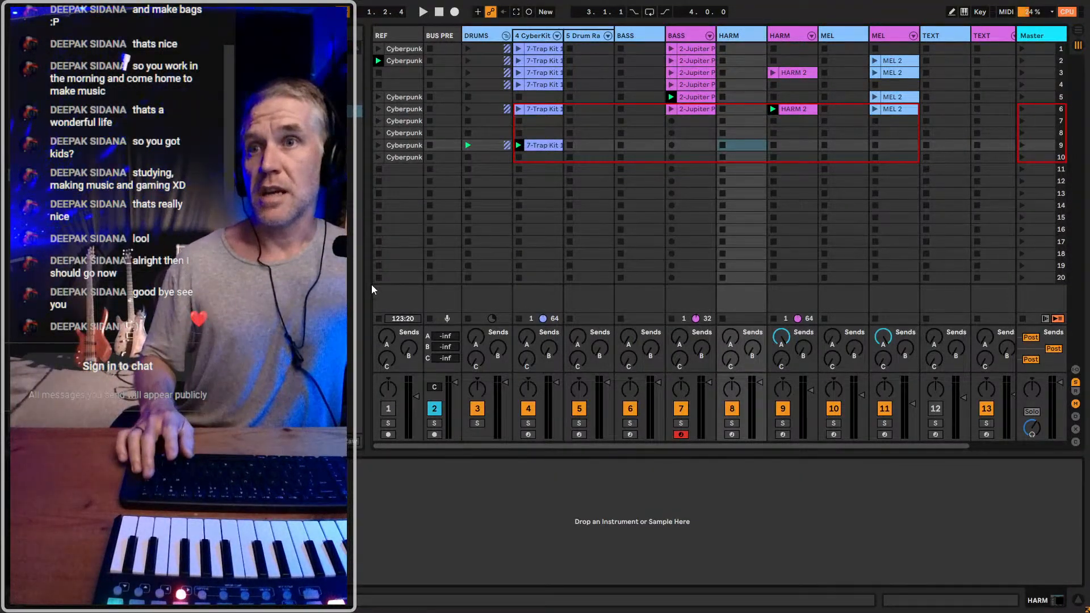
key(alt+Tab)
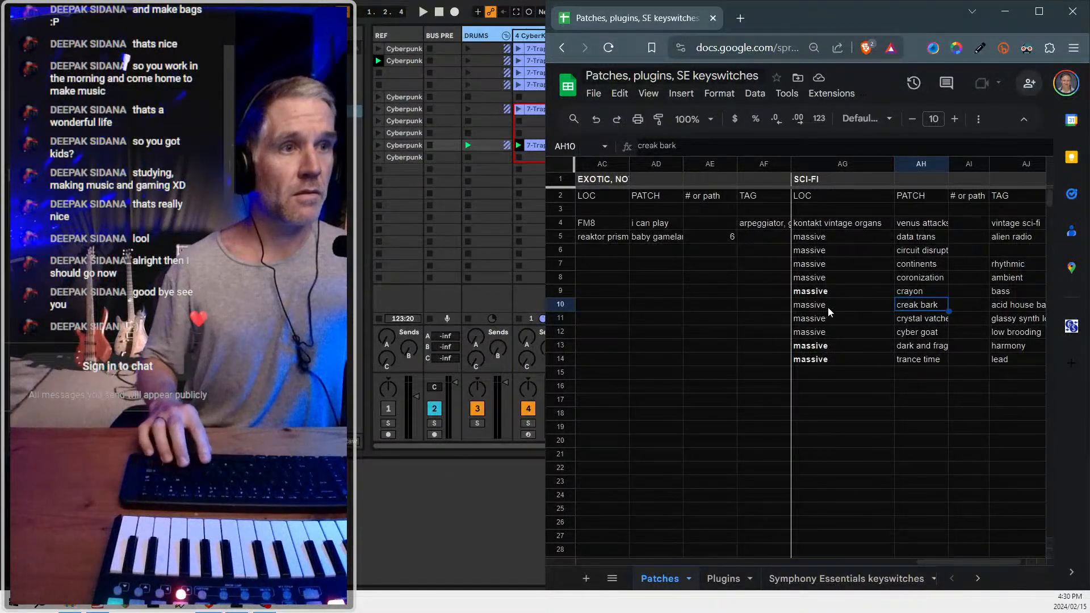
click(828, 307)
key(ctrl+b)
scroll(925, 291, down, 2)
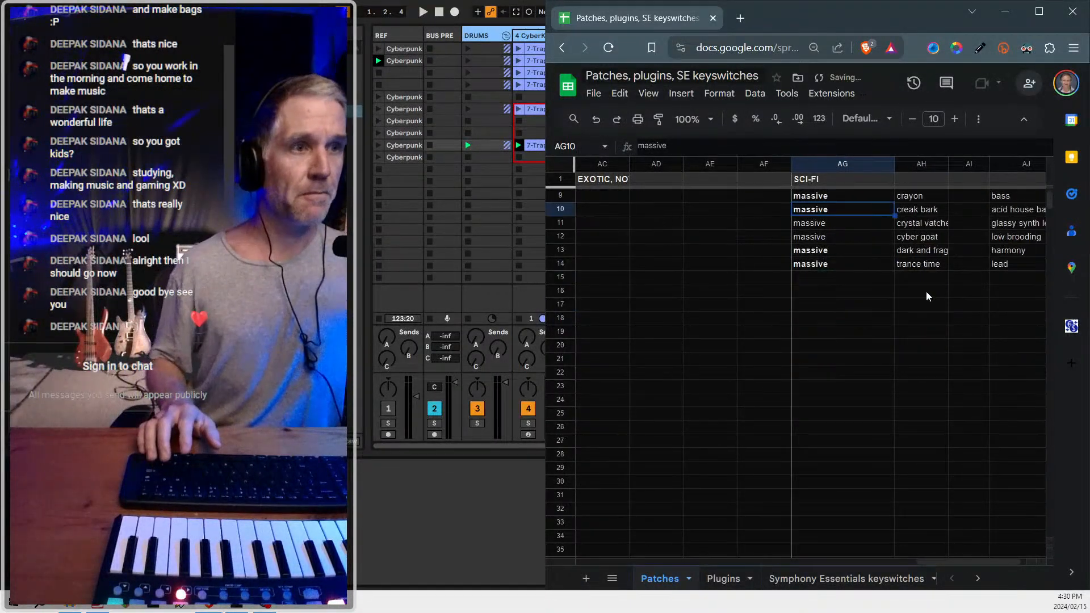
Review the Massive patches and their tags in the SCI-FI section for a suitable harmony sound
scroll(927, 291, up, 2)
scroll(957, 269, right, 1)
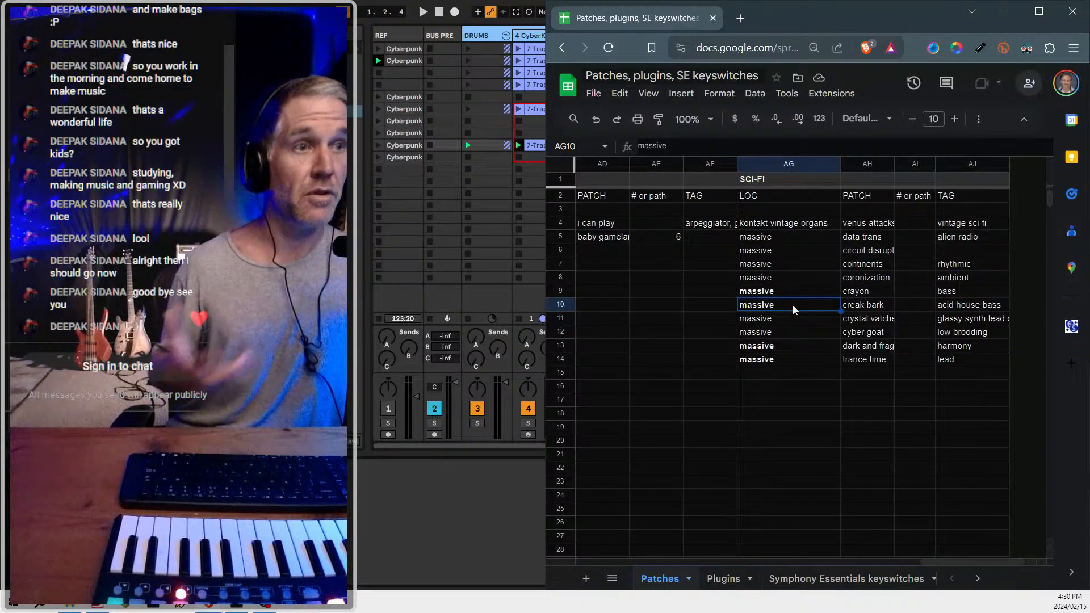
click(977, 278)
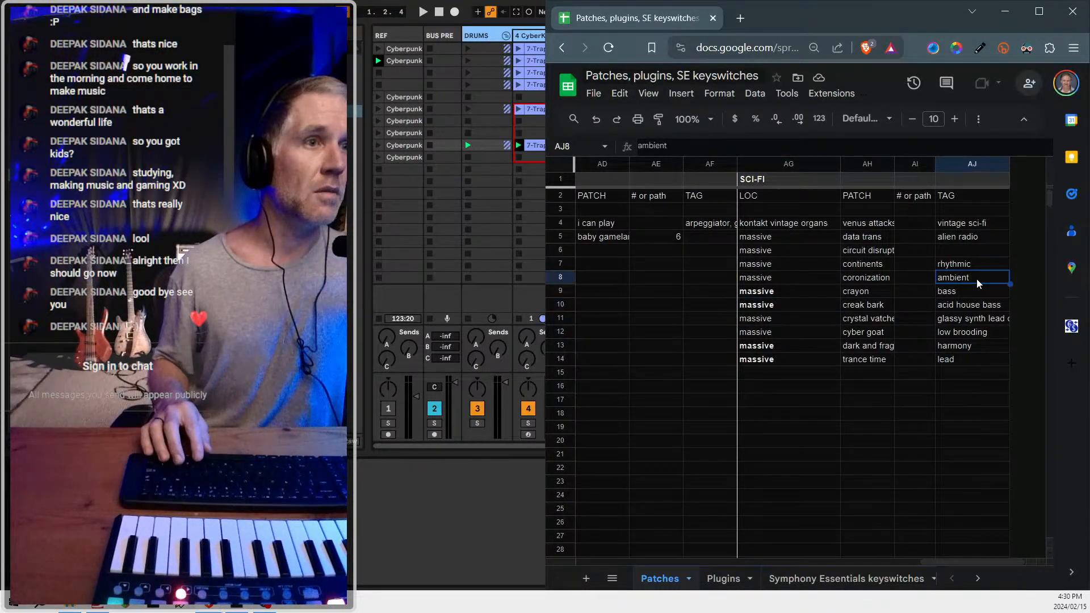
click(869, 279)
click(765, 280)
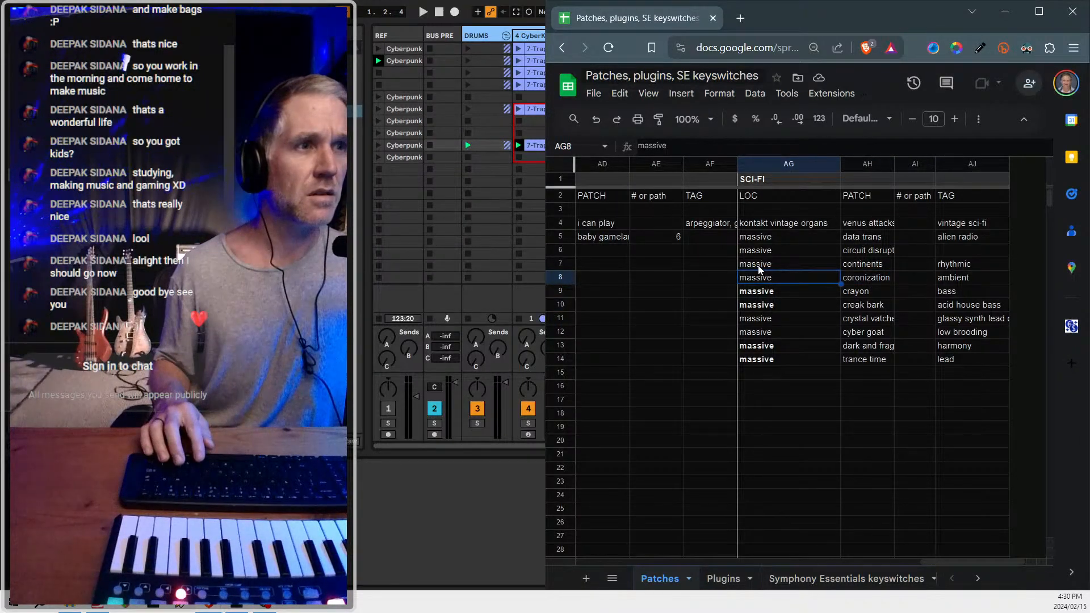
click(760, 267)
click(765, 252)
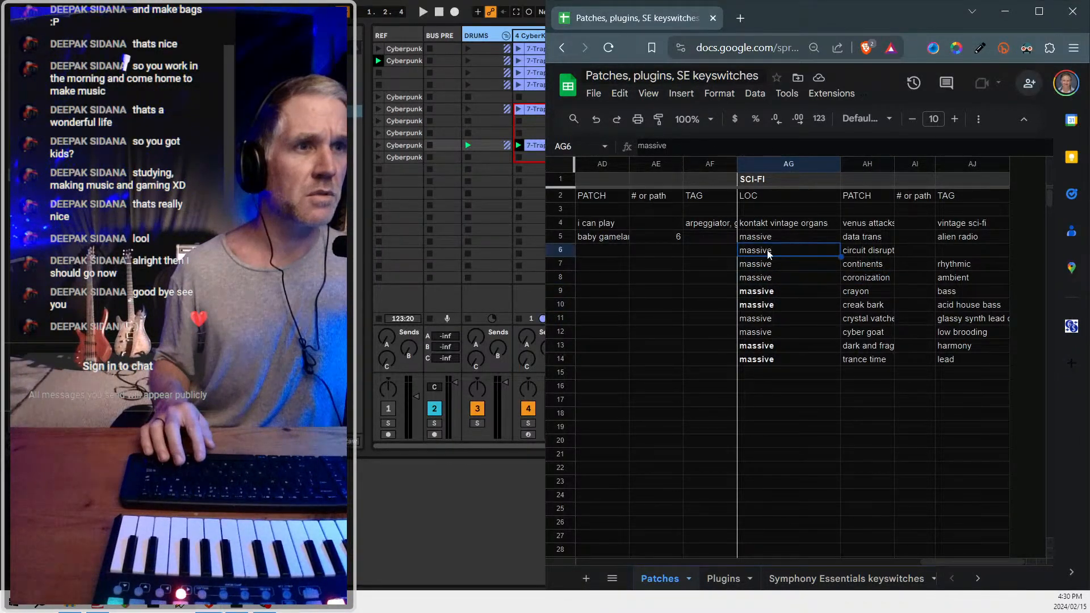
click(759, 334)
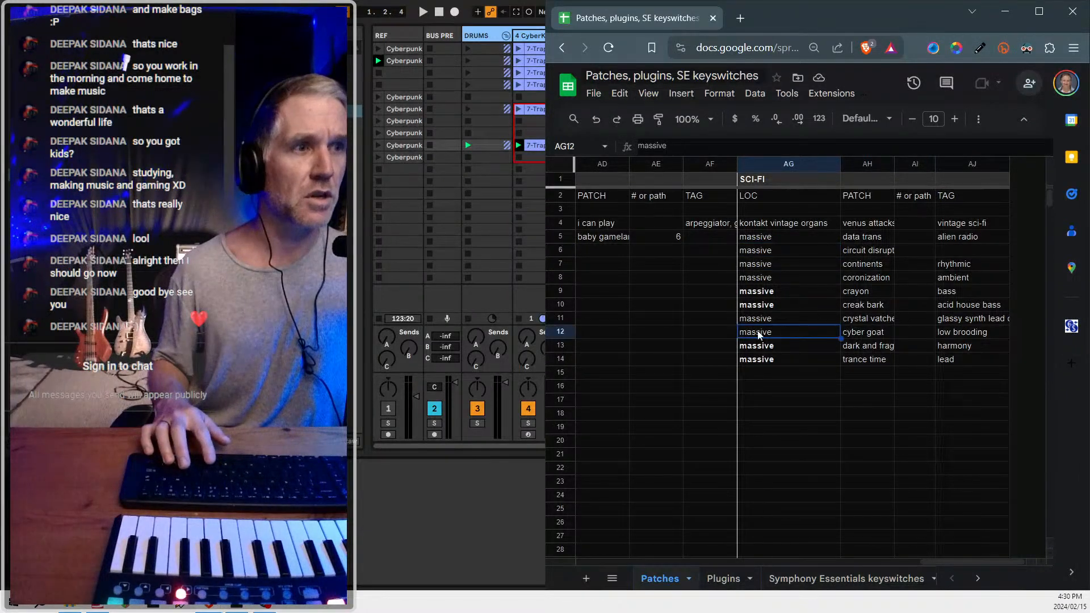
Return to Ableton Live and load the Cyber Goat preset in Massive X on the HARM track
click(479, 509)
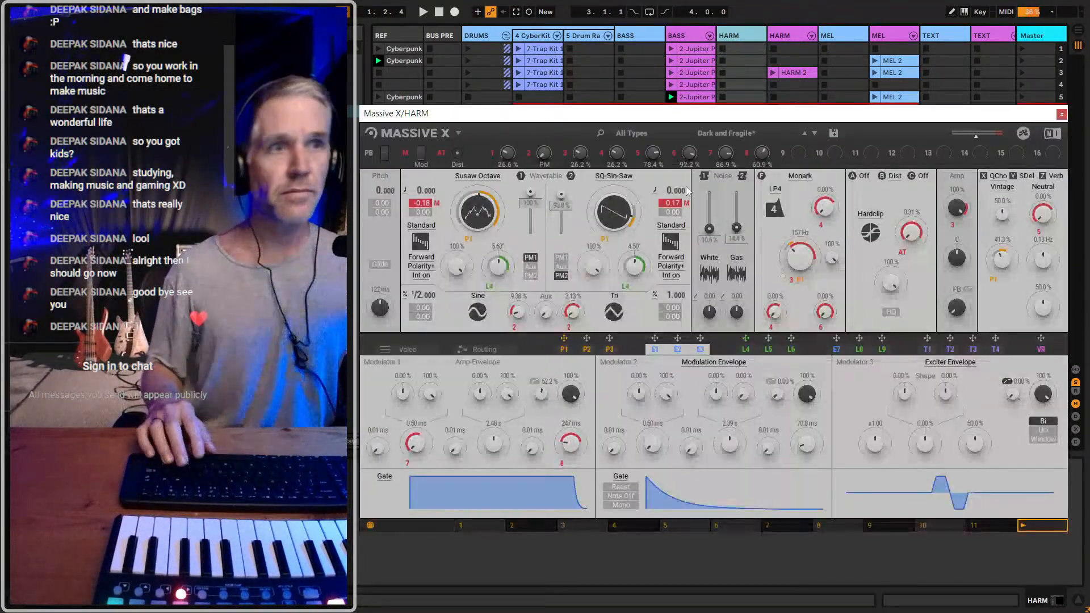
click(754, 130)
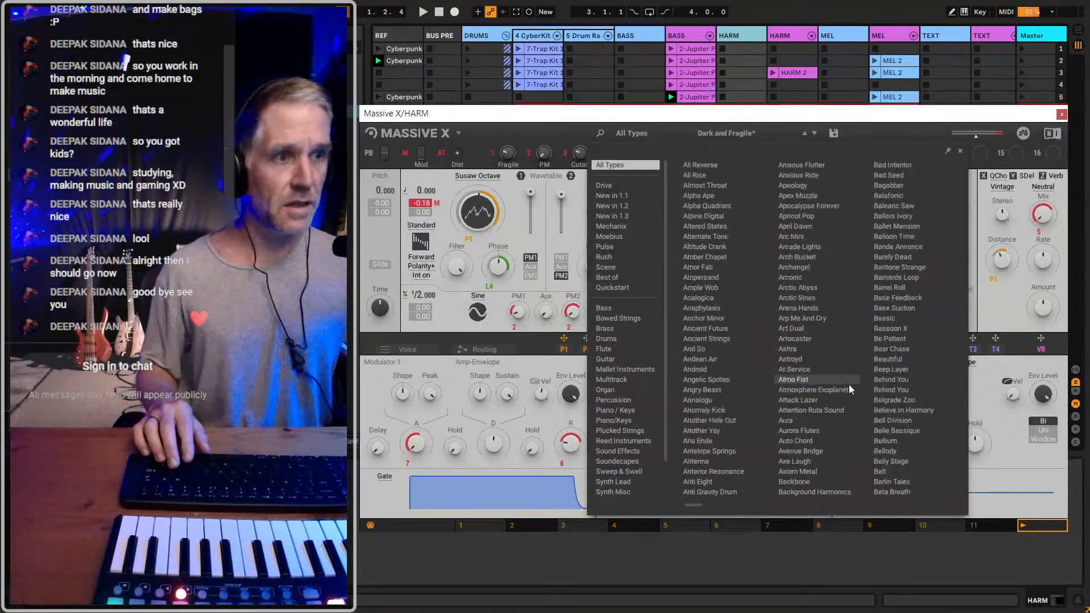
scroll(850, 383, down, 1)
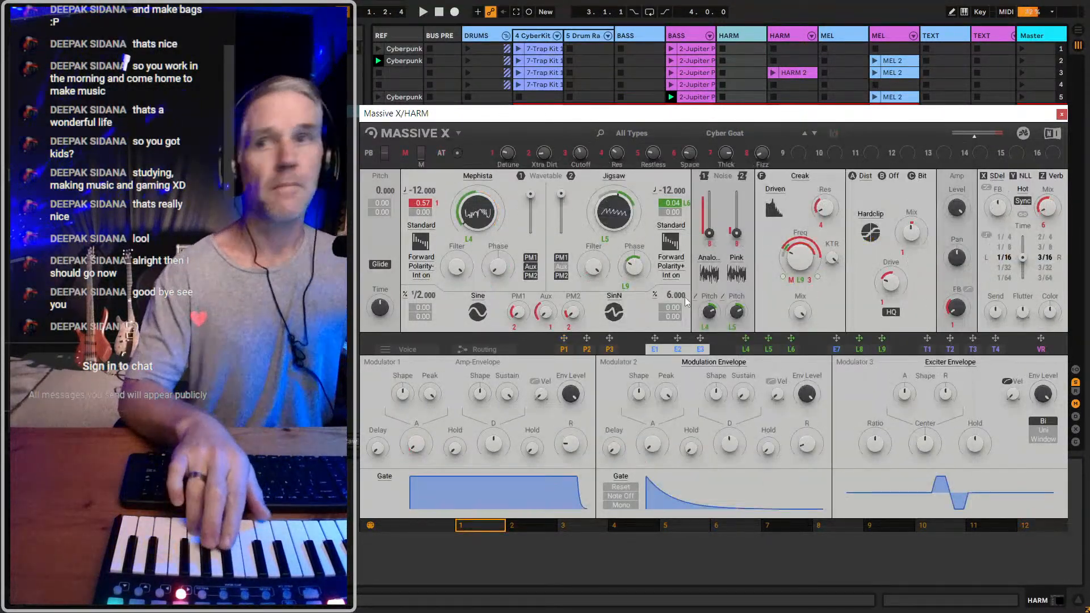
Hide the Massive X window and arm HARM track 8 for playing, keeping its scene 3 slot selected
click(748, 72)
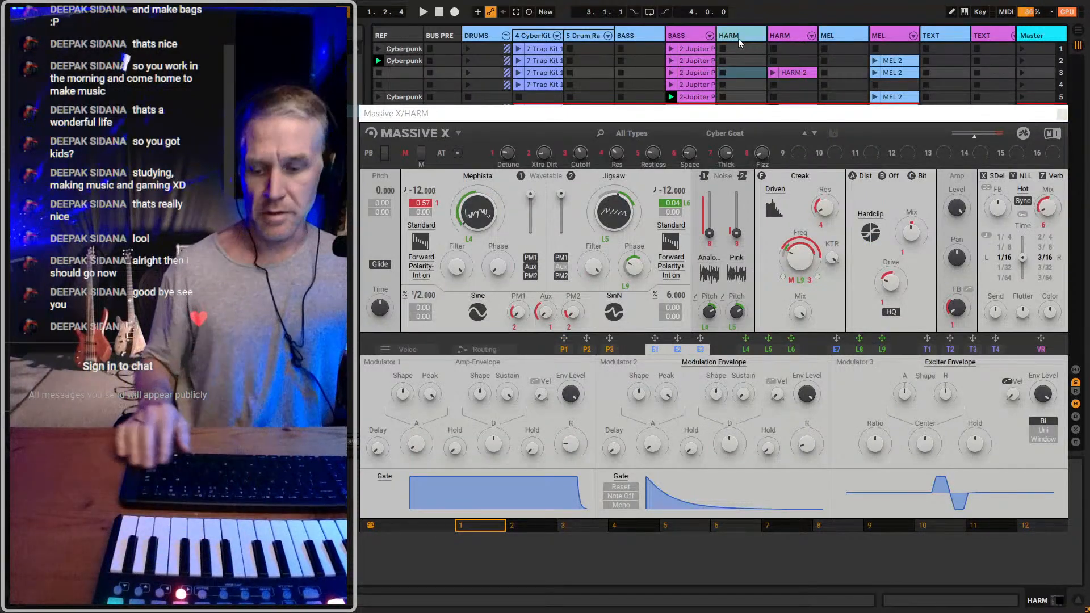
key(ctrl+alt+p)
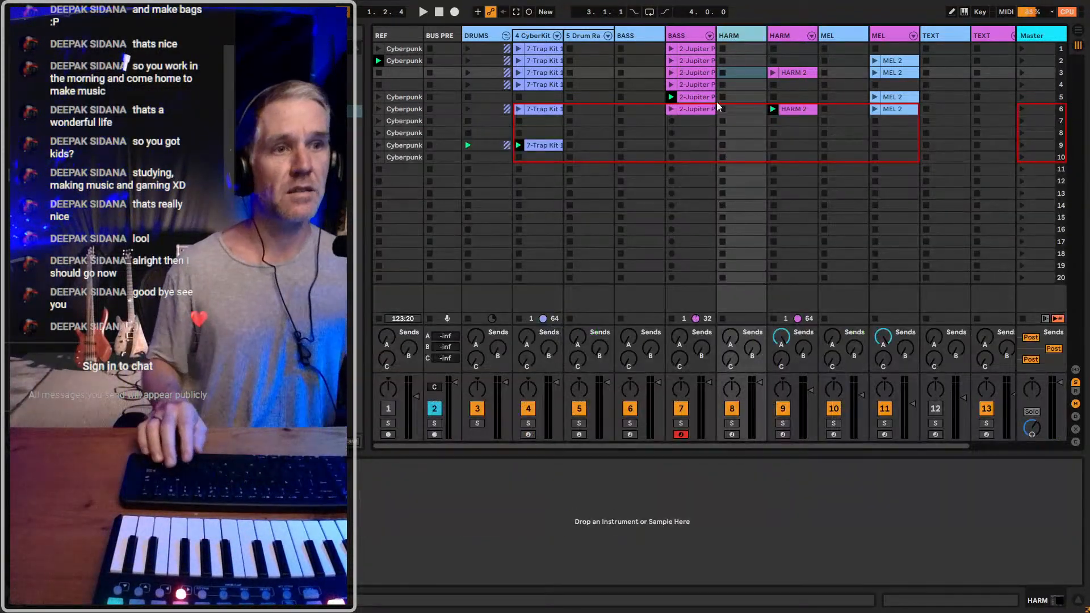
key(c)
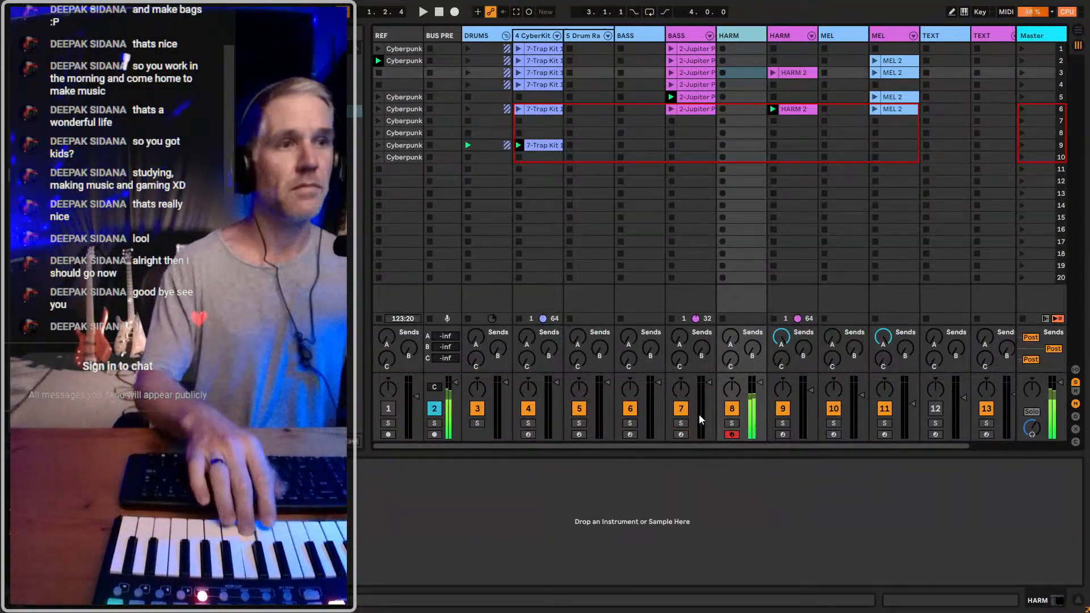
click(788, 34)
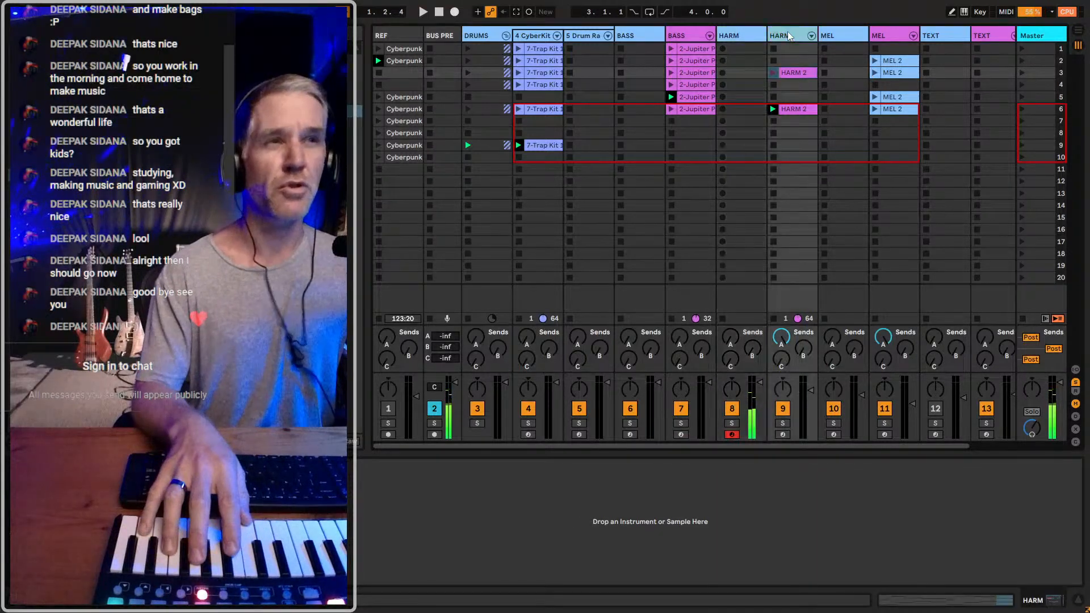
click(751, 73)
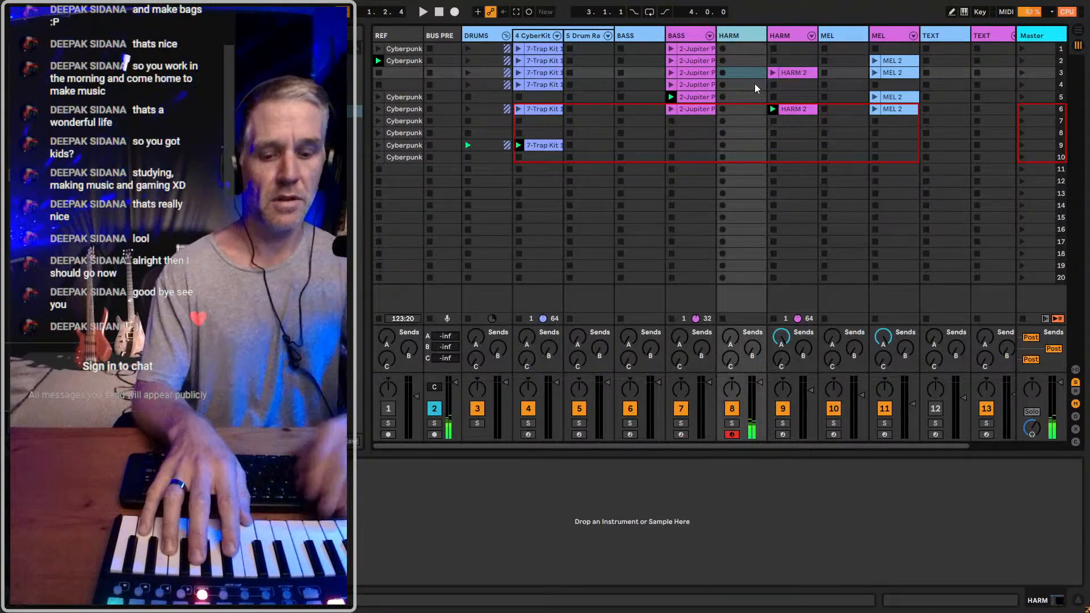
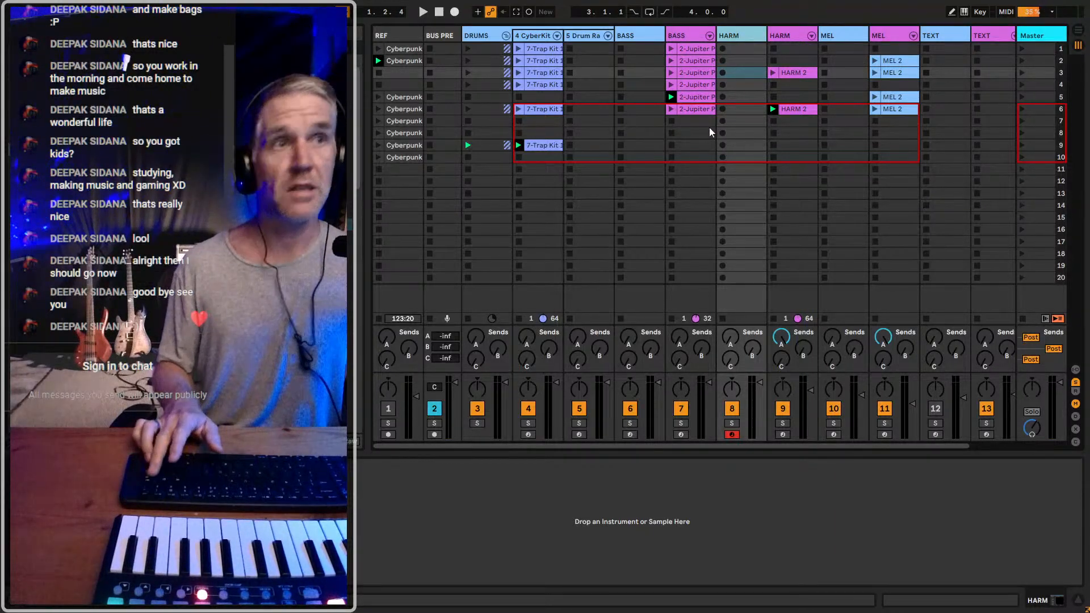
Switch to HARM track 9 and set its synth's voice count to 2
click(799, 33)
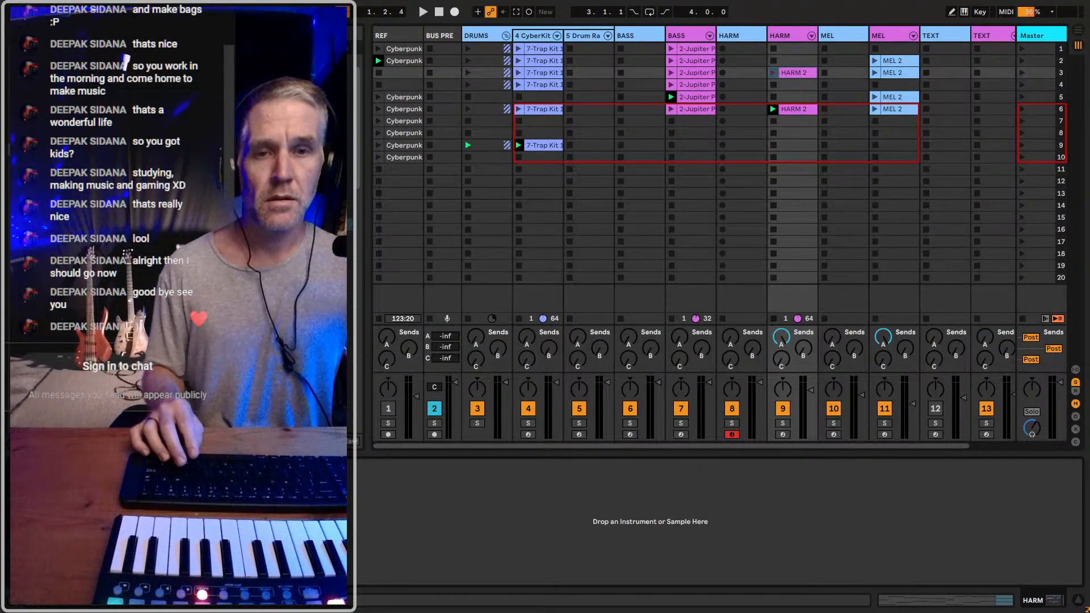
key(ctrl+z)
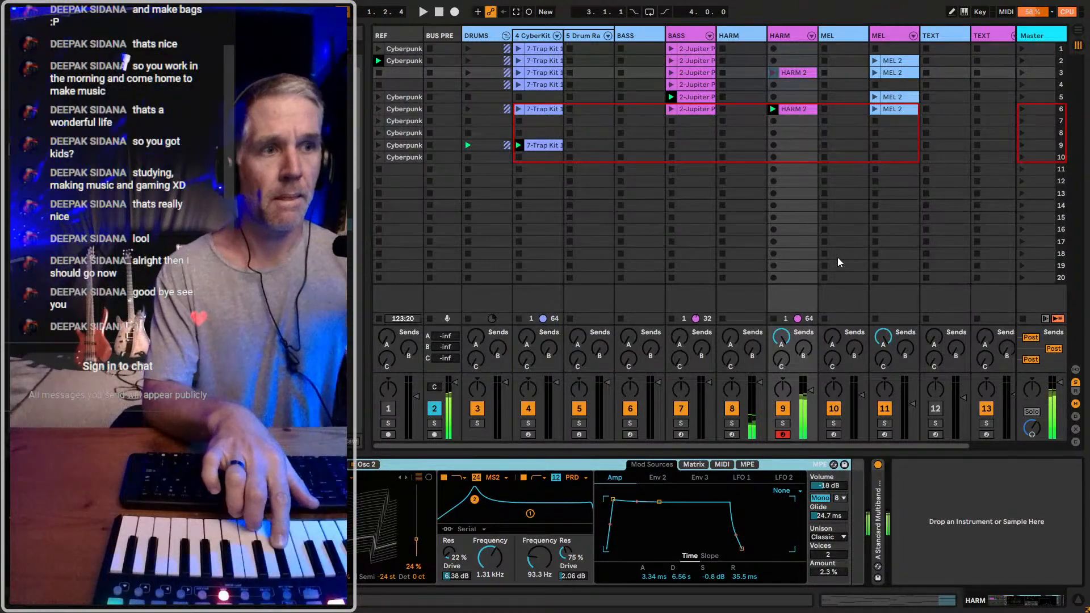
click(840, 498)
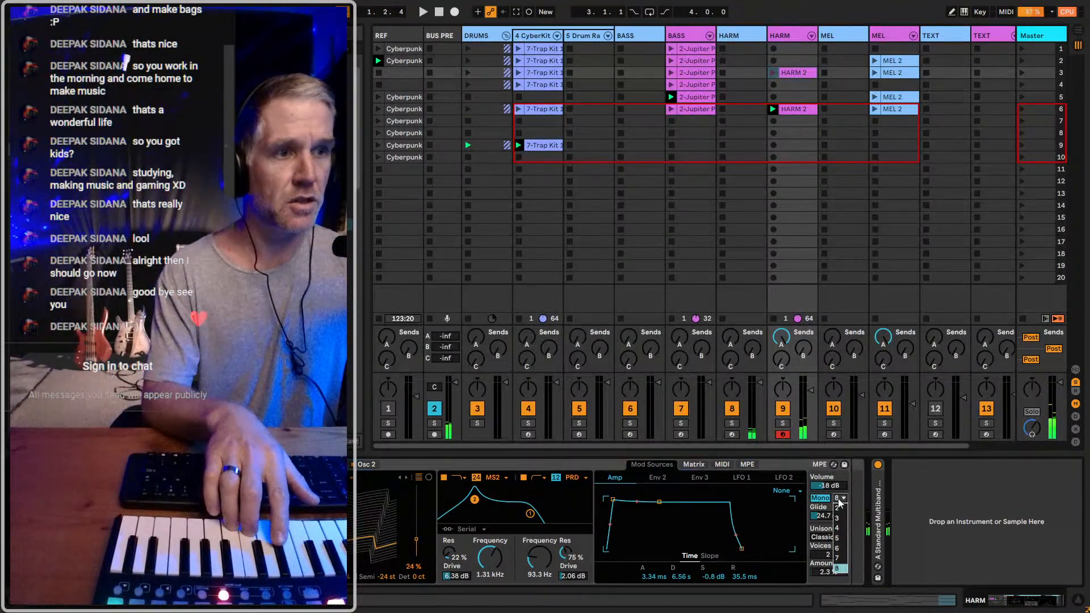
click(839, 509)
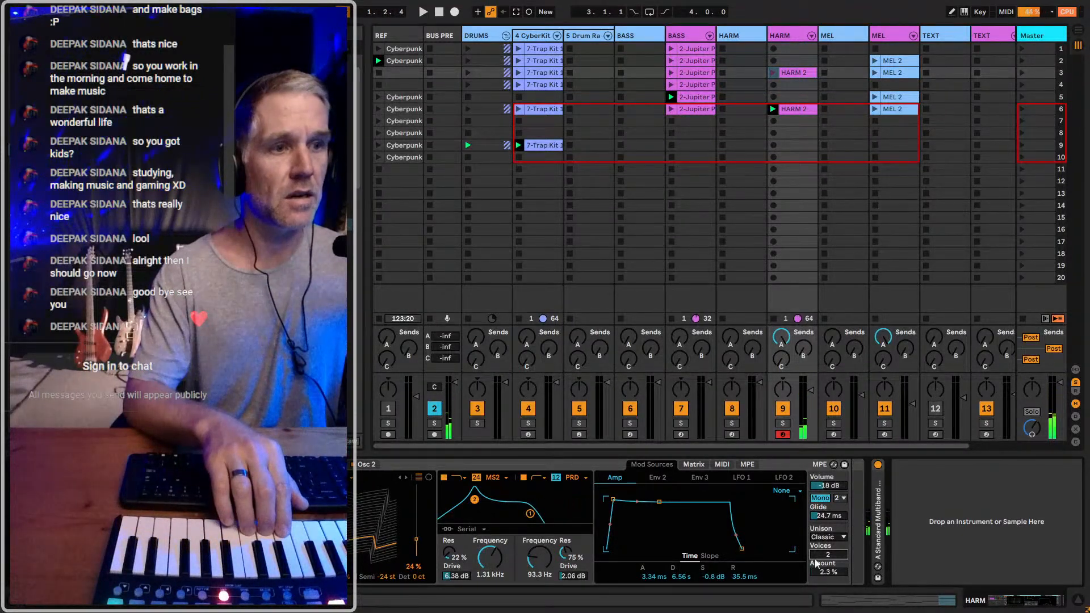
Undo and redo the last change, then set the unison voices of track 9's synth to 4
key(ctrl+z)
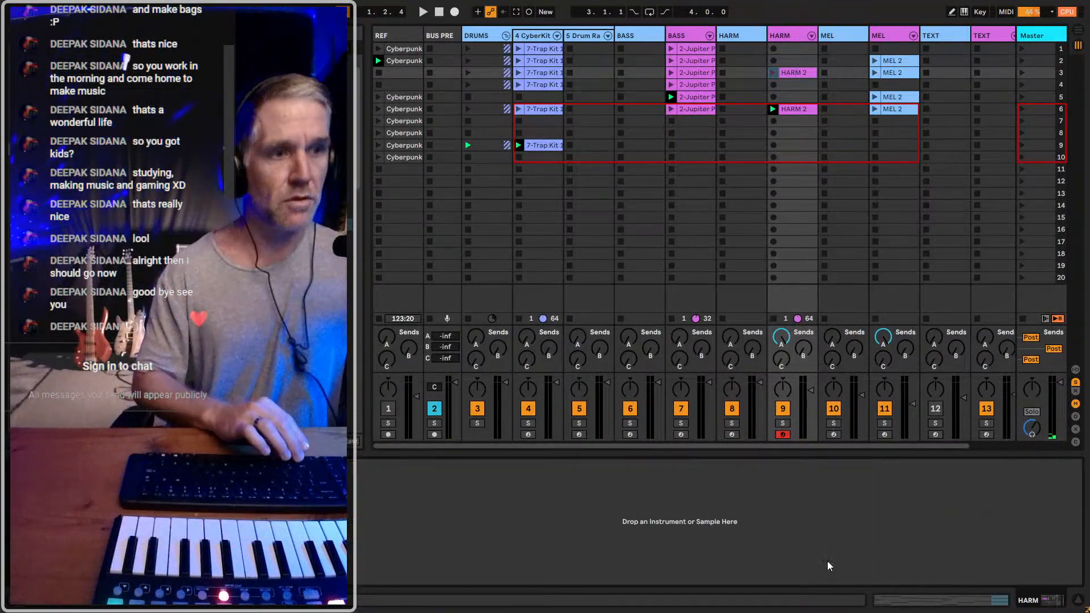
key(ctrl+y)
drag(835, 555, 834, 539)
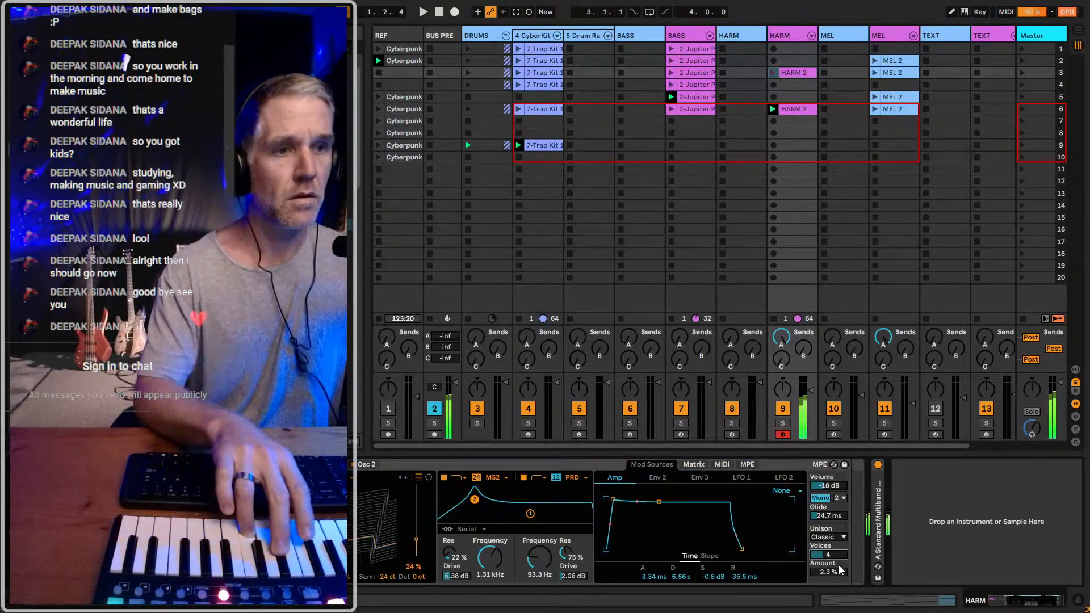
Alternate the record arm between HARM tracks 8 and 9 to compare their sounds, then select track 8
click(741, 447)
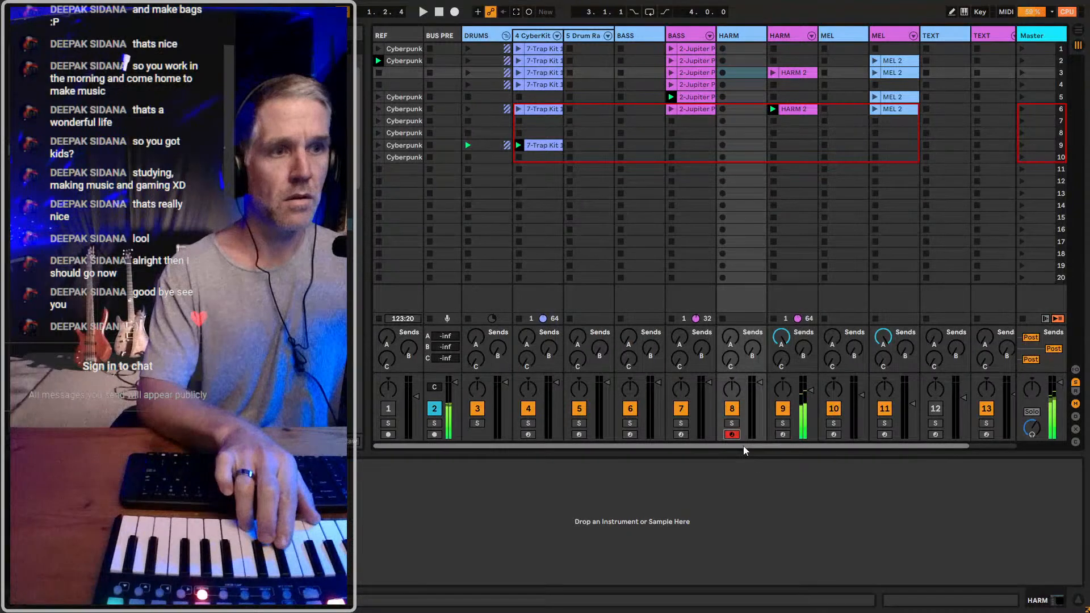
click(786, 434)
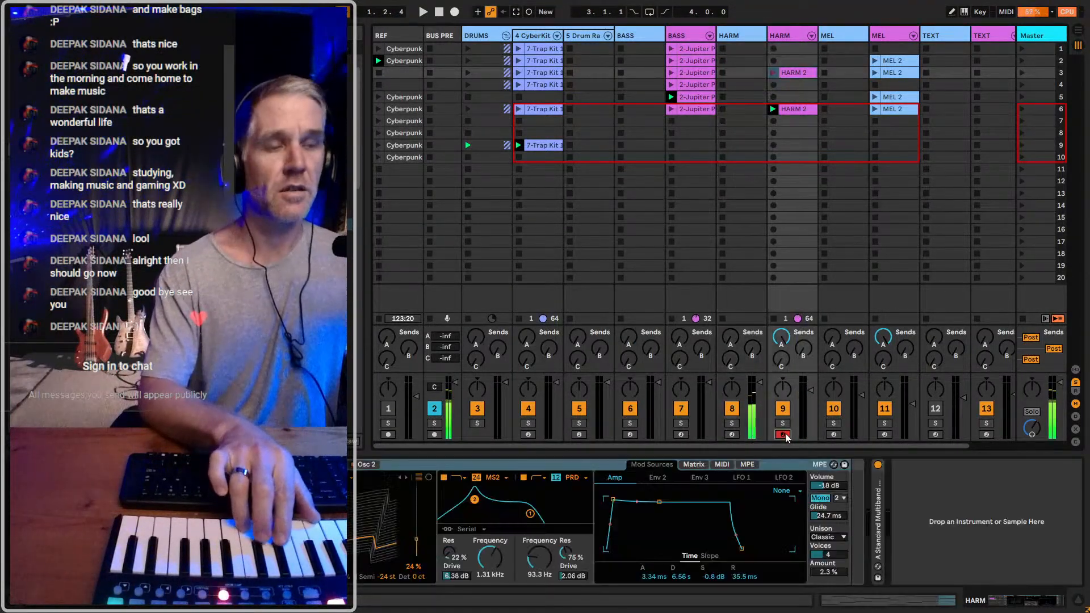
click(734, 40)
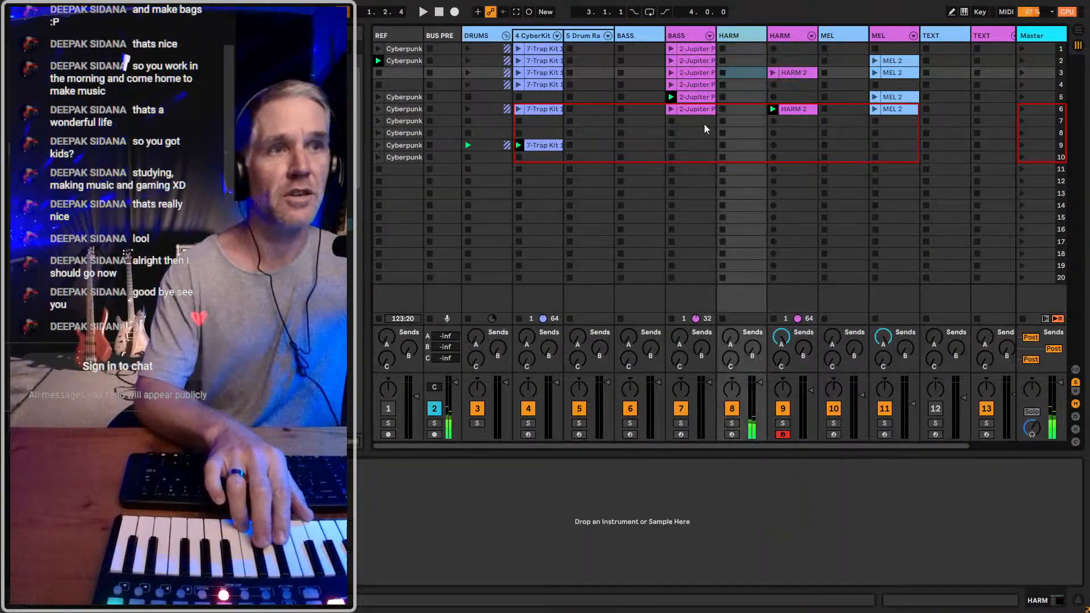
Bring up Massive X on HARM track 8, consult the sci-fi patch spreadsheet, then minimize the browser to return to the session
key(ctrl+alt+p)
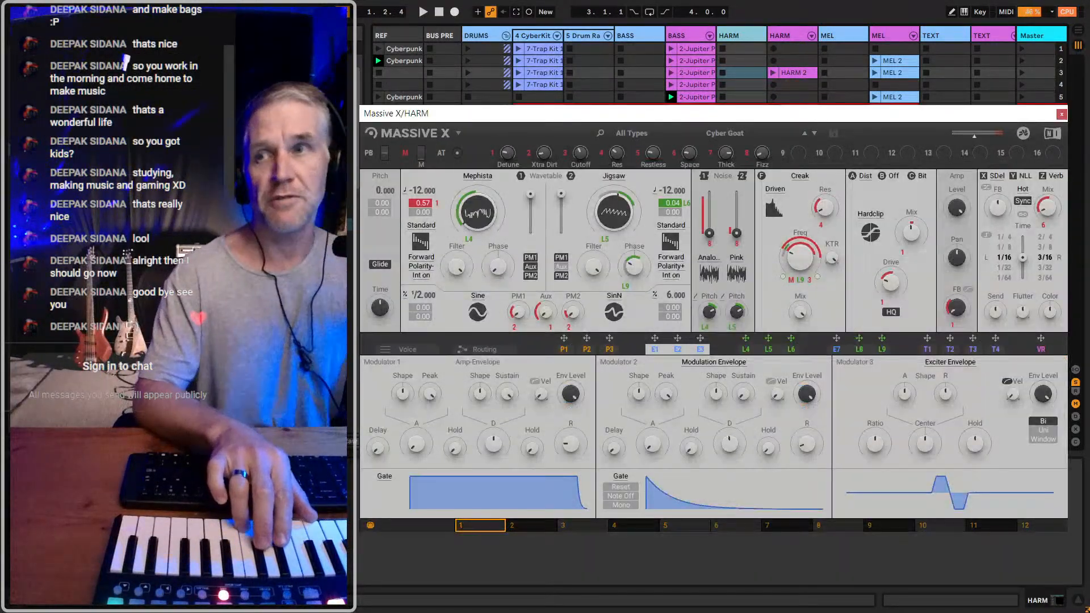
click(936, 100)
click(948, 108)
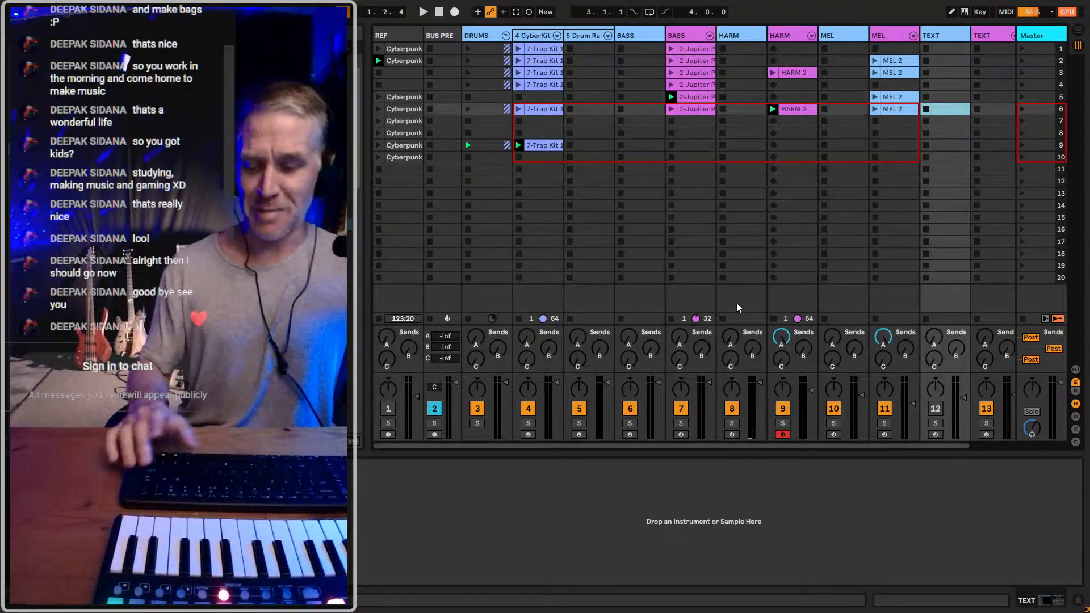
key(alt+Tab)
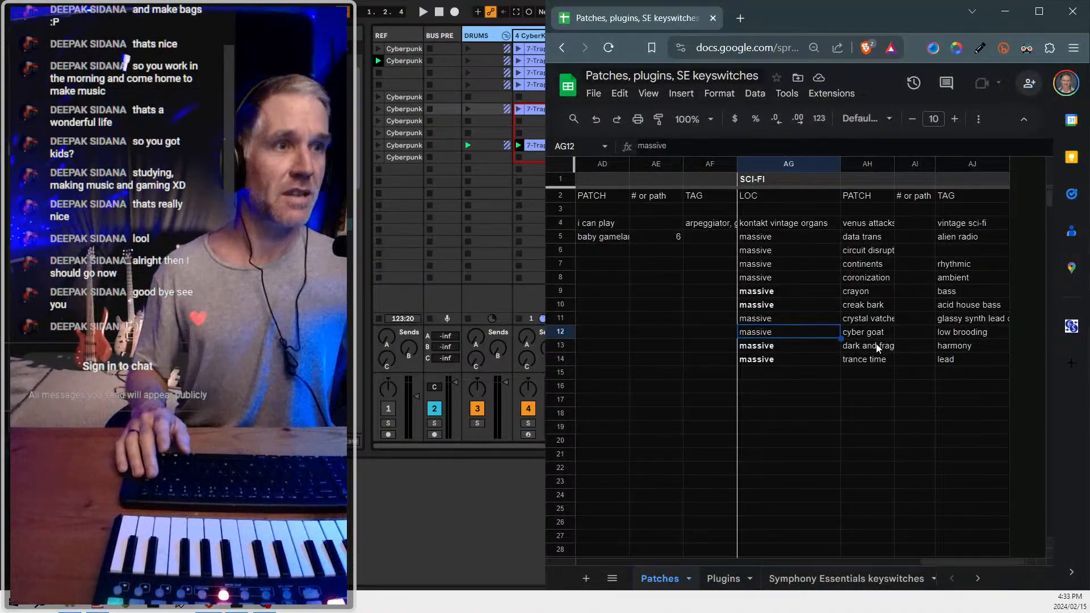
key(alt+Tab)
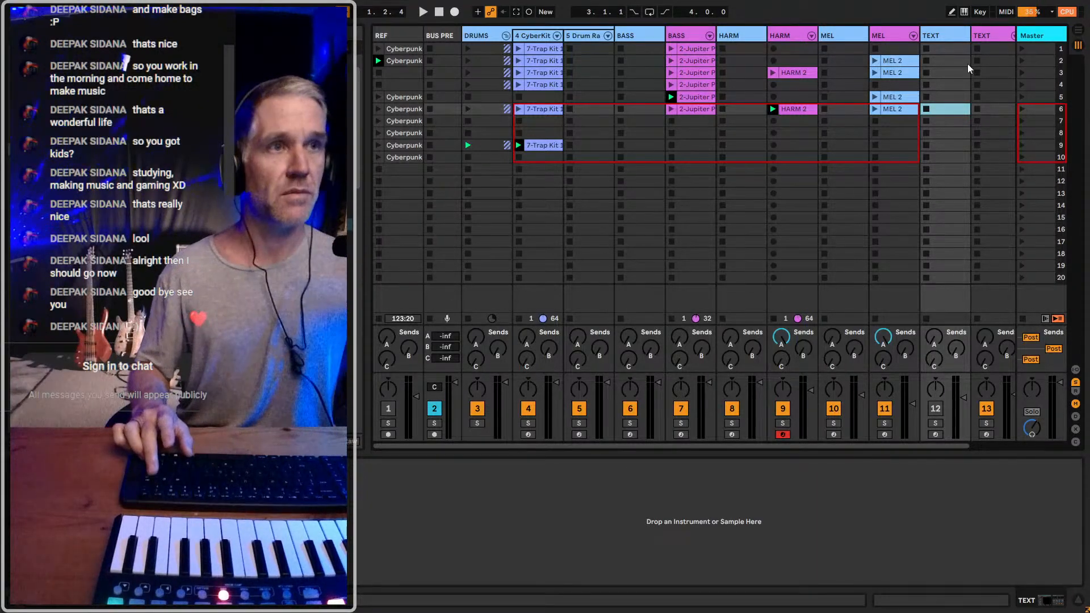
key(alt+Tab)
click(1004, 12)
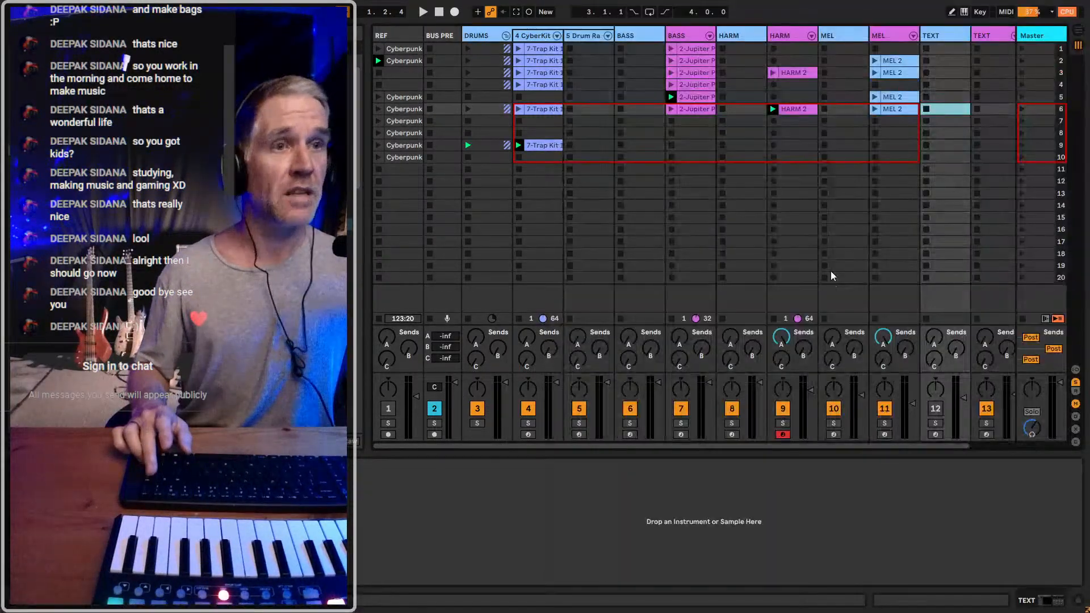
Set HARM track 9's synth to polyphonic with 4 voices and a glide time of 232 ms
click(741, 424)
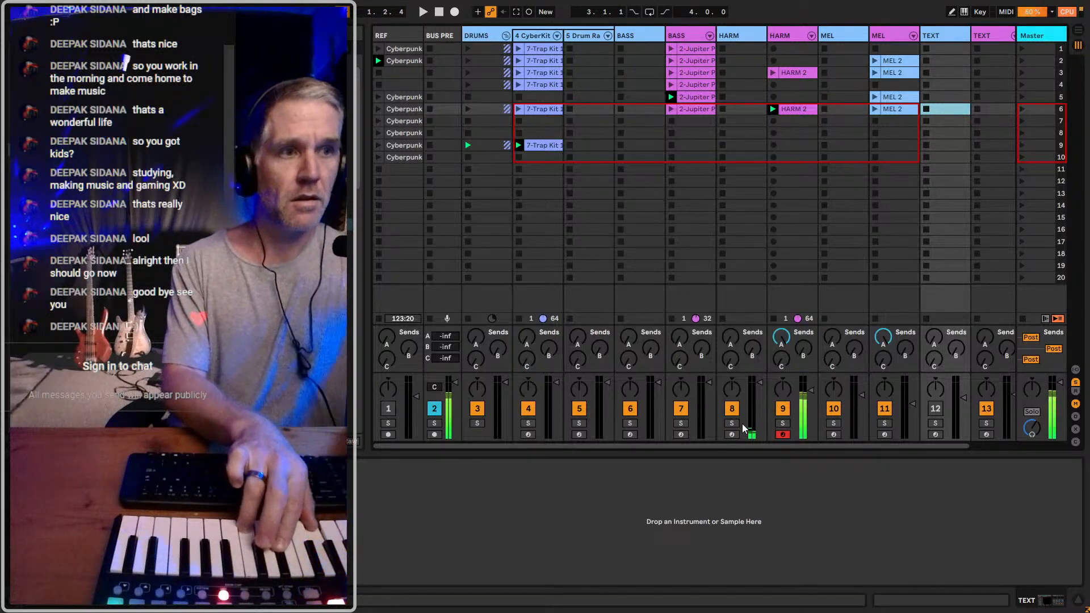
click(786, 34)
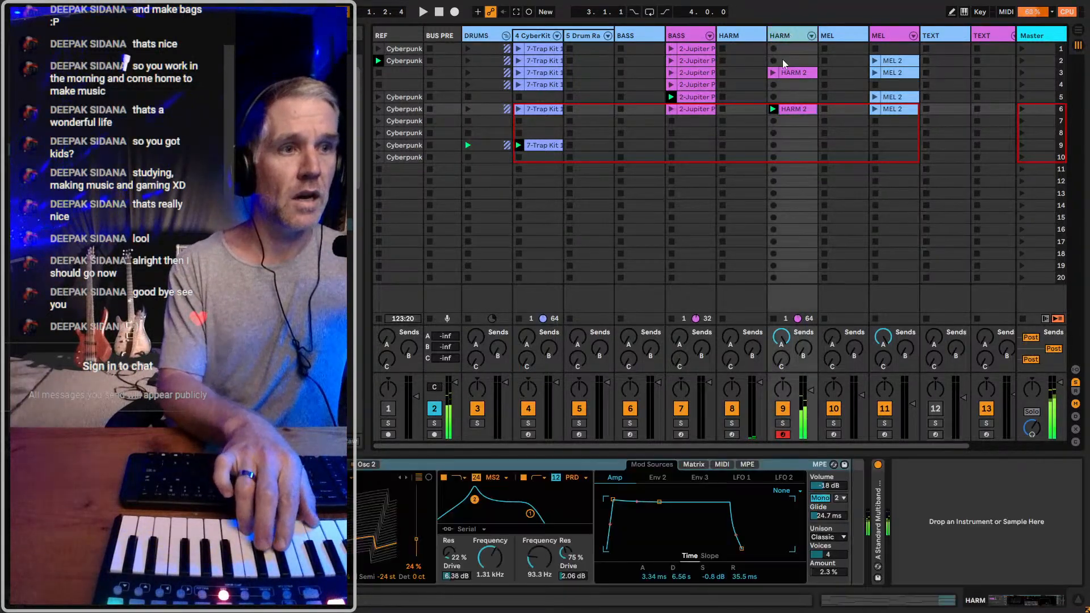
click(840, 497)
click(837, 528)
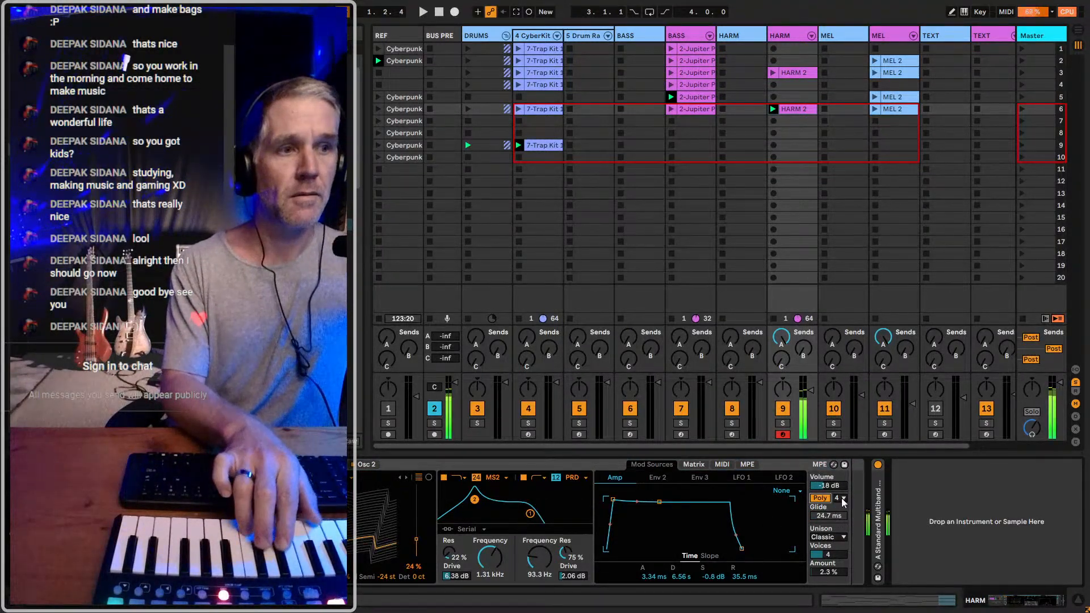
drag(826, 514, 826, 494)
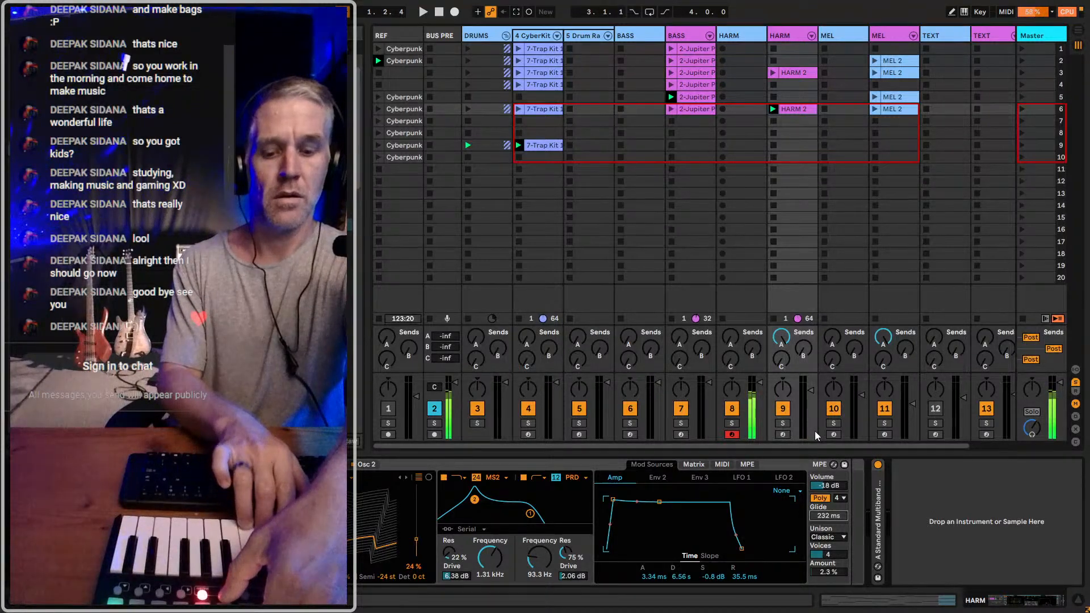
View HARM track 8's synth for comparison, then return to HARM track 9 and arm it for playing
click(754, 38)
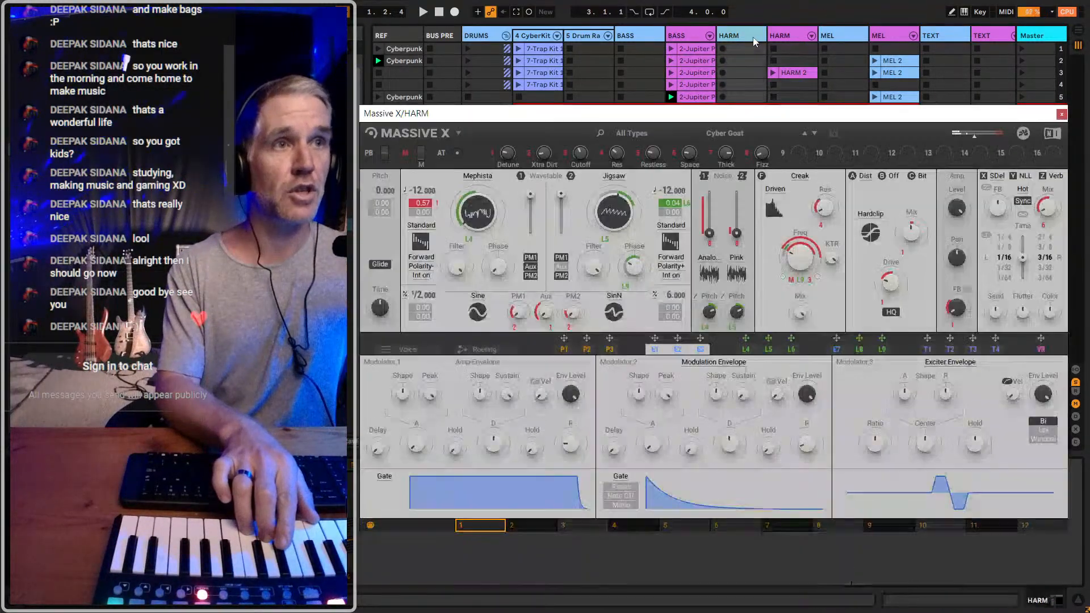
click(798, 36)
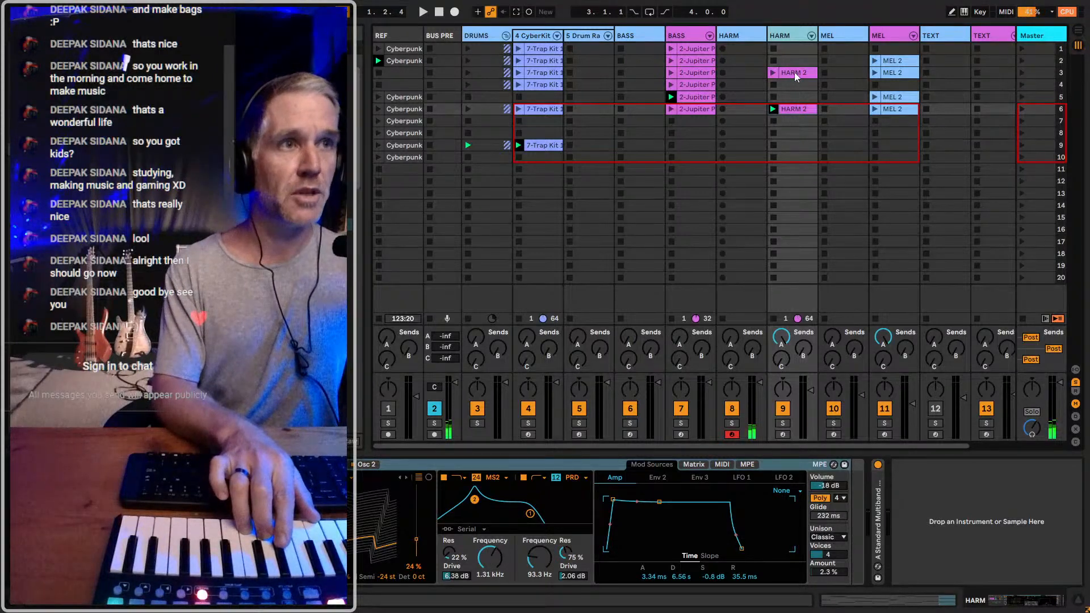
click(783, 435)
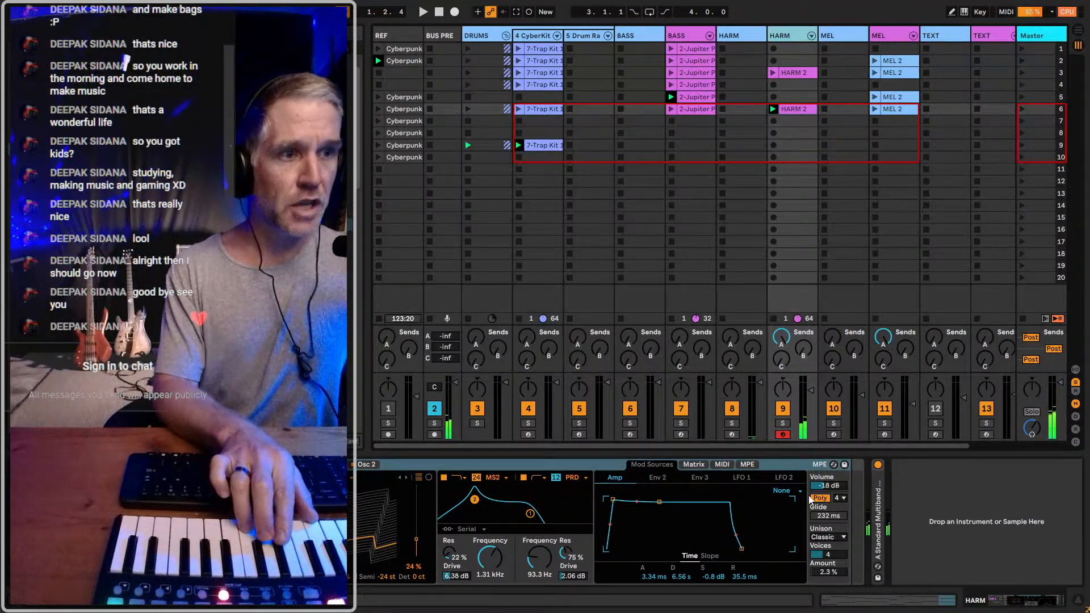
Try Amp modulation of 100 on Osc 1 Fold and -95 on Osc 2 FM Amt in track 9's matrix, then clear both
click(690, 465)
scroll(649, 530, down, 2)
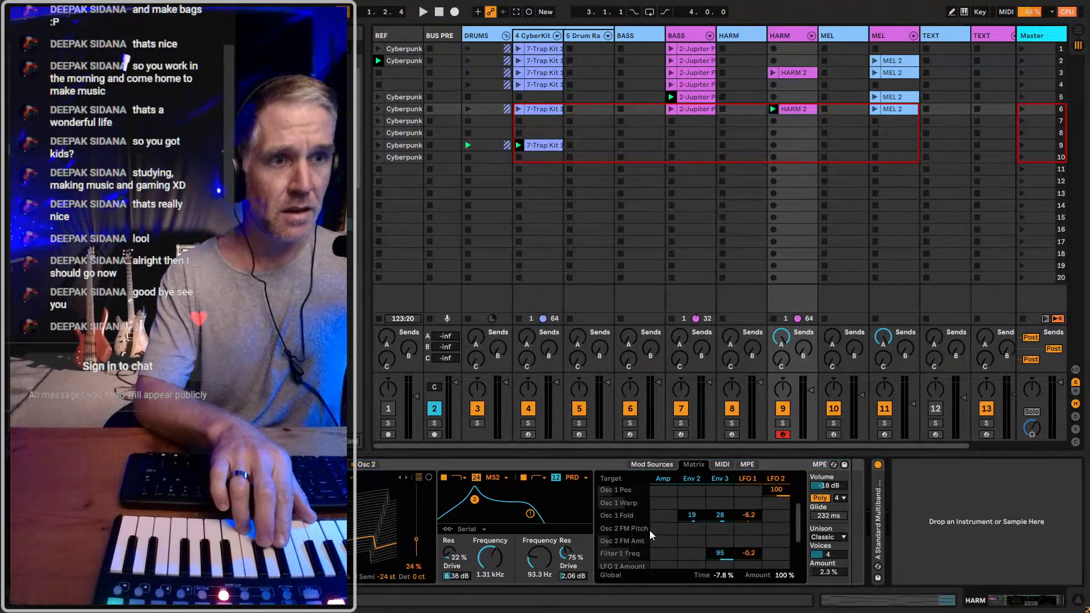
drag(659, 517, 662, 514)
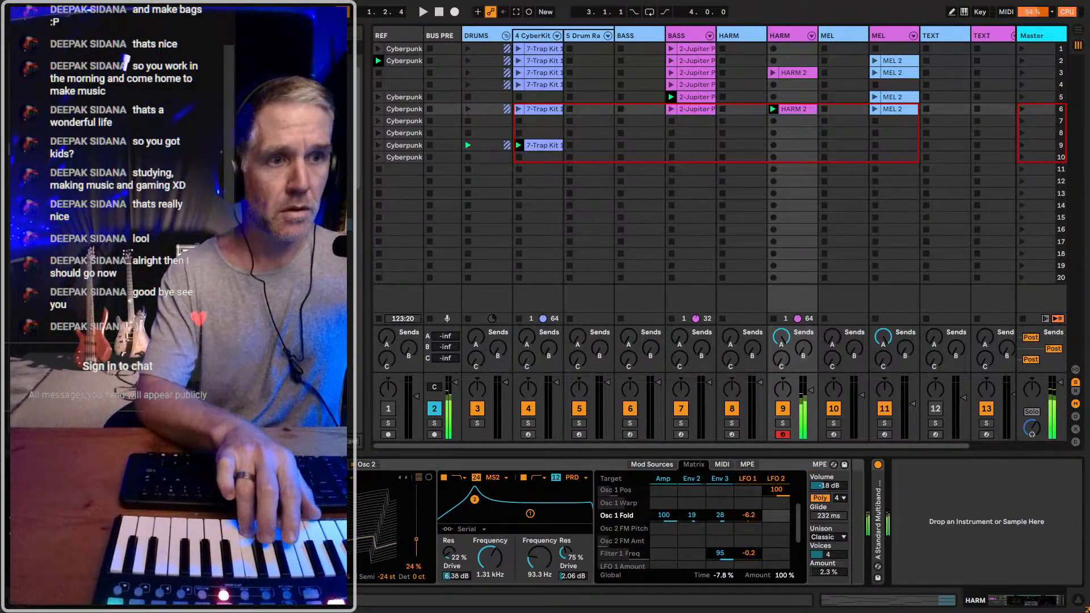
drag(662, 518, 662, 574)
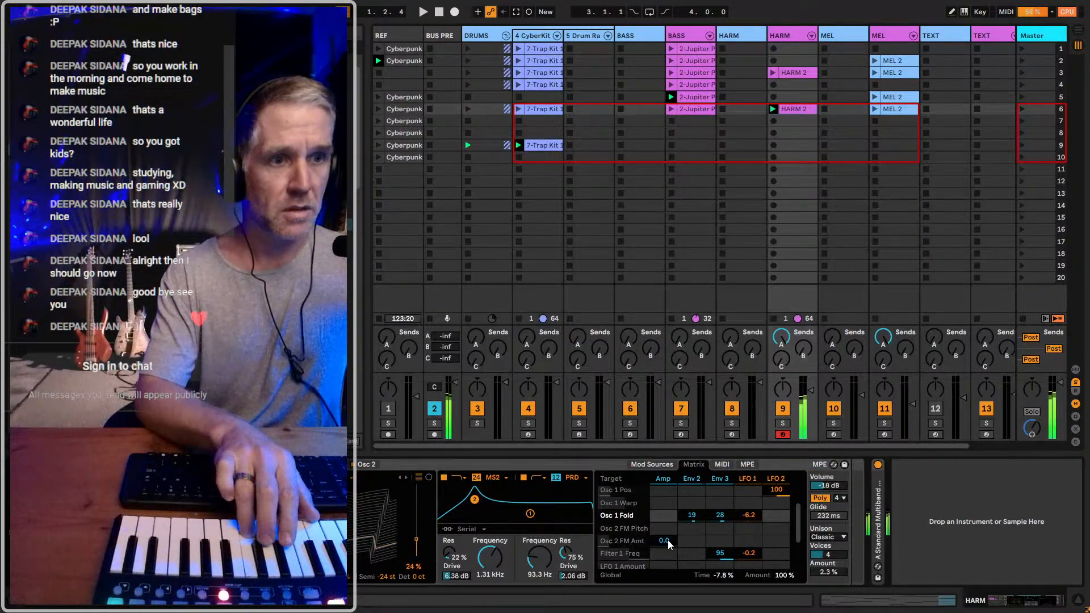
scroll(664, 537, down, 1)
drag(663, 531, 663, 585)
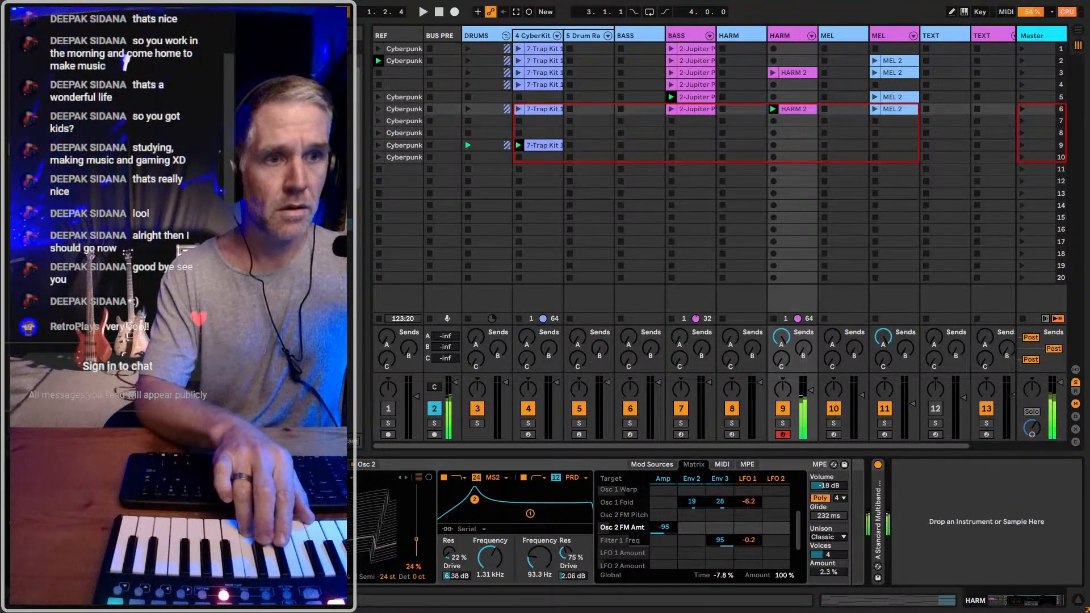
drag(664, 528, 663, 498)
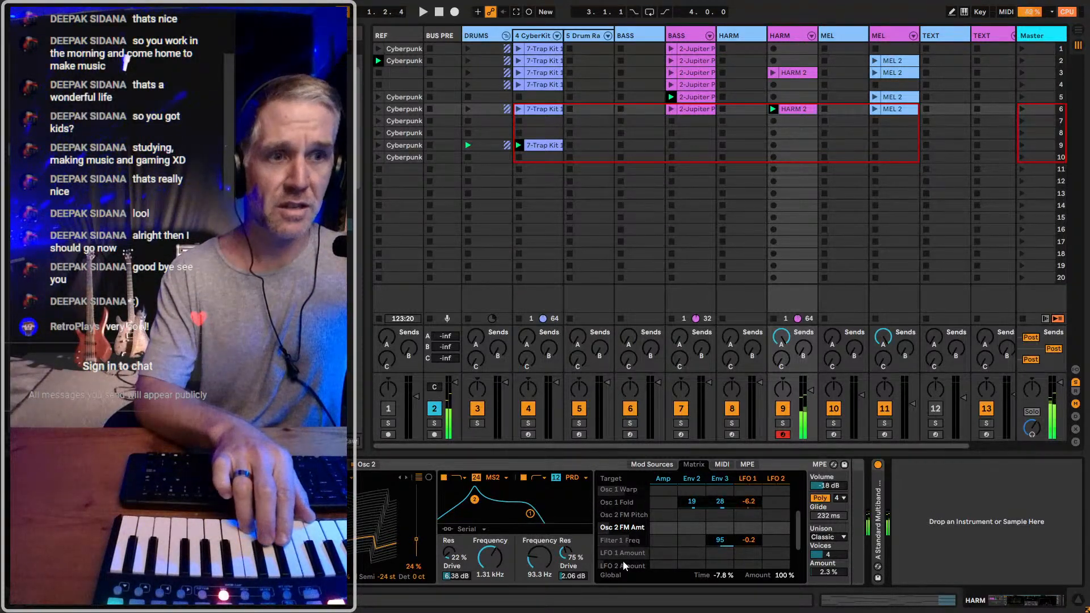
Show oscillator 2 of track 9's synth, then select HARM track 8 and close its Massive X window
click(366, 467)
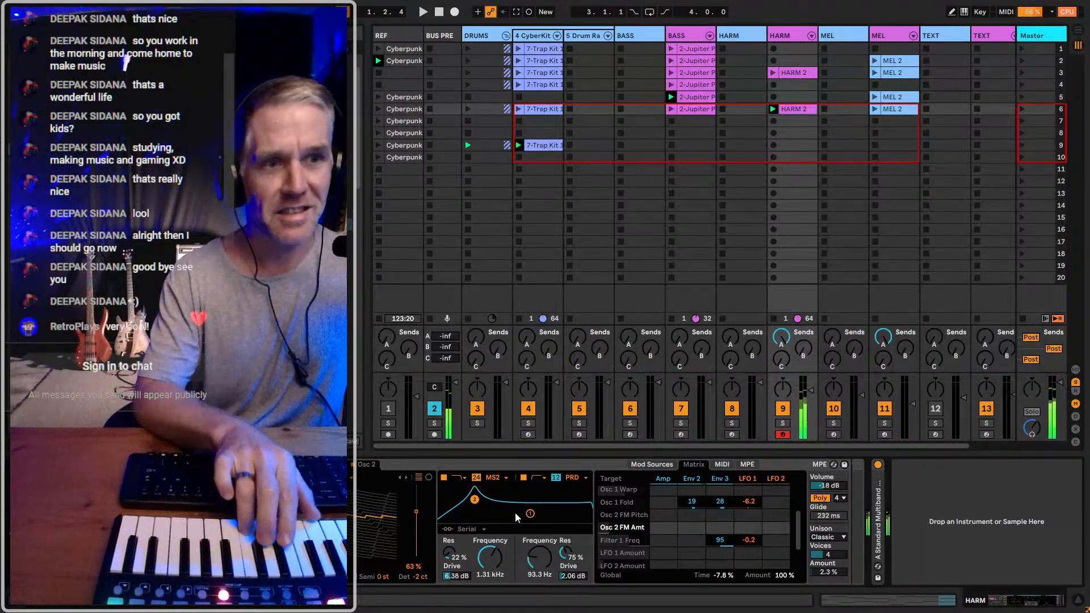
click(746, 38)
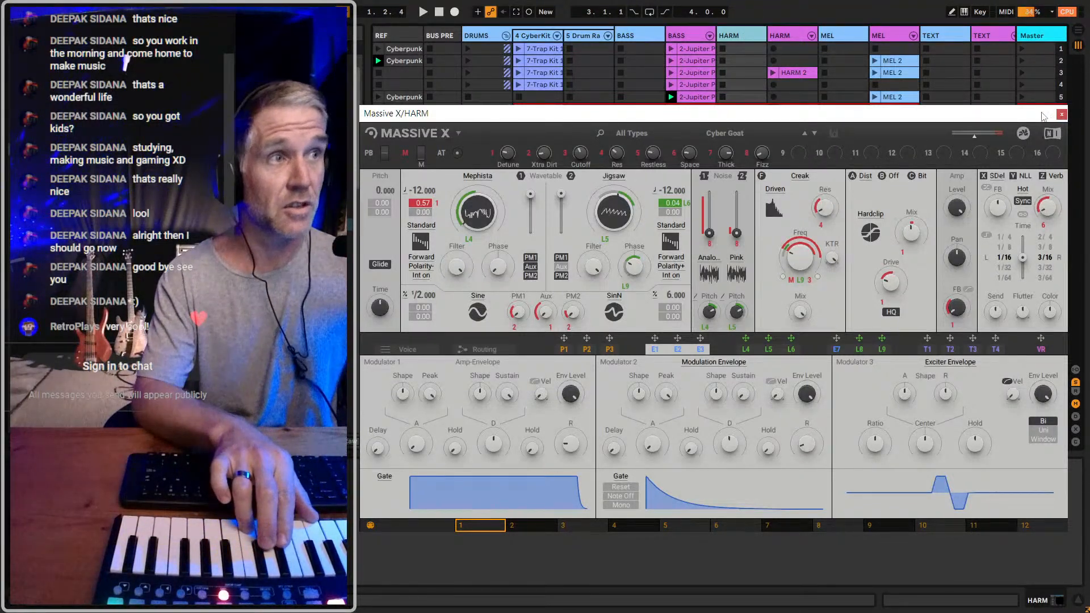
click(1061, 115)
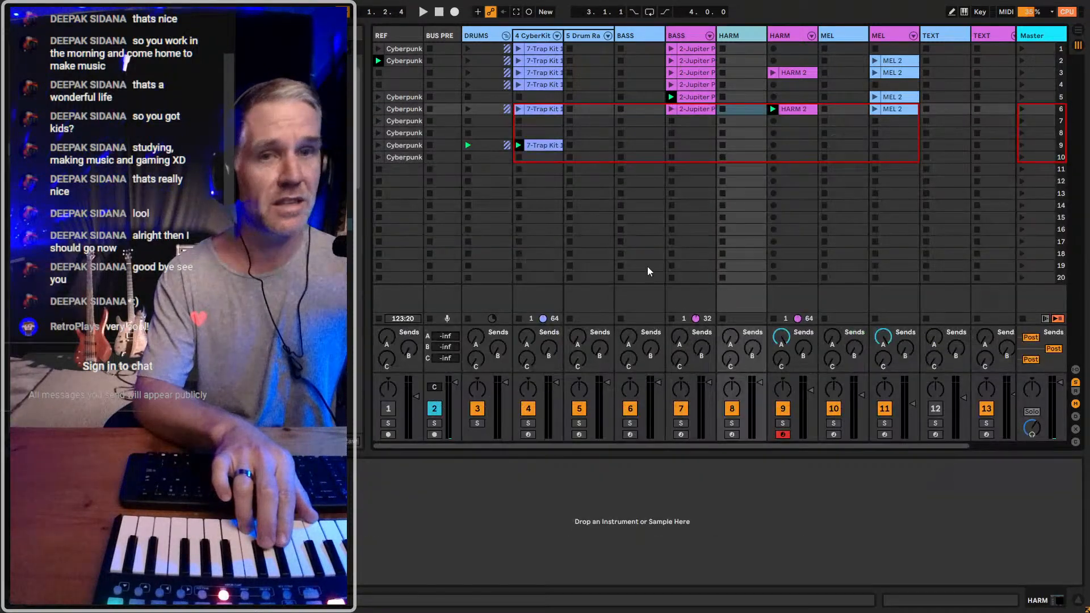
Return to HARM track 9's synth and advance oscillator 2 by three wavetables
click(785, 36)
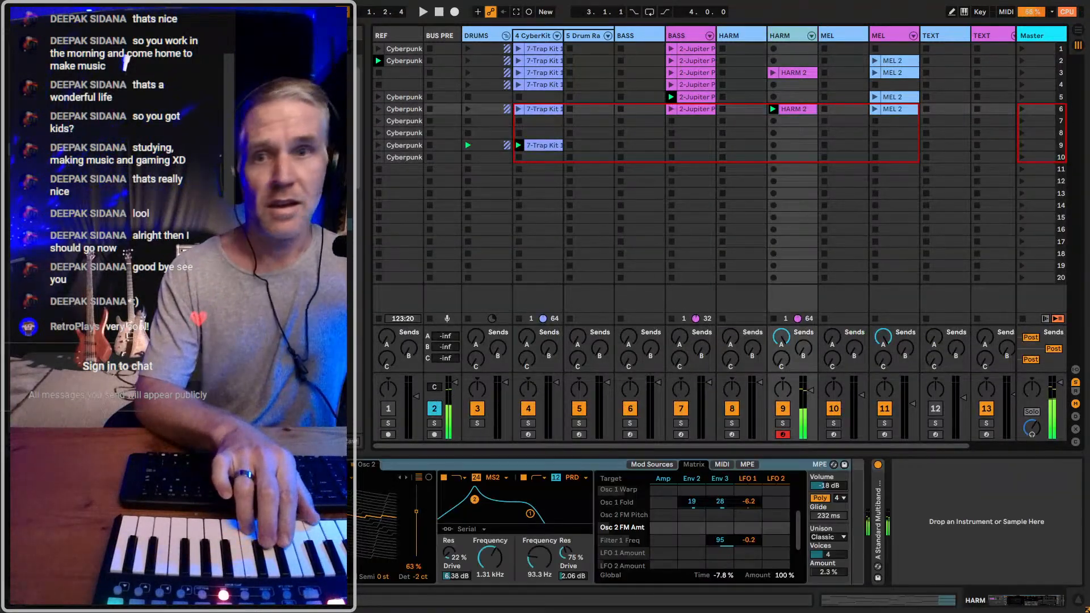
click(499, 464)
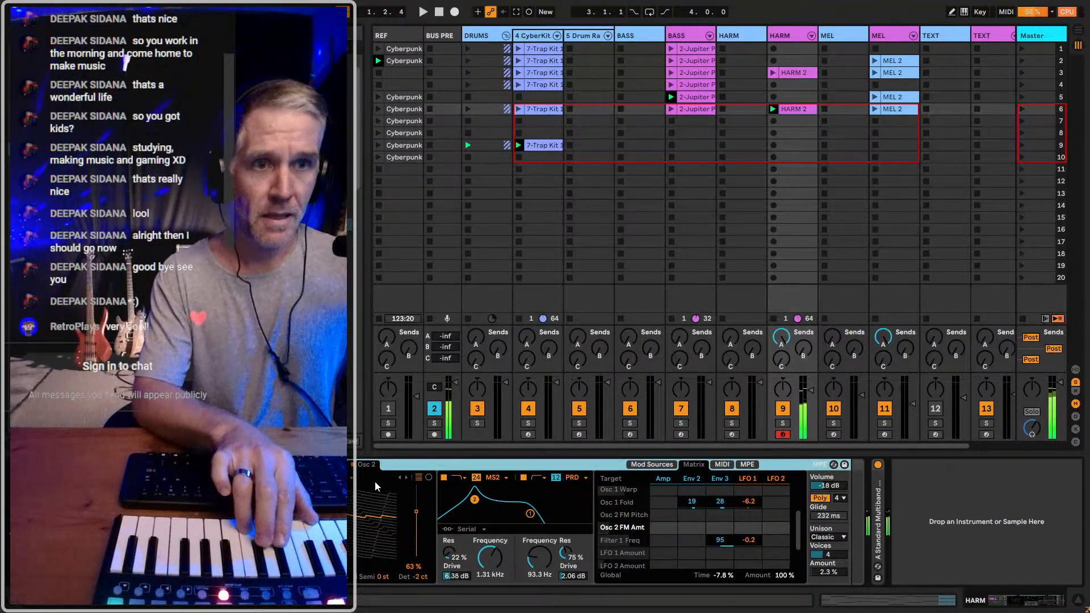
click(406, 478)
click(405, 478)
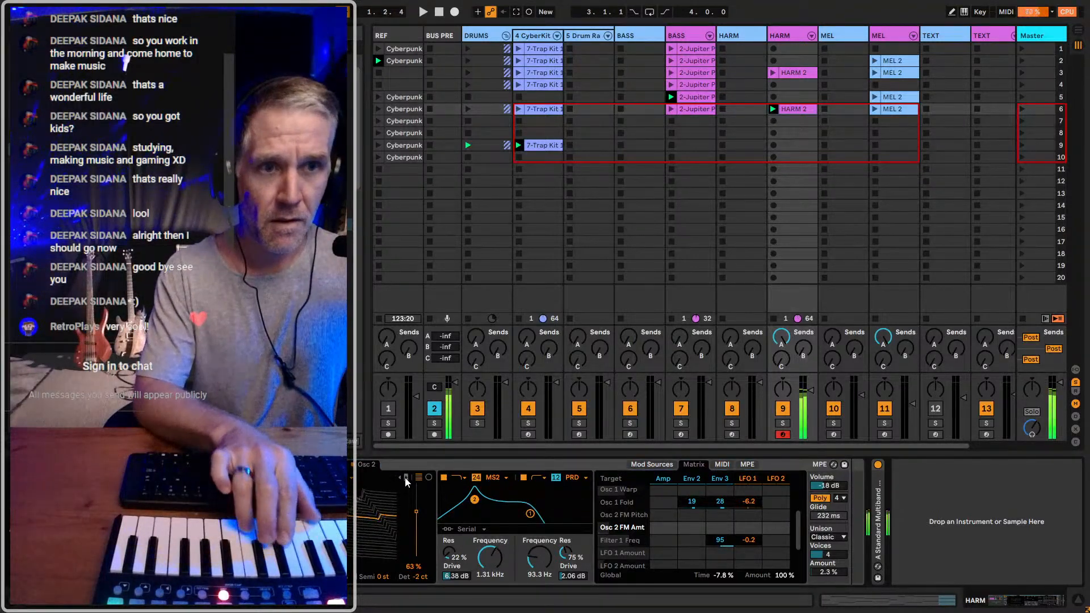
click(406, 478)
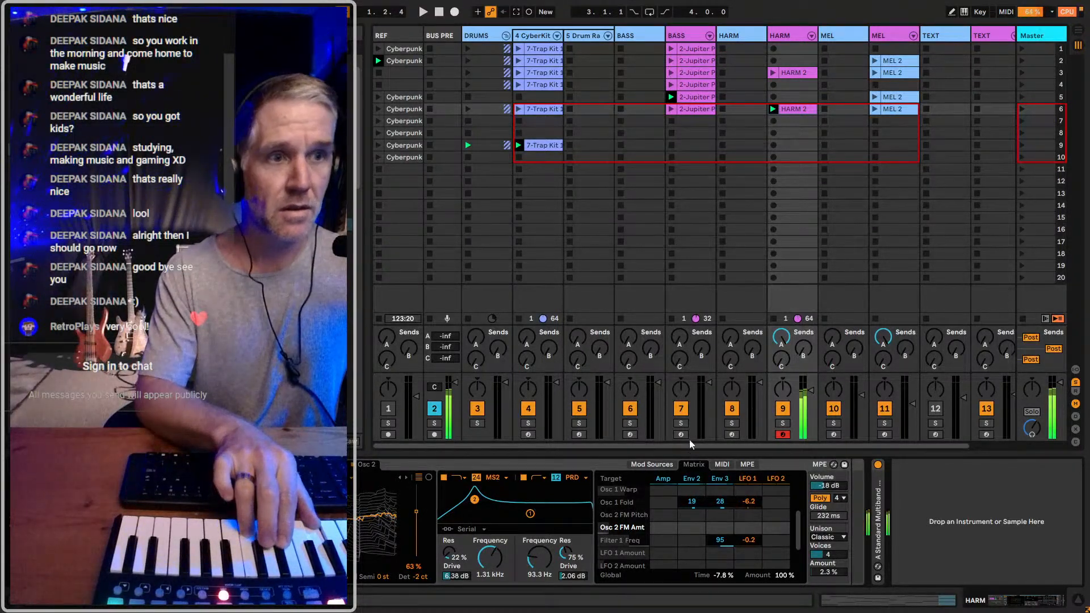
Alternate the record arm between HARM tracks 8 and 9 to compare their sounds, leaving track 9 armed
click(732, 435)
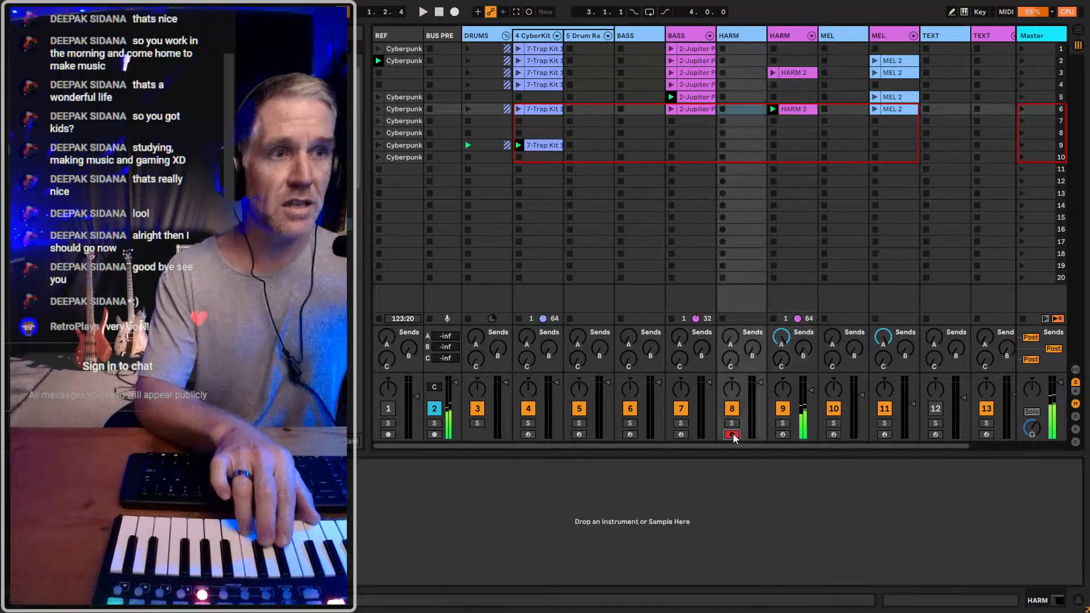
click(782, 434)
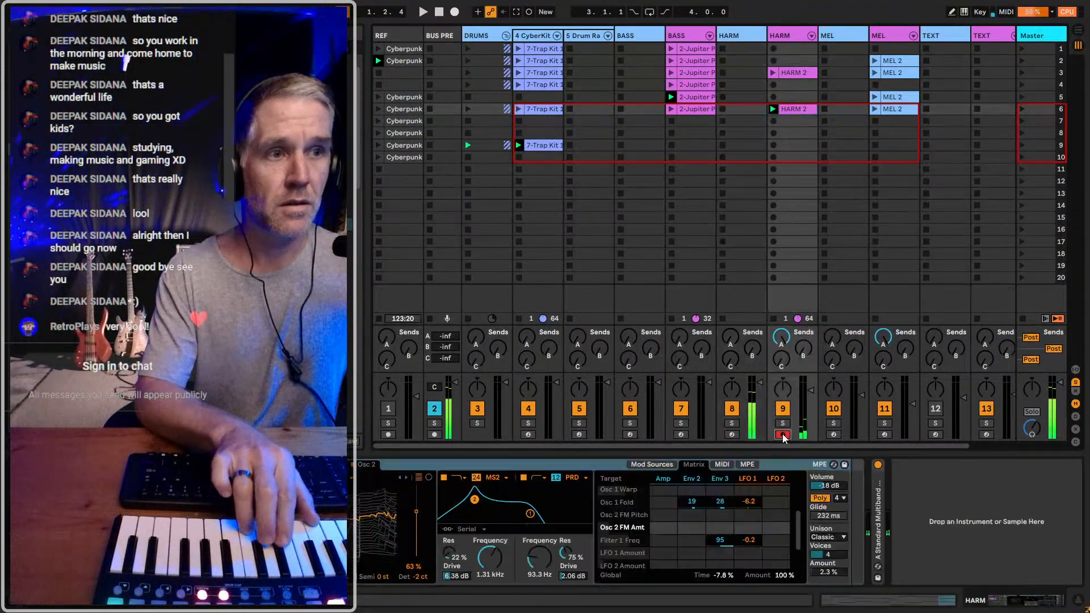
click(730, 434)
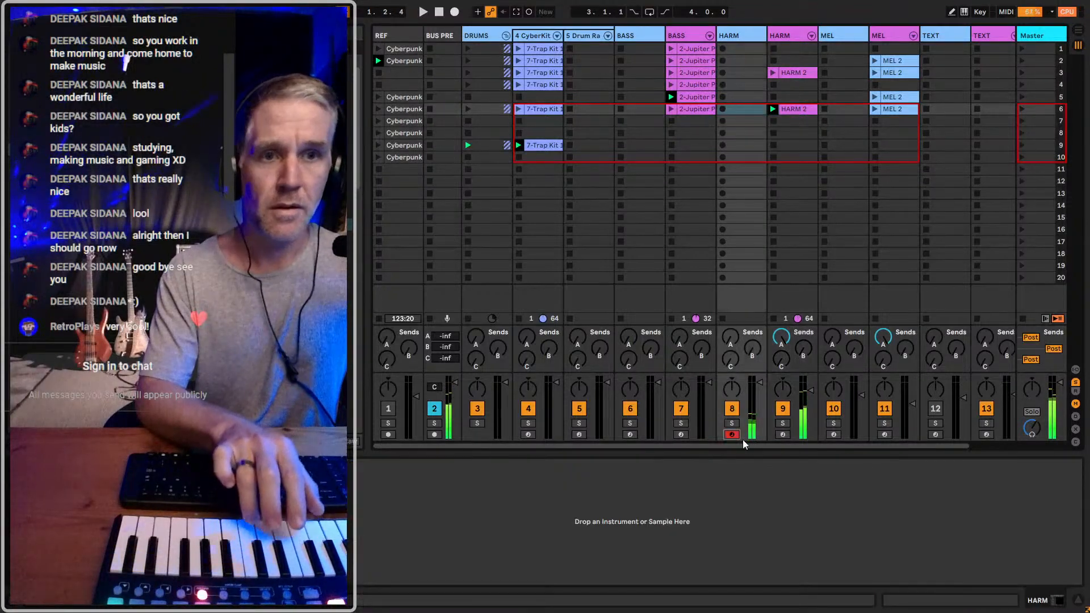
click(783, 434)
click(783, 434)
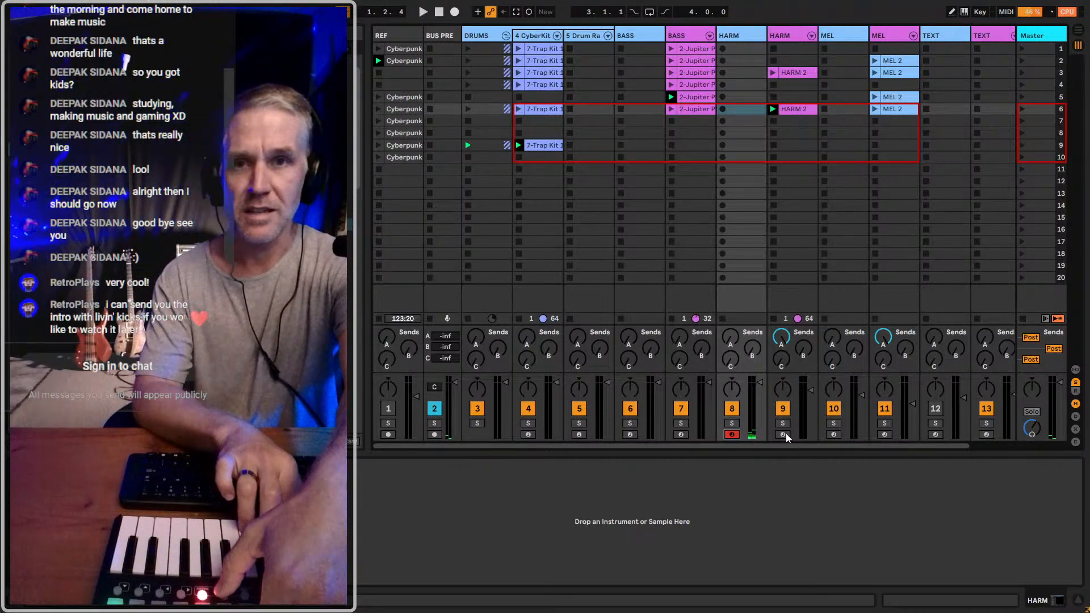
click(783, 434)
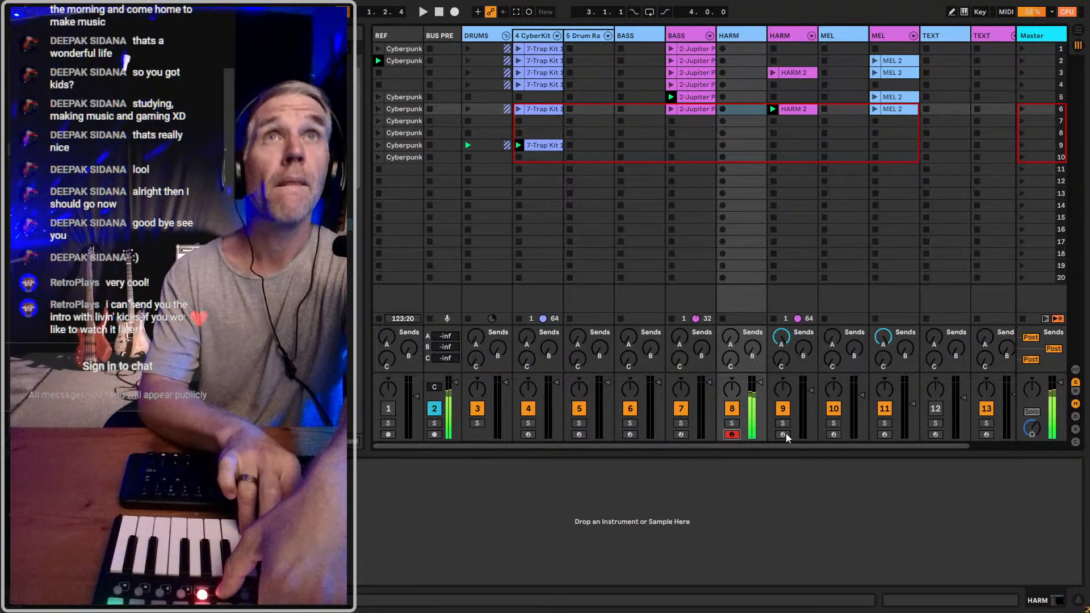
click(784, 434)
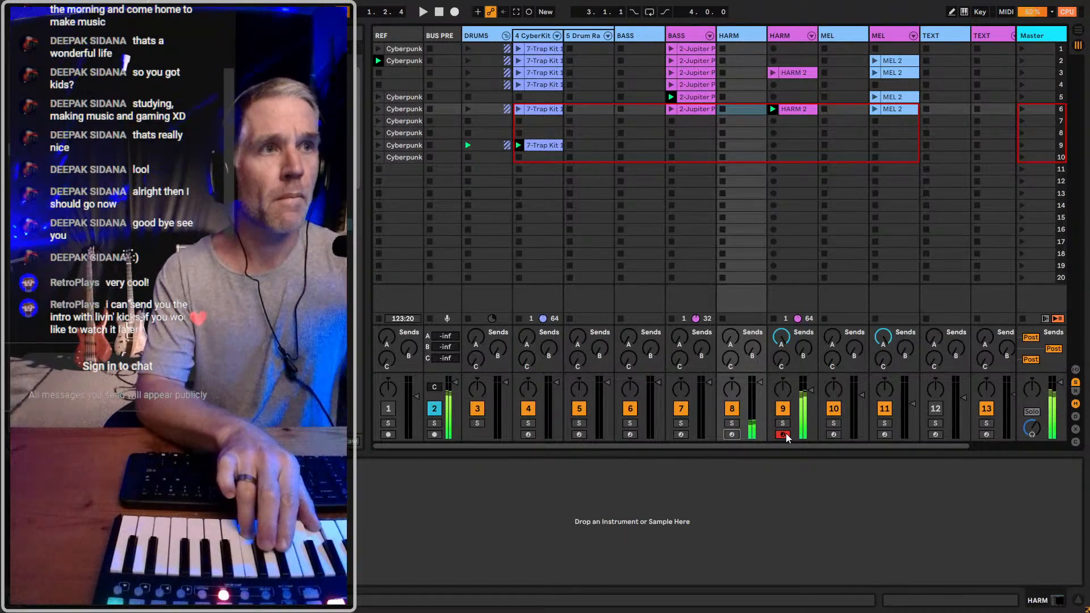
Advance track 9's oscillator 2 by two wavetables with its position at 77%, then switch to HARM track 8 for comparison
click(794, 37)
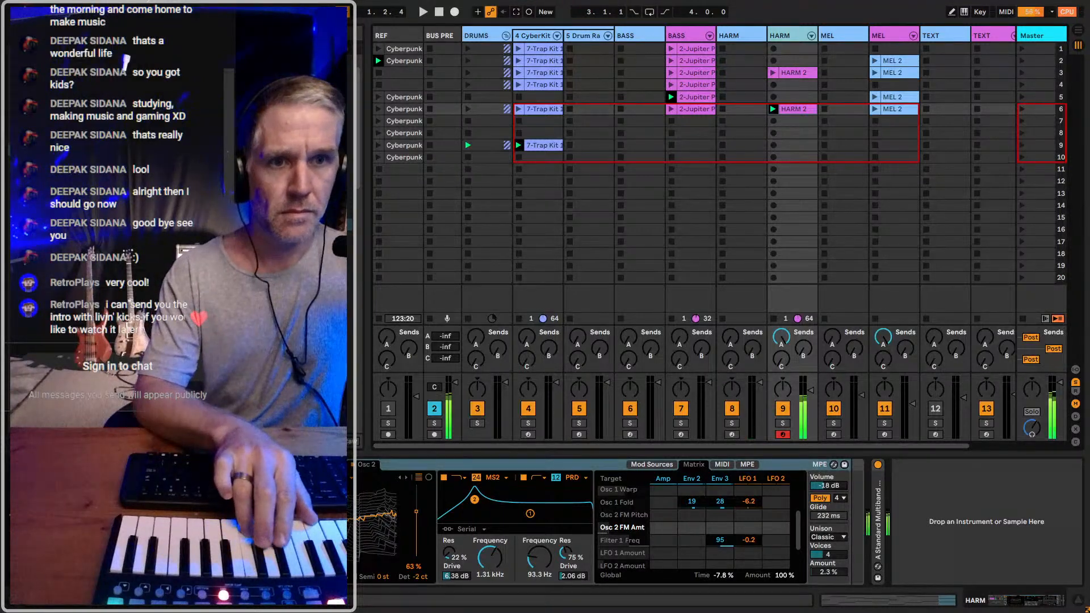
click(407, 477)
drag(416, 512, 416, 542)
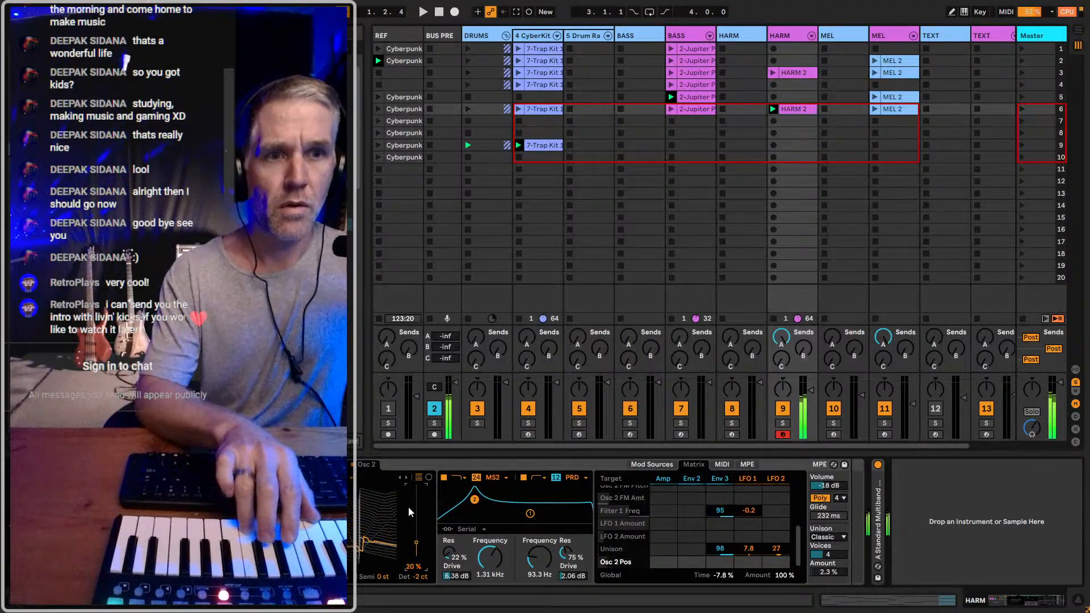
click(407, 477)
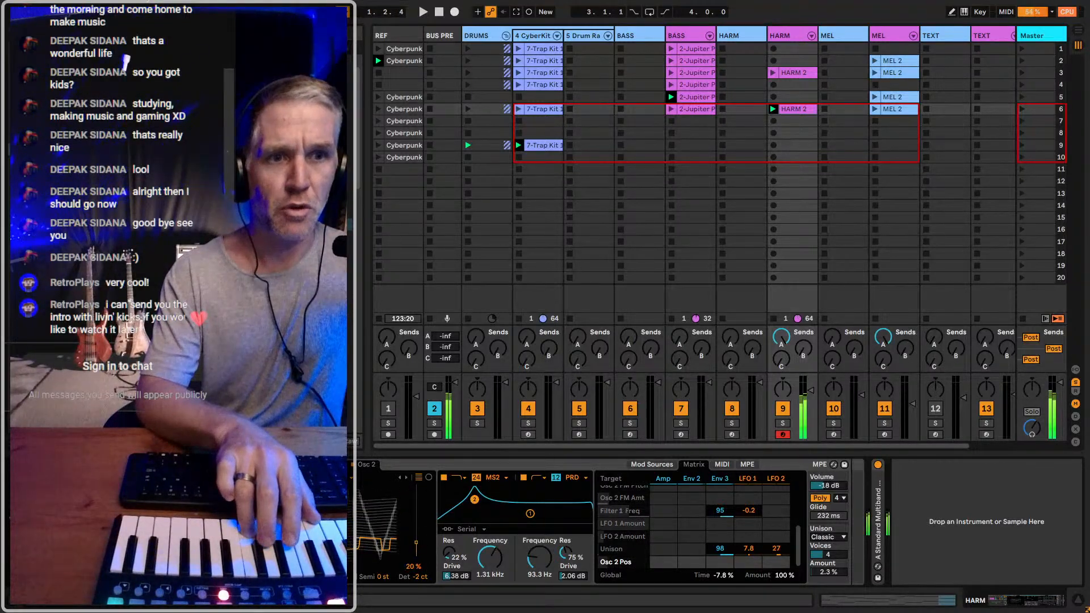
drag(416, 542, 416, 502)
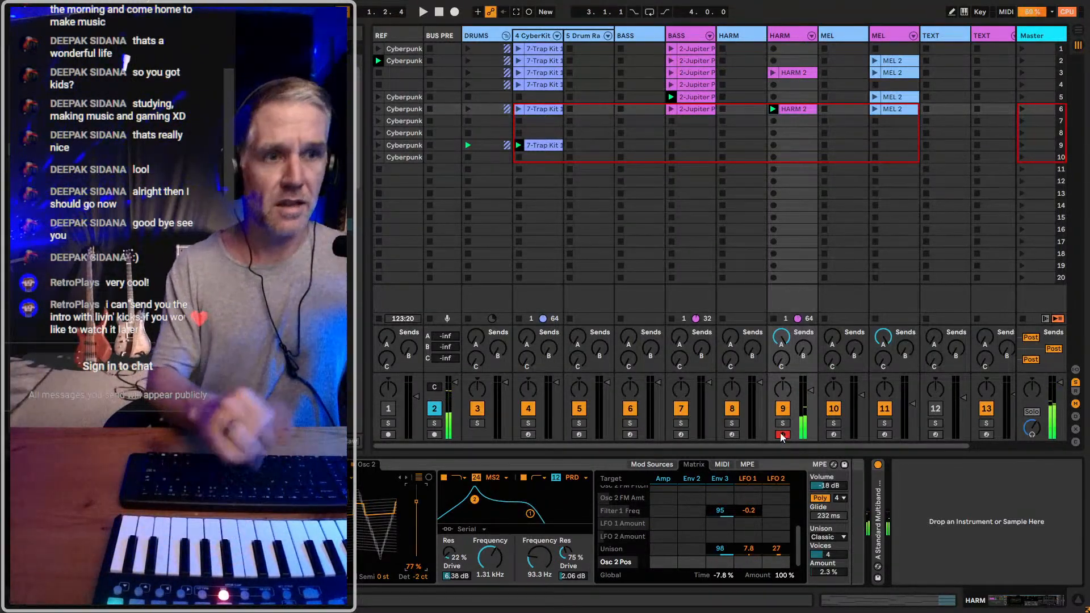
click(731, 434)
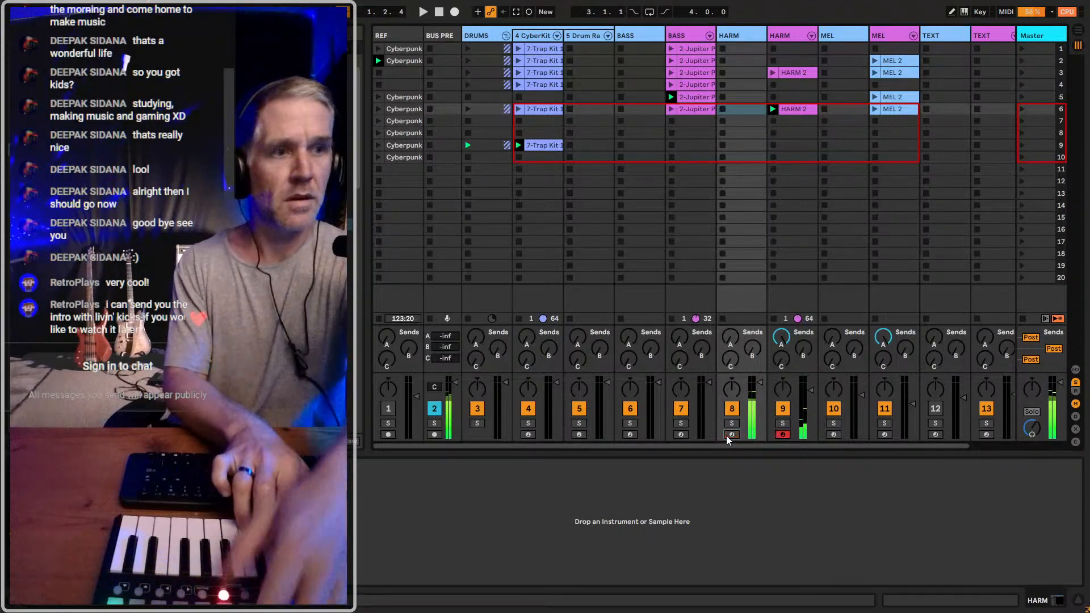
Return to HARM track 9's synth, then set filter 1's drive to 6.19 dB and oscillator 2's position to 79%
click(781, 35)
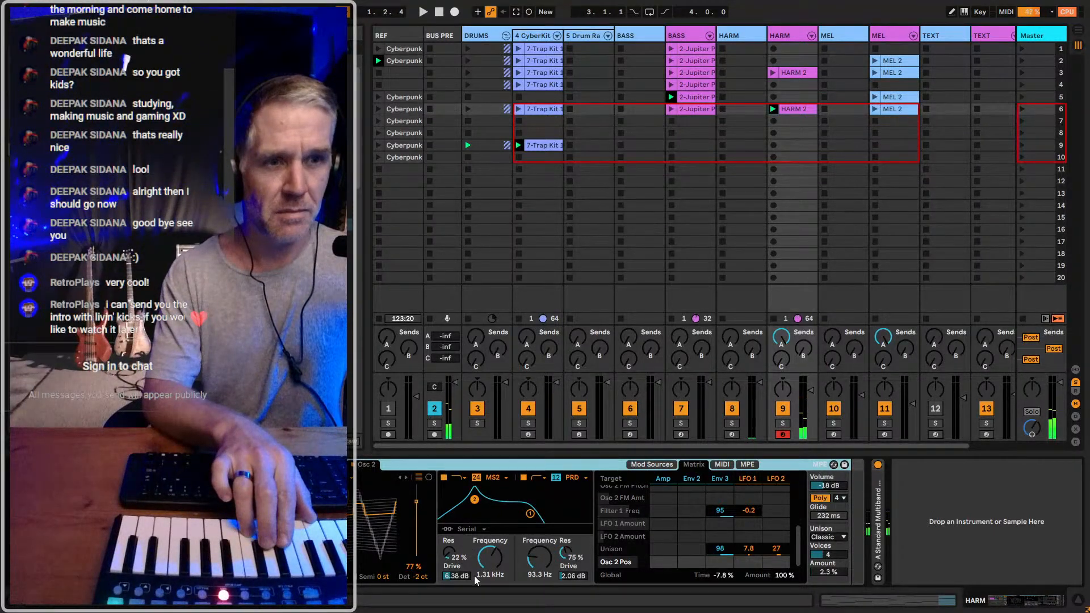
drag(457, 576, 456, 577)
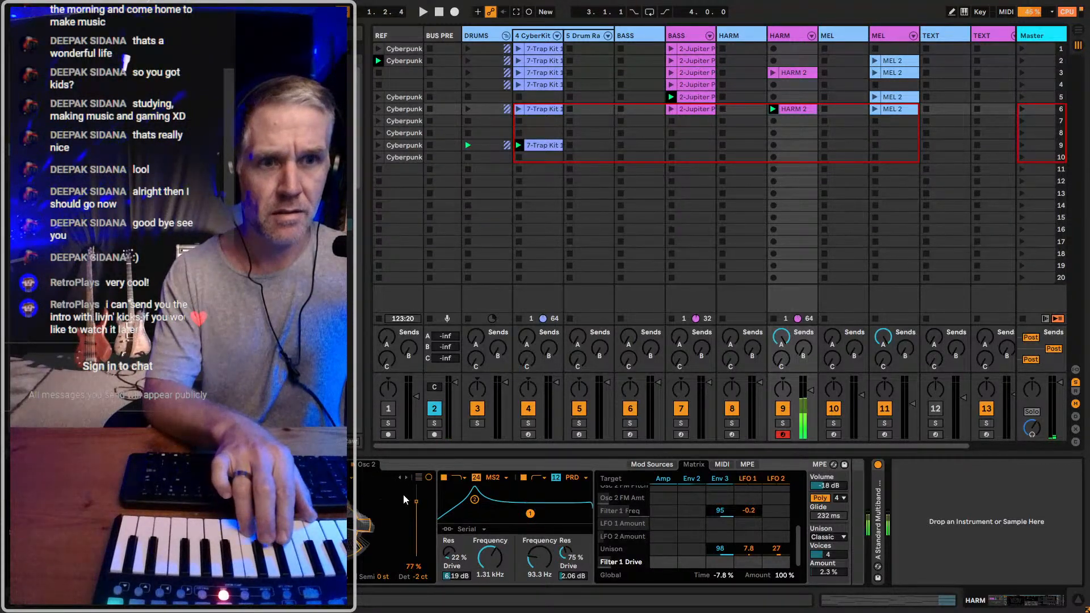
mouse_move(403, 499)
mouse_down()
mouse_move(403, 514)
mouse_move(417, 499)
mouse_up()
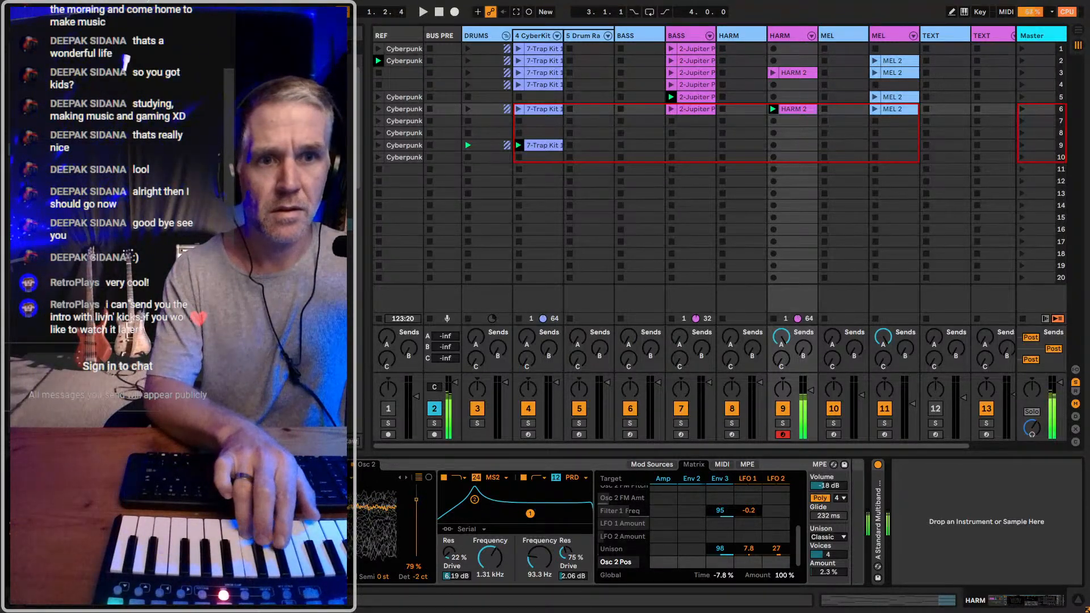
Advance oscillator 2 by three wavetables with its position at 8.4%, and compare against HARM track 8 before re-arming track 9
click(406, 478)
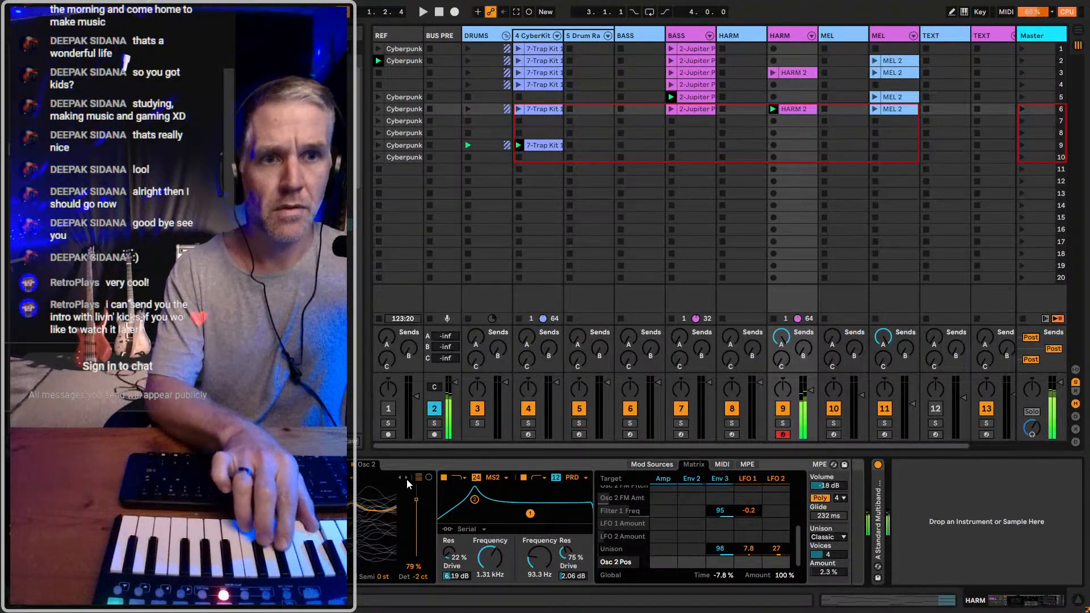
drag(416, 500, 416, 550)
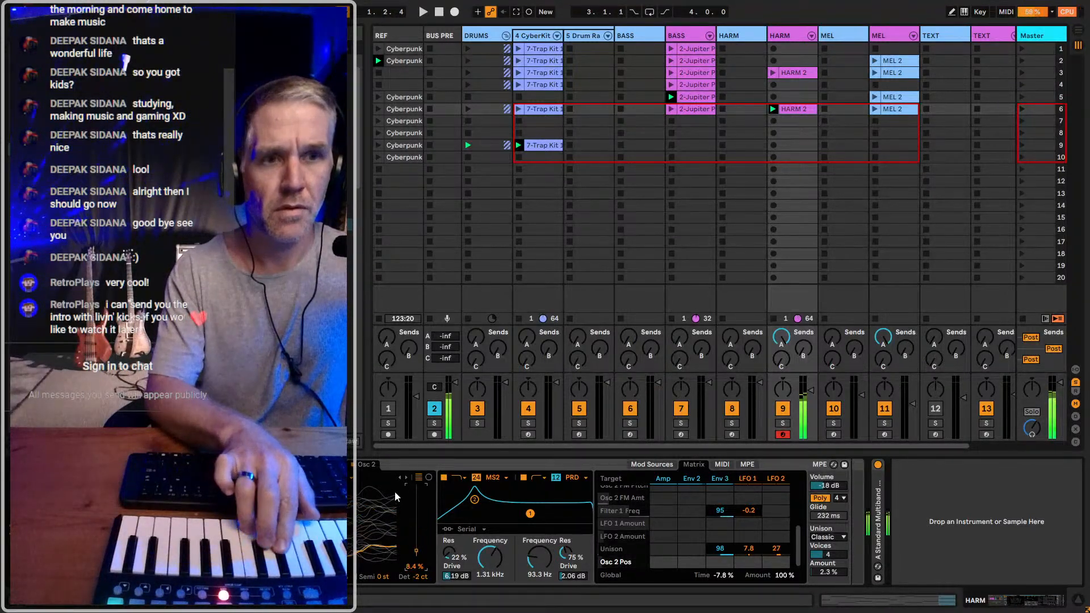
click(406, 479)
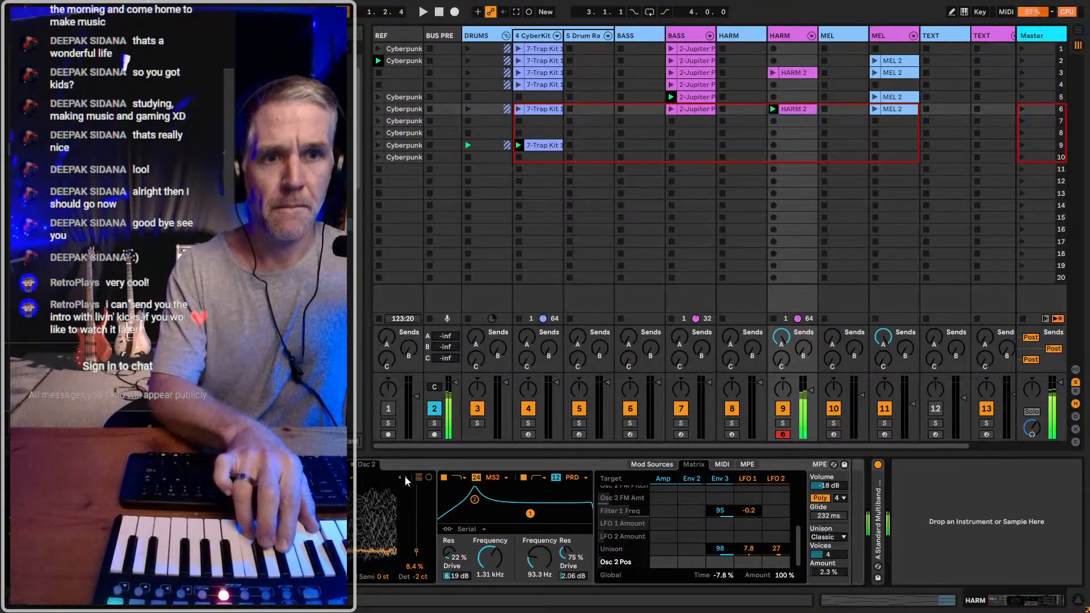
click(406, 478)
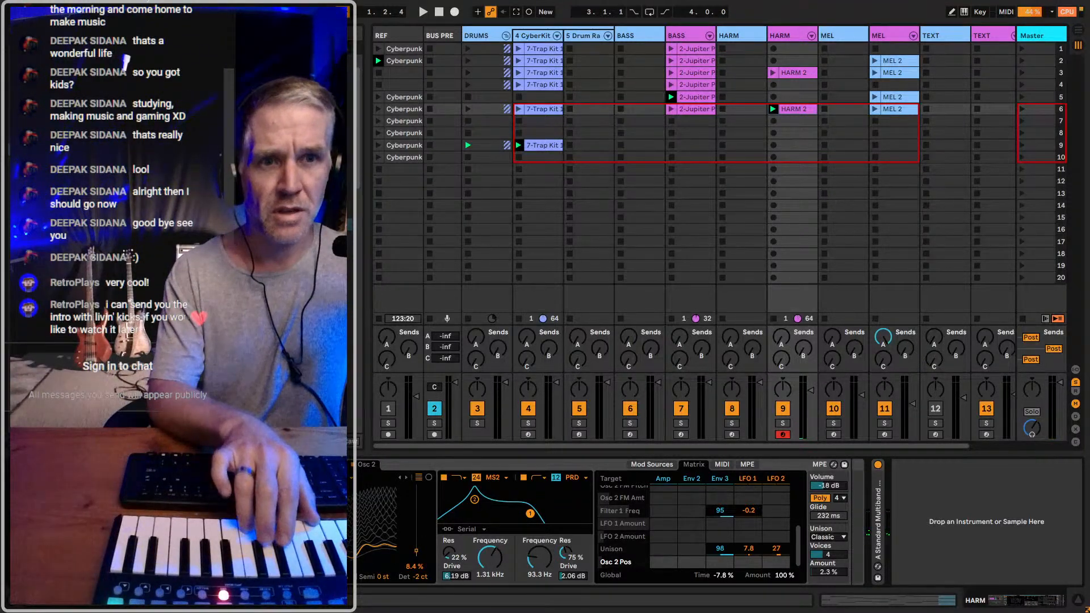
click(732, 434)
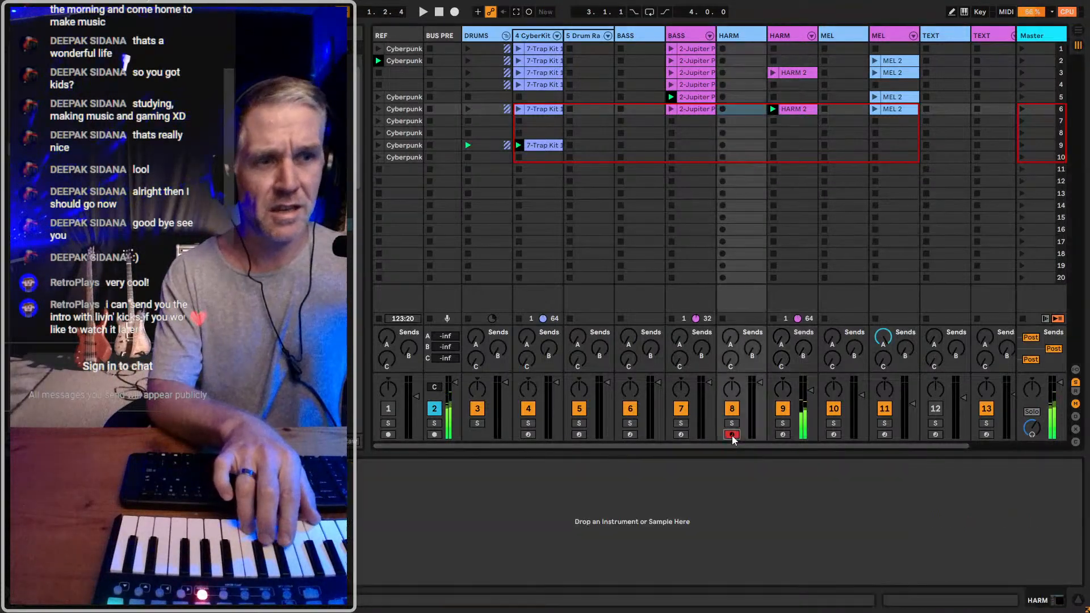
click(783, 435)
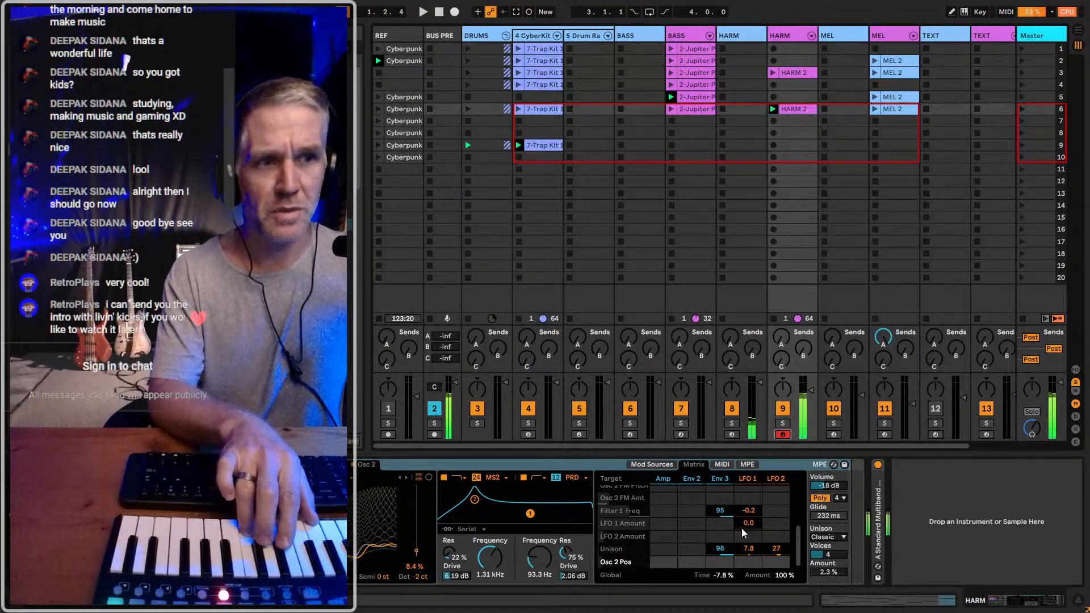
Try modulating Osc 2 FM Amt from Amp, then clear Amp's modulation of Osc 2 FM Amt and Osc 2 FM Pitch
scroll(656, 536, up, 1)
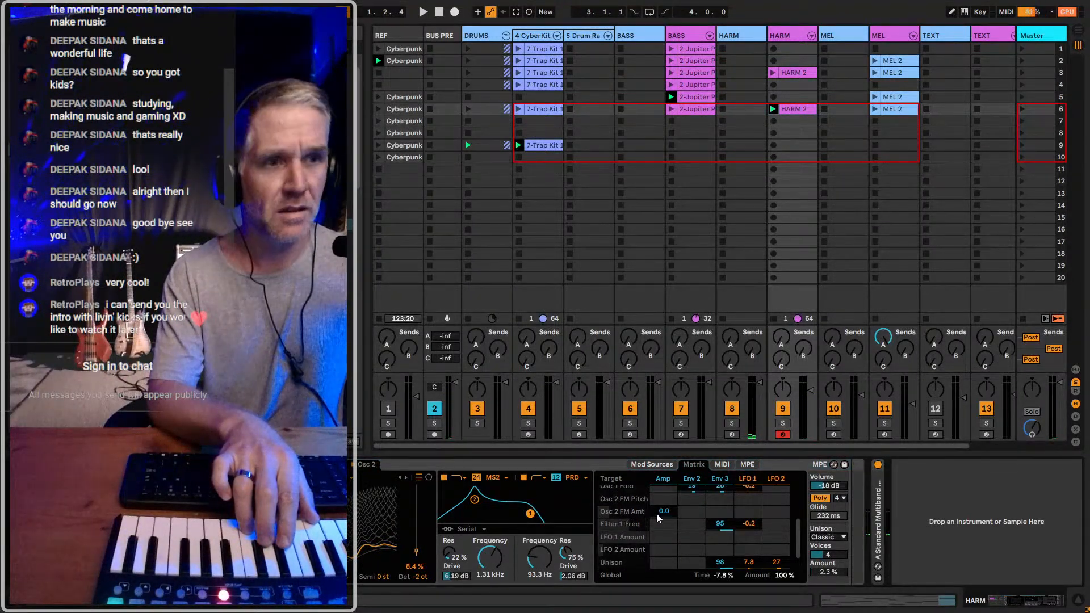
drag(656, 514, 664, 590)
double_click(662, 514)
double_click(663, 498)
Set the Osc 1 Fold modulation to 100 from Amp, 100 from Env 2 and 4.7 from Env 3
scroll(674, 548, up, 1)
drag(664, 500, 664, 448)
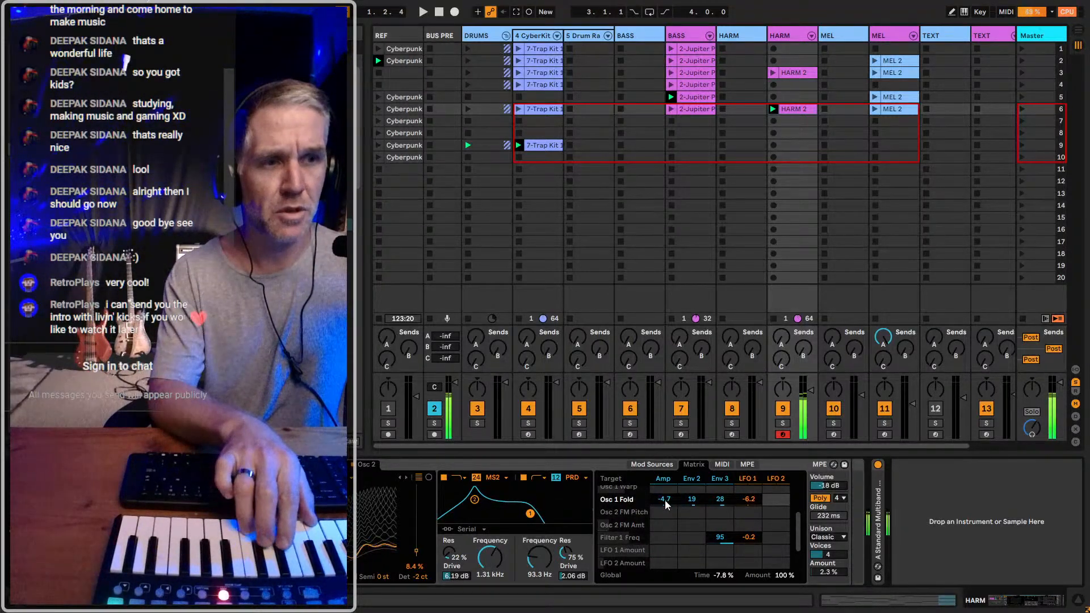
double_click(664, 500)
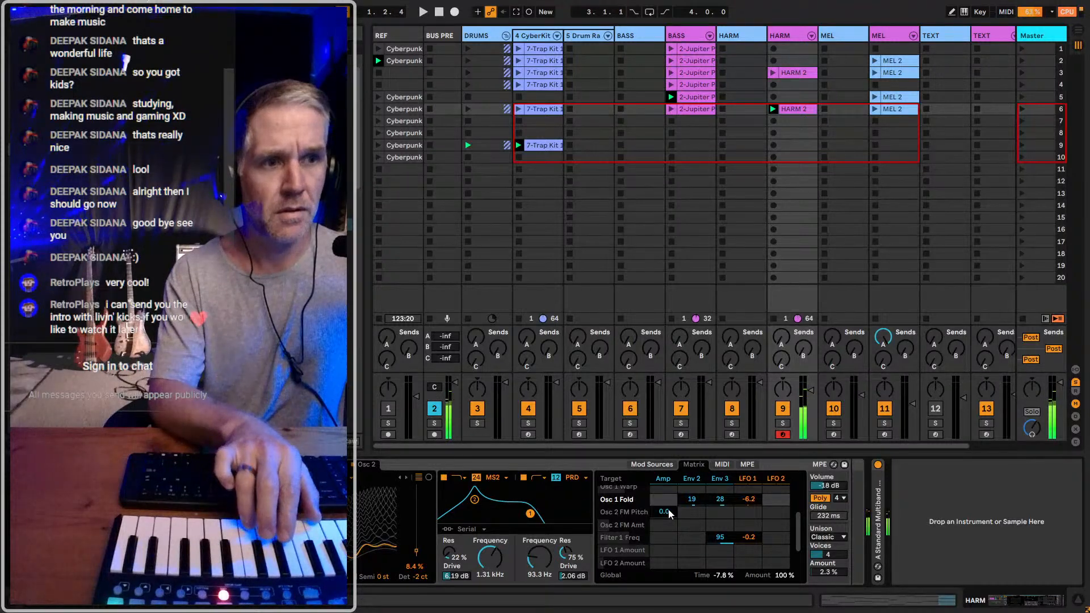
drag(664, 502, 664, 449)
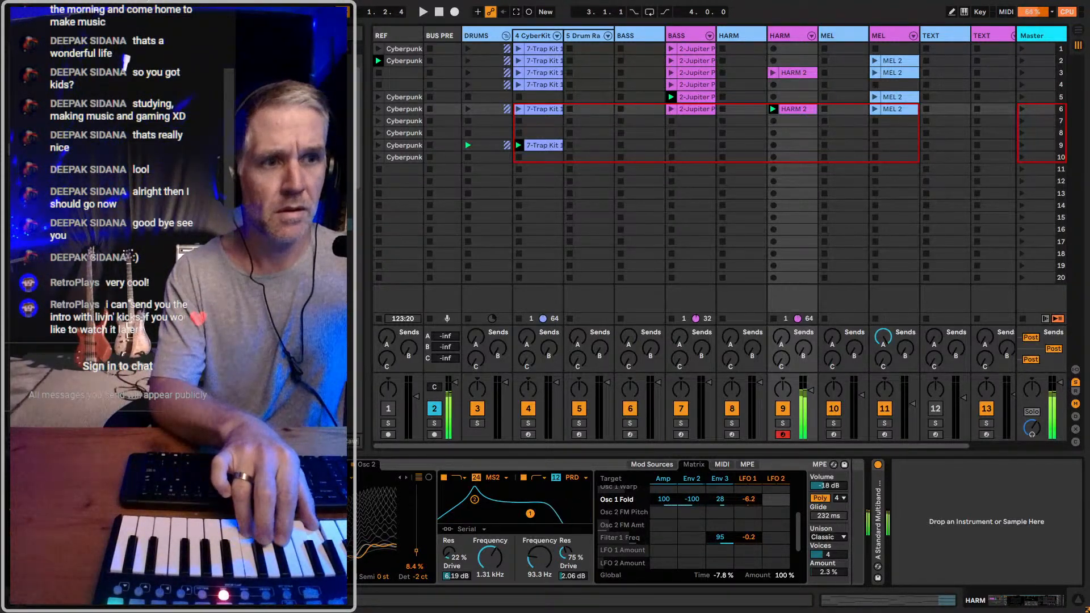
drag(692, 500, 723, 457)
drag(720, 499, 719, 523)
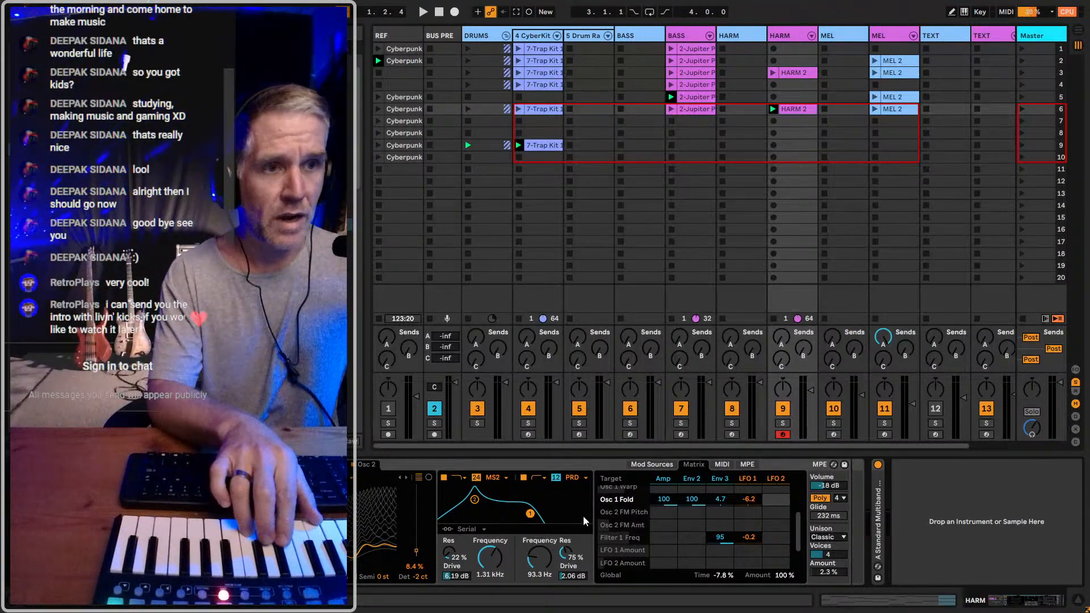
Try an Amp modulation of -100 on Unison, then clear it
scroll(612, 542, down, 2)
click(691, 566)
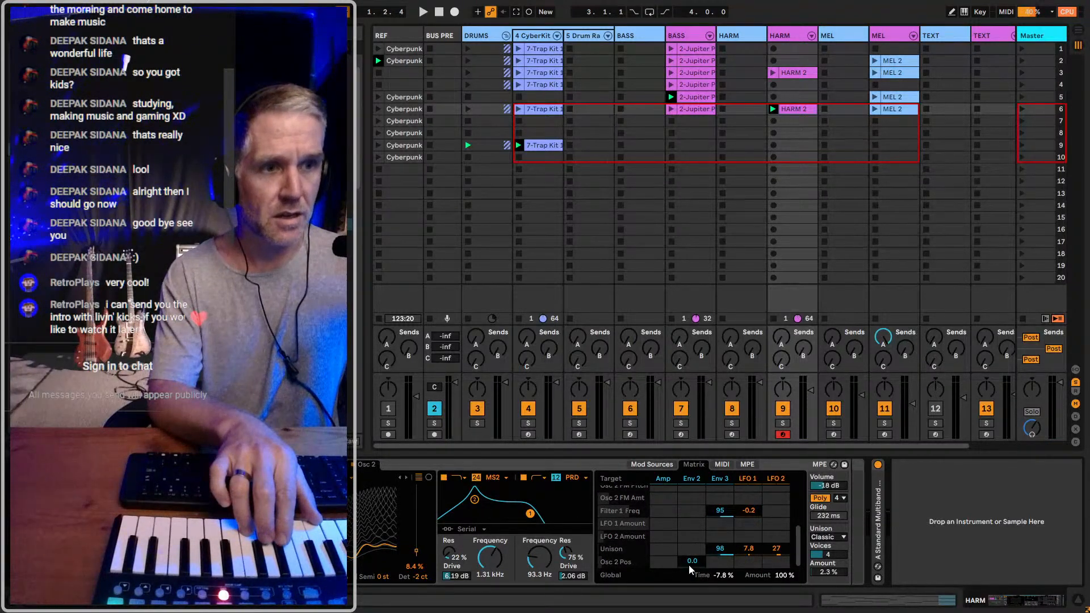
drag(667, 550, 666, 548)
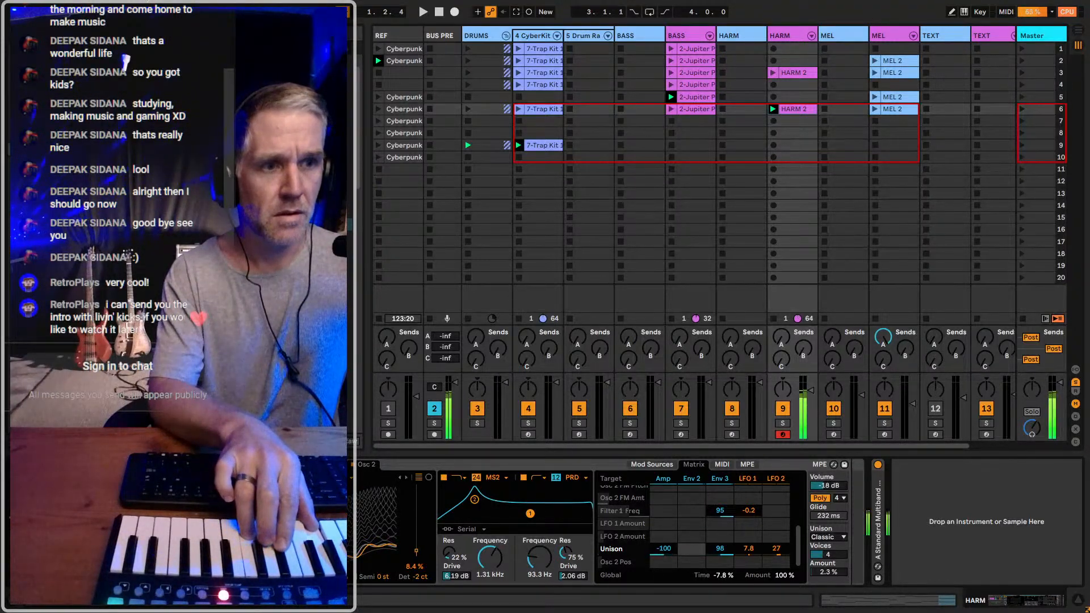
double_click(665, 549)
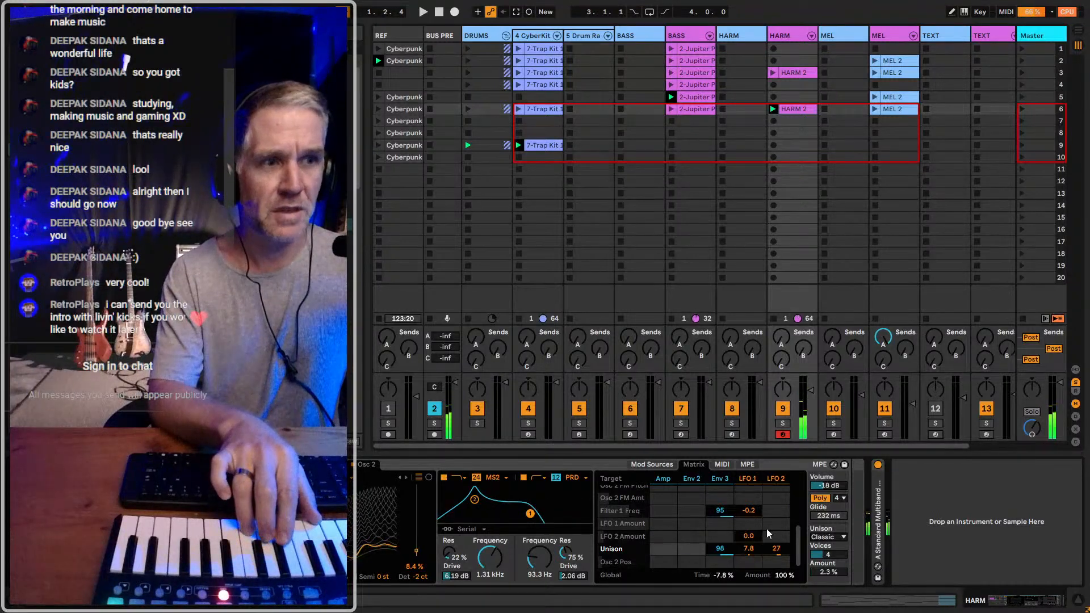
Lower filter 2's frequency to 20.0 Hz and compare with HARM track 8 before re-arming track 9
mouse_move(539, 559)
mouse_down()
mouse_move(539, 537)
mouse_move(537, 605)
mouse_move(537, 561)
mouse_up()
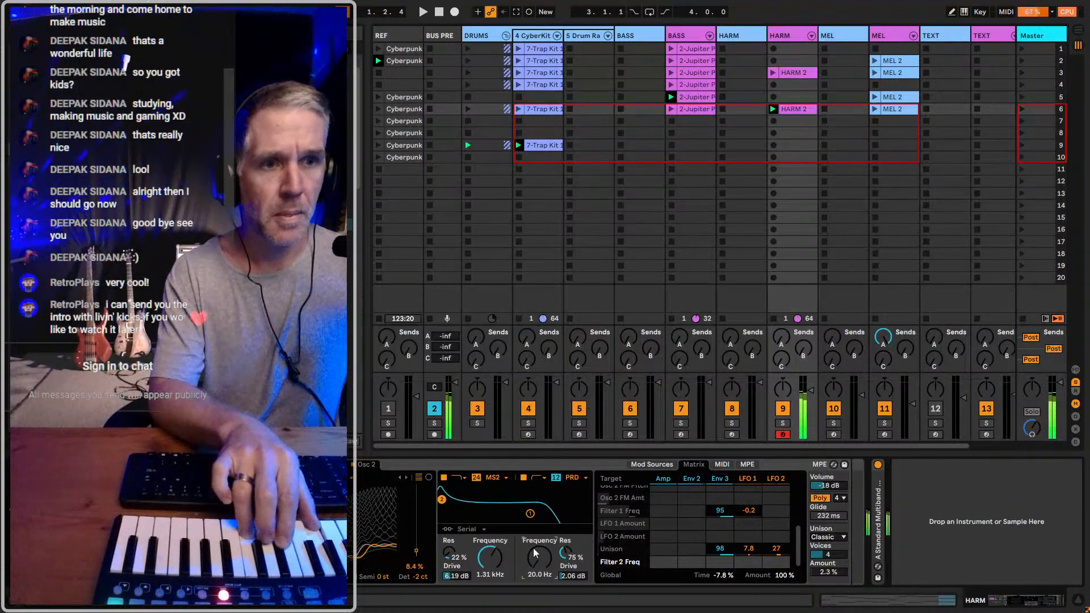
click(731, 436)
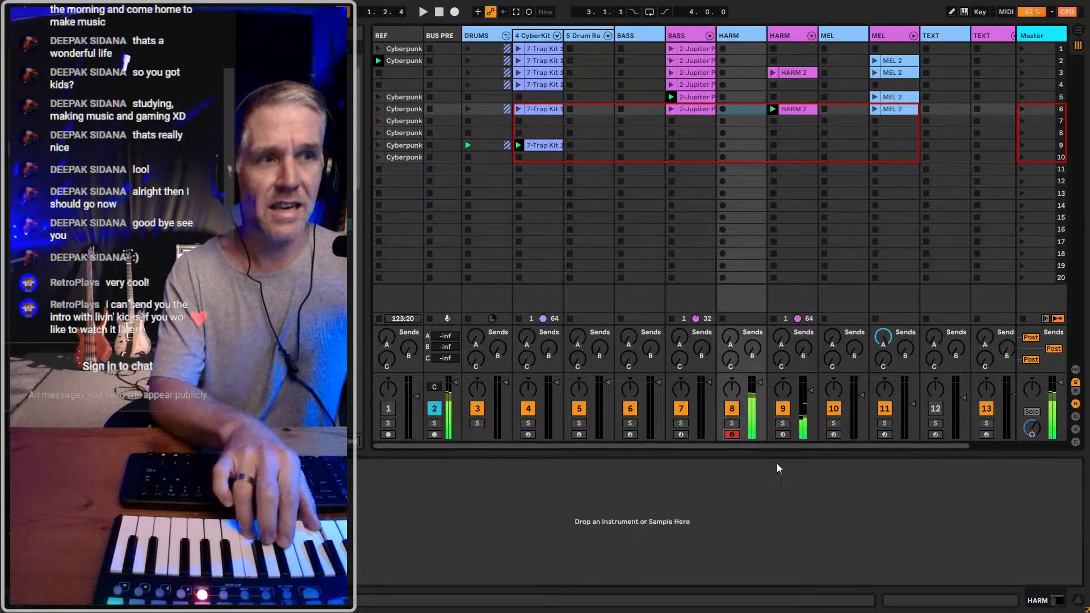
click(782, 435)
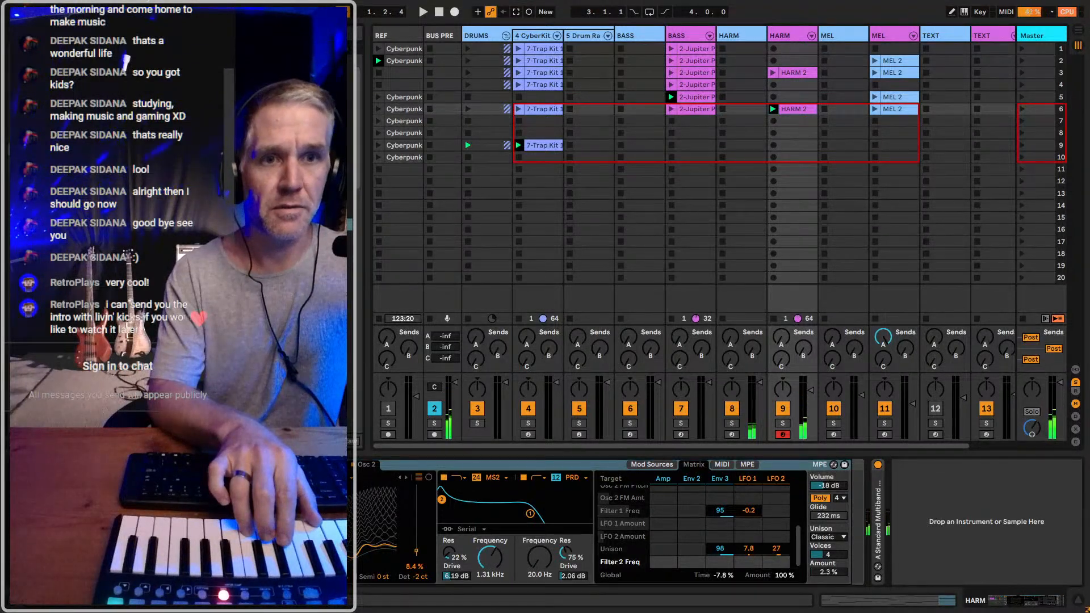
Reload the preset of HARM track 9's synth and switch it from mono to poly with four voices
key(Return)
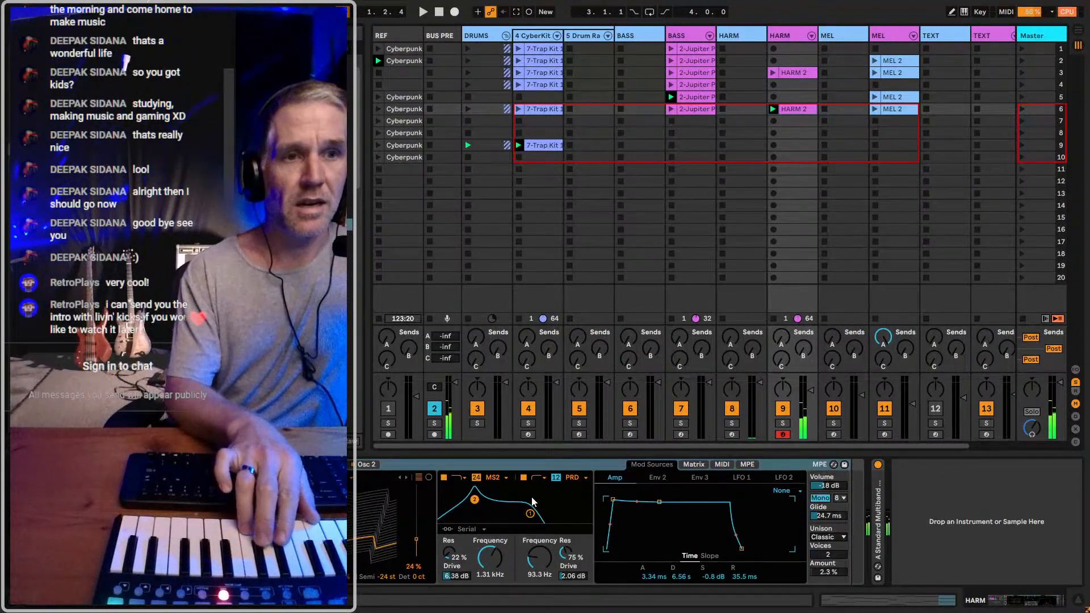
click(828, 499)
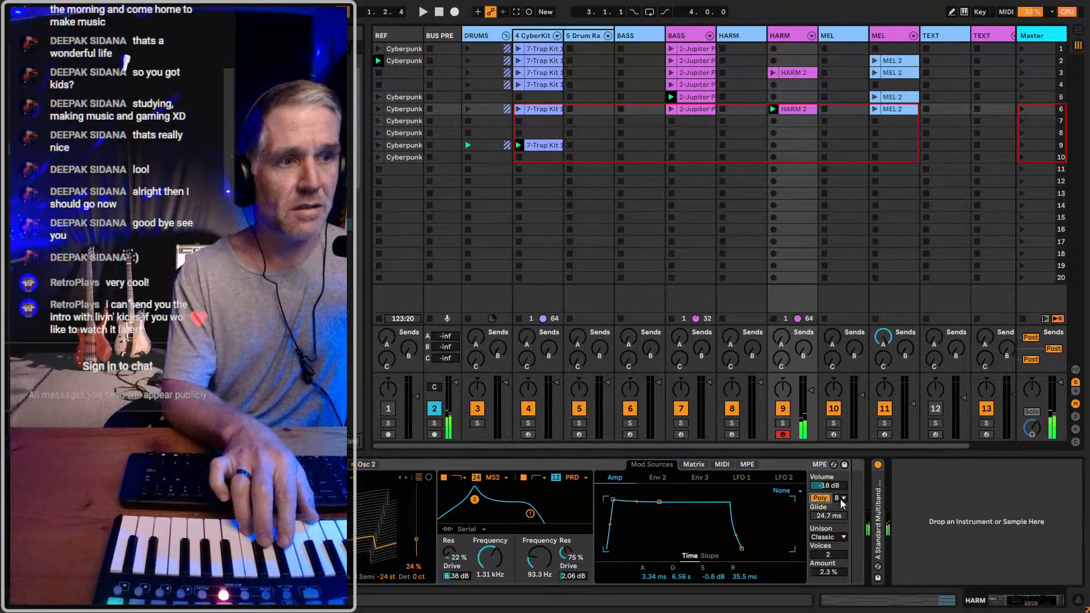
click(843, 499)
click(837, 528)
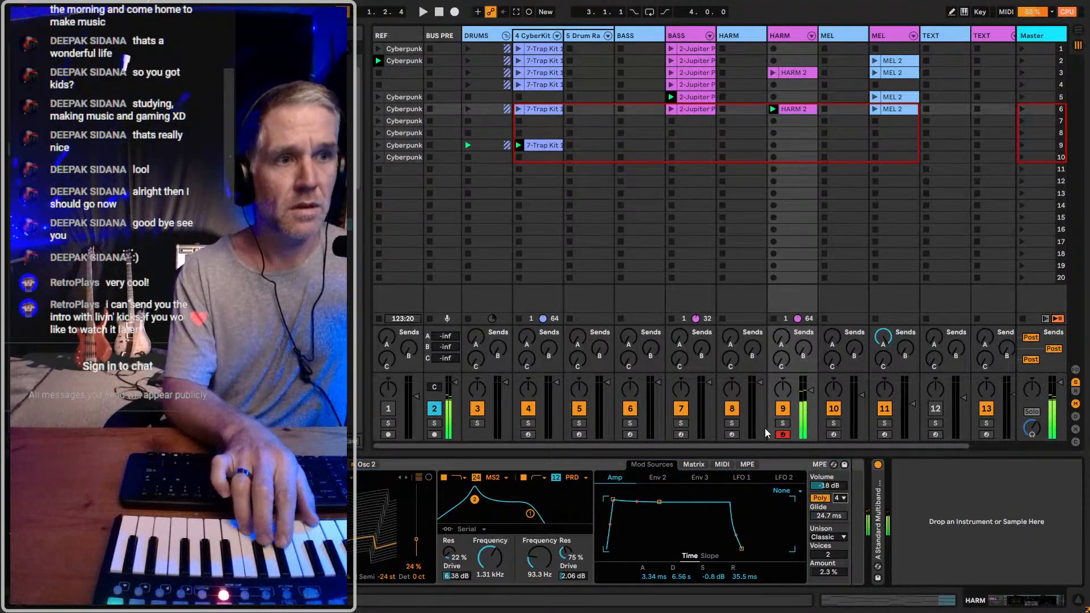
Alternate the record arm between HARM tracks 8 and 9 to compare the reloaded patch, leaving track 9 armed
click(732, 434)
click(783, 435)
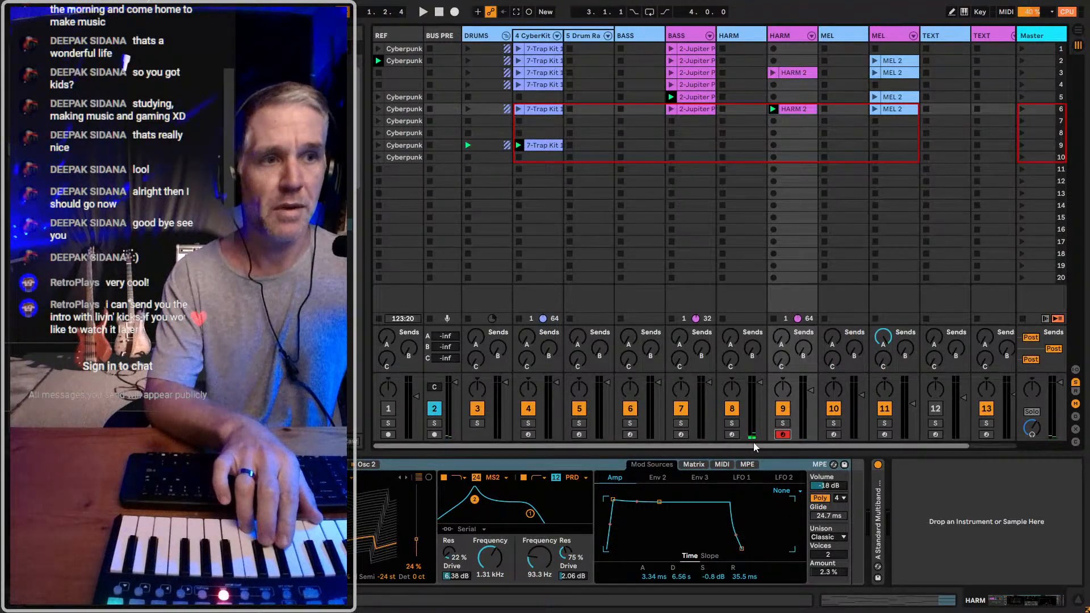
click(732, 435)
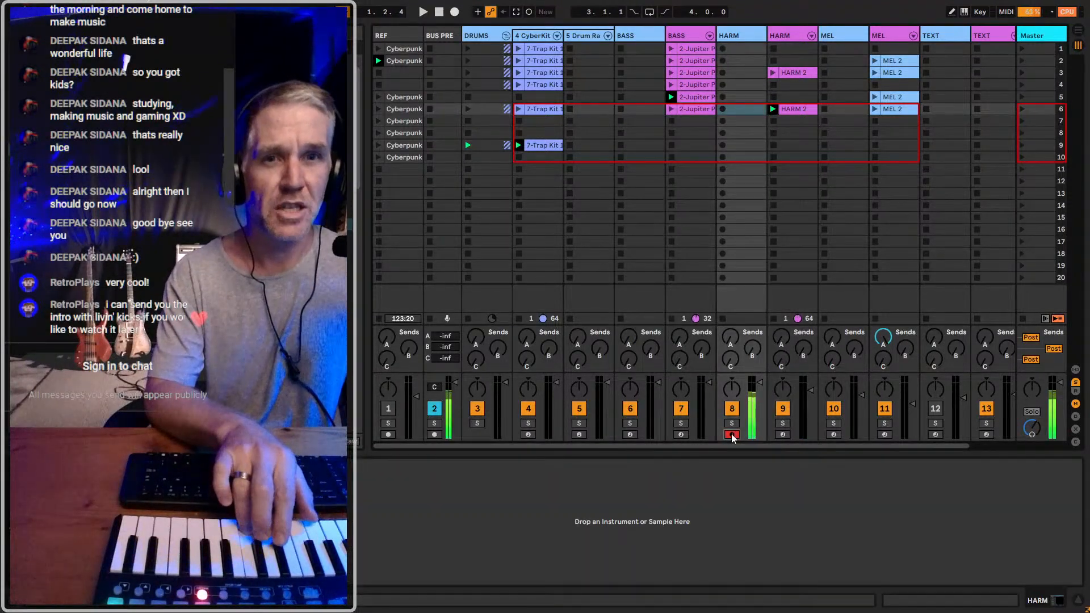
click(782, 435)
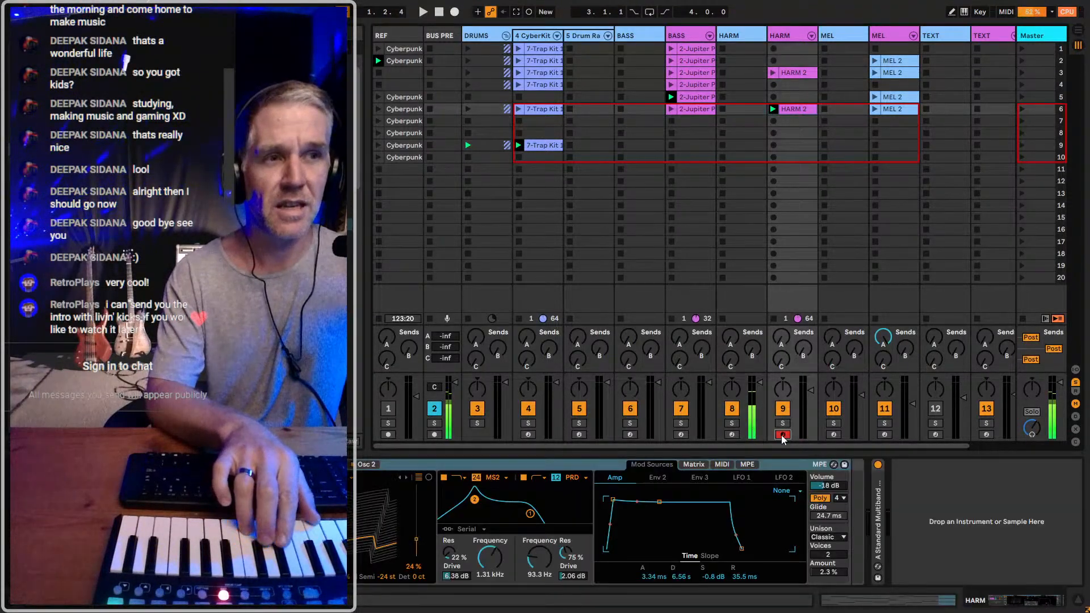
Show the synth's modulation matrix and set filter 2's frequency to 138 Hz with 55% resonance
click(693, 465)
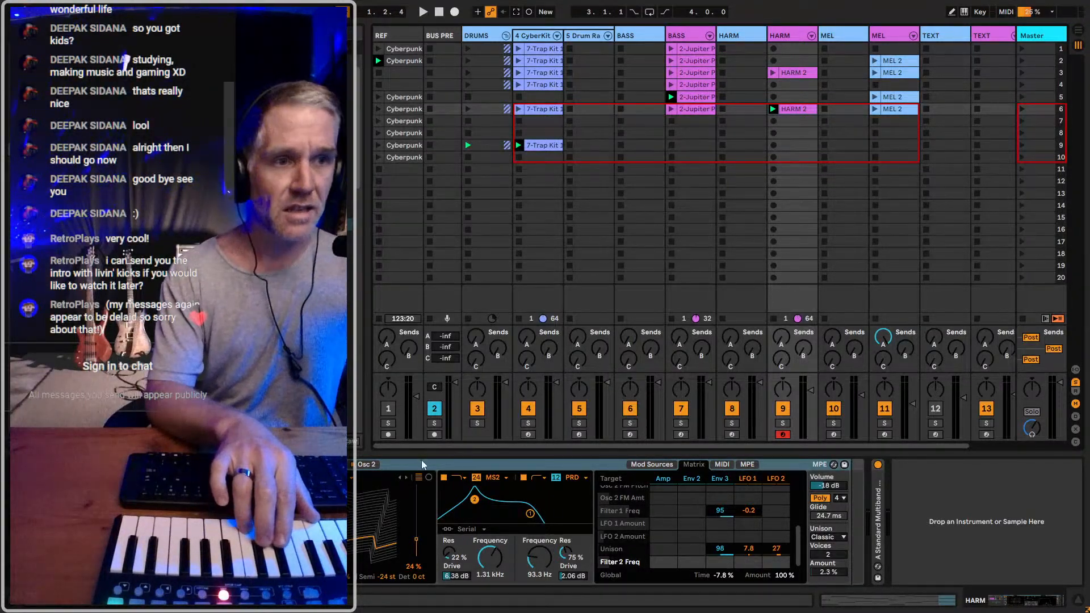
click(879, 474)
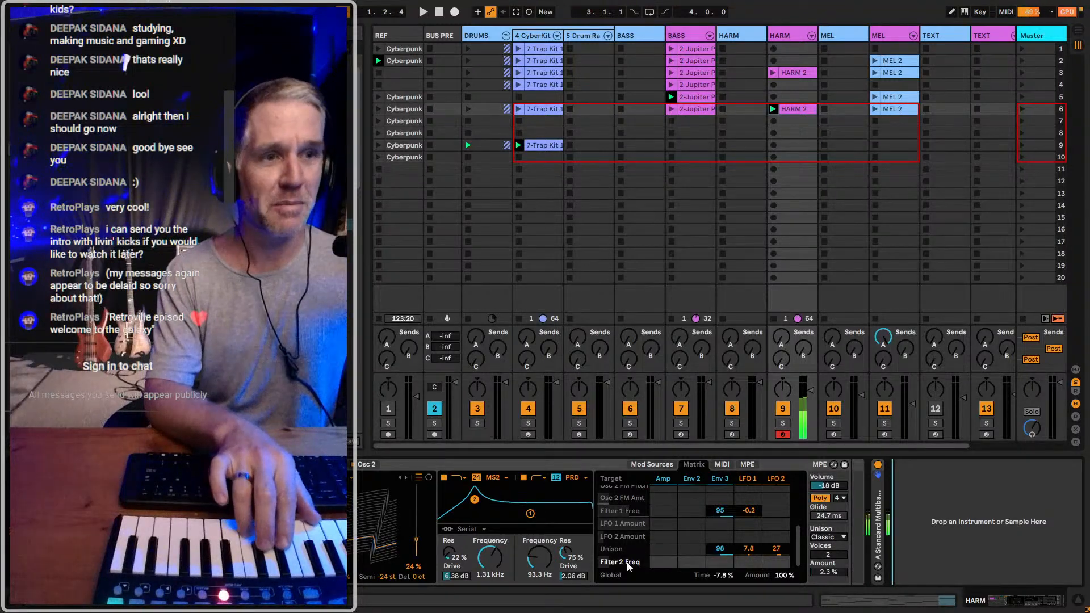
drag(475, 499, 482, 505)
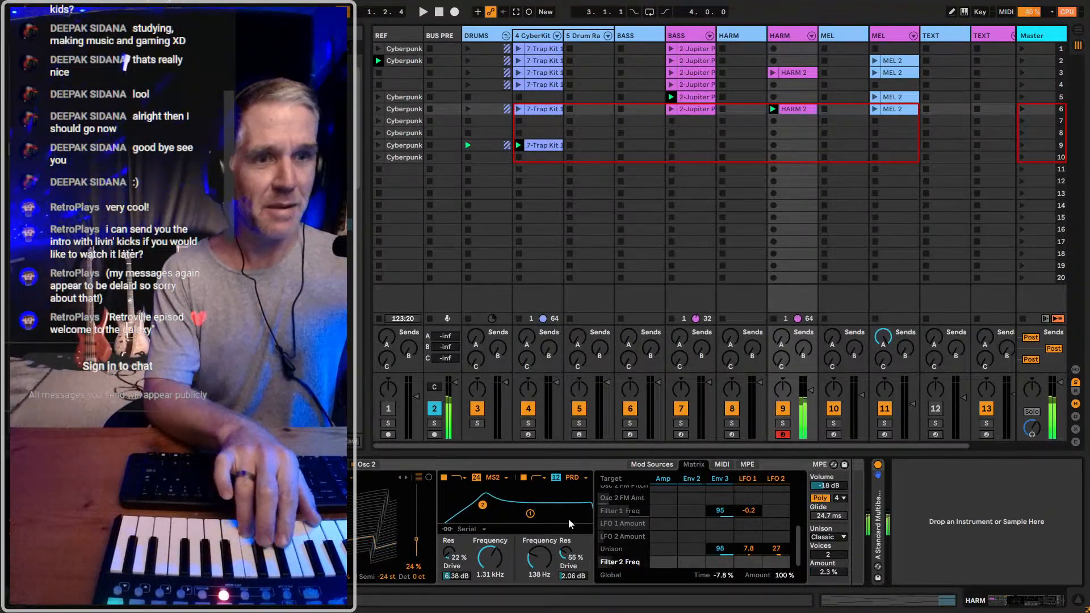
Try an Amp modulation of 95 on Filter 1 Freq, clear it, and set Amp's modulation of Osc 2 FM Amt to 100
drag(663, 510, 663, 517)
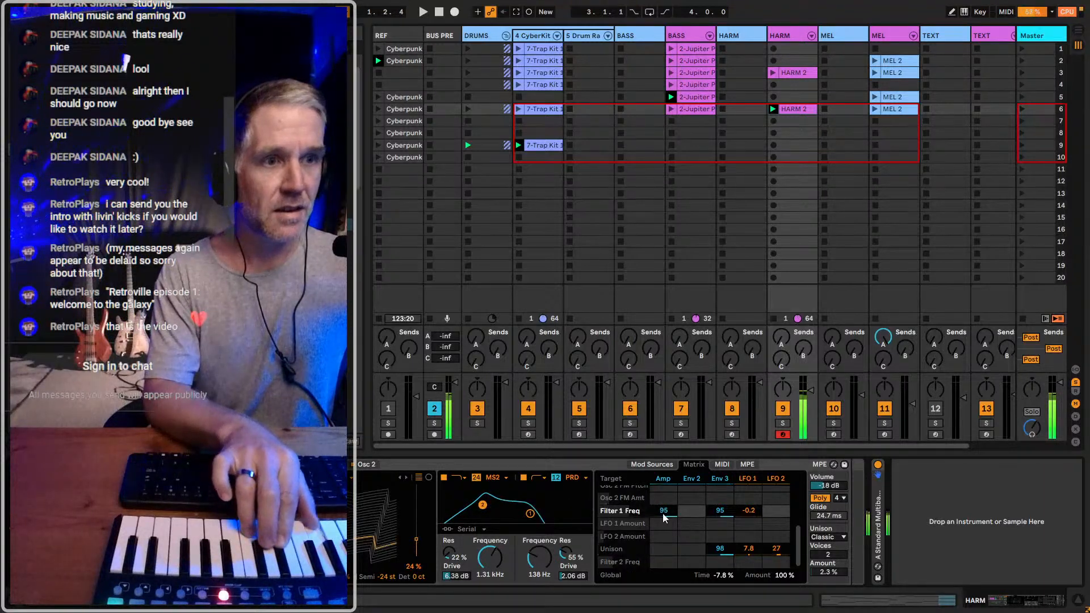
double_click(664, 510)
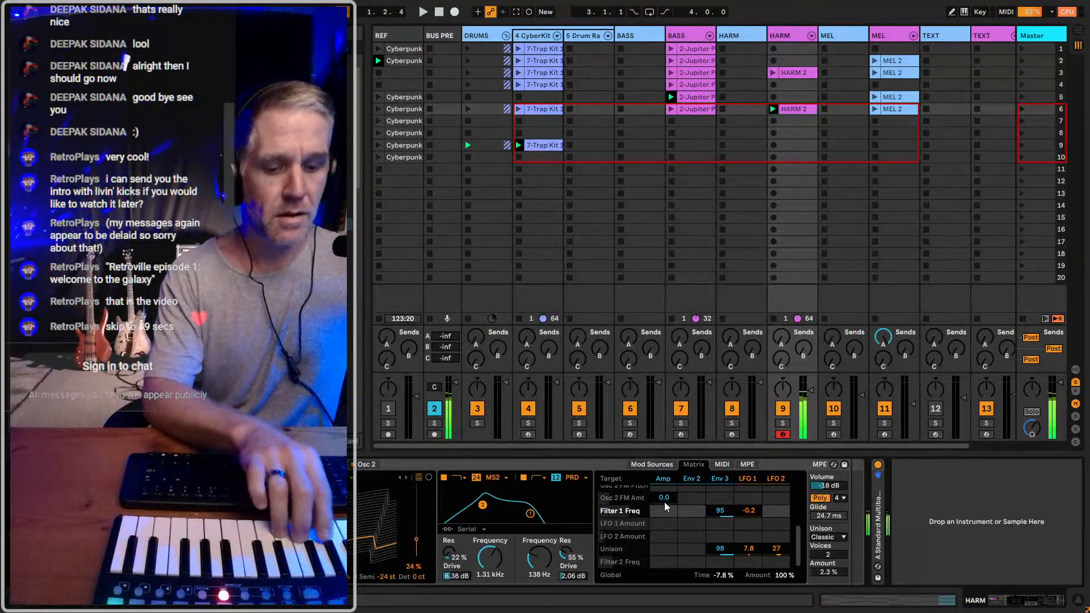
drag(663, 498, 663, 437)
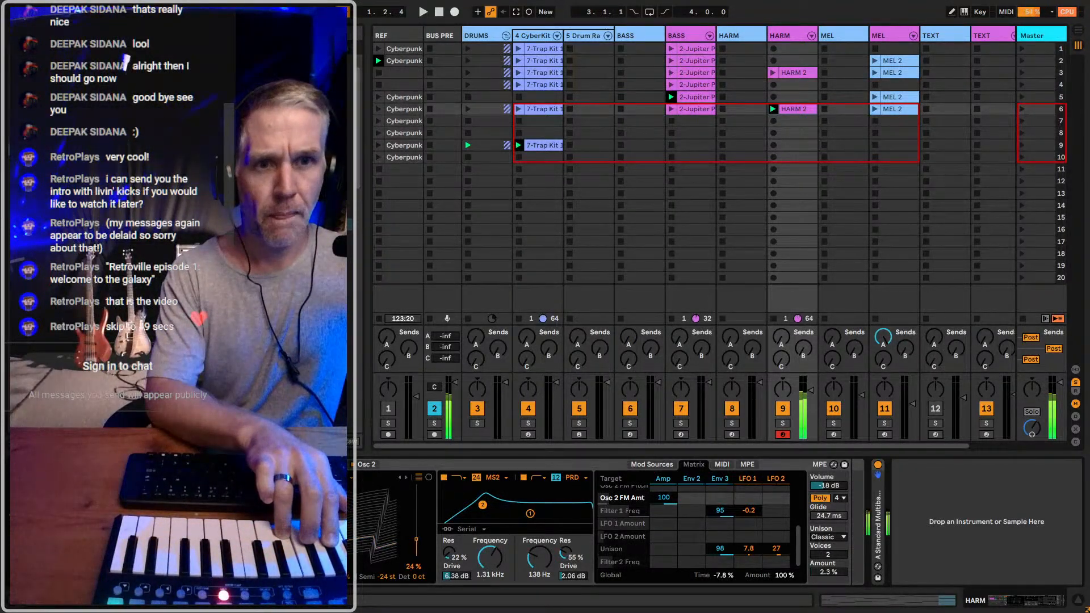
Lower oscillator 1's wavetable position to 19% and raise its fold amount
click(278, 528)
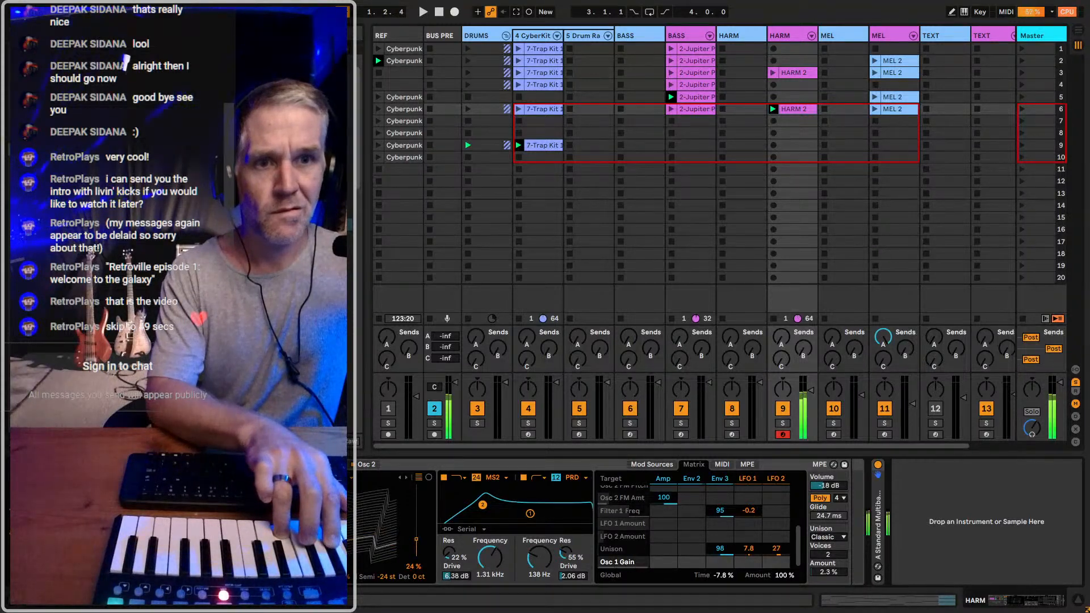
drag(416, 539, 416, 544)
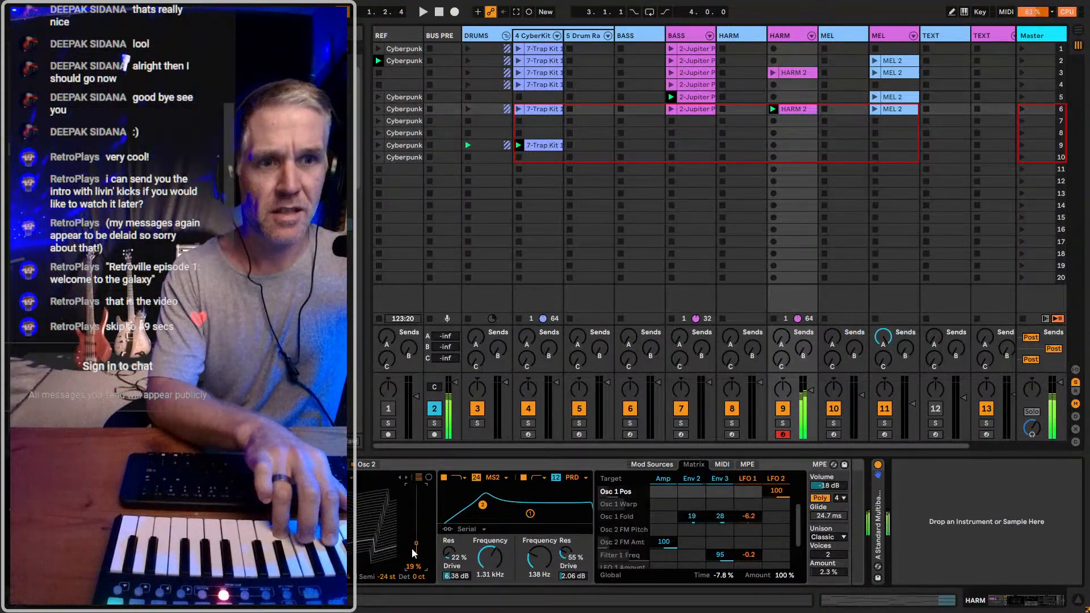
drag(342, 577, 342, 554)
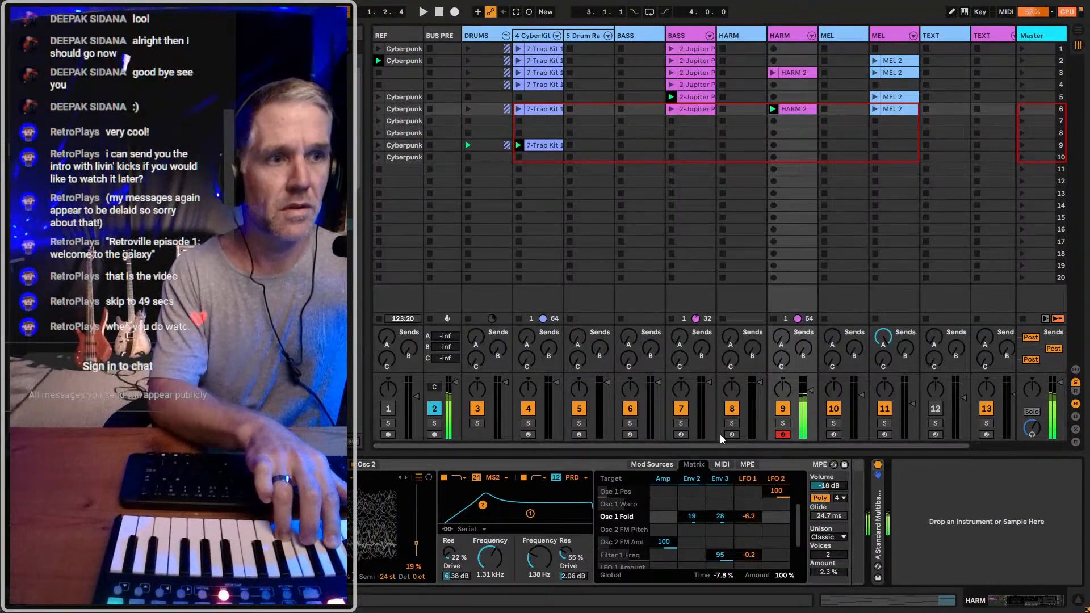
Alternate the record arm between HARM tracks 8 and 9 to compare their sounds, leaving track 9 armed
click(742, 440)
click(779, 438)
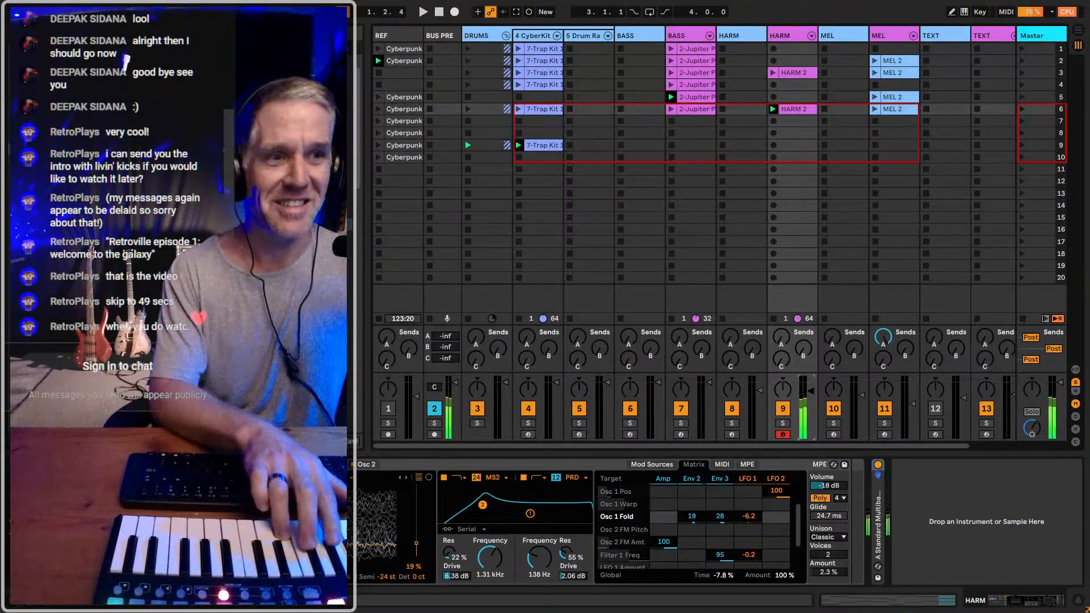
click(743, 431)
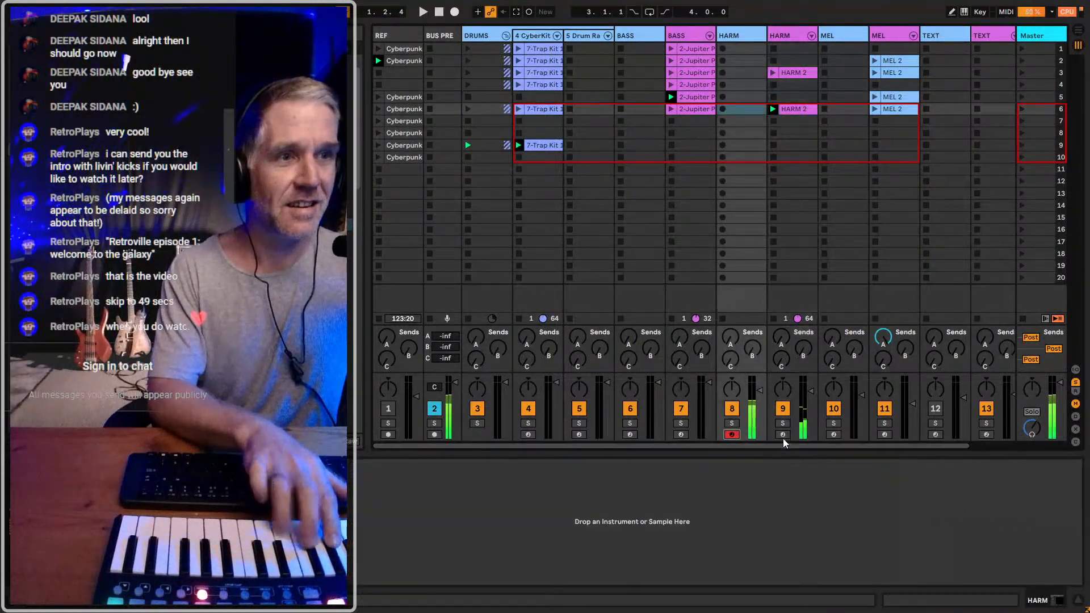
click(784, 435)
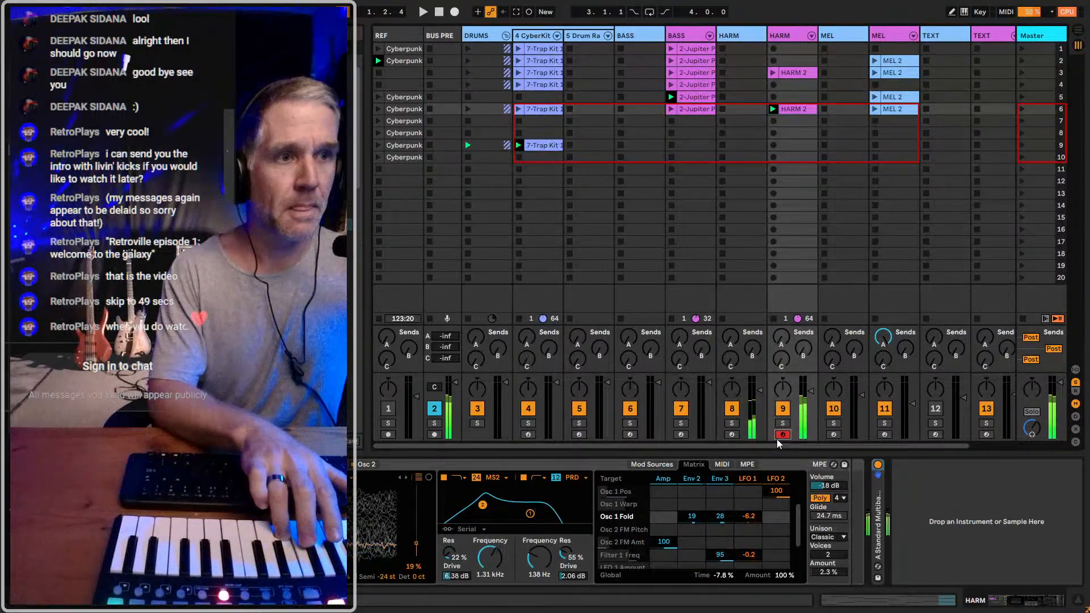
click(733, 435)
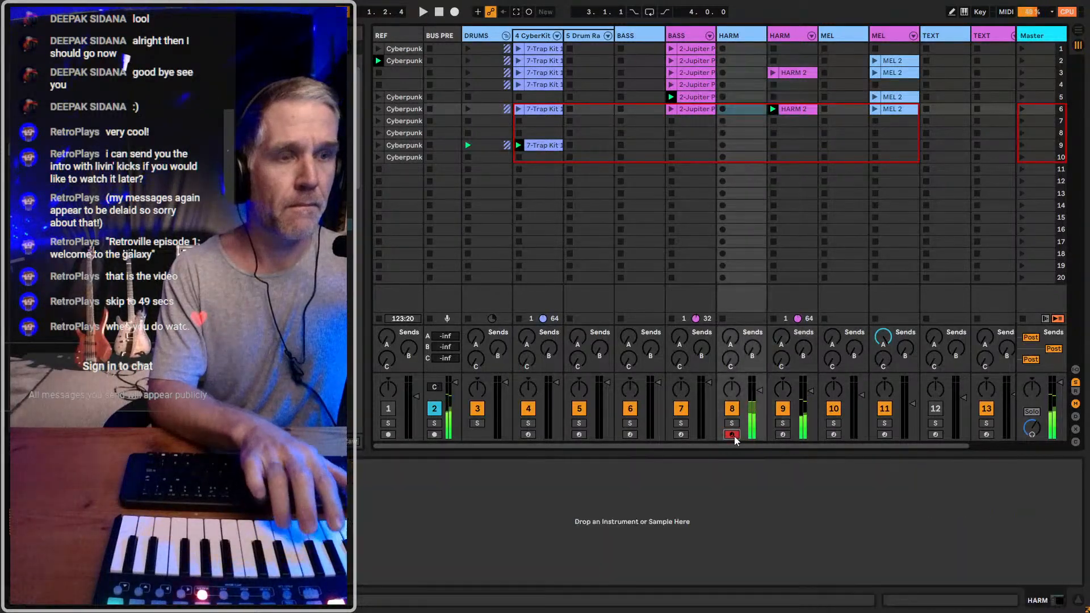
click(783, 434)
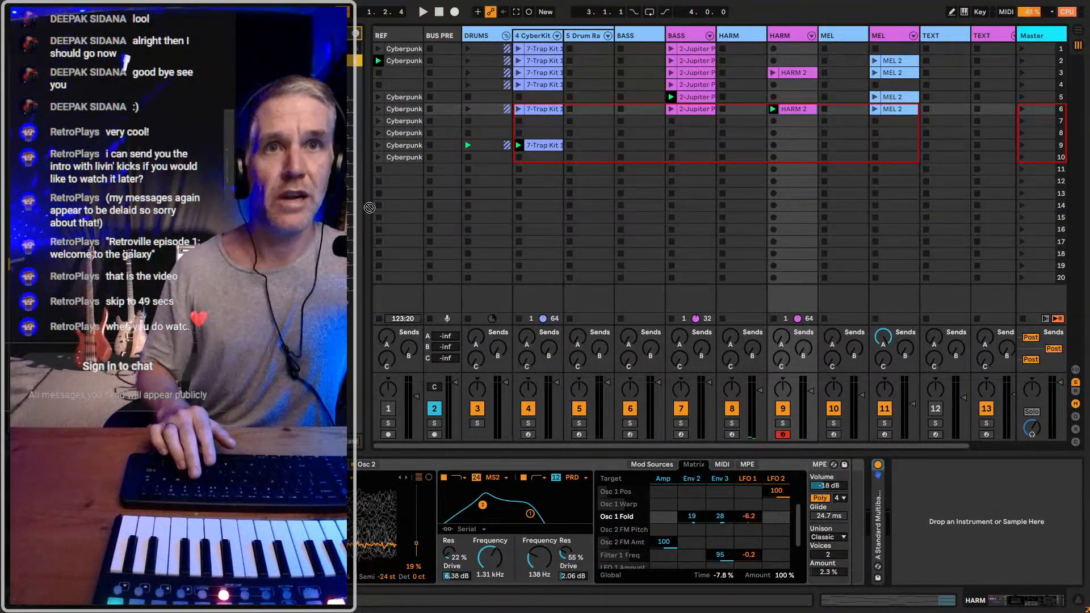
Add an Erosion effect after track 9's synth at about 894 Hz with an amount of 195, and compare it with track 8
drag(370, 207, 853, 497)
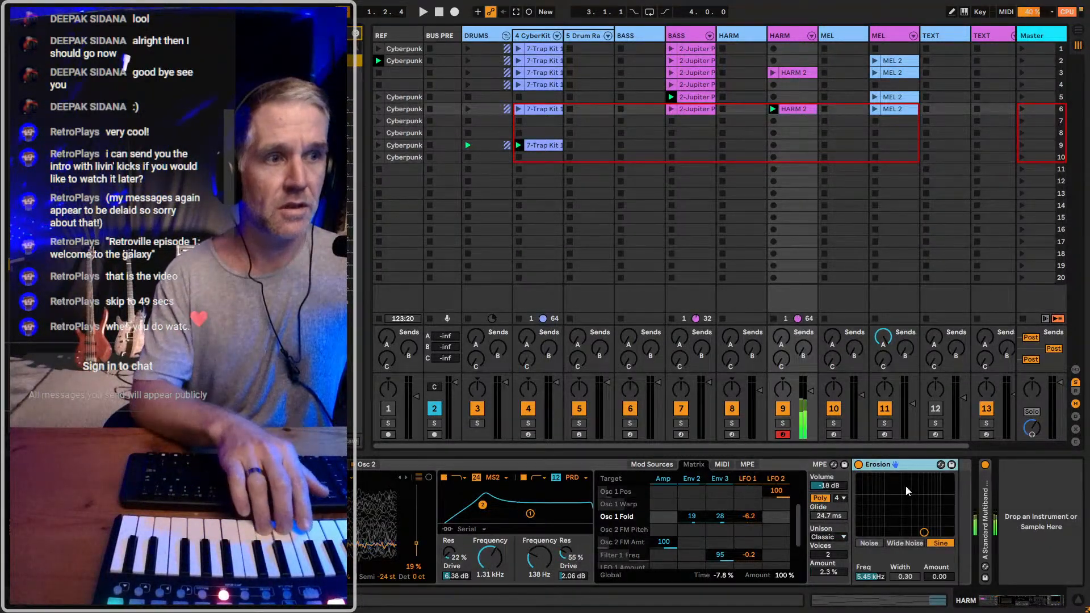
drag(924, 533, 883, 477)
click(734, 434)
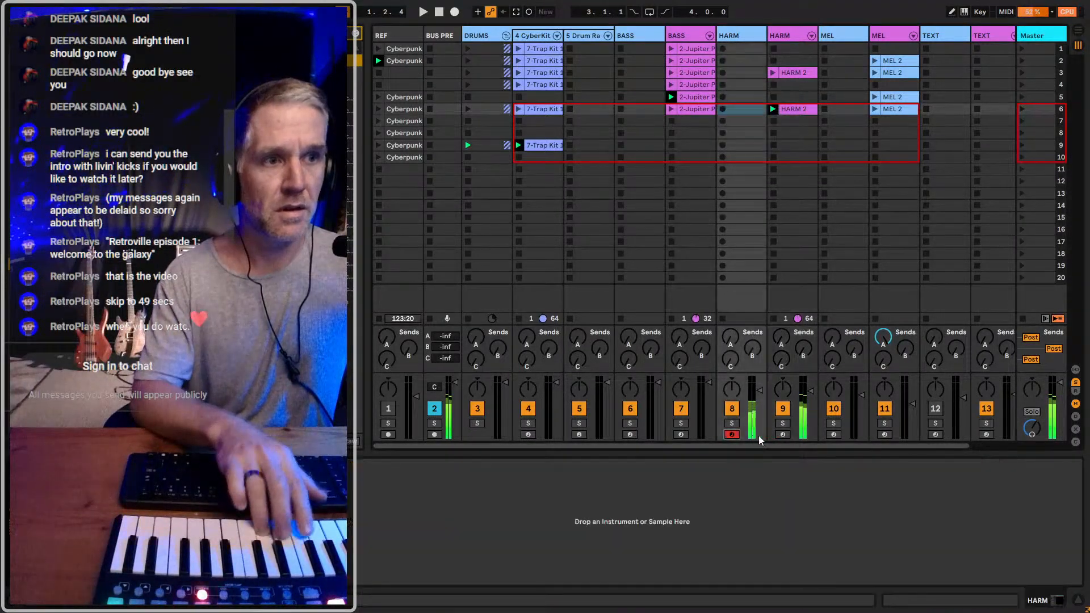
click(783, 435)
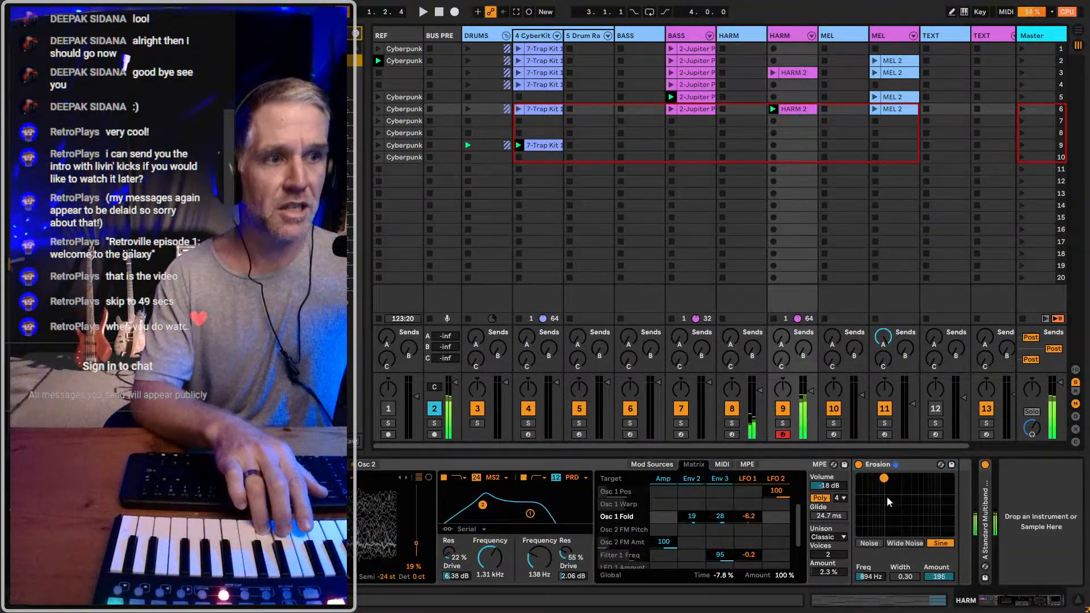
Try Erosion's Wide Noise mode, move it to 2.58 kHz with an amount of 200, and settle on Noise mode
click(905, 543)
drag(883, 477, 901, 479)
click(868, 544)
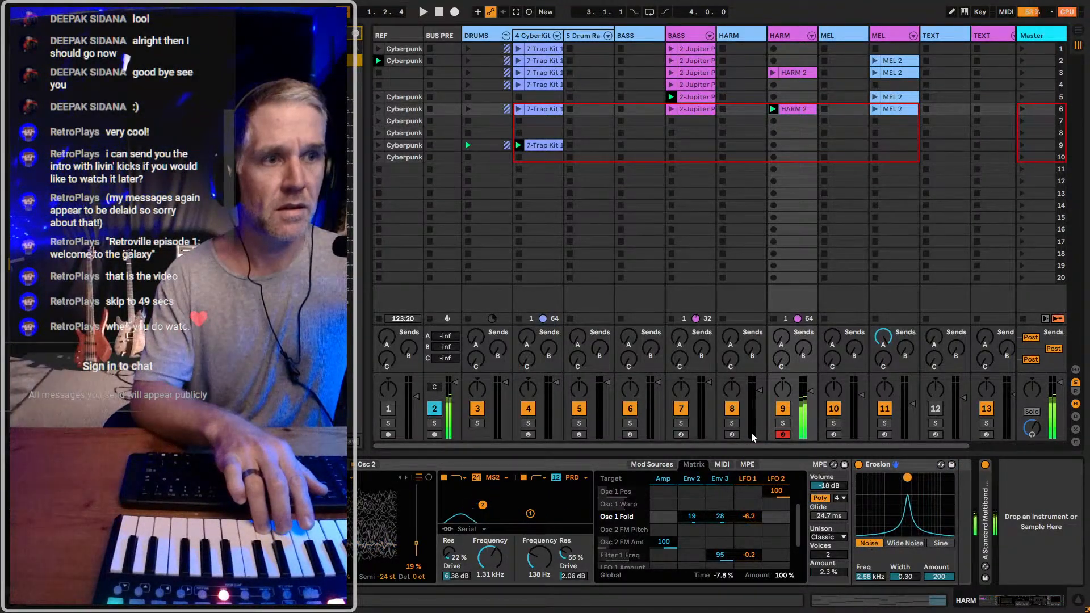
Compare the noise-eroded sound on HARM track 9 with track 8 by switching the record arm, ending on track 9
click(737, 434)
click(782, 435)
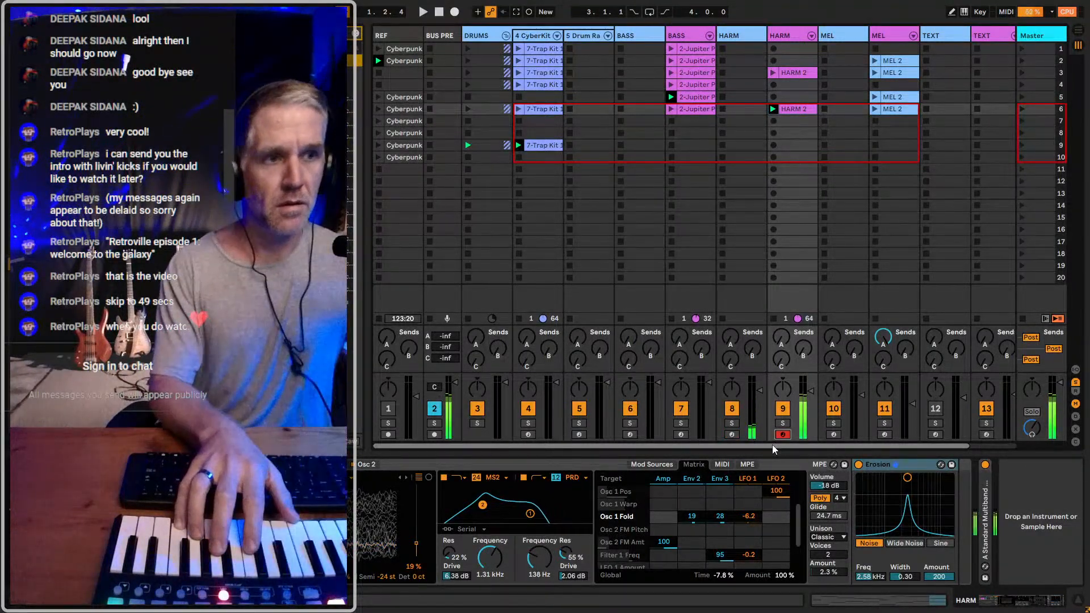
click(738, 434)
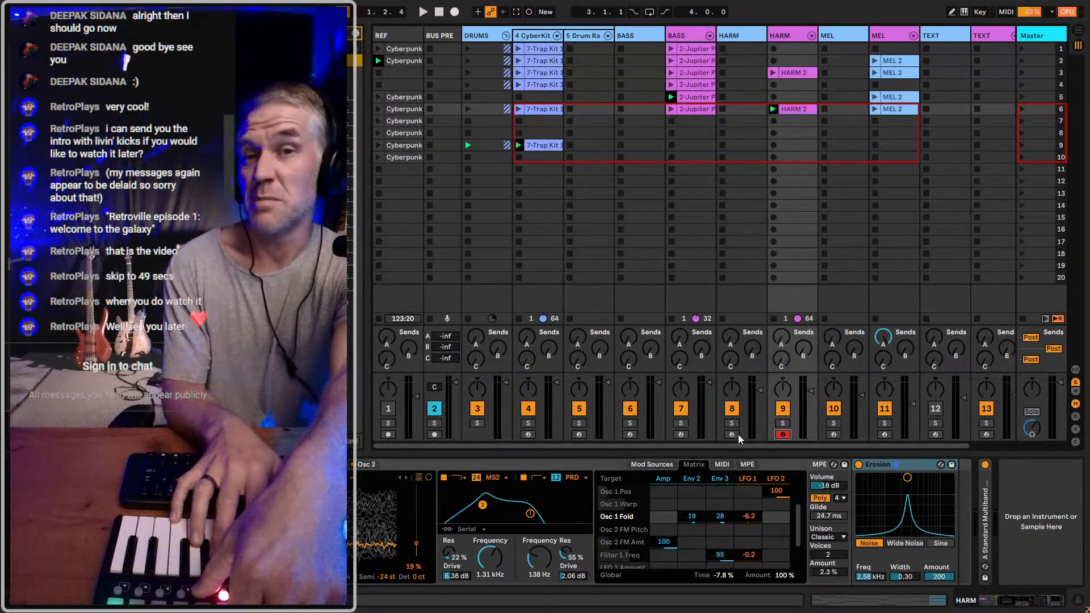
click(738, 434)
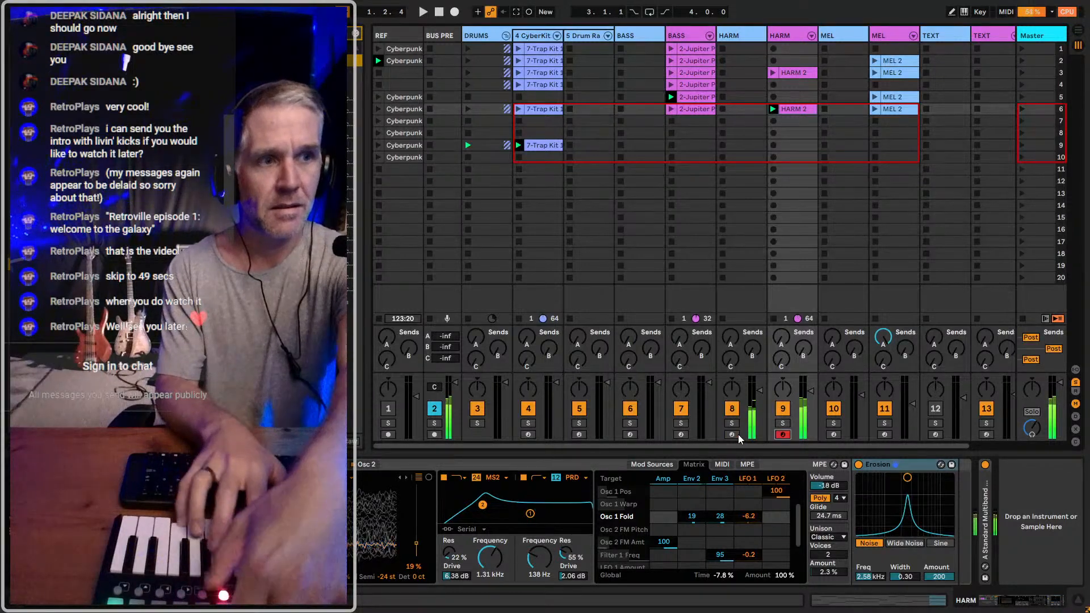
Lengthen the attack of the synth's Amp envelope to 92.6 ms
click(645, 466)
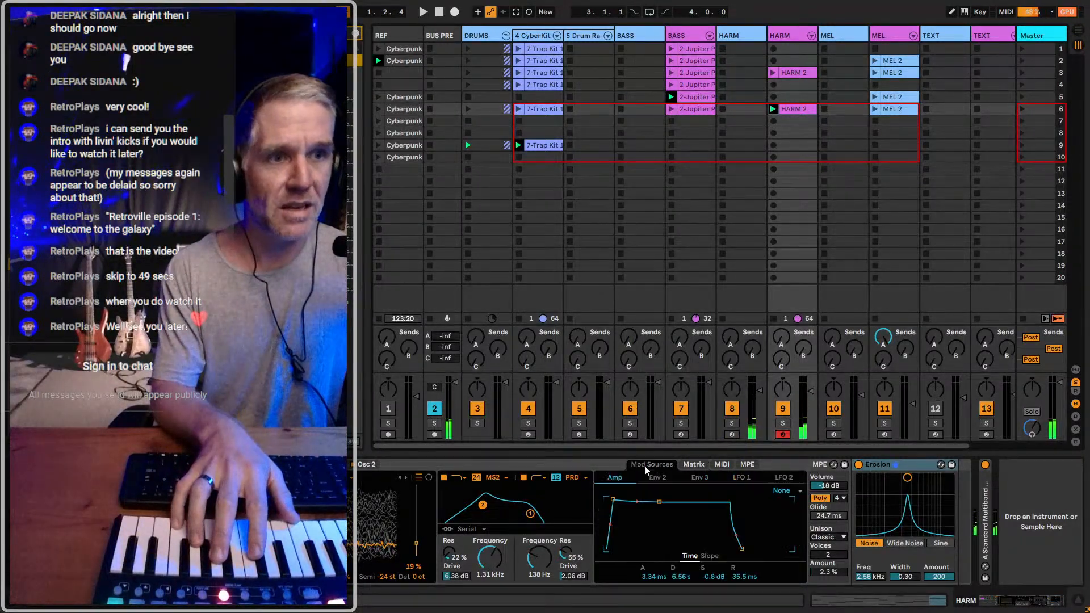
drag(613, 500, 623, 500)
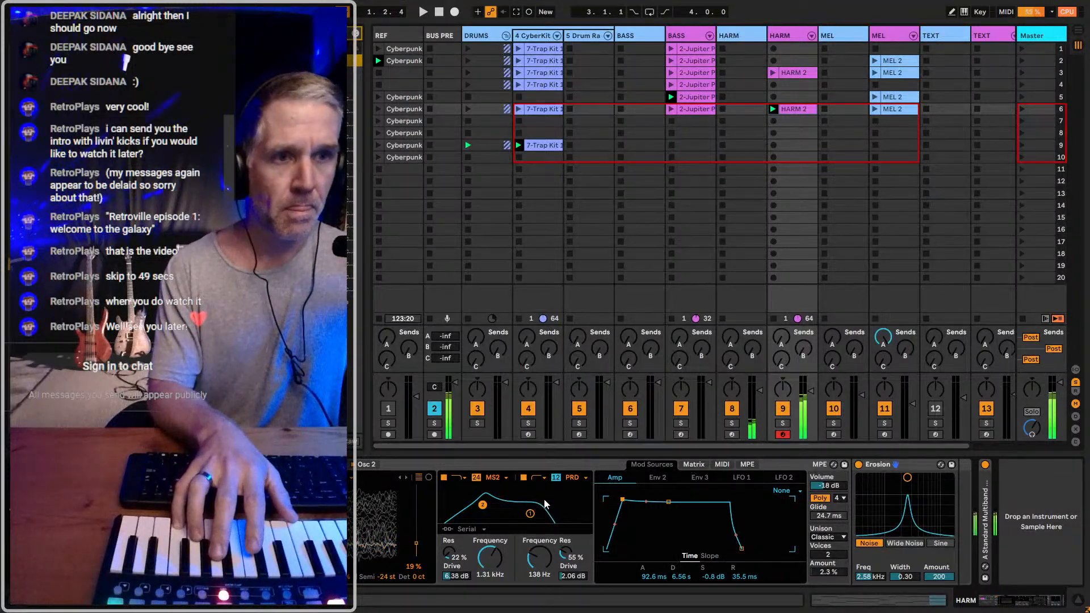
click(529, 573)
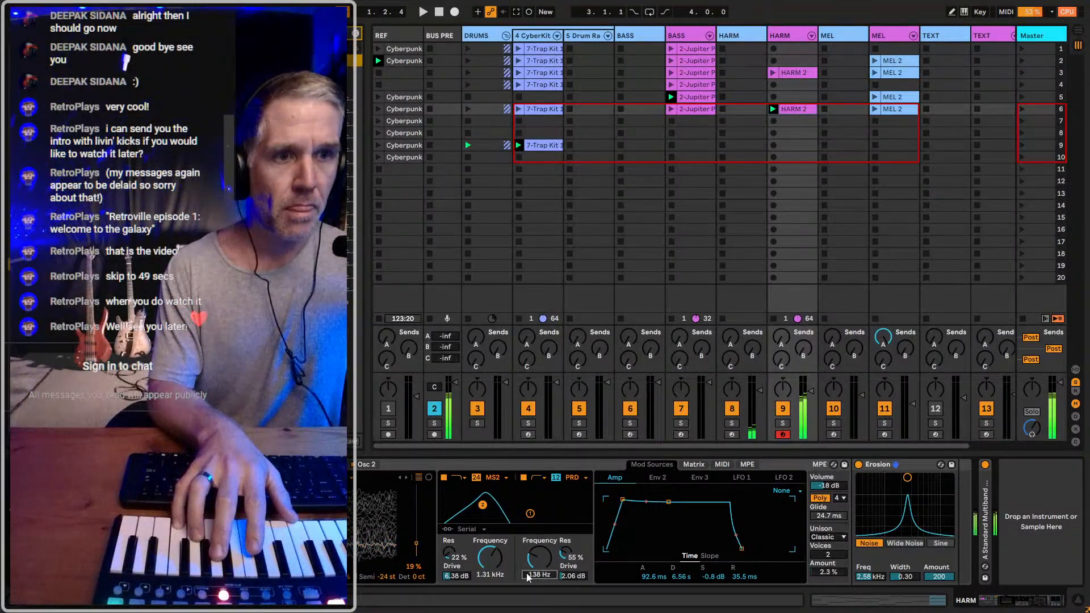
Examine the synth's modulation matrix together with its MIDI and MPE modulation assignments
click(699, 465)
scroll(739, 531, up, 3)
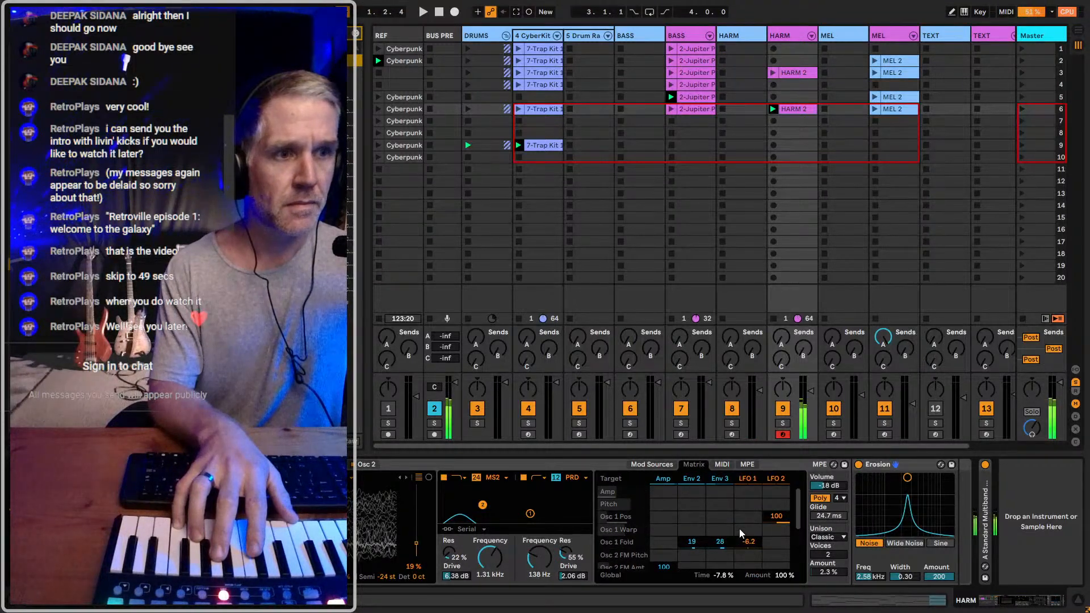
click(721, 465)
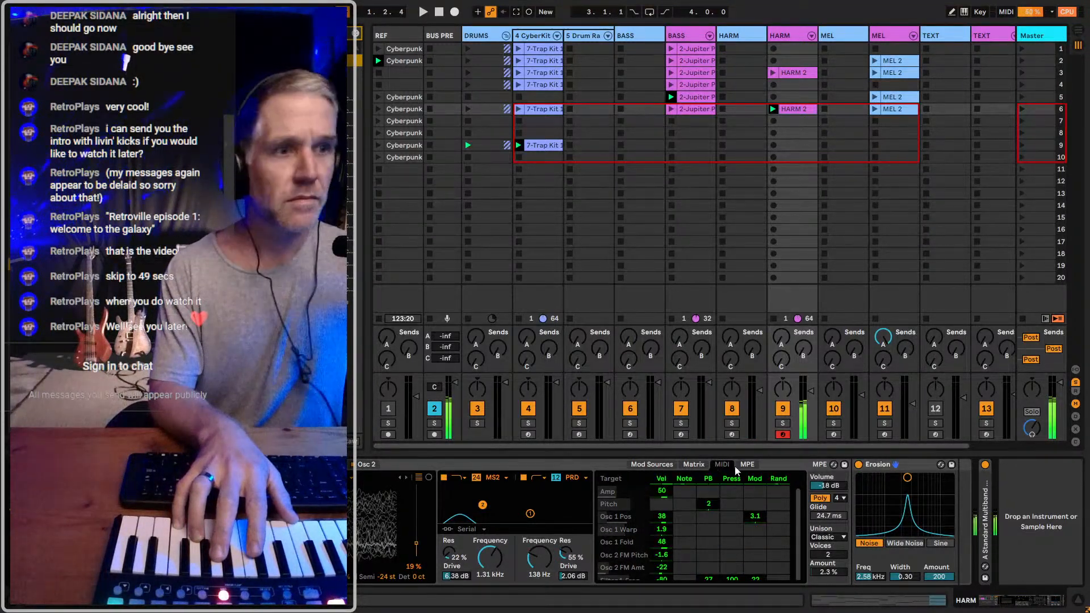
scroll(750, 540, down, 3)
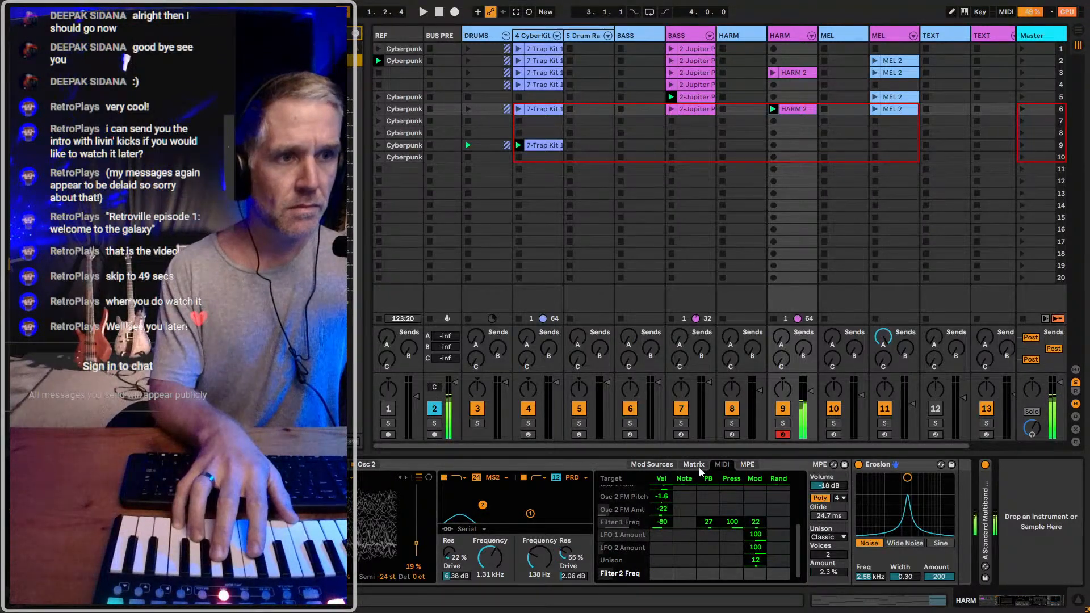
click(738, 465)
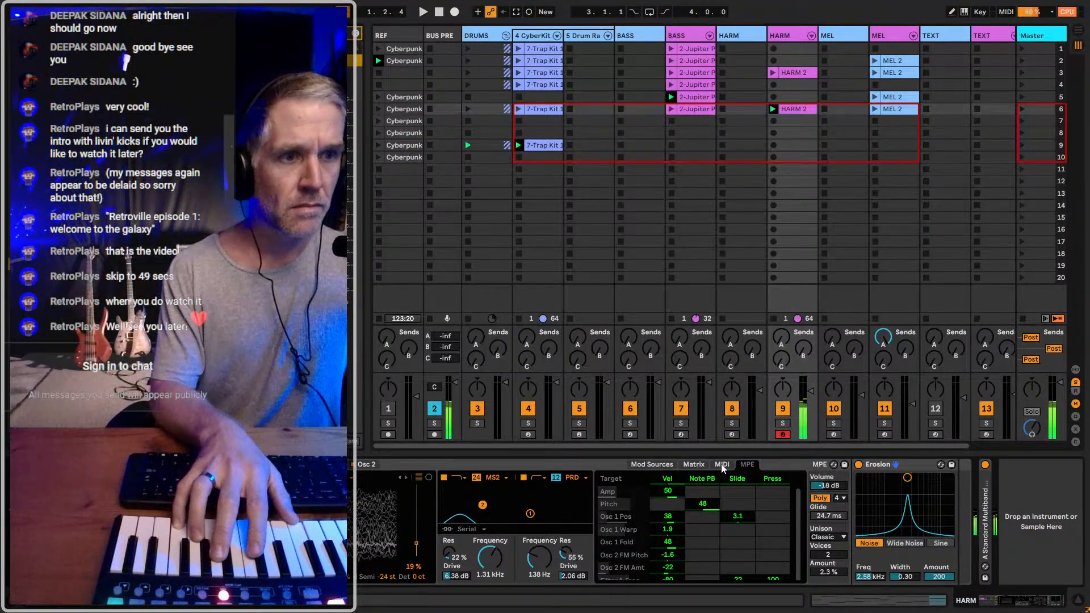
click(723, 465)
click(693, 464)
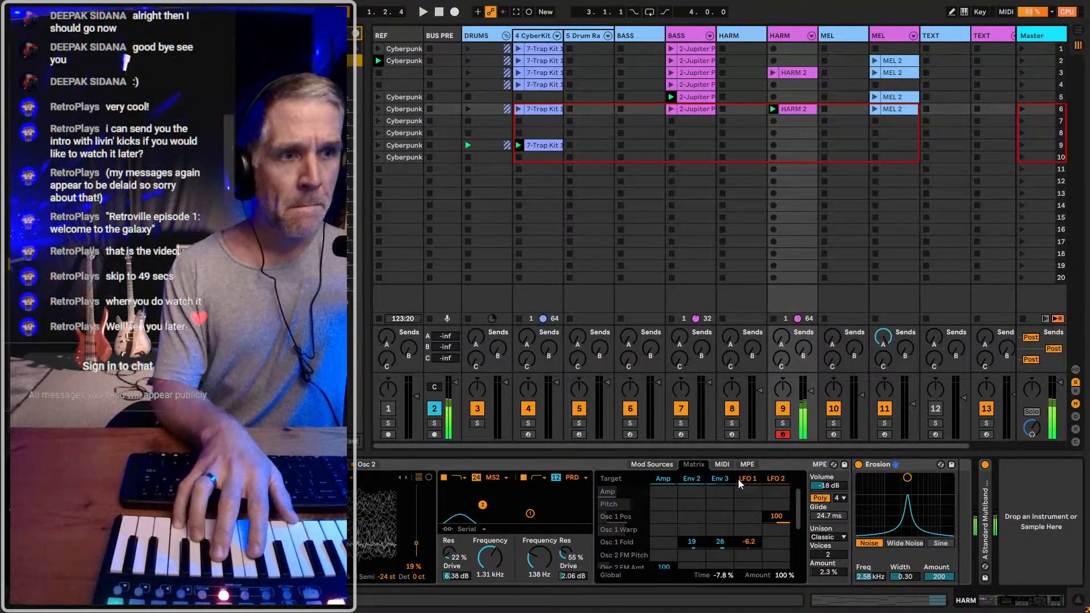
Set the modulation of Filter 1 Freq to 100 from Env 3 and -28 from LFO 1
scroll(704, 533, down, 3)
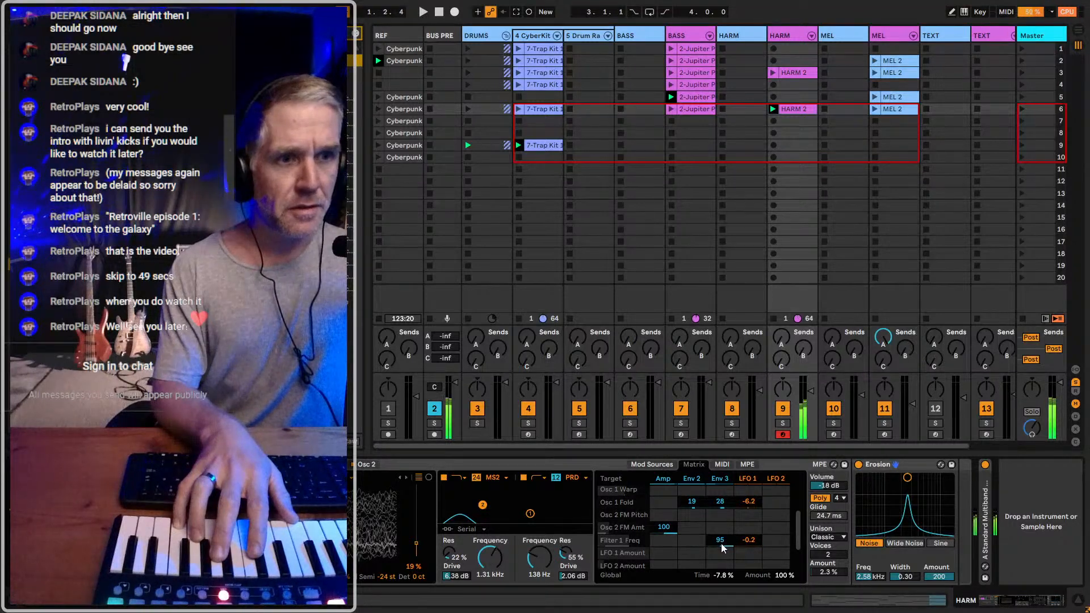
drag(721, 544, 721, 585)
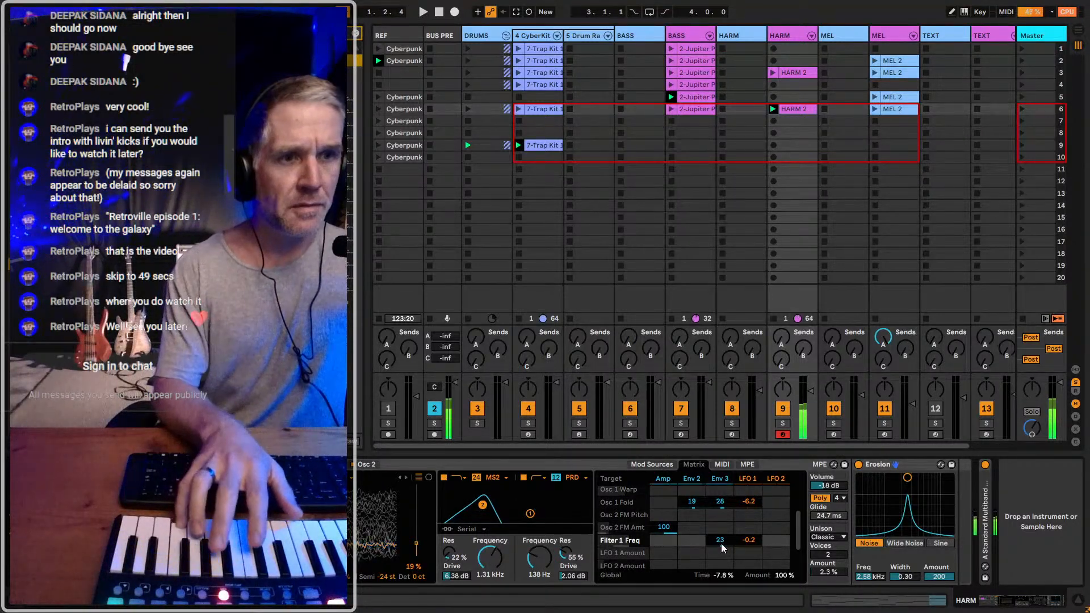
drag(721, 544, 746, 542)
scroll(747, 541, down, 1)
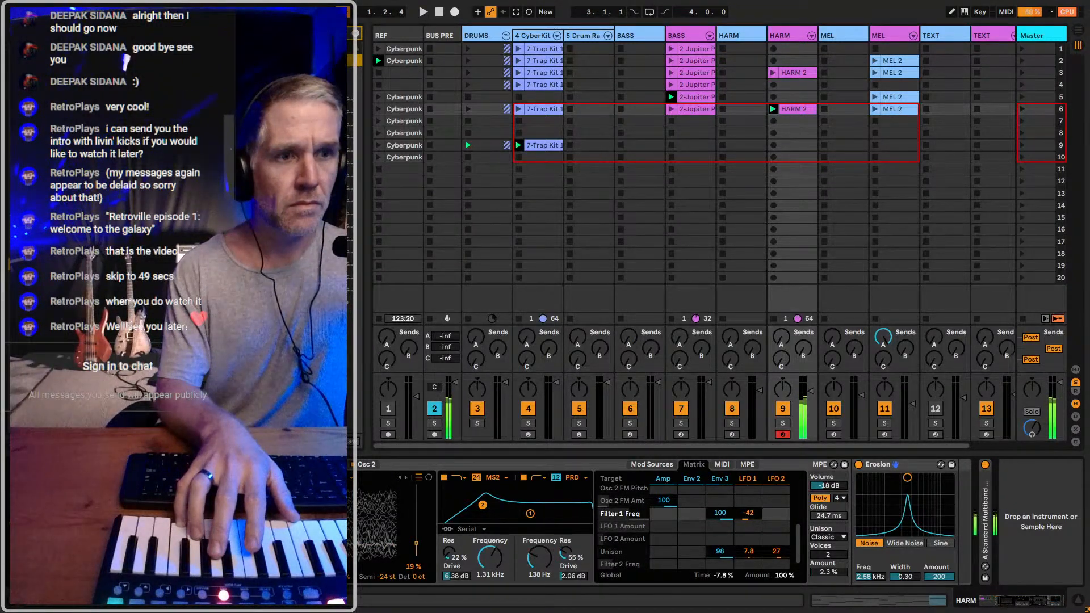
drag(747, 513, 748, 505)
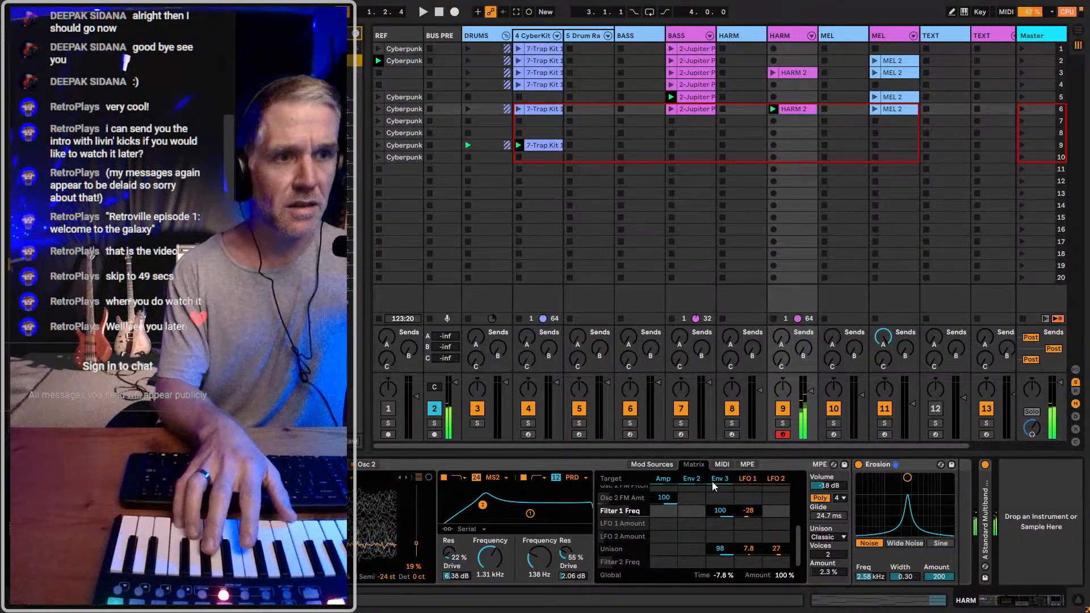
Check the Amp envelope and the MIDI modulation targets, and return to the modulation matrix
click(671, 467)
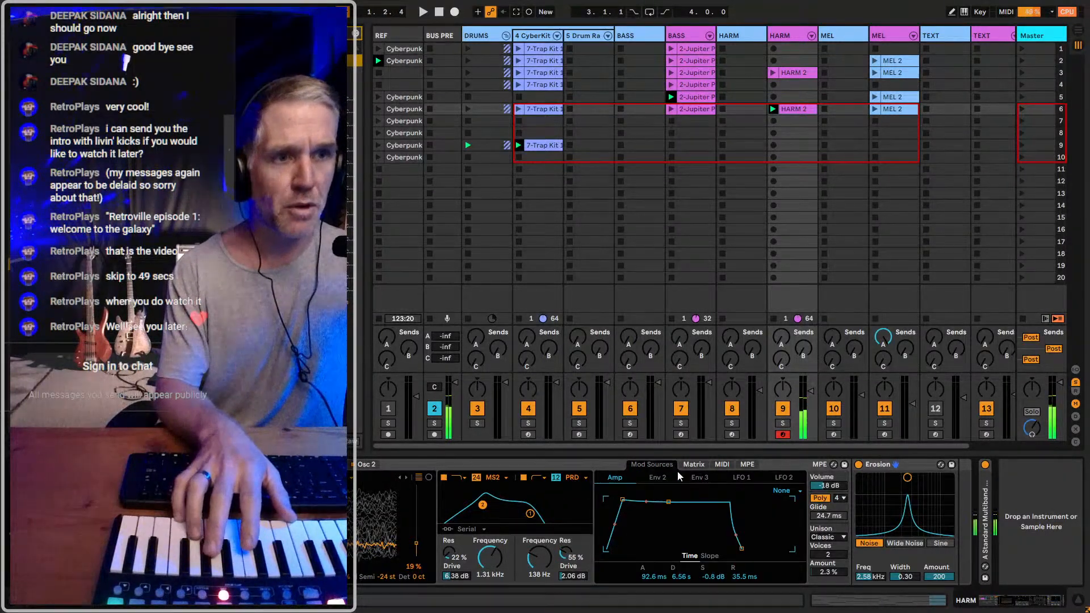
click(722, 464)
scroll(636, 536, up, 3)
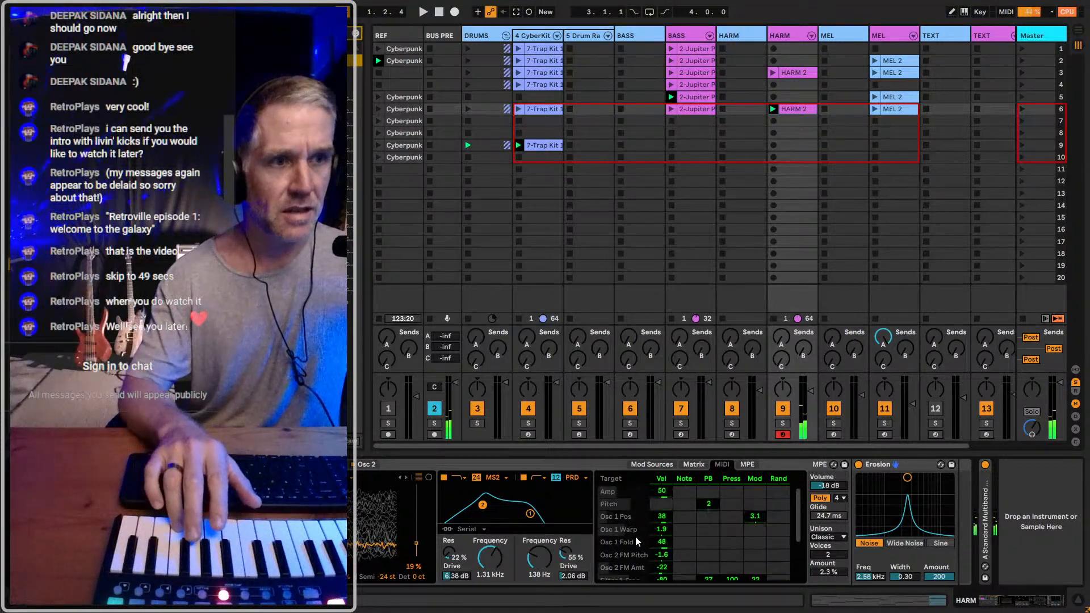
click(750, 464)
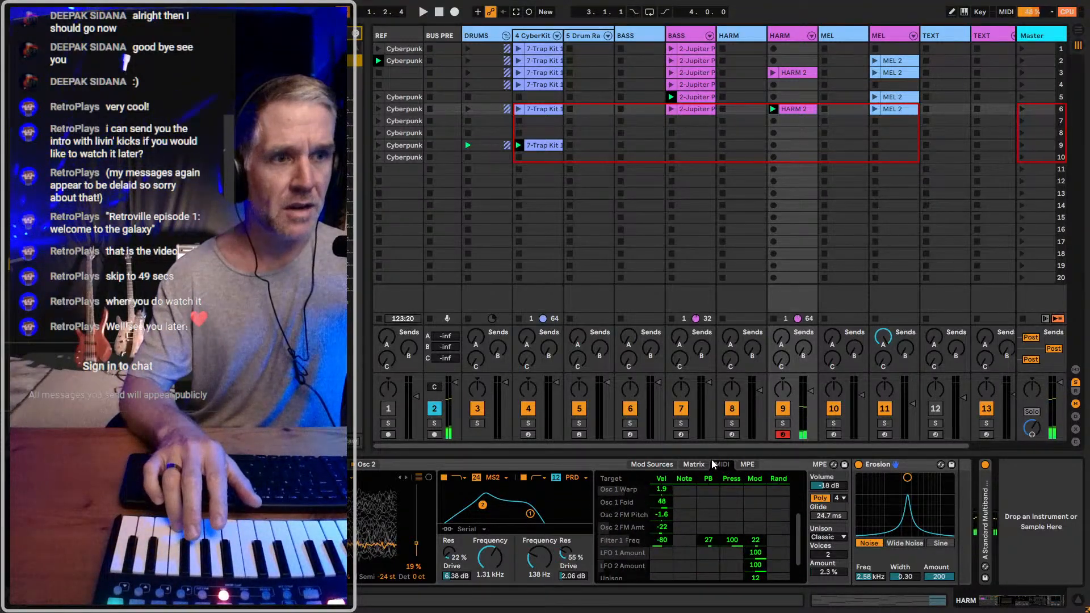
click(694, 464)
scroll(634, 544, up, 3)
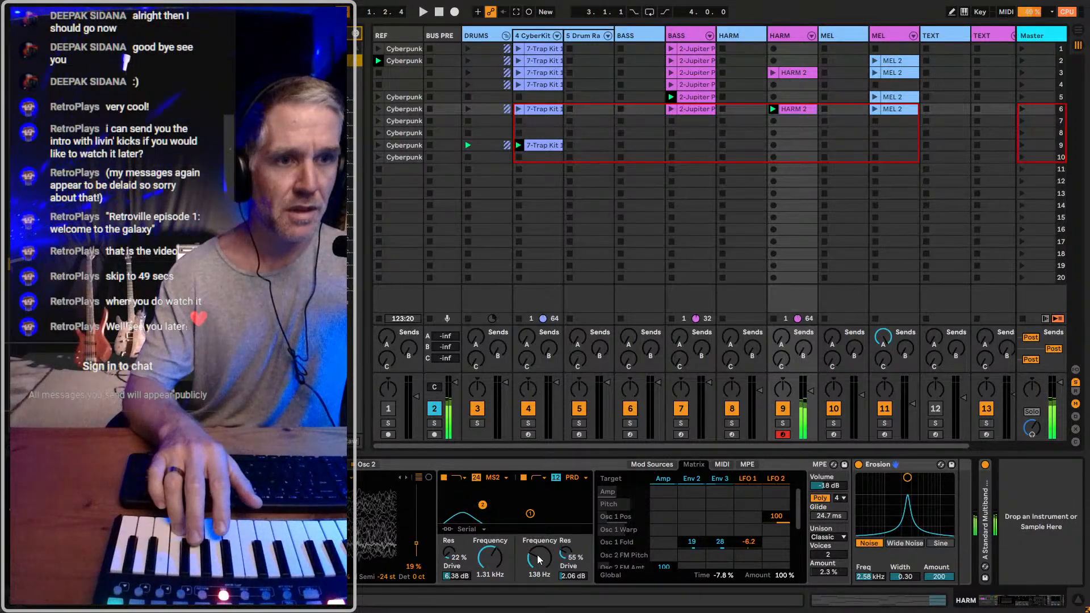
Set filter 1's frequency to 14.7 kHz and filter 2's to 93.3 Hz, with LFO 1's modulation of Filter 1 Freq at -9.4
drag(542, 557, 488, 568)
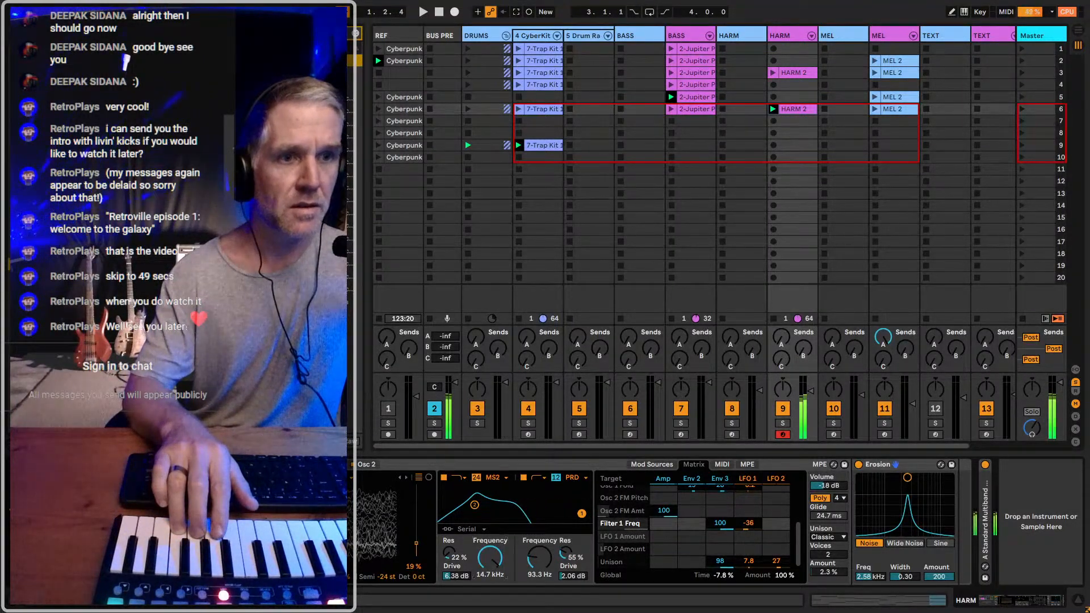
drag(749, 523, 751, 523)
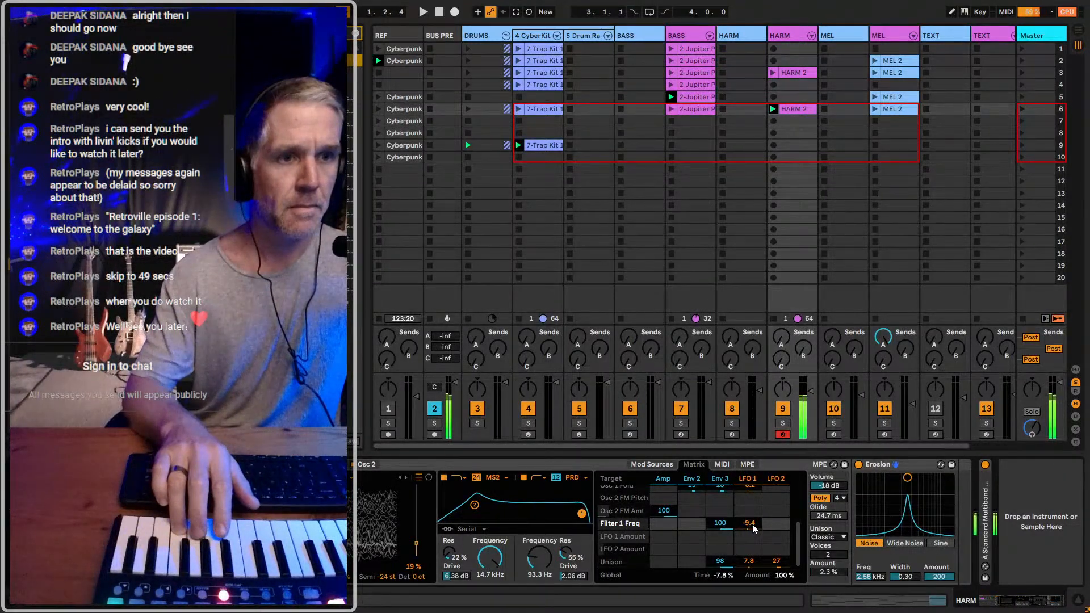
drag(723, 531, 721, 505)
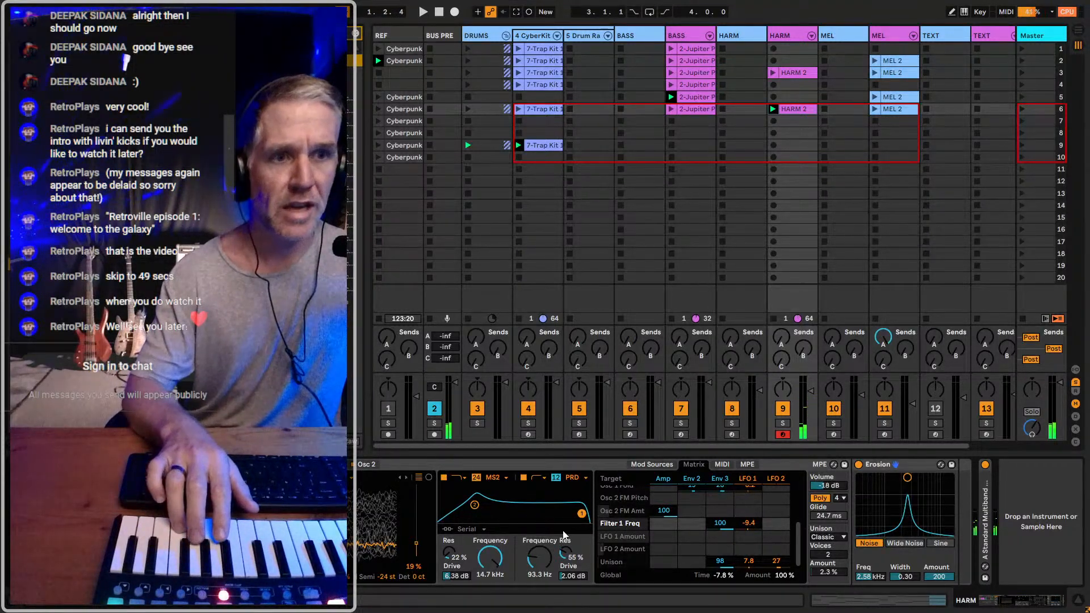
Reshape Env 3 to a decay of 9.31 s and a sustain of 58%
click(720, 480)
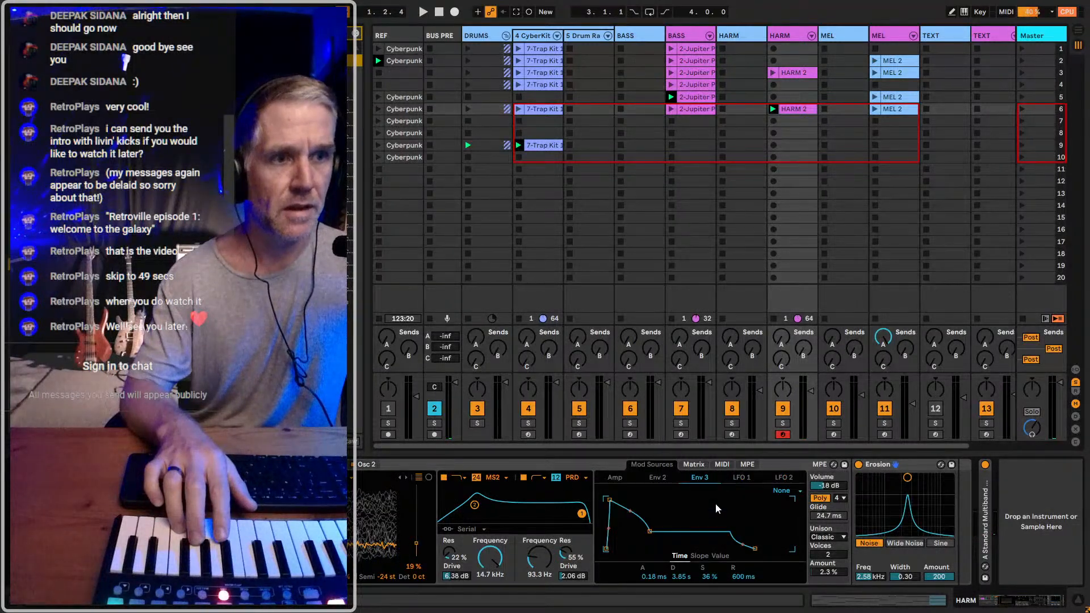
drag(655, 519, 656, 519)
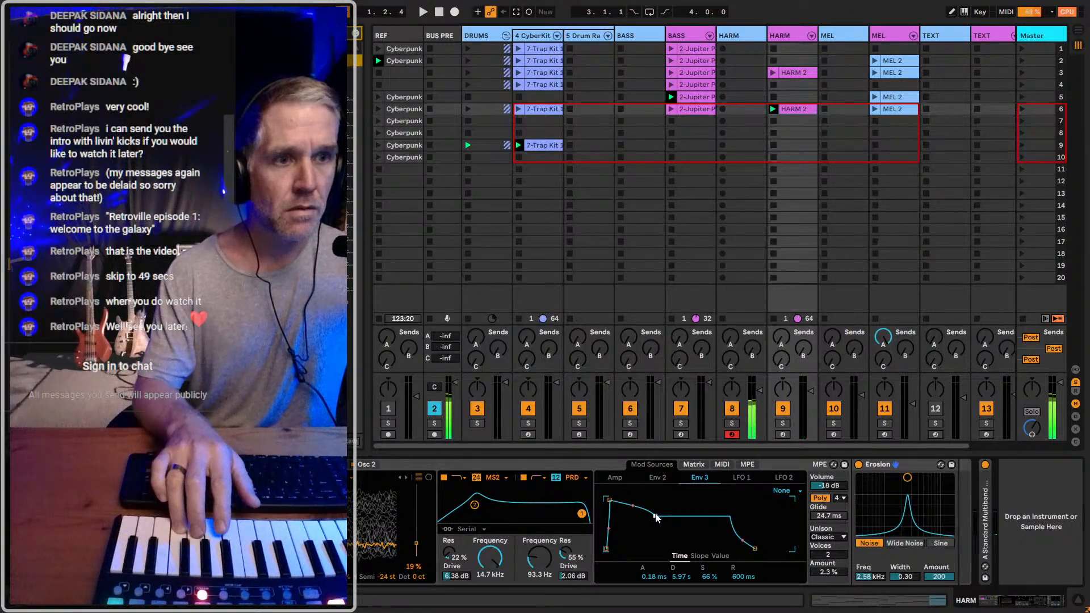
drag(656, 516, 671, 519)
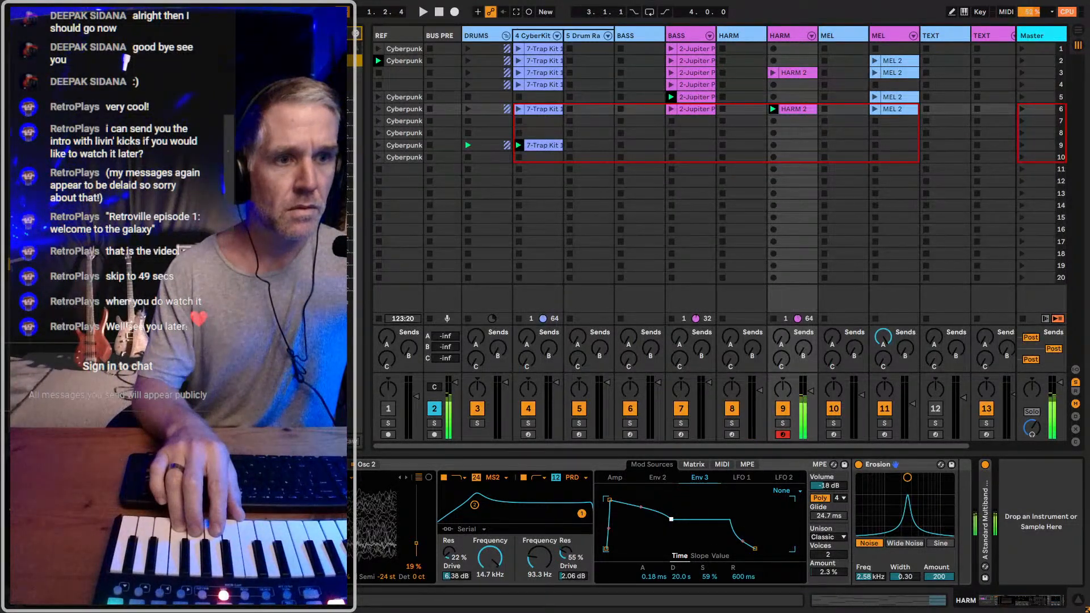
drag(671, 519, 660, 520)
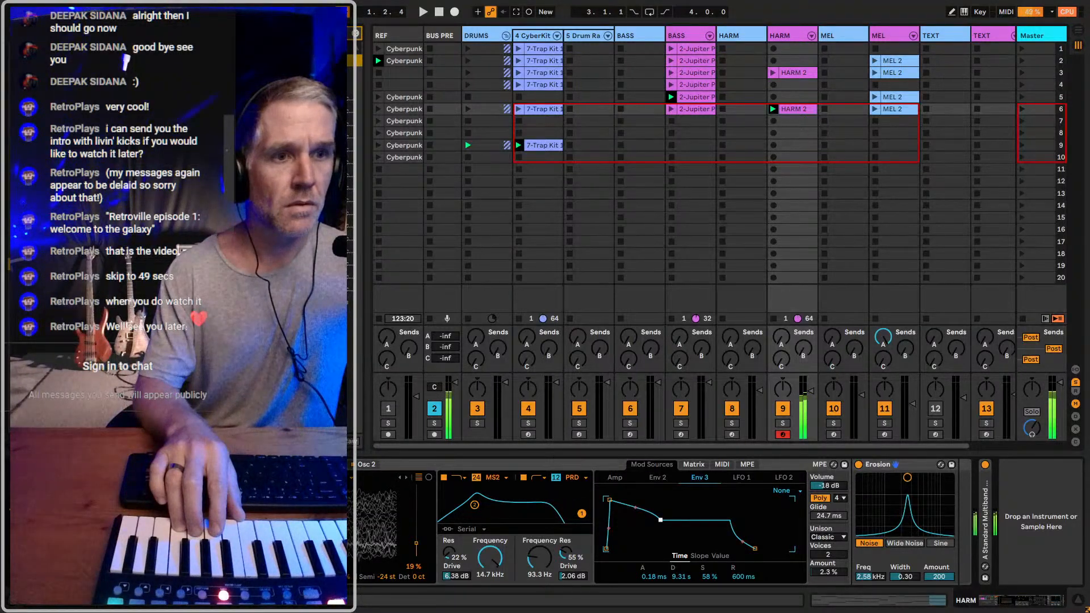
Reshape Env 3 to a decay of 10.9 s and a sustain of 70%, and play scene 6
drag(662, 520, 663, 515)
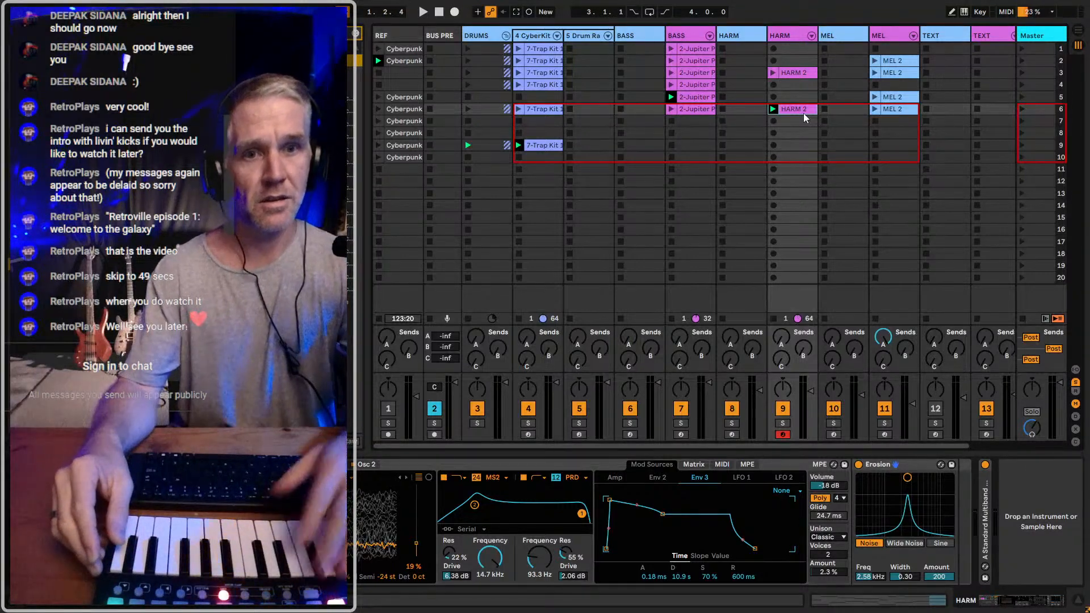
key(Delete)
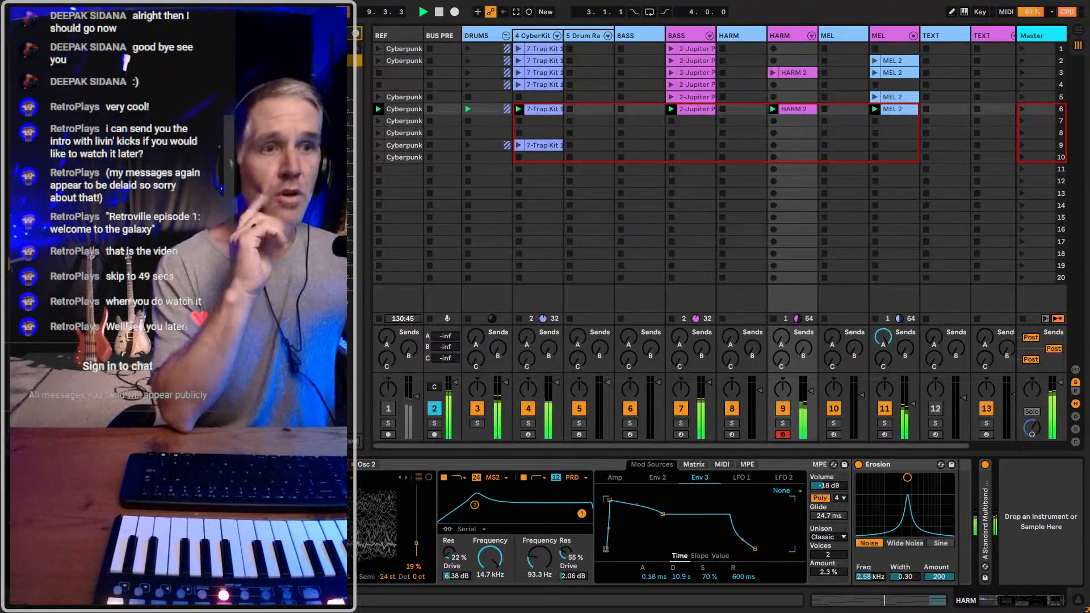
Compare the Operator and Distortion Filtered Bass chains on BASS track 7, in the full mix and with the track soloed
click(678, 35)
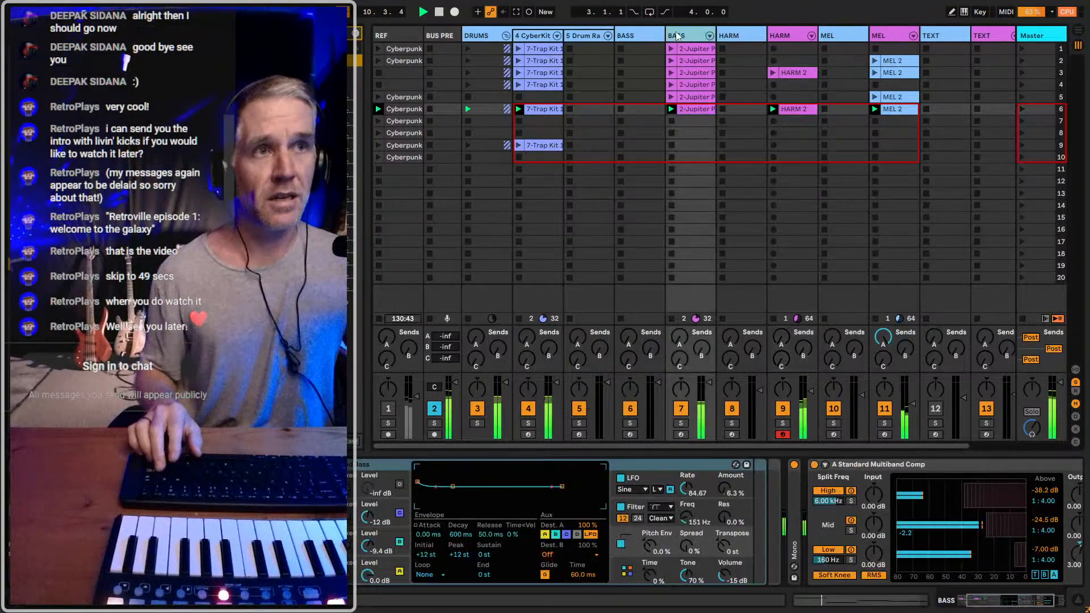
scroll(653, 523, left, 3)
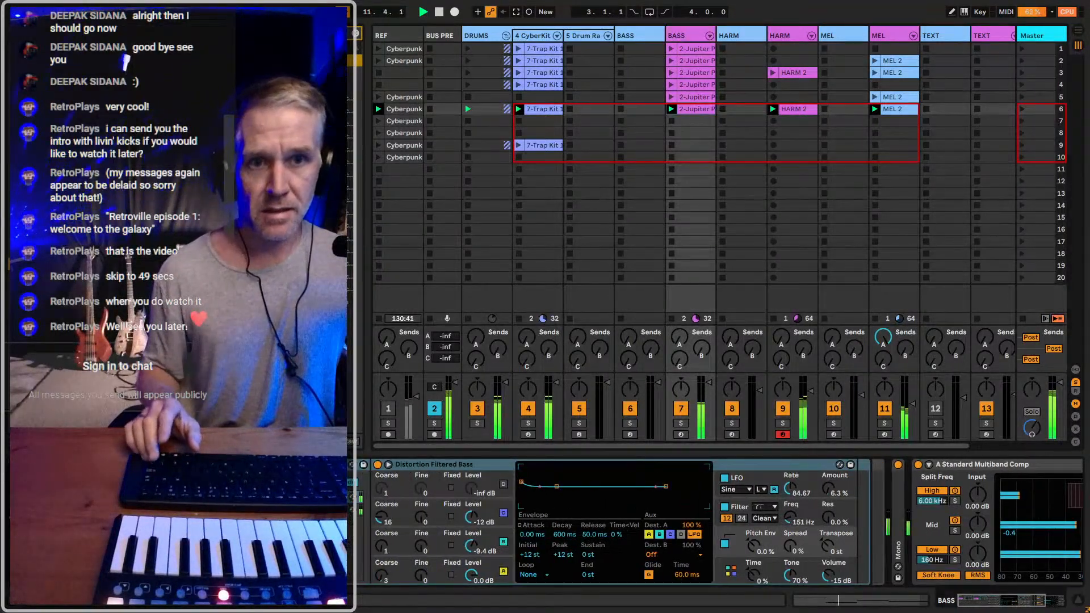
key(ctrl+z)
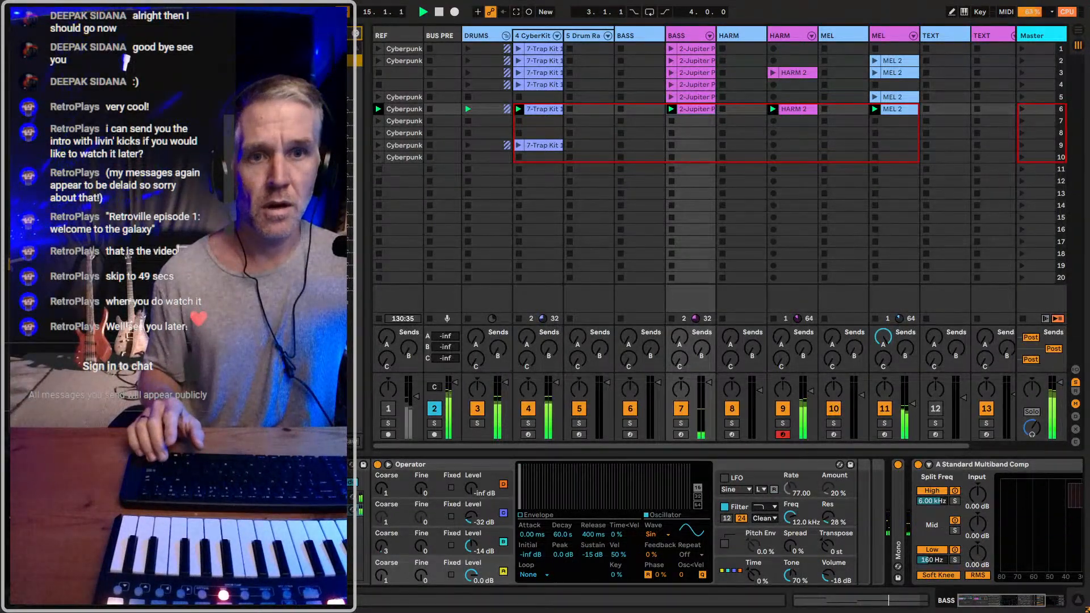
key(ctrl+y)
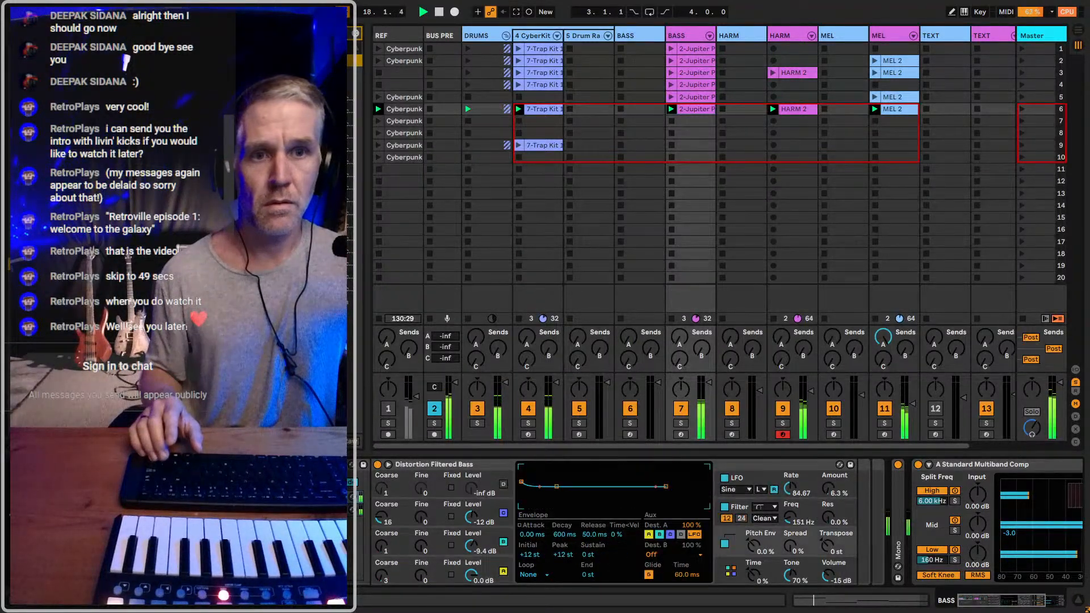
key(ctrl+z)
key(ctrl+z)
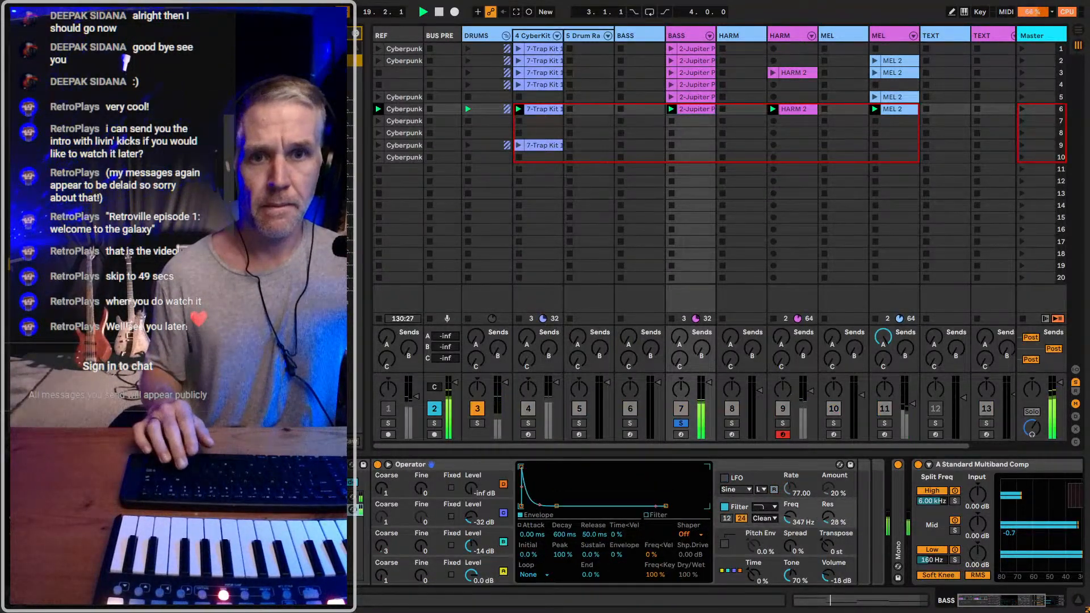
key(ctrl+z)
key(ctrl+z)
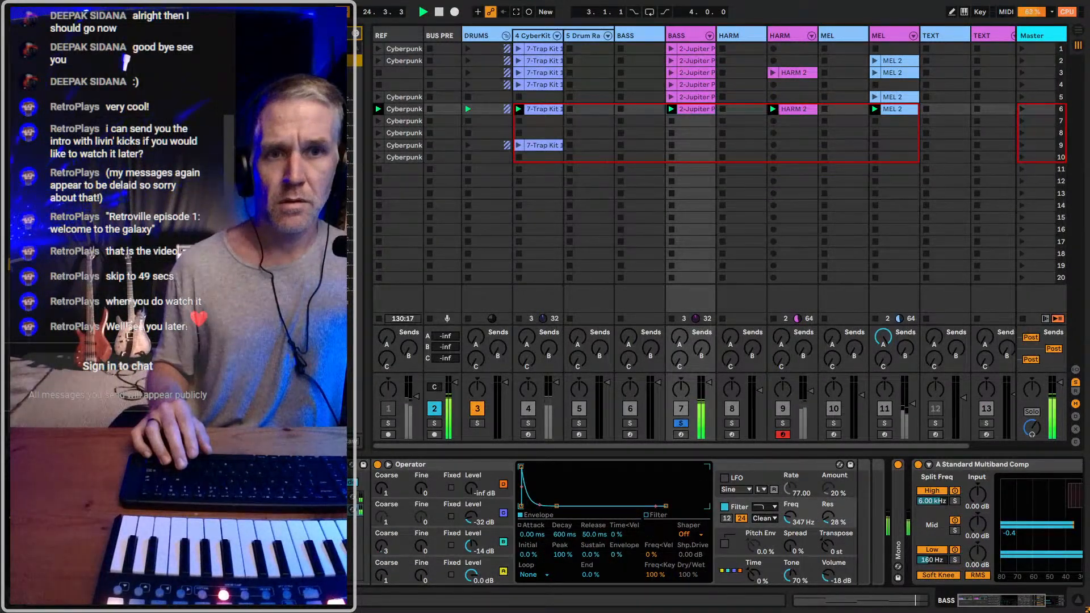
Transpose the BASS track's Operator with the 347 Hz filter by -12 st and play the clips again
drag(789, 517, 789, 477)
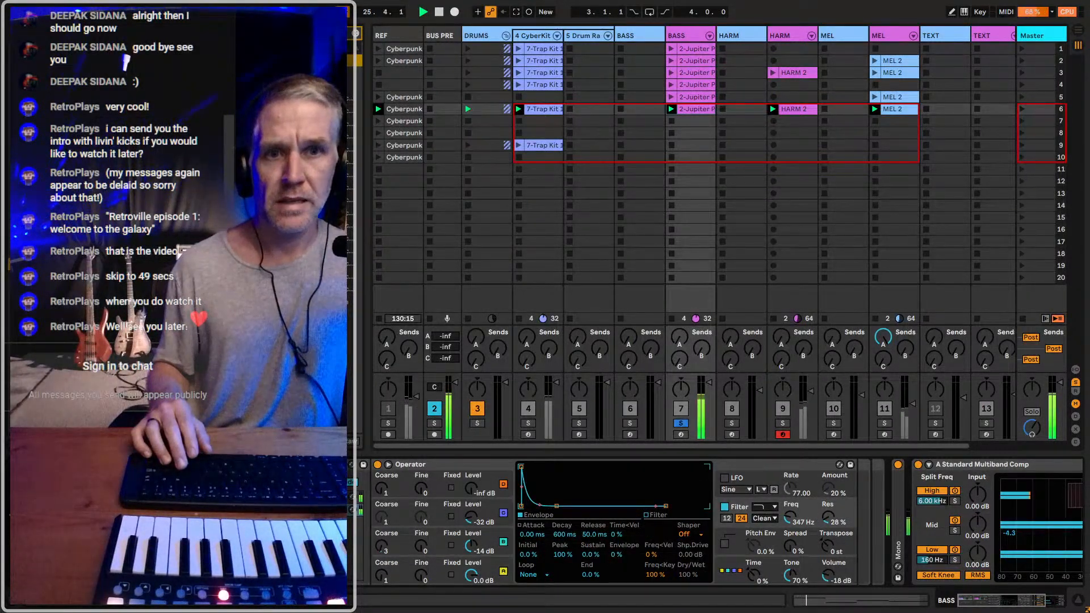
click(443, 569)
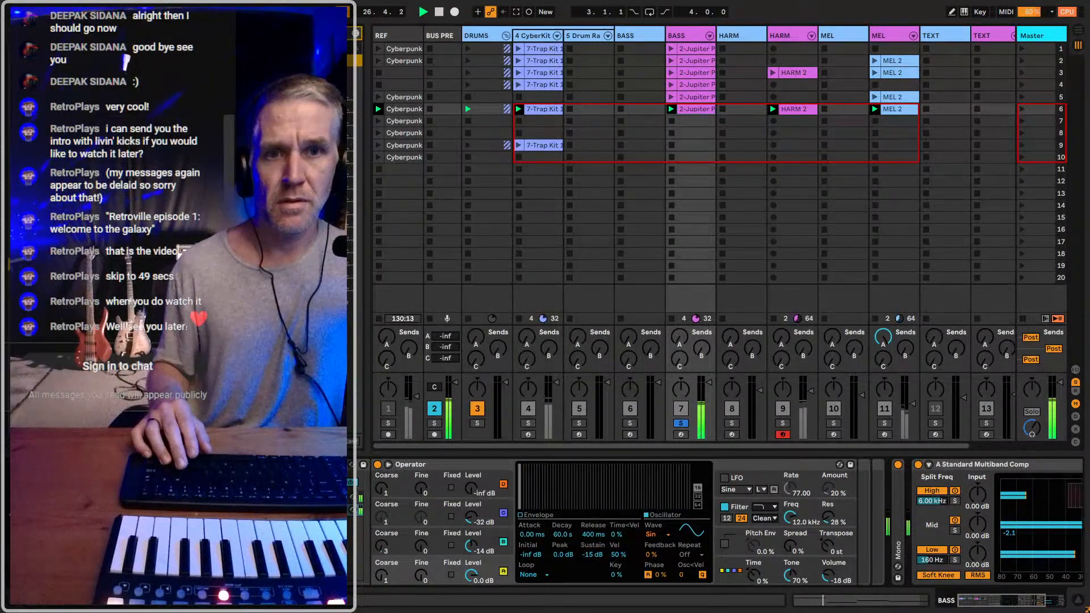
key(ctrl+z)
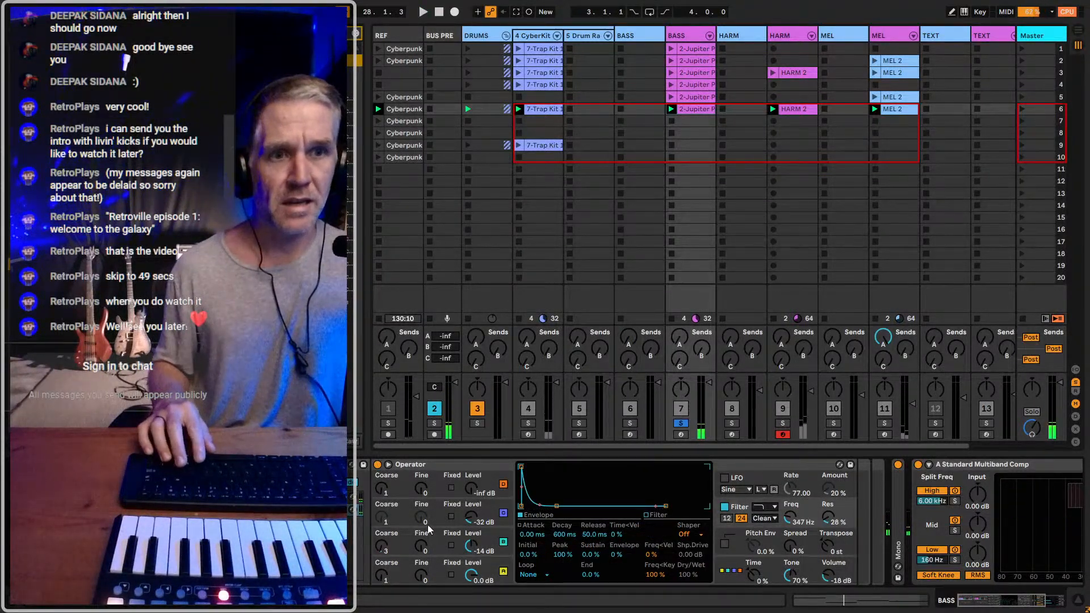
click(836, 550)
text(-12)
key(Return)
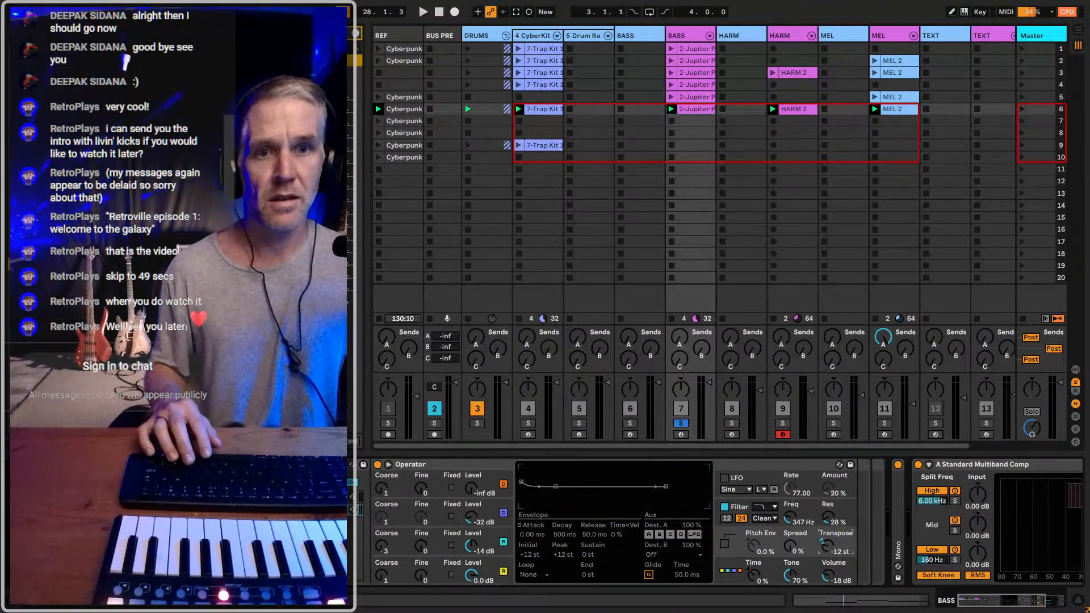
key(space)
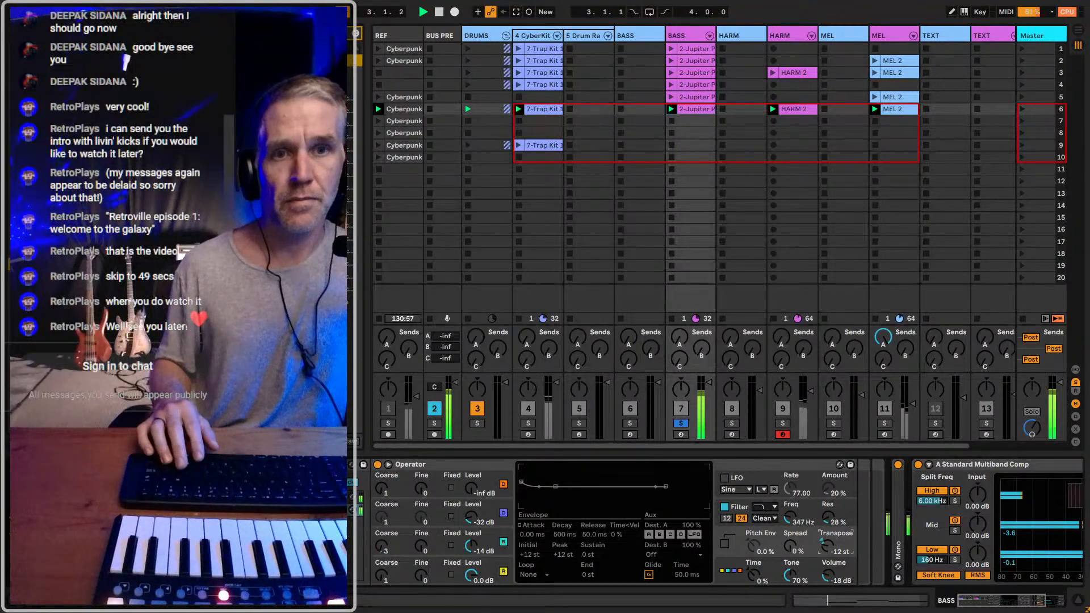
Audition the Operator chain's oscillators A and B by switching them off and back on
click(505, 544)
click(504, 572)
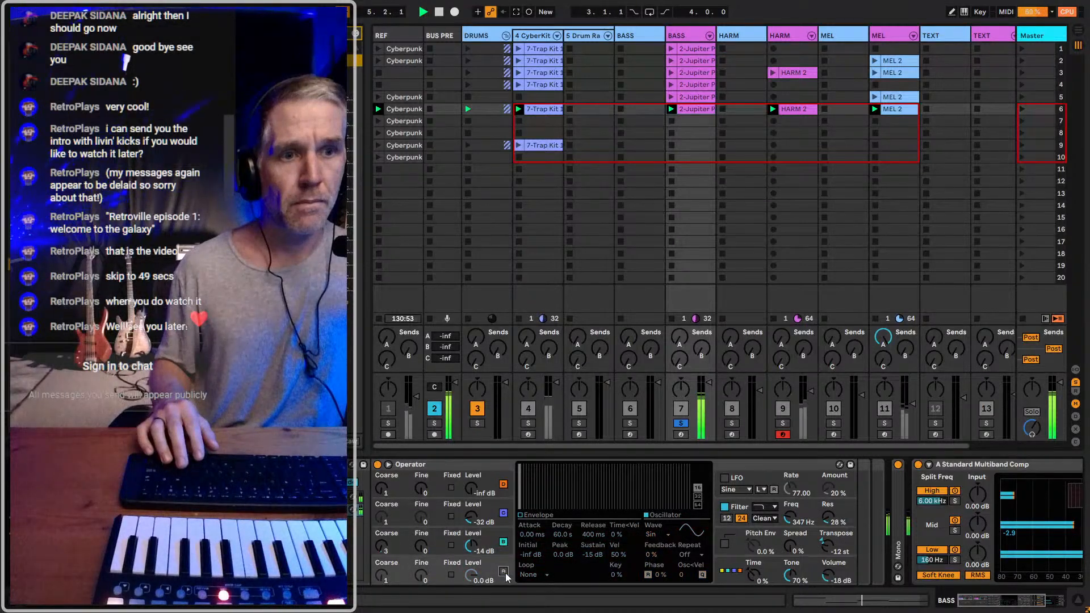
click(504, 572)
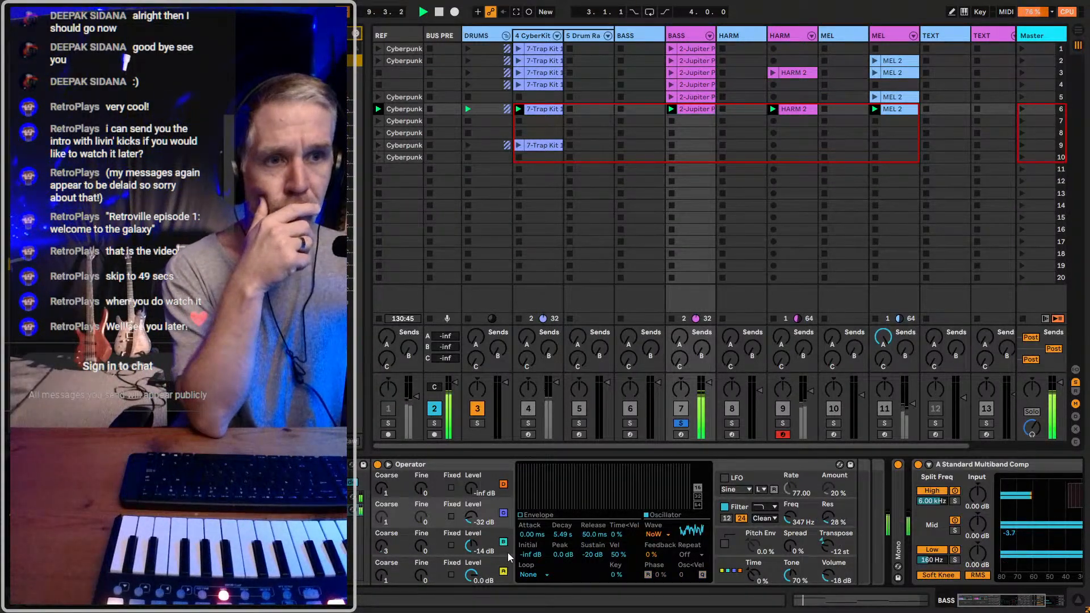
click(504, 571)
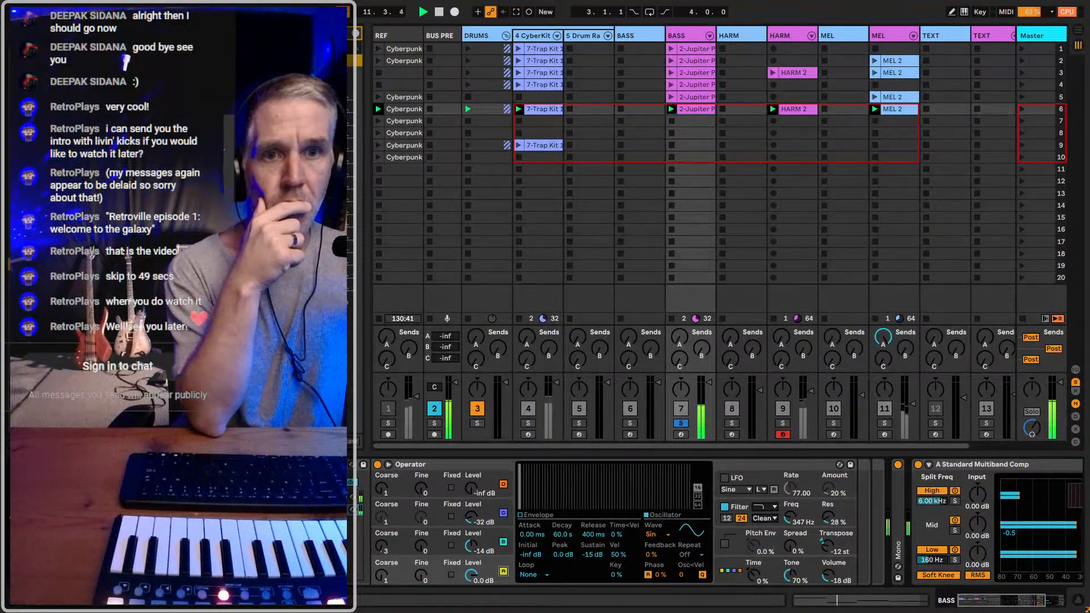
Audition oscillators A, B and C of the Distortion Filtered Bass chain by switching each off and back on
click(284, 510)
click(503, 572)
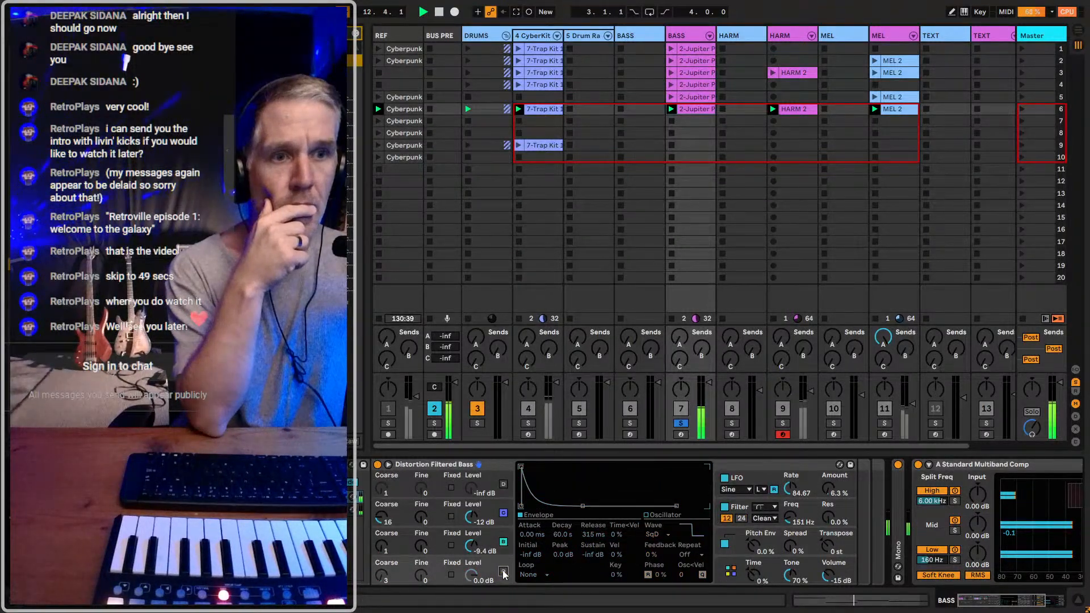
click(503, 574)
click(504, 544)
click(504, 543)
click(504, 515)
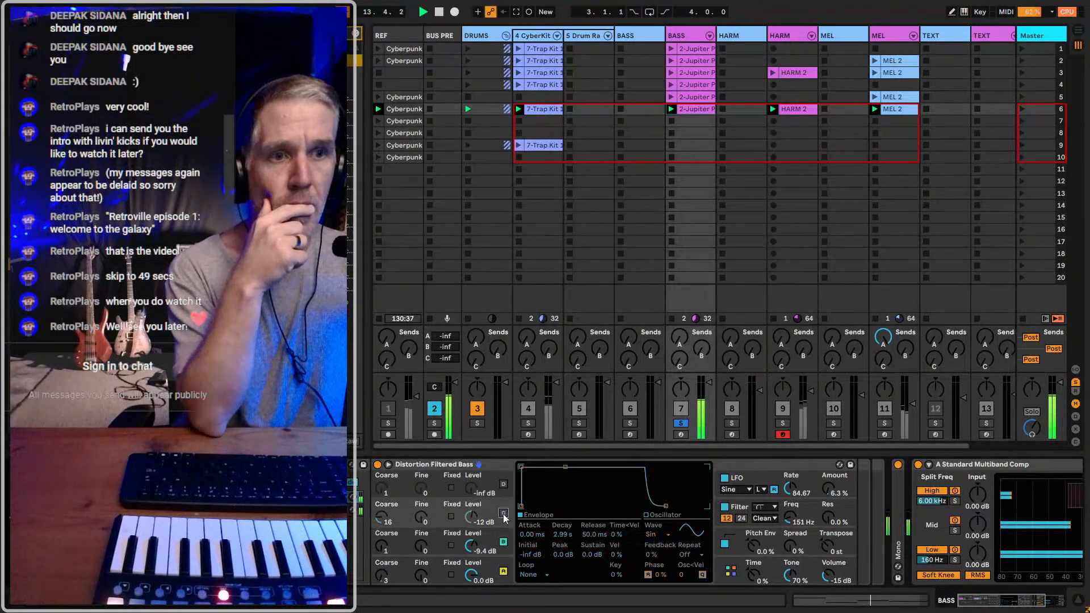
click(504, 515)
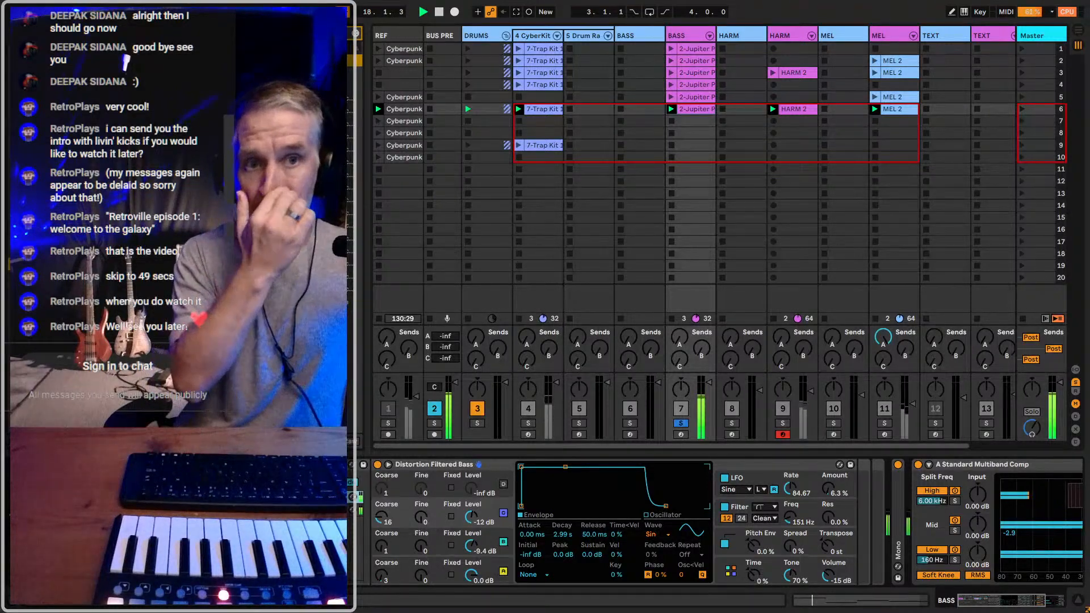
Switch off oscillators A, B and C of Distortion Filtered Bass and listen against the Operator chain, restarting playback
click(504, 571)
click(504, 542)
click(501, 517)
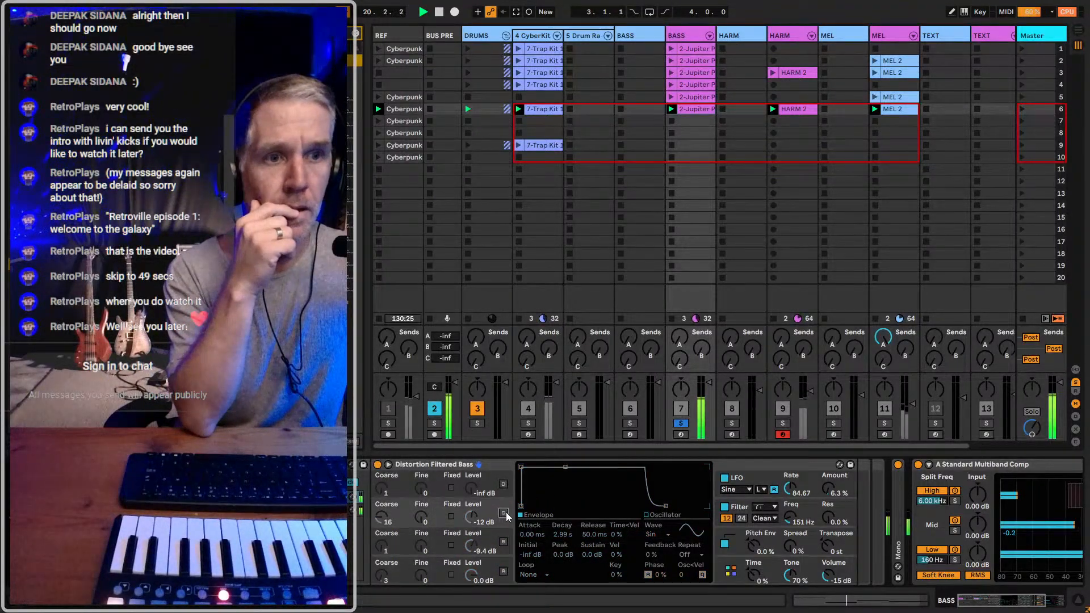
click(503, 571)
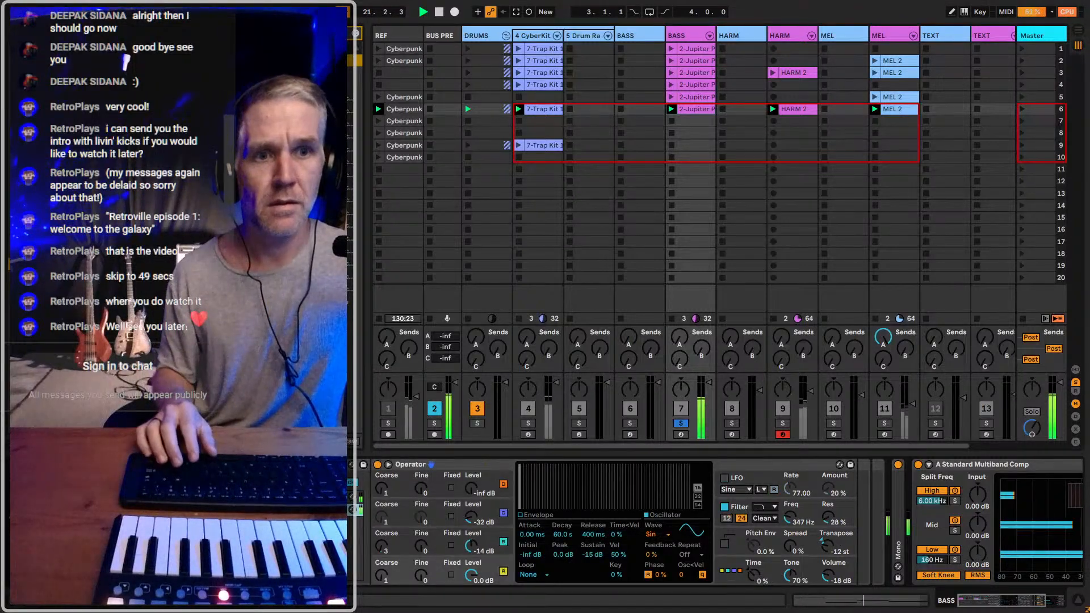
key(ctrl+z)
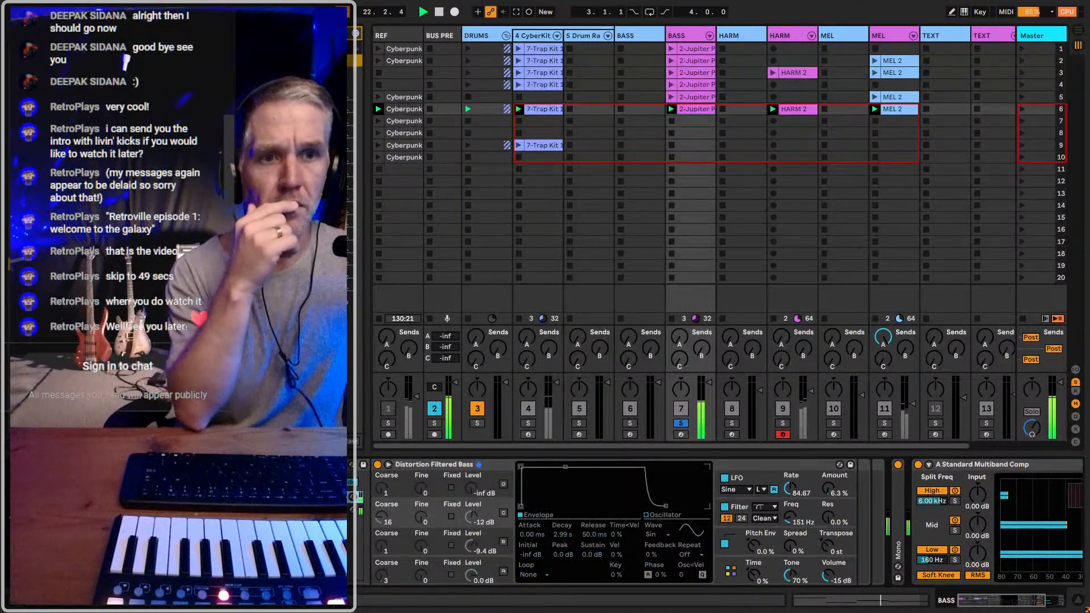
click(344, 511)
click(344, 496)
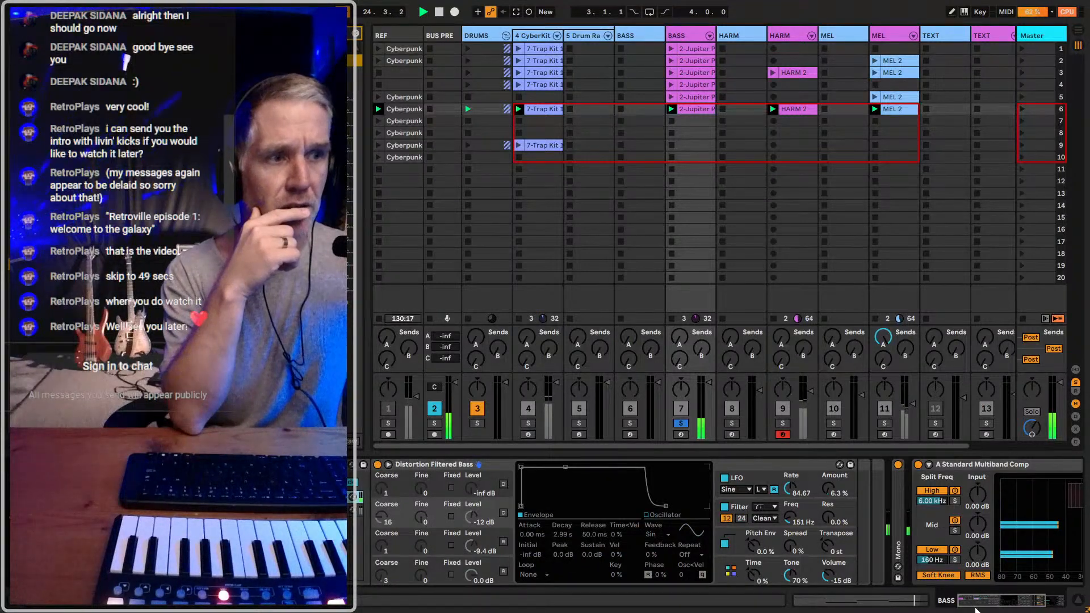
drag(984, 601, 946, 581)
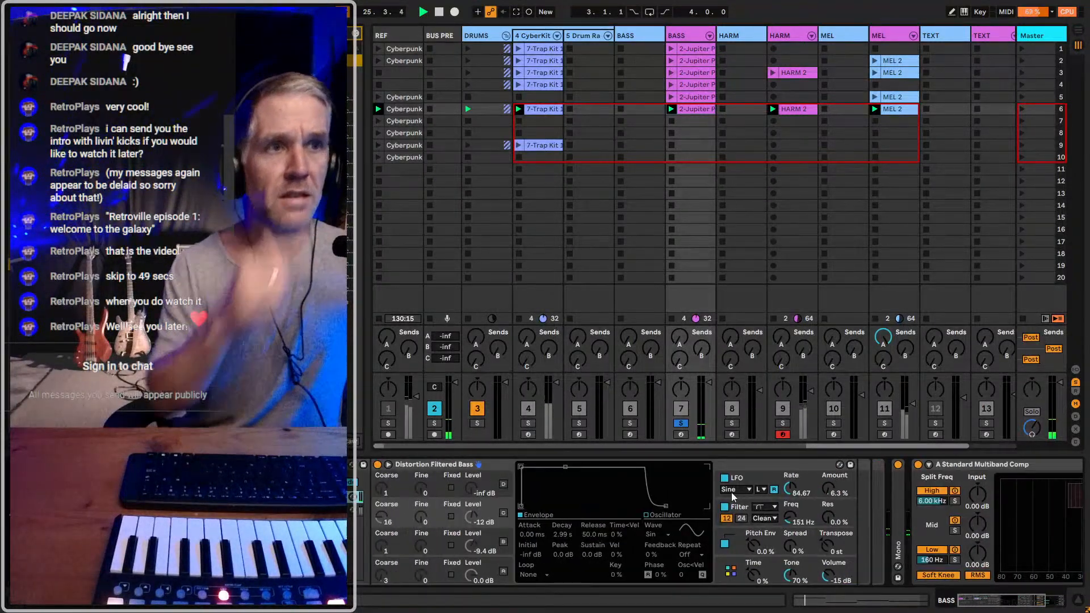
key(space)
key(space)
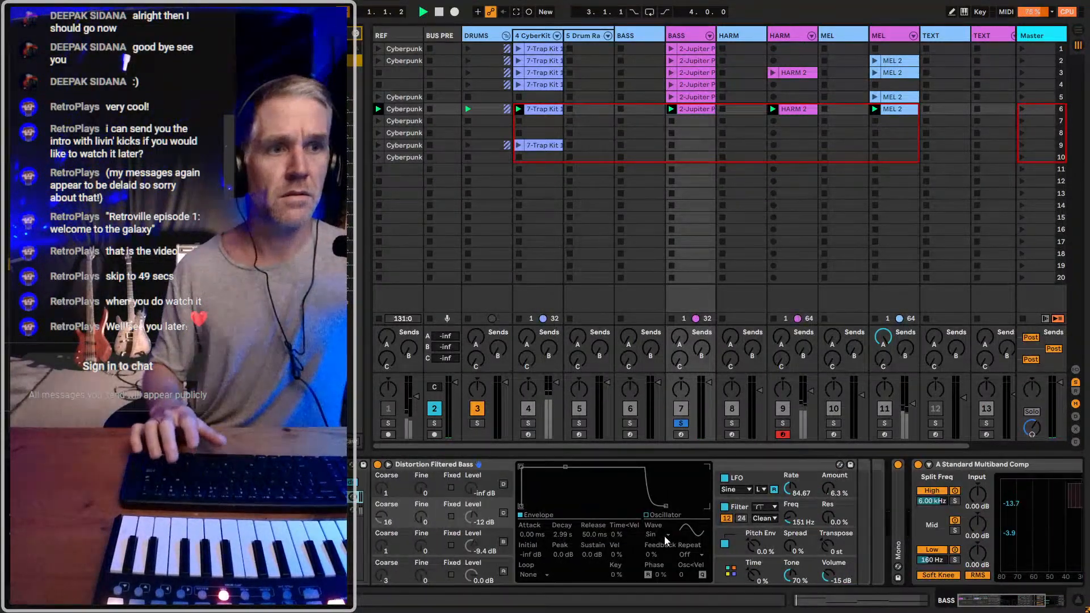
Unsolo the BASS track and switch oscillators A, B and C of Distortion Filtered Bass back on
click(693, 119)
click(682, 424)
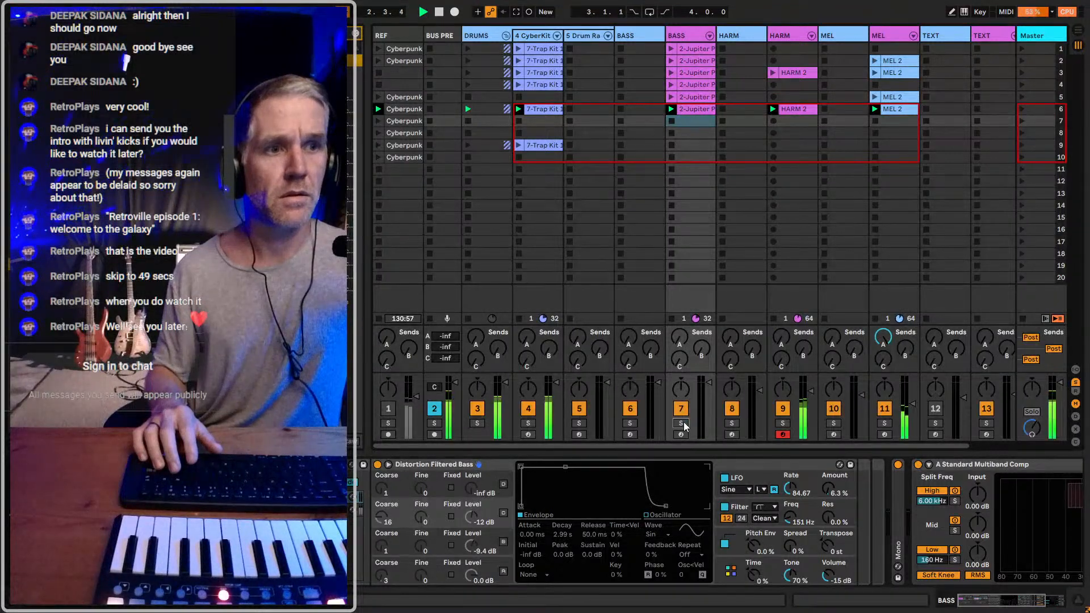
click(498, 577)
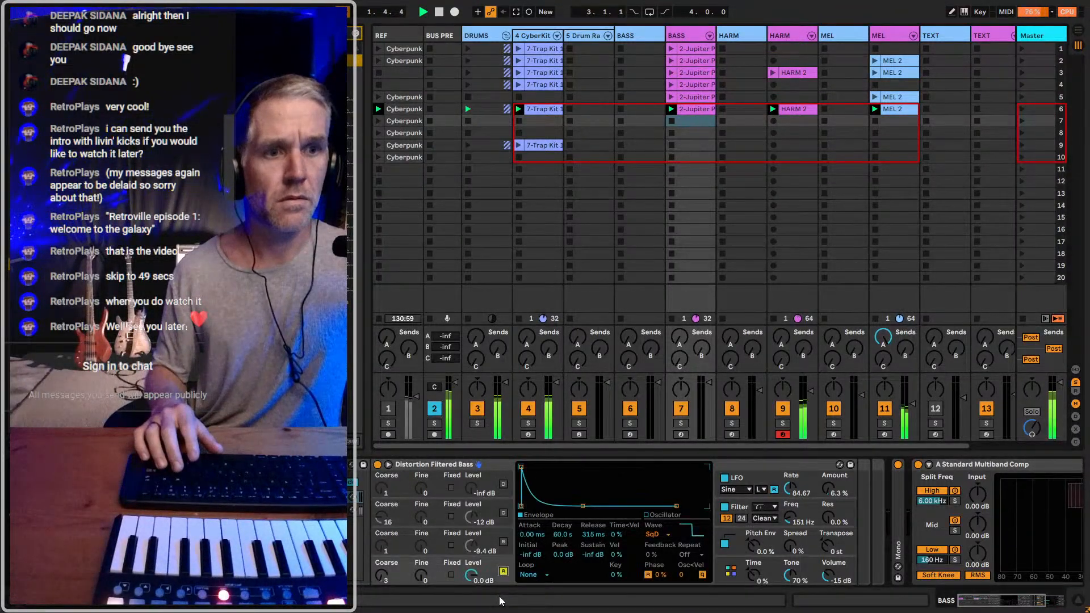
click(504, 550)
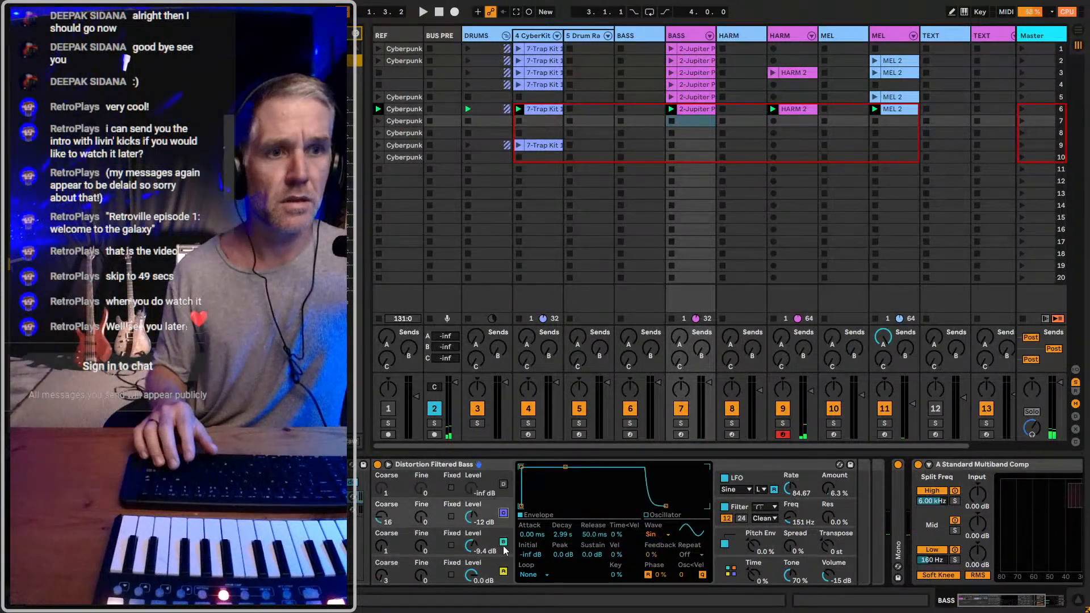
Lower oscillator A of Distortion Filtered Bass to -3.9 dB while comparing it with the Operator chain
click(500, 574)
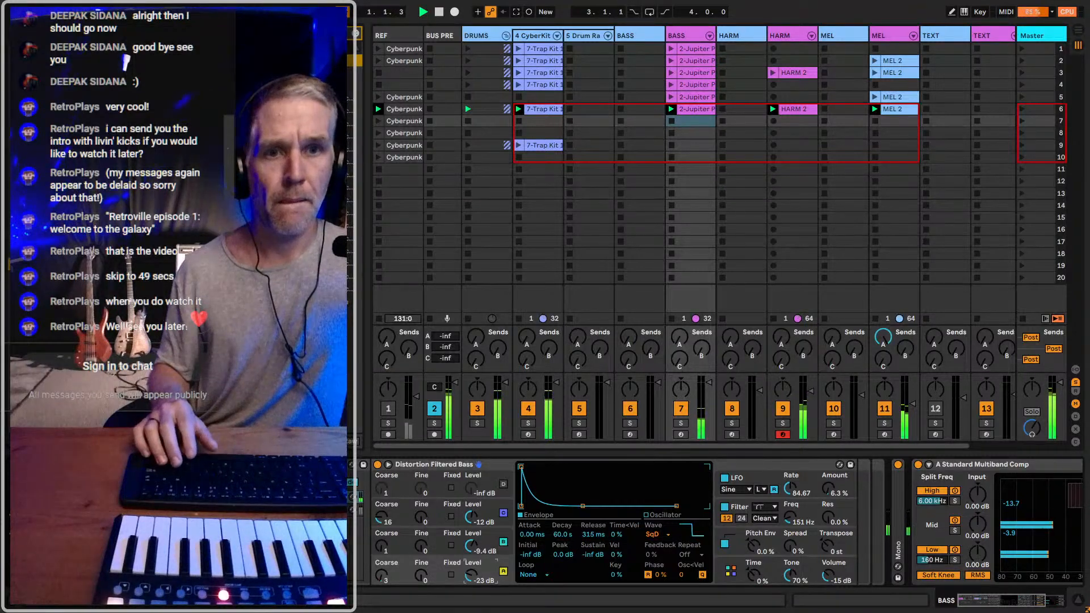
click(353, 510)
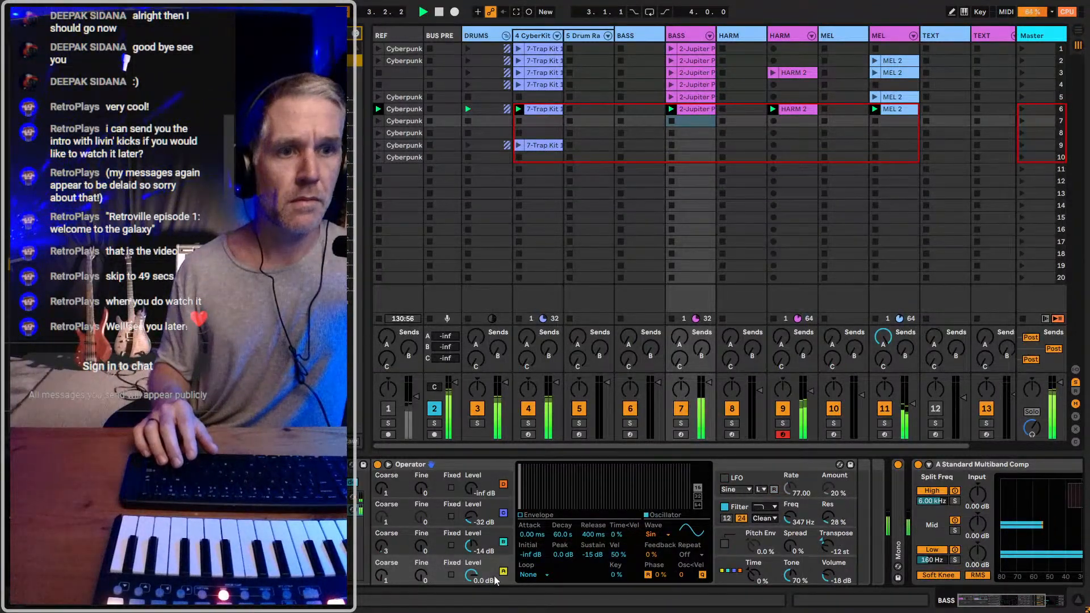
click(295, 498)
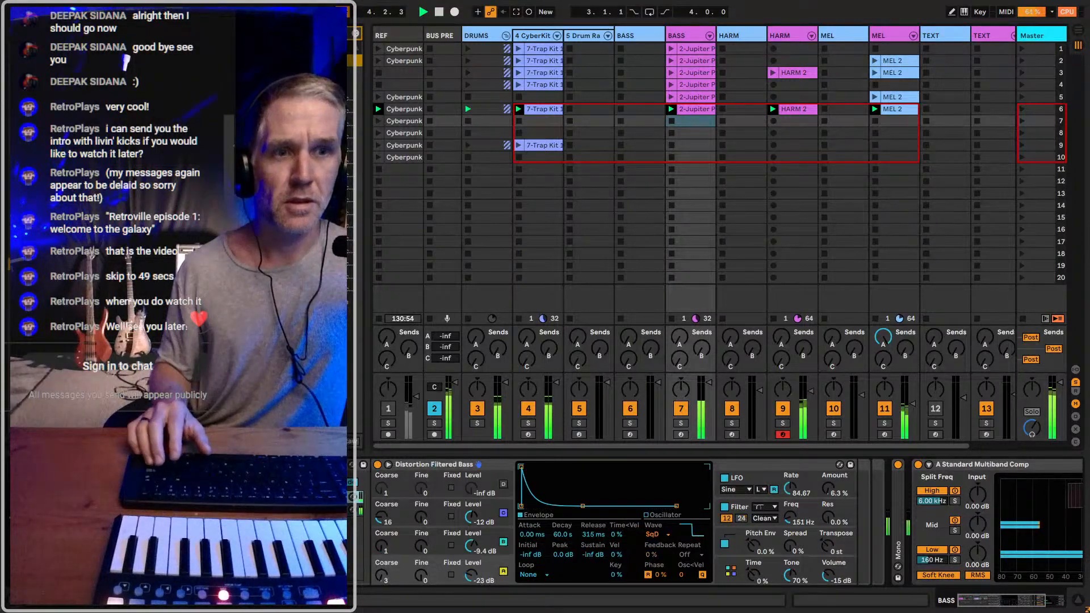
mouse_move(472, 576)
mouse_down()
mouse_move(475, 562)
mouse_move(474, 586)
mouse_up()
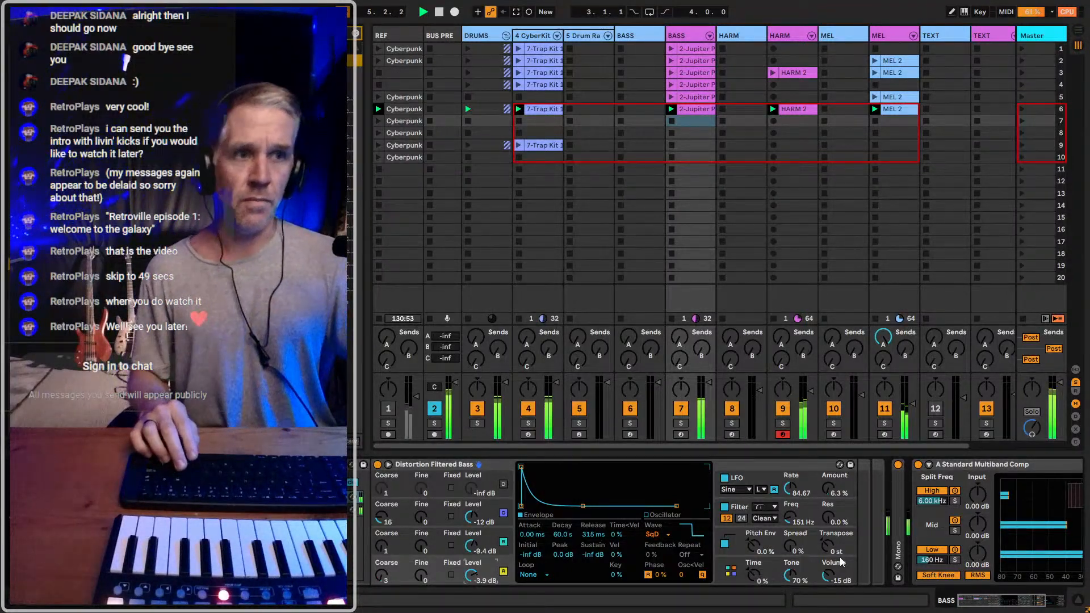
Solo the BASS track and compare its Operator chain with Distortion Filtered Bass again
click(682, 425)
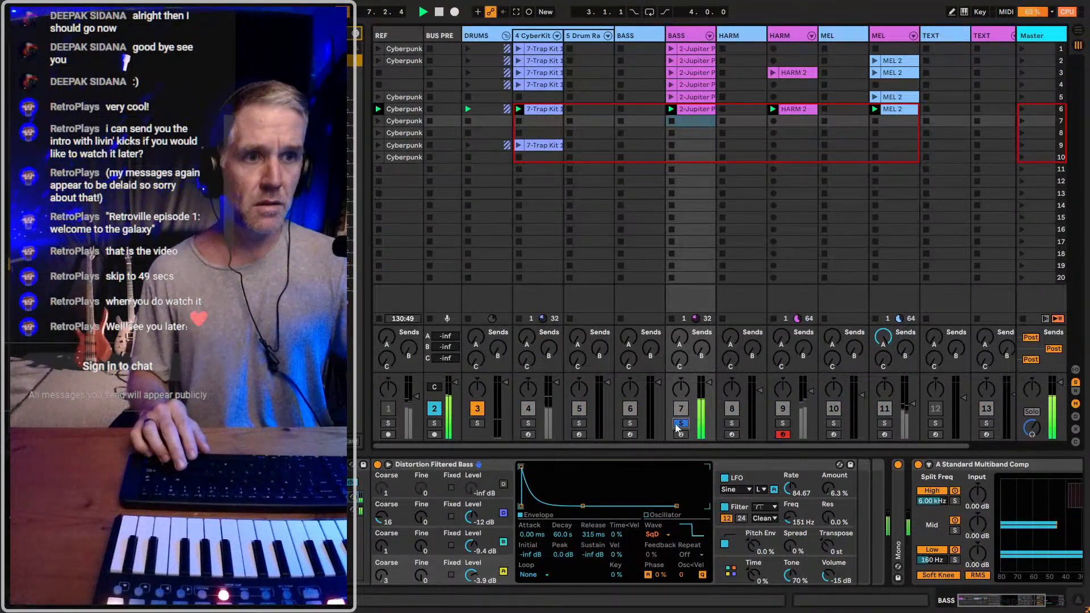
key(ctrl+z)
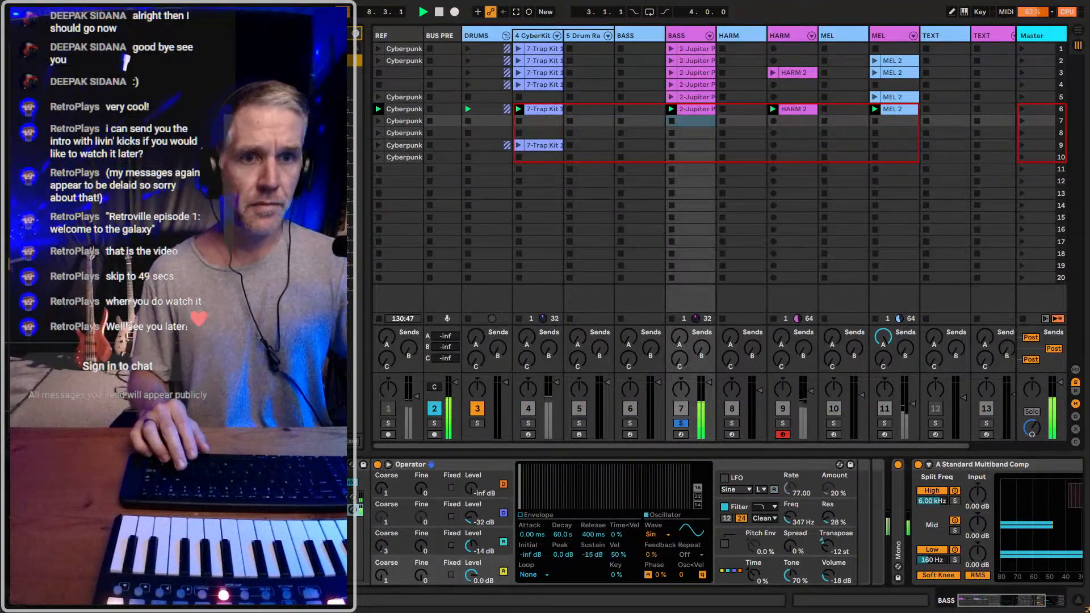
key(ctrl+y)
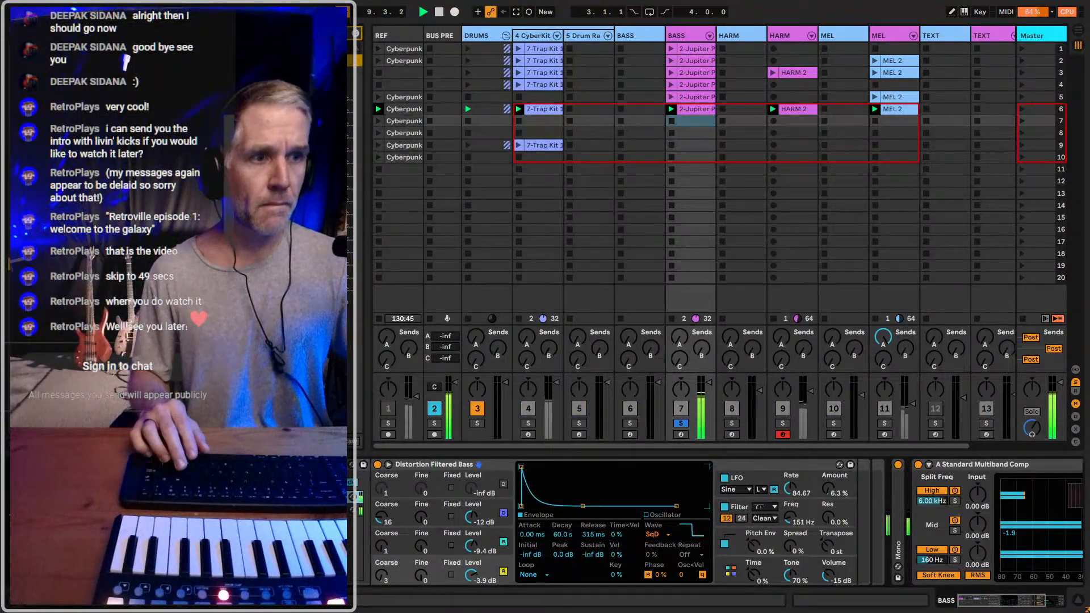
Compare the two BASS chains again and transpose Distortion Filtered Bass to -12 st
key(ctrl+z)
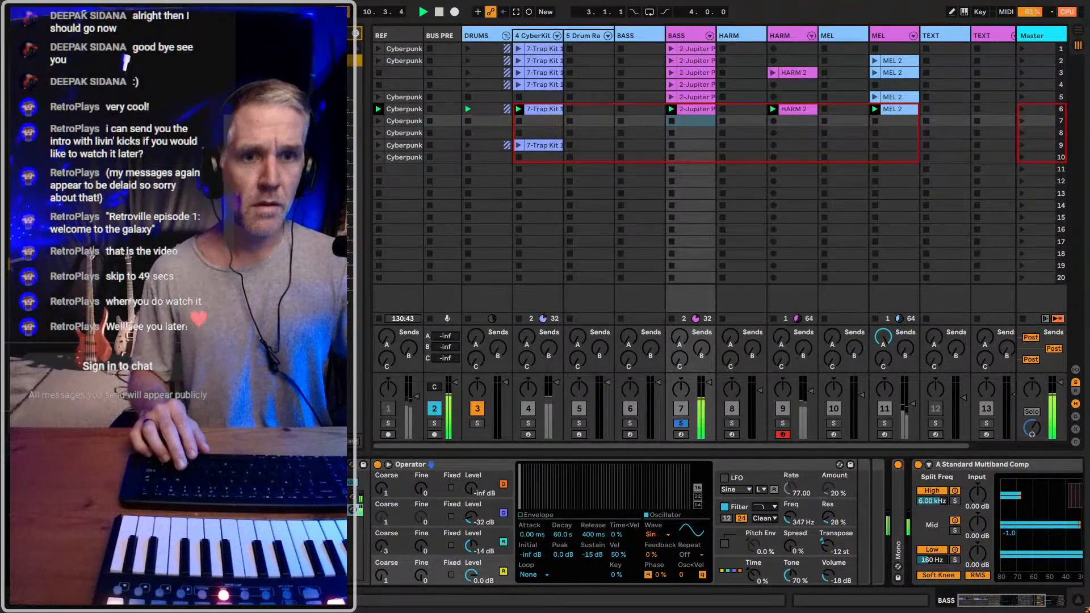
key(ctrl+y)
click(826, 543)
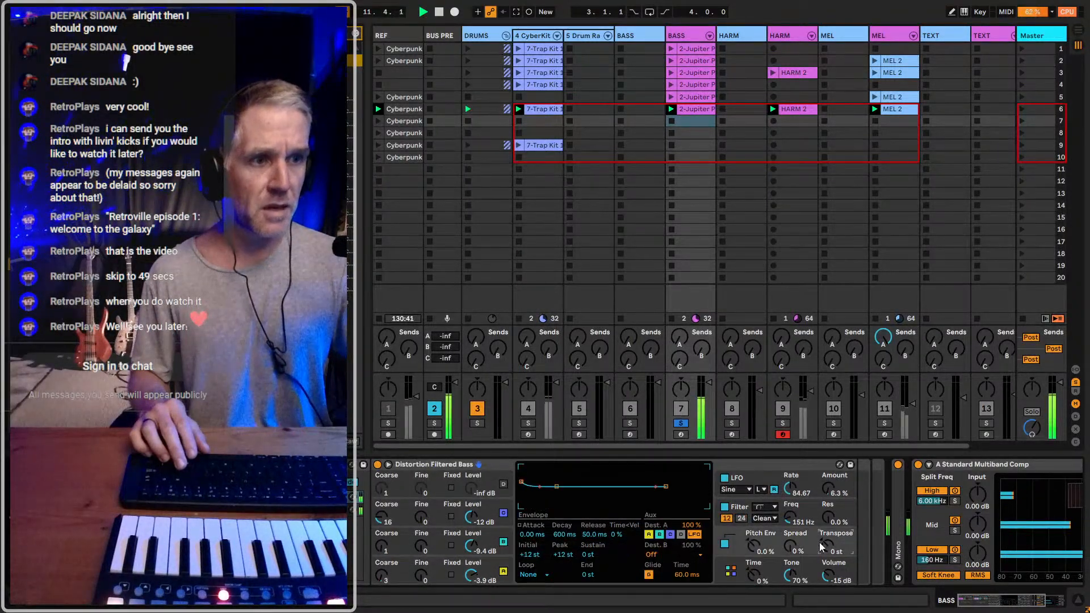
text(-12)
key(Return)
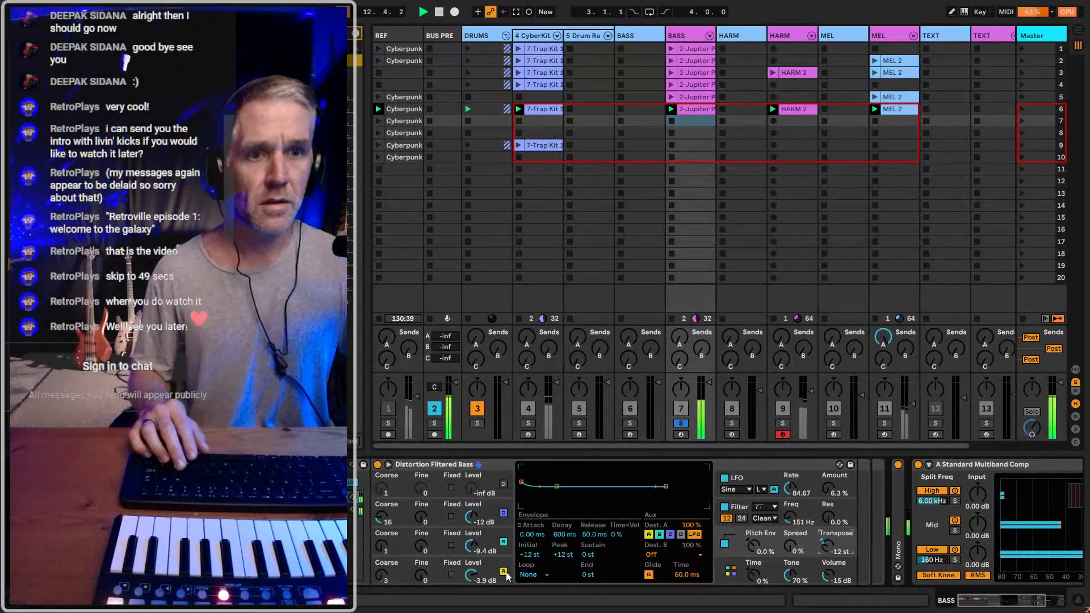
Show the Operator chain and hear the bass in the full mix, unsoloing BASS track 7 and soloing it again
key(ctrl+z)
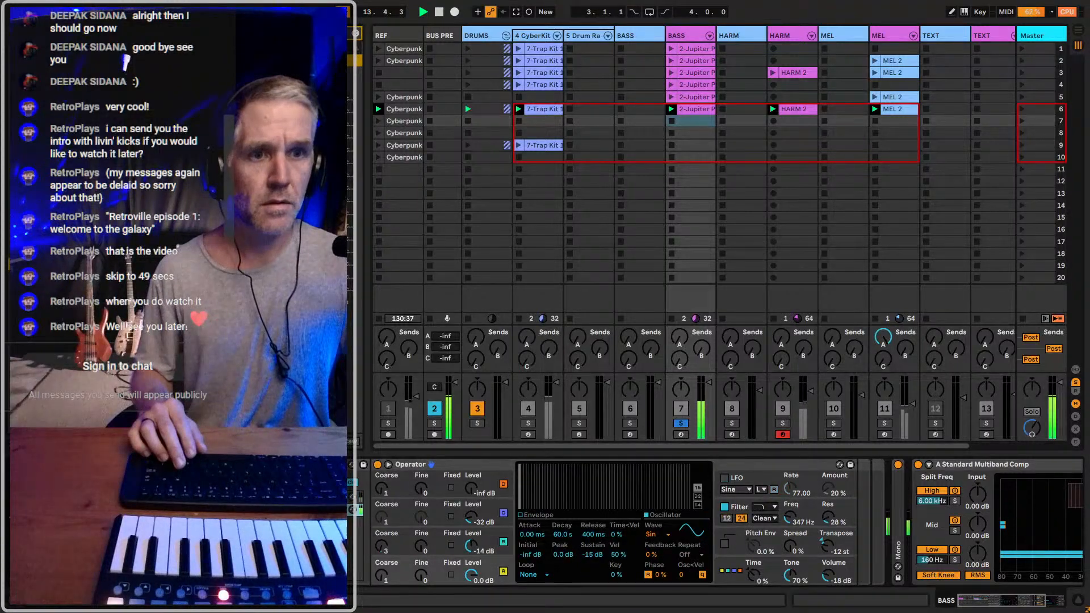
click(680, 423)
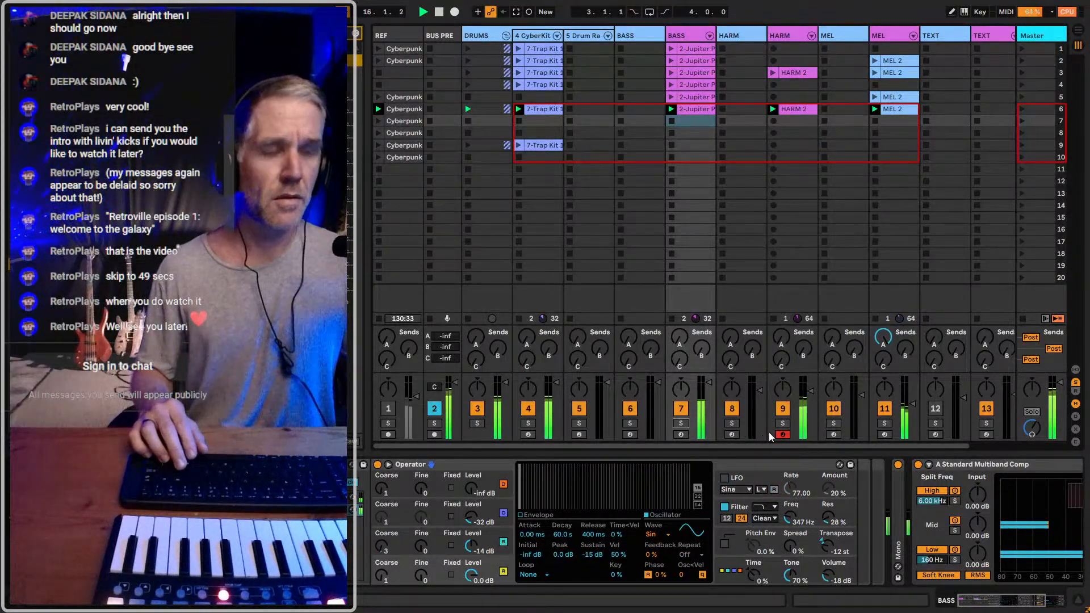
click(681, 423)
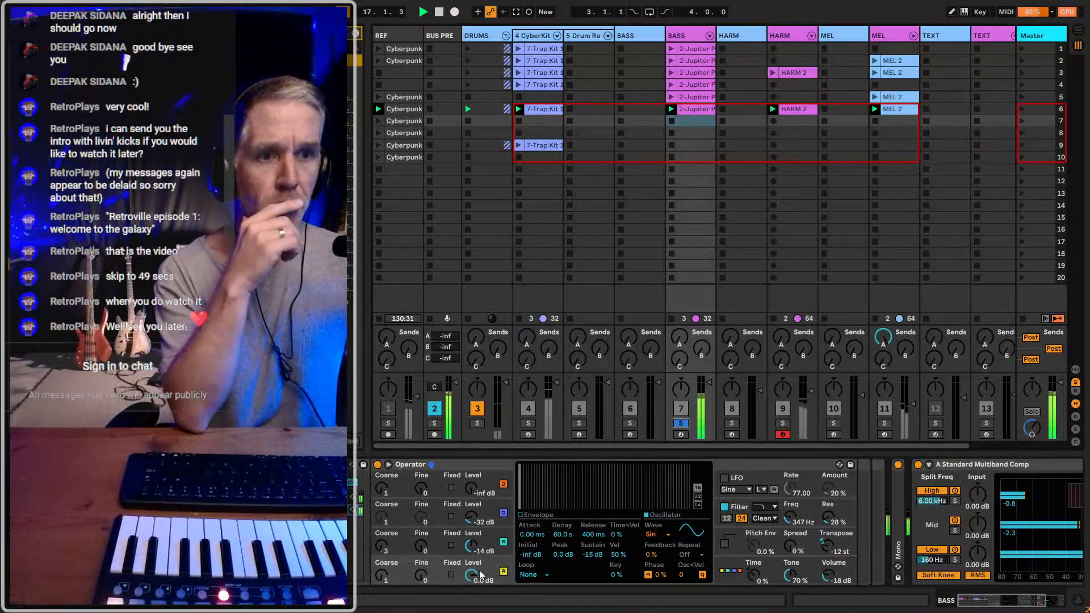
Review the envelopes of Operator's oscillators A, B and C and raise oscillator A's sustain to -3.4 dB
click(503, 536)
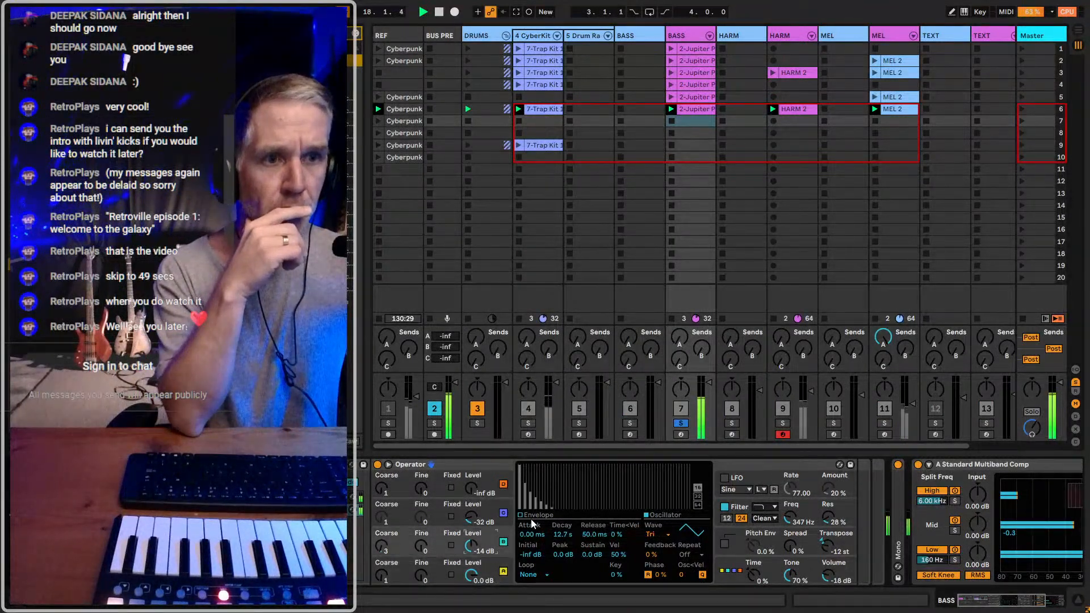
click(521, 515)
click(502, 570)
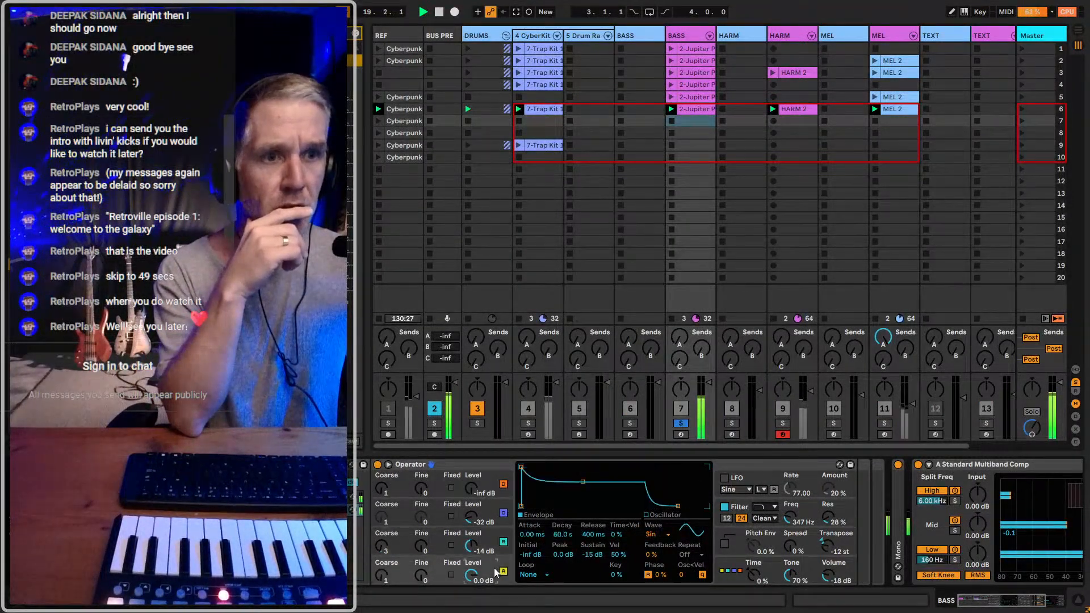
click(503, 512)
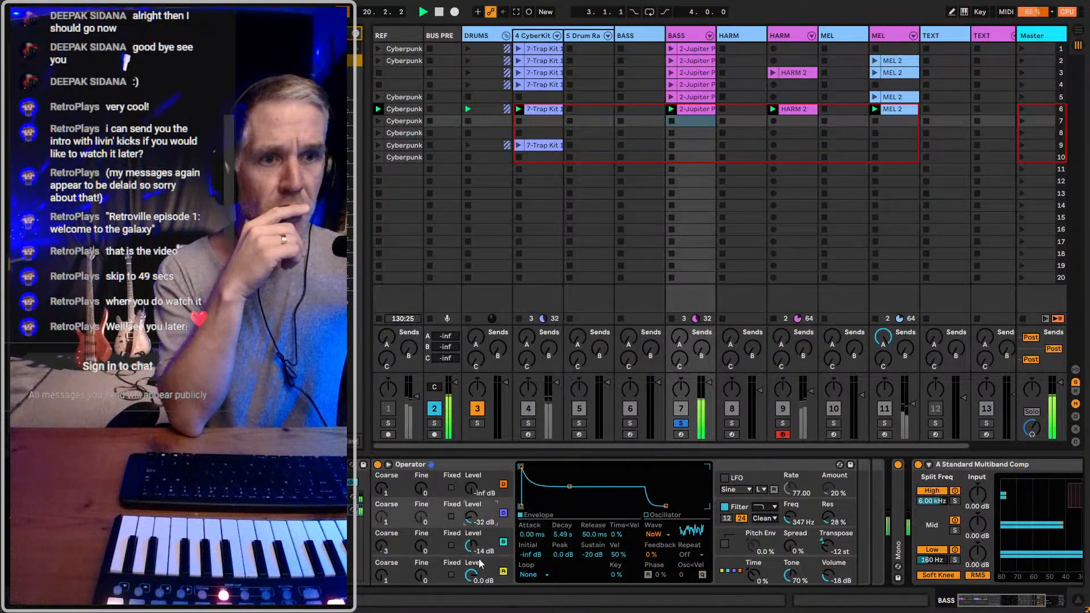
click(497, 567)
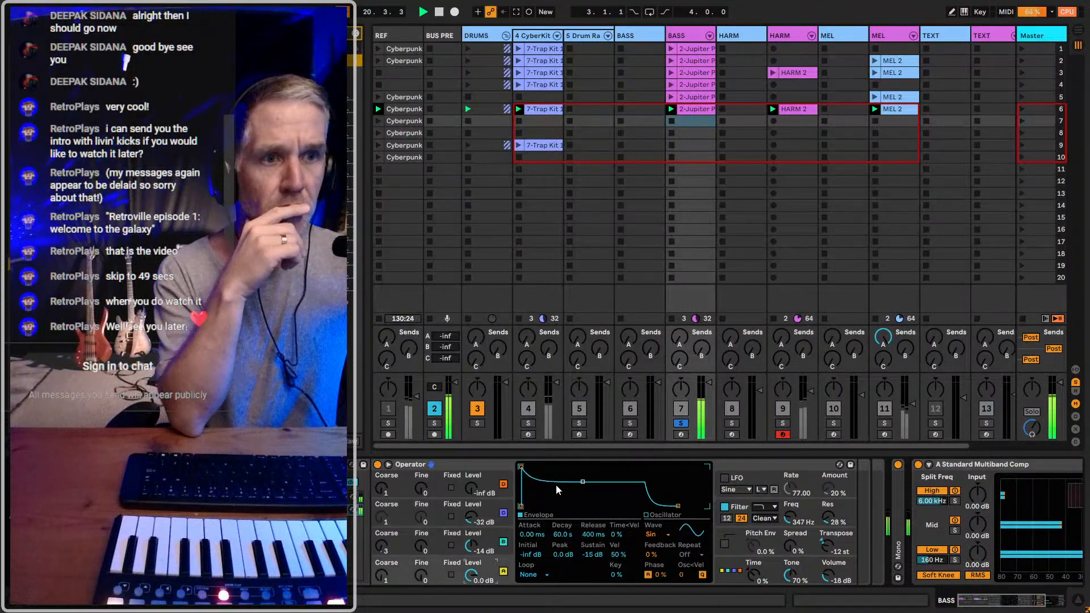
click(484, 546)
mouse_move(574, 467)
mouse_down()
mouse_move(576, 481)
mouse_move(585, 470)
mouse_up()
click(489, 568)
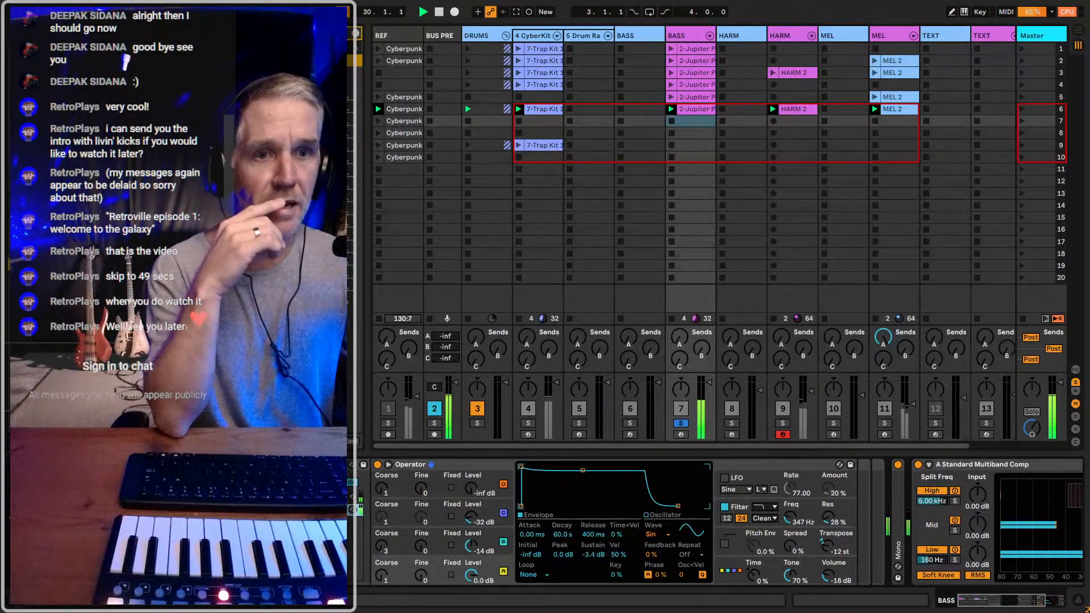
In Distortion Filtered Bass, set oscillator B's envelope to a 60.0 s decay and -14 dB sustain while checking oscillators A and C
click(318, 497)
click(318, 510)
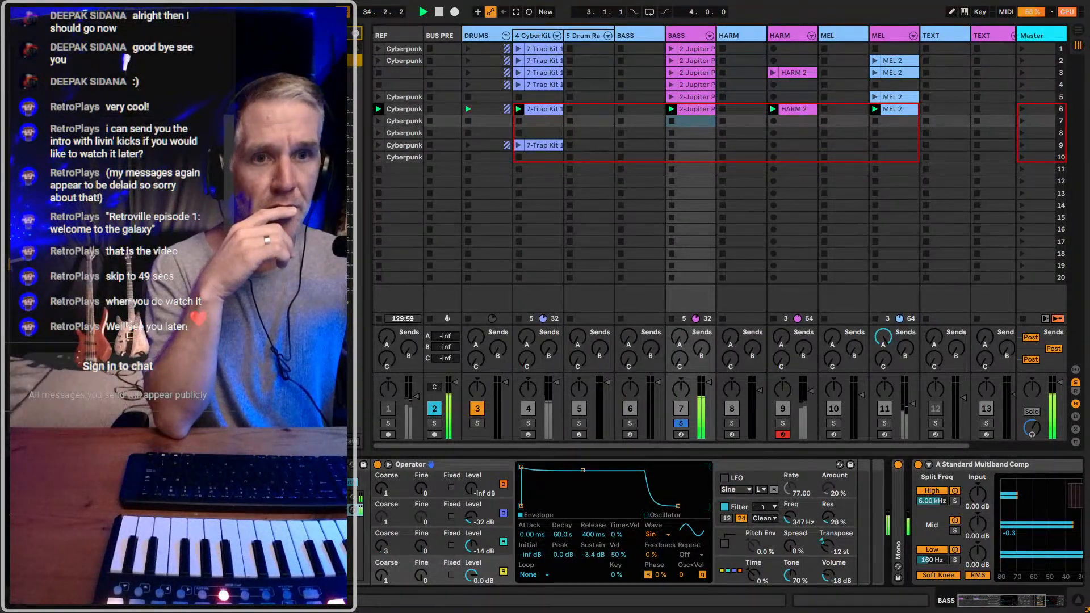
click(318, 497)
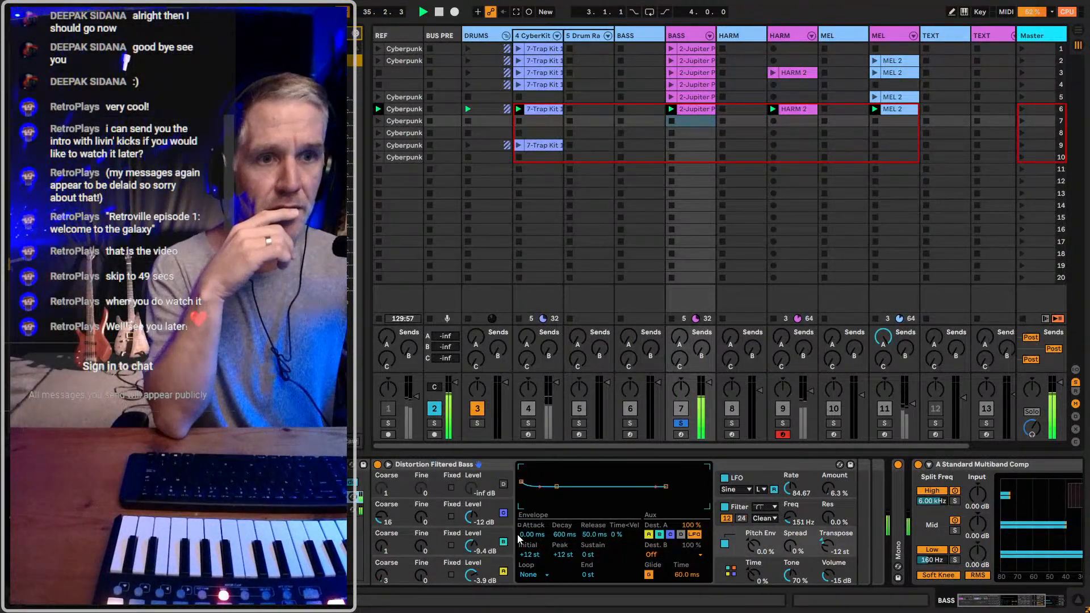
click(488, 571)
click(486, 546)
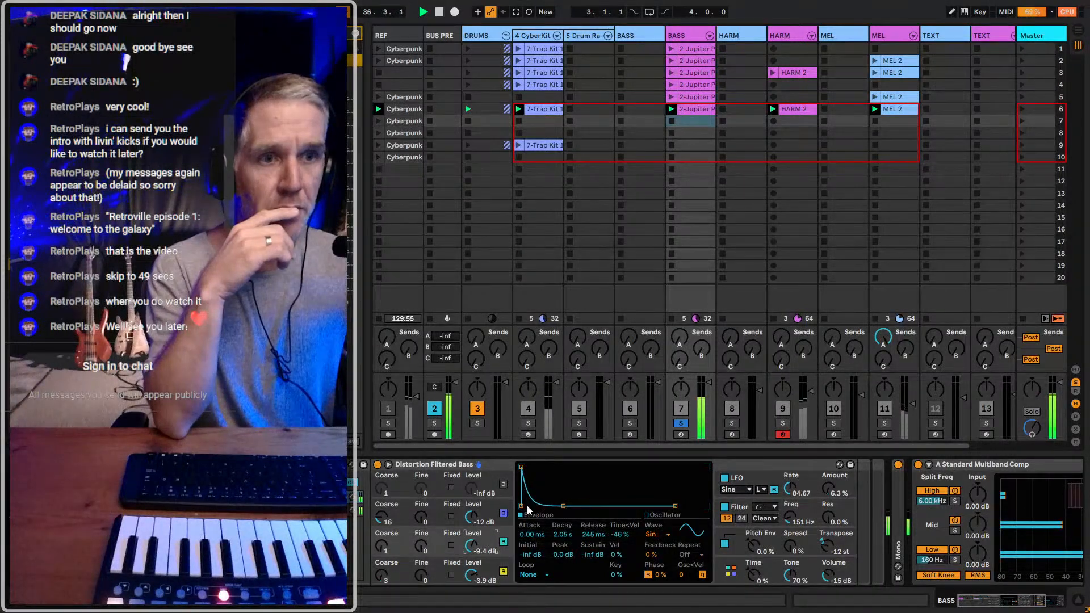
drag(564, 506, 582, 488)
click(498, 568)
click(479, 512)
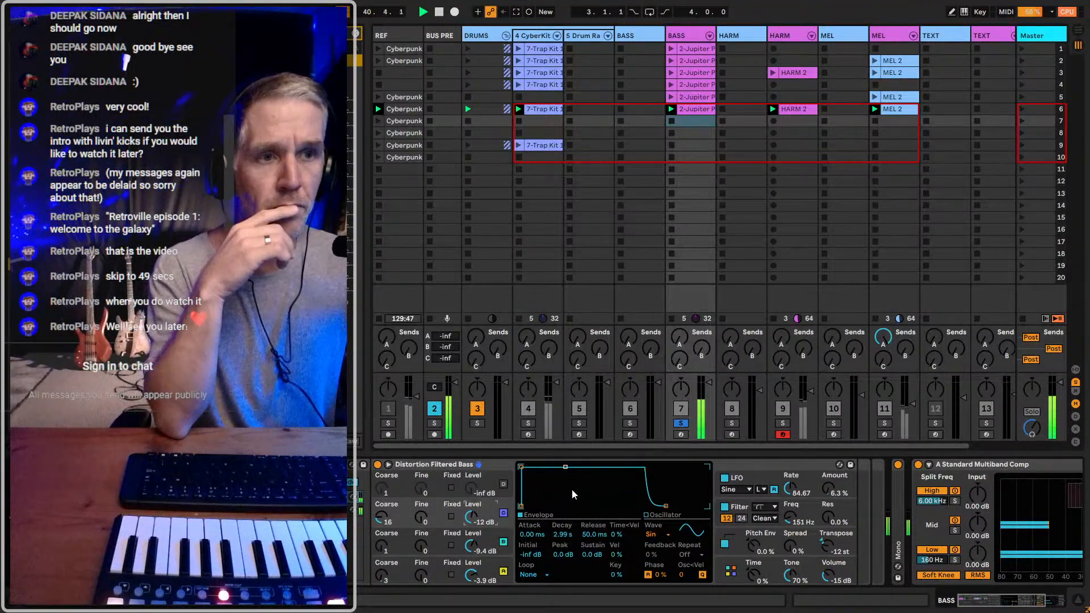
click(498, 567)
mouse_move(578, 490)
mouse_down()
mouse_move(582, 472)
mouse_move(583, 482)
mouse_up()
click(501, 538)
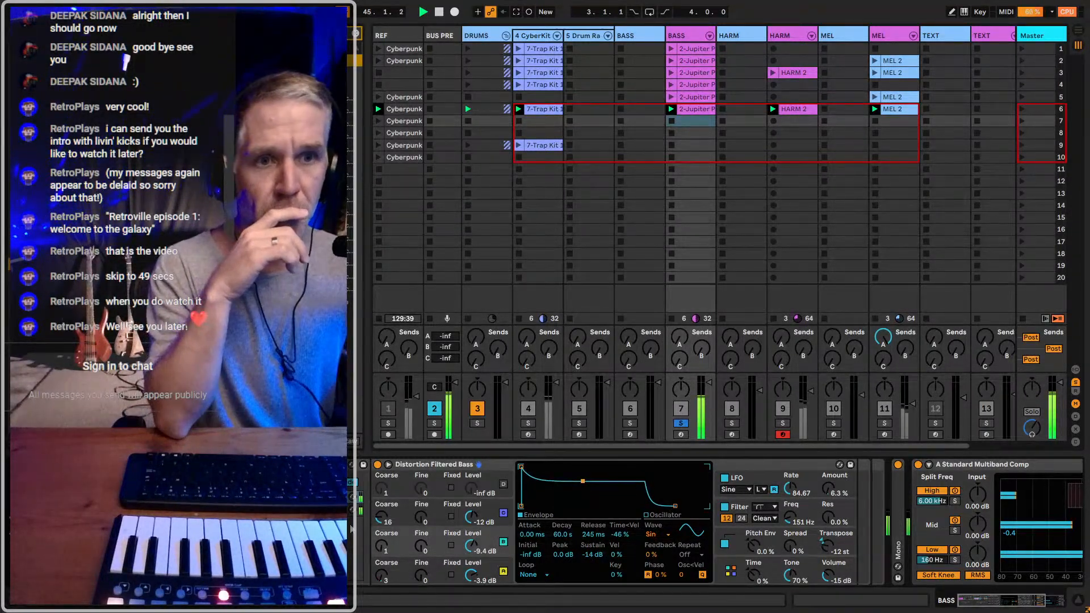
Switch off oscillators B and C of Distortion Filtered Bass to hear oscillator A alone, and switch them back on
click(506, 542)
click(504, 518)
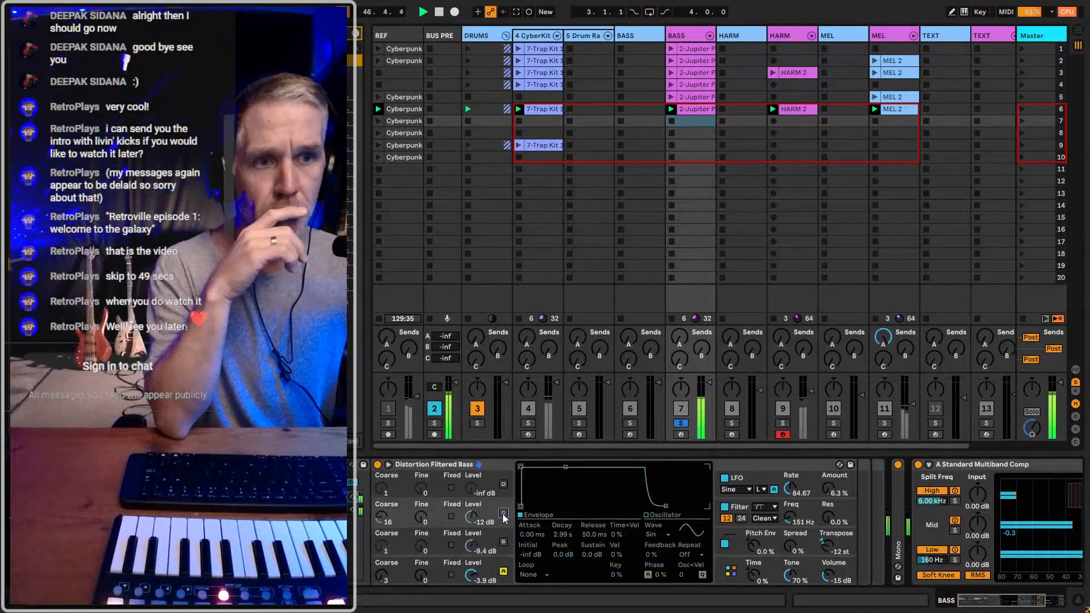
click(503, 543)
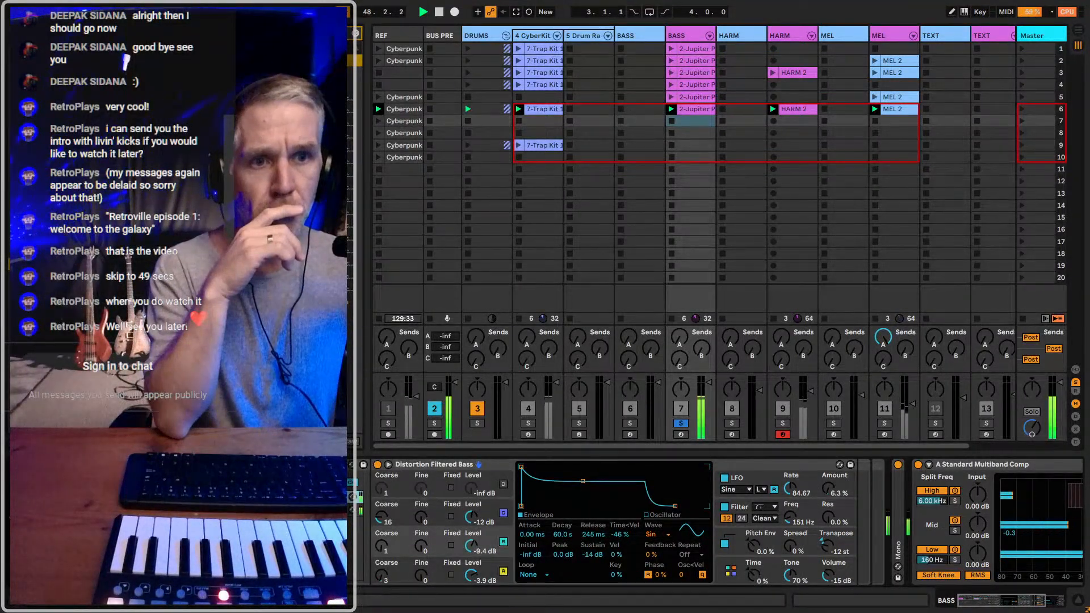
In the Operator chain, raise oscillator C to -28 dB and set oscillator B's envelope to a 53.2 s decay and -26 dB sustain
click(351, 510)
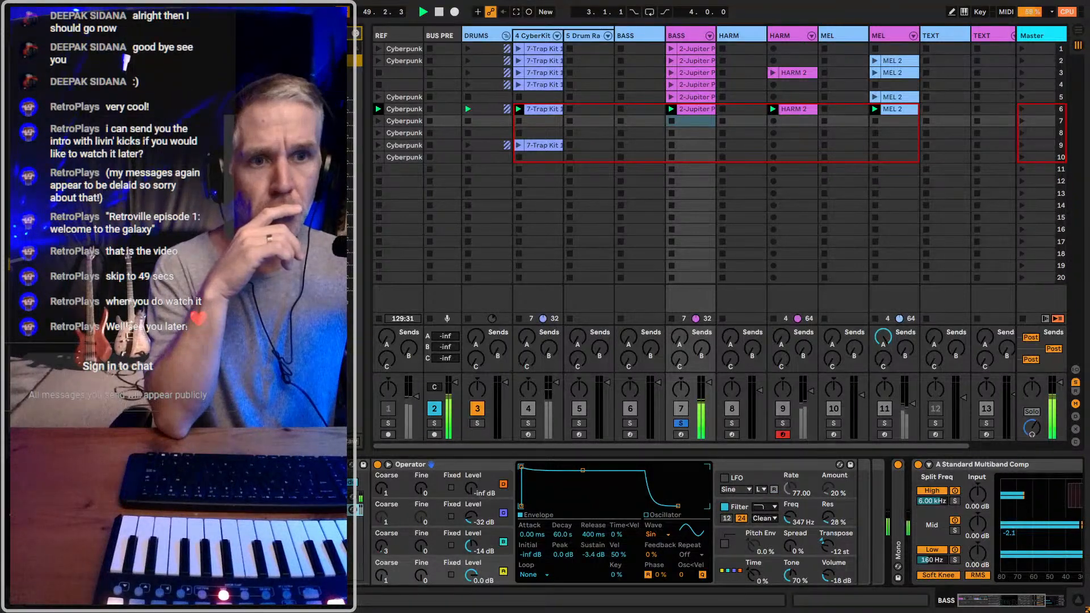
drag(471, 517, 472, 513)
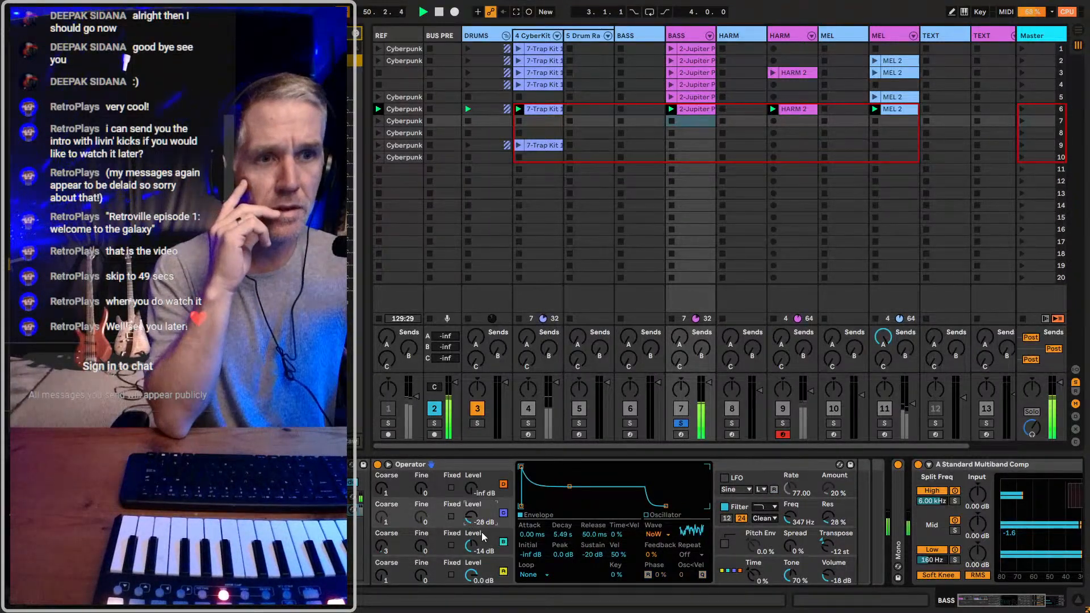
click(482, 536)
drag(574, 482, 582, 492)
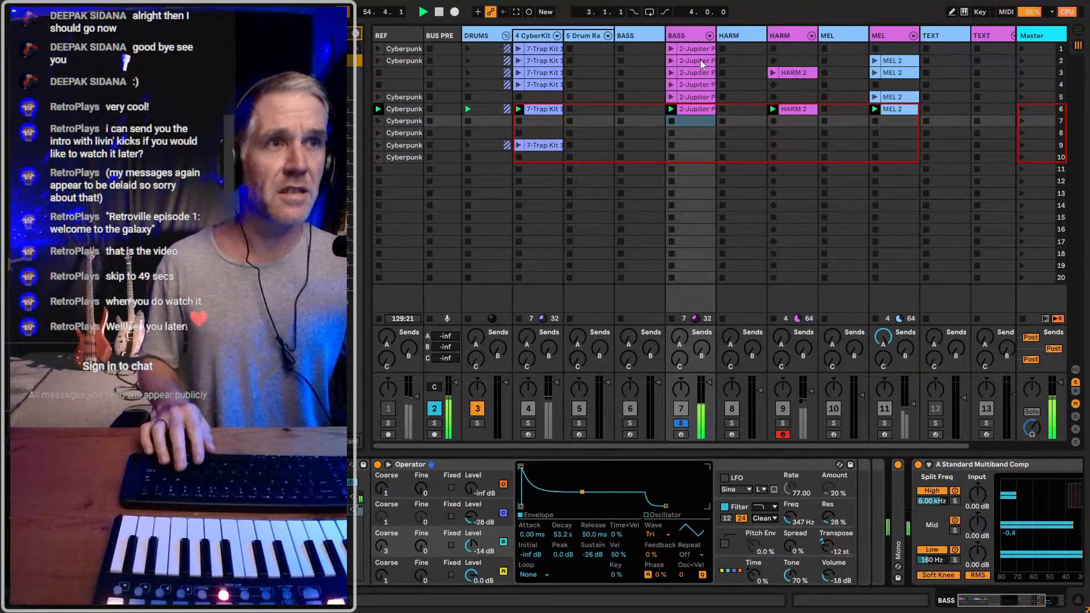
Switch off oscillators B, C and D of Operator and lower oscillator A's envelope sustain to -22 dB
click(468, 518)
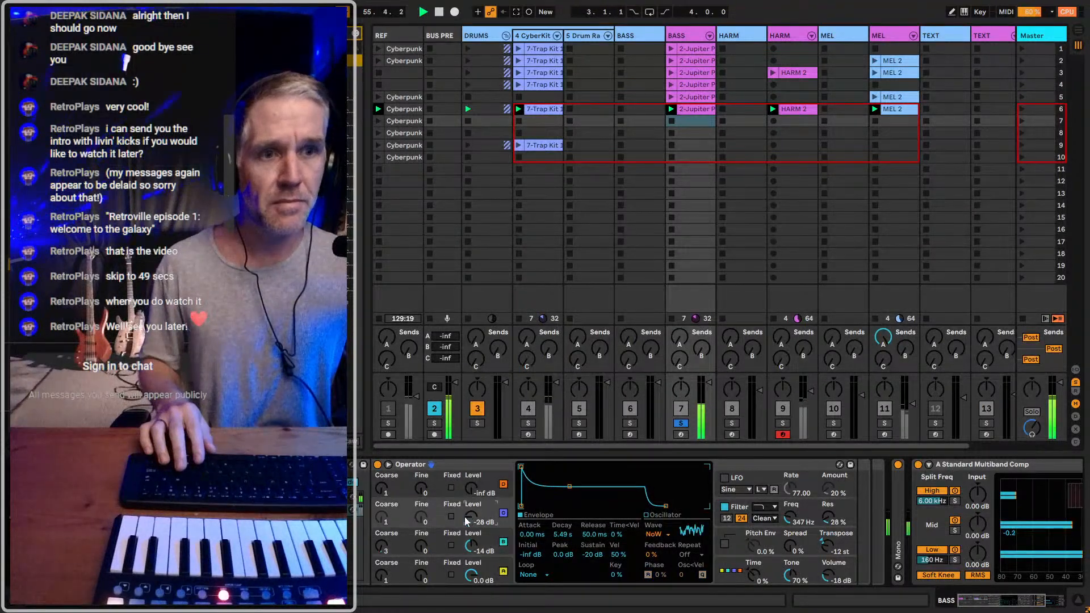
click(503, 570)
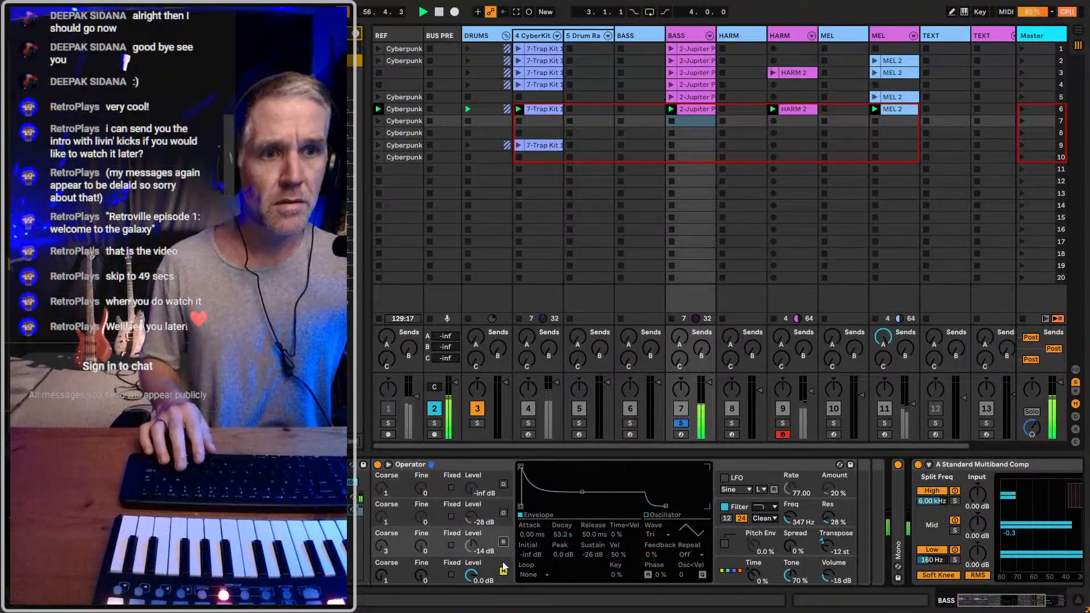
click(455, 568)
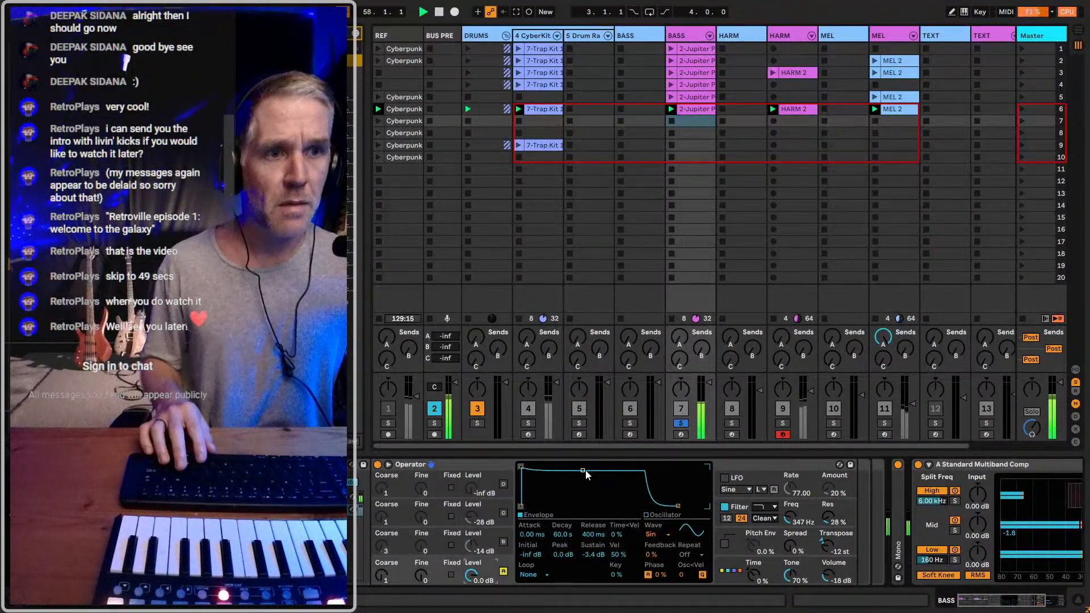
drag(587, 474, 583, 488)
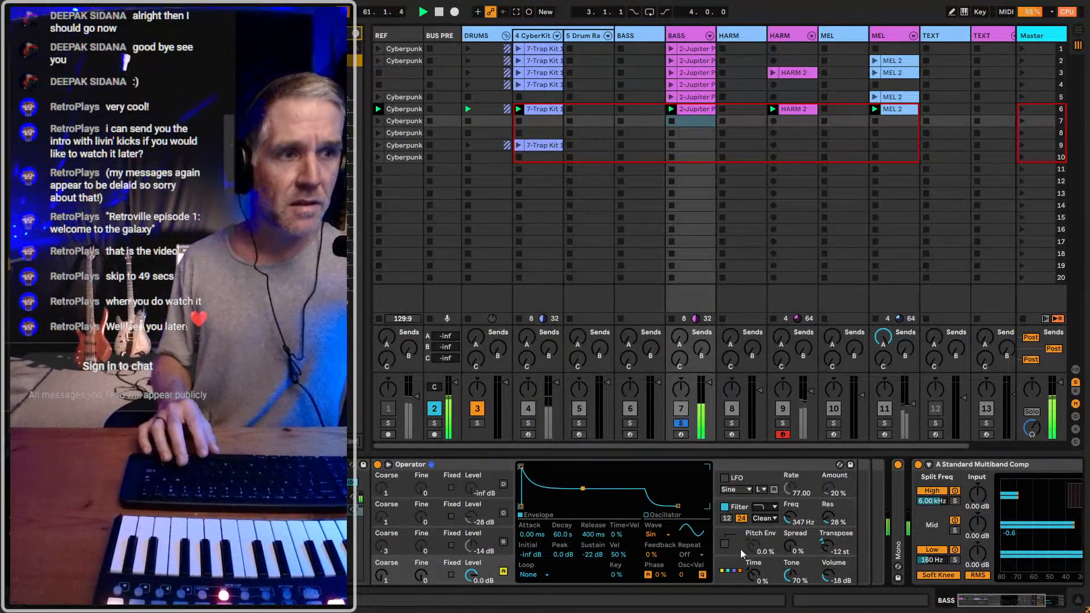
Switch off Operator's oscillator A, restart playback, and switch oscillators A, B and C back on
click(503, 570)
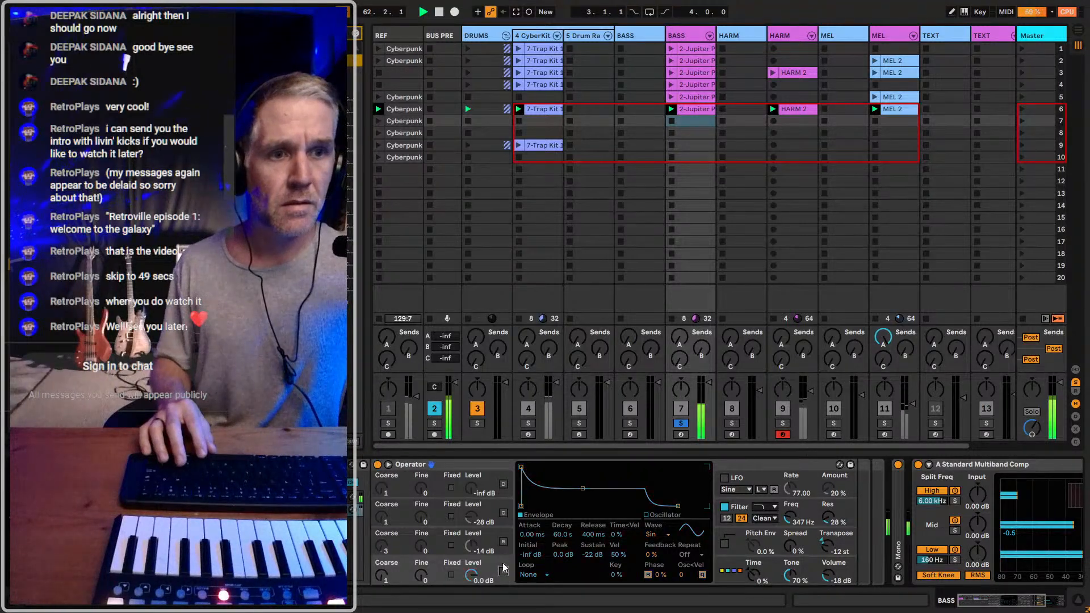
key(space)
key(space)
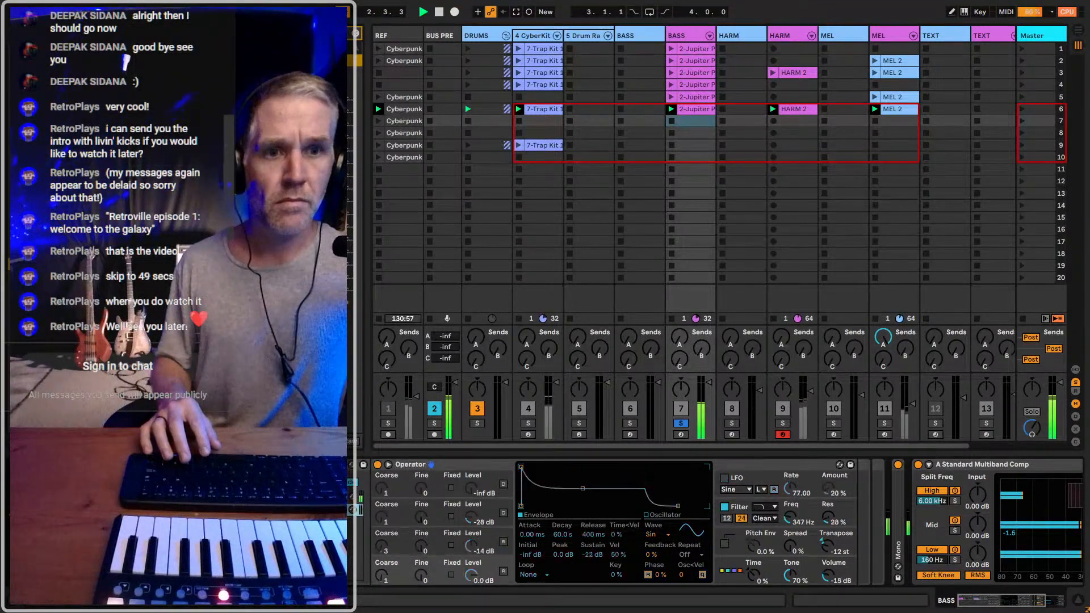
click(503, 572)
click(503, 543)
click(503, 513)
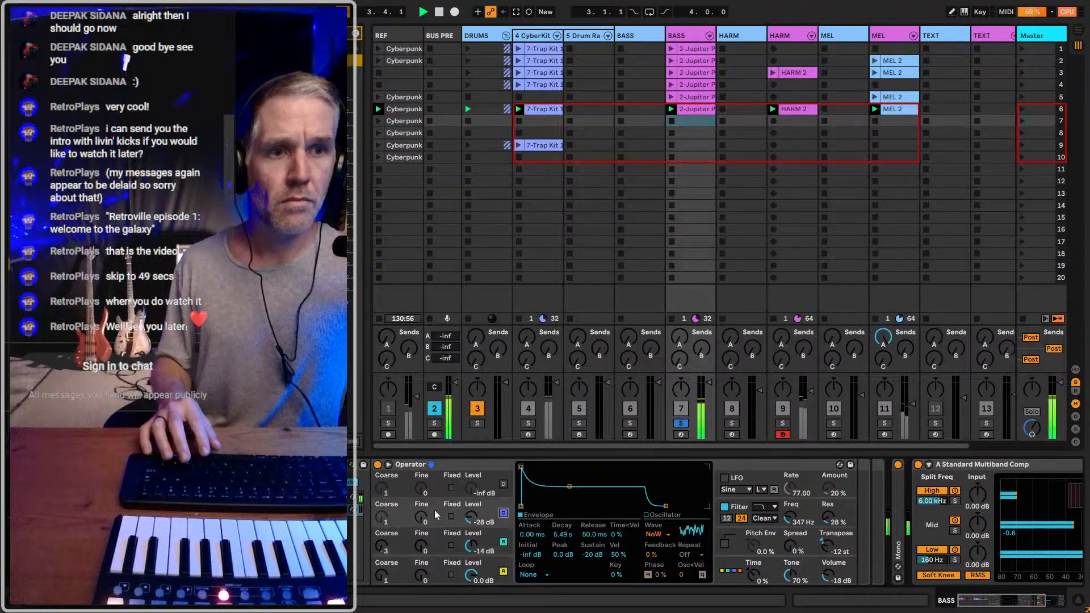
Rework the oscillator envelopes of Distortion Filtered Bass, setting B's sustain to 0.0 dB and C's to -inf dB with a 60.0 s decay
click(343, 497)
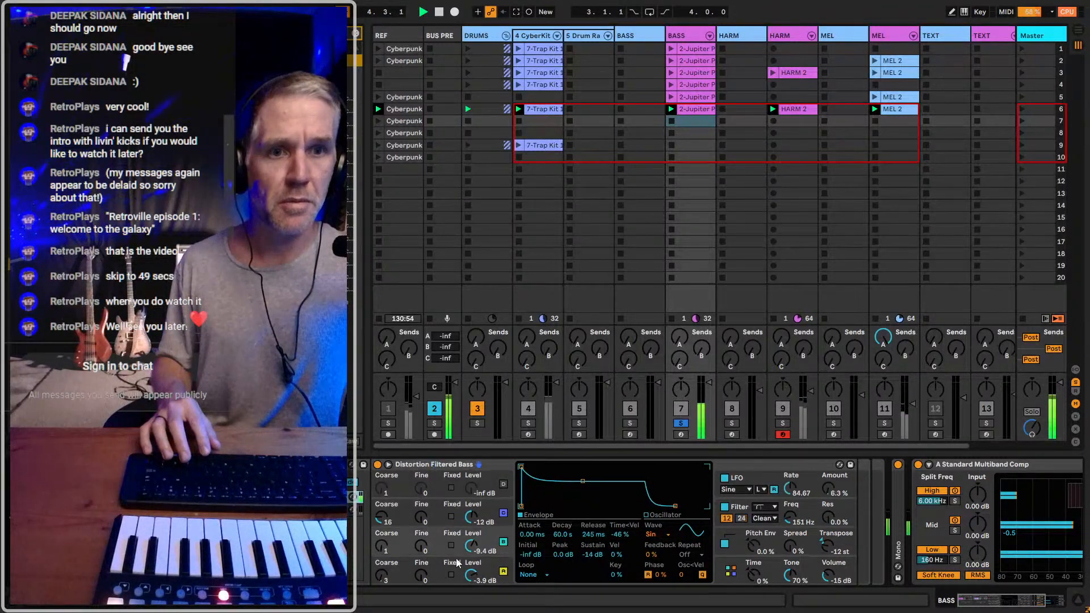
click(503, 573)
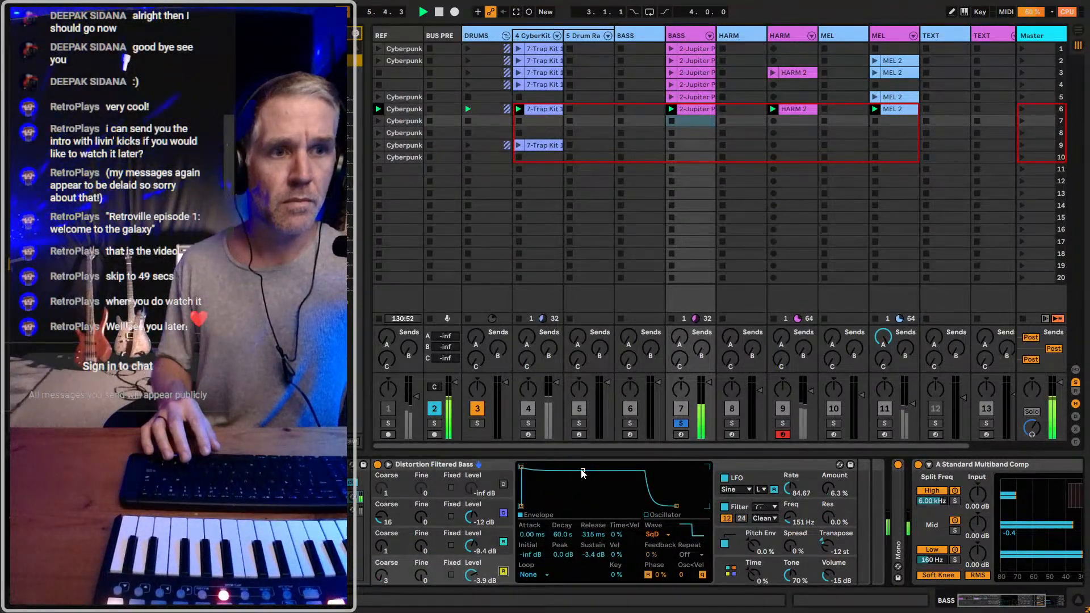
mouse_move(583, 471)
mouse_down()
mouse_move(583, 505)
mouse_move(580, 467)
mouse_up()
click(502, 543)
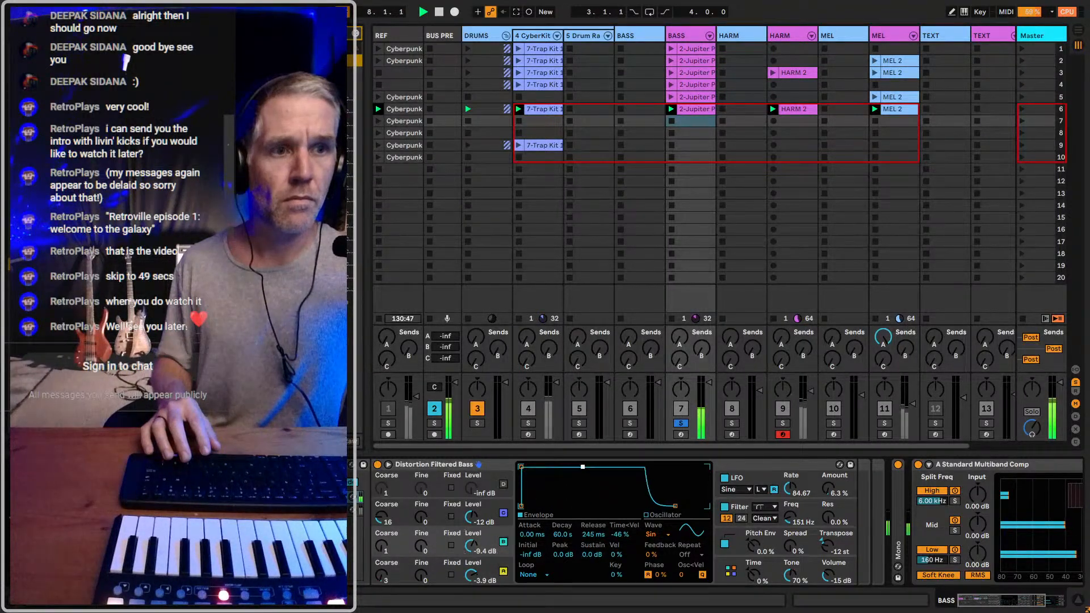
click(492, 510)
drag(564, 467, 583, 505)
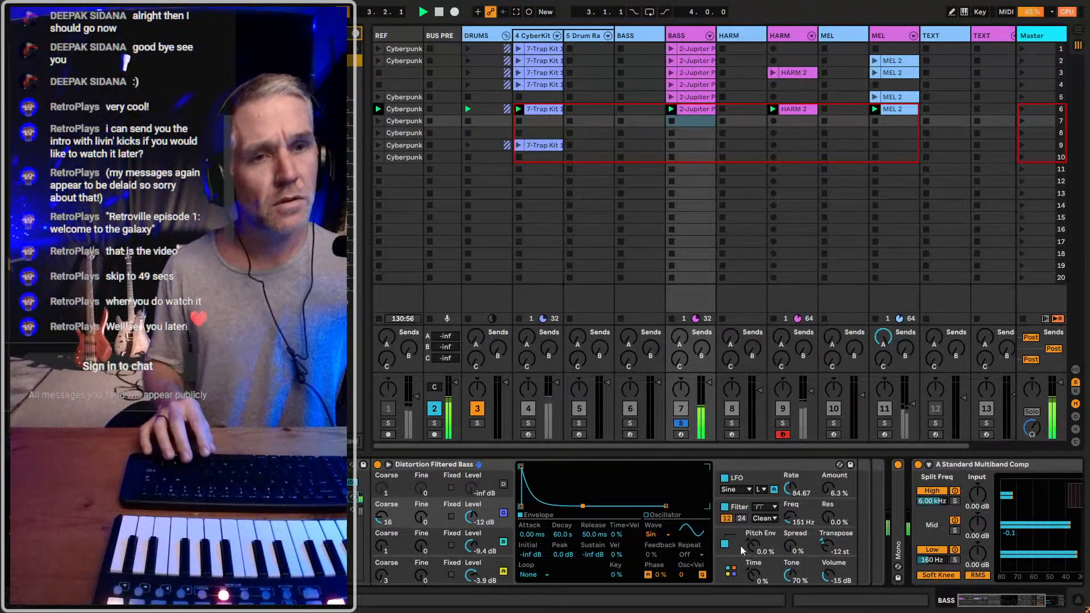
Arm the BASS track and audition oscillators A and B of Distortion Filtered Bass one at a time with the others off
click(681, 434)
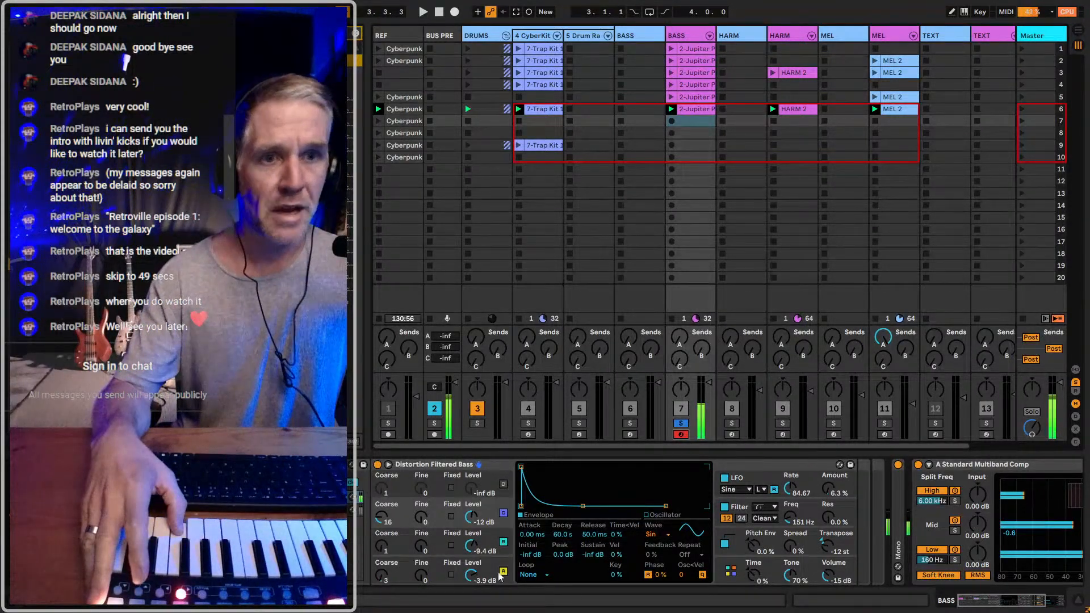
click(503, 543)
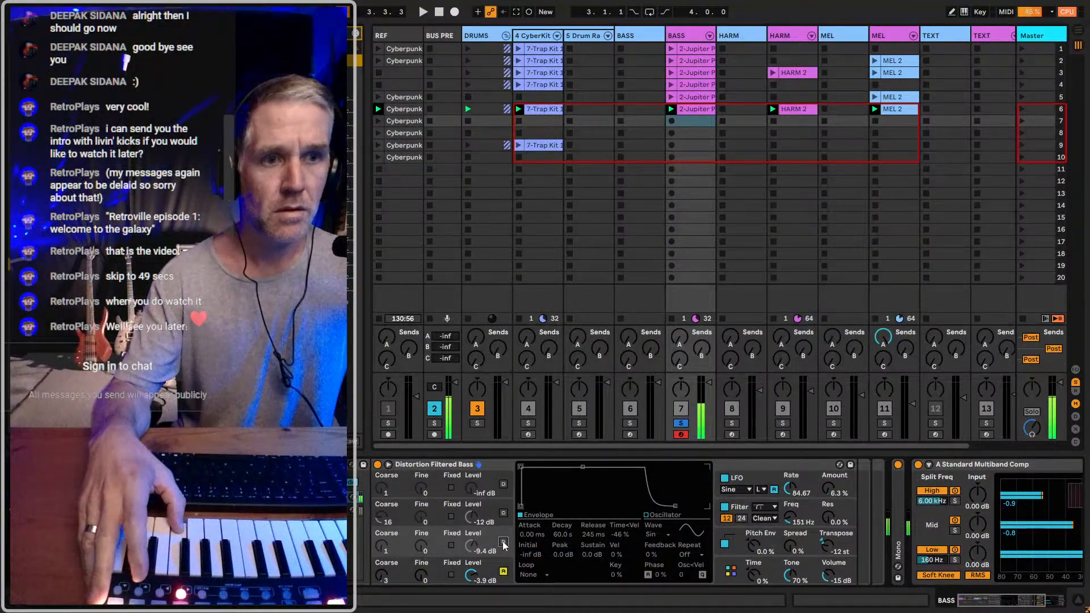
click(503, 571)
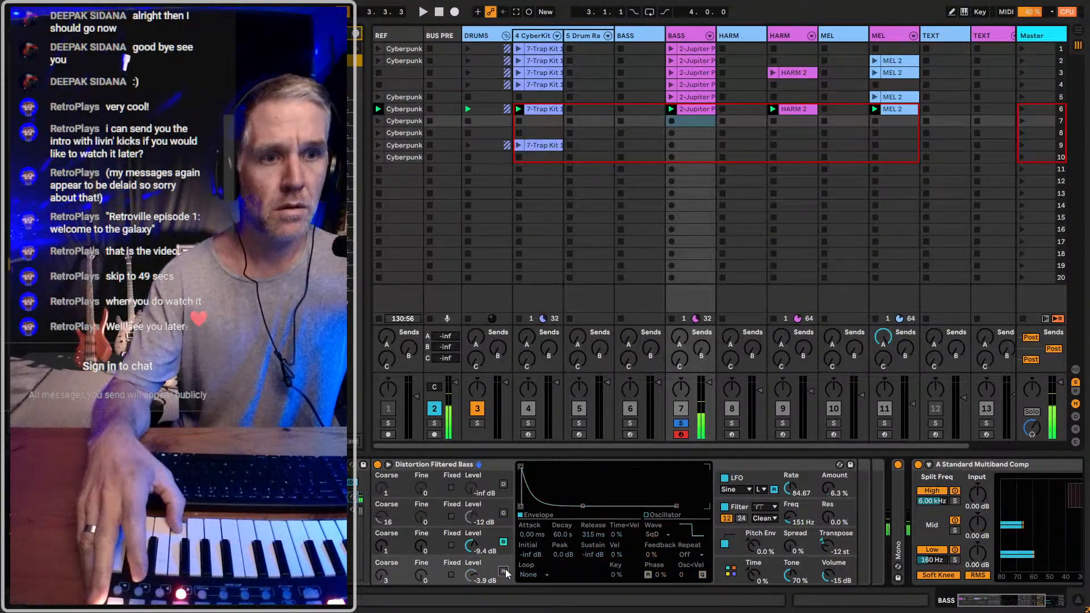
Route Distortion Filtered Bass's oscillators in parallel, switch oscillator A on, and audition it with oscillators B and C toggled
click(731, 572)
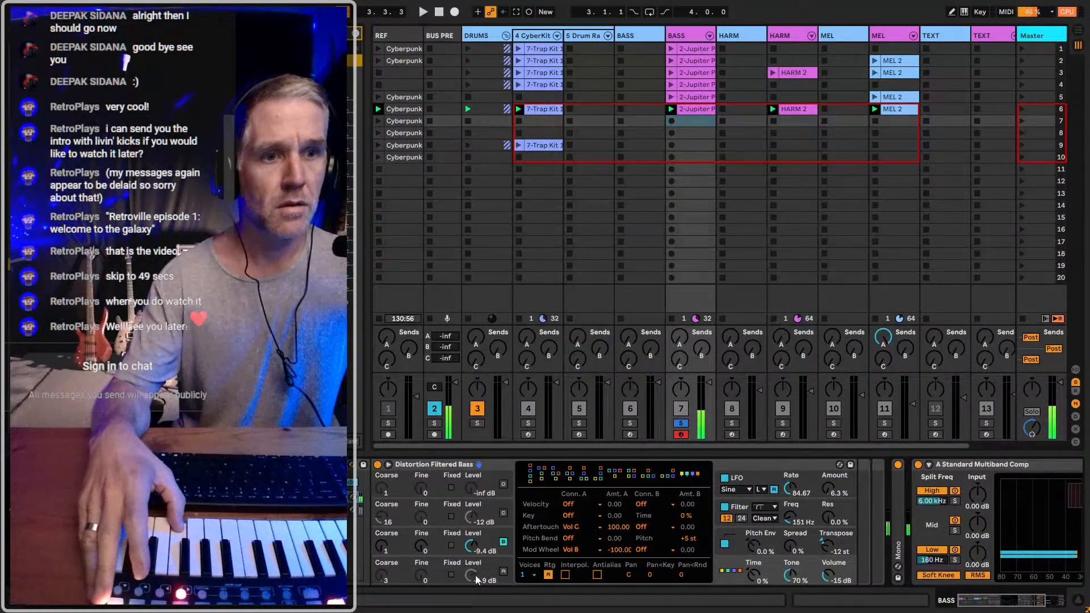
click(504, 571)
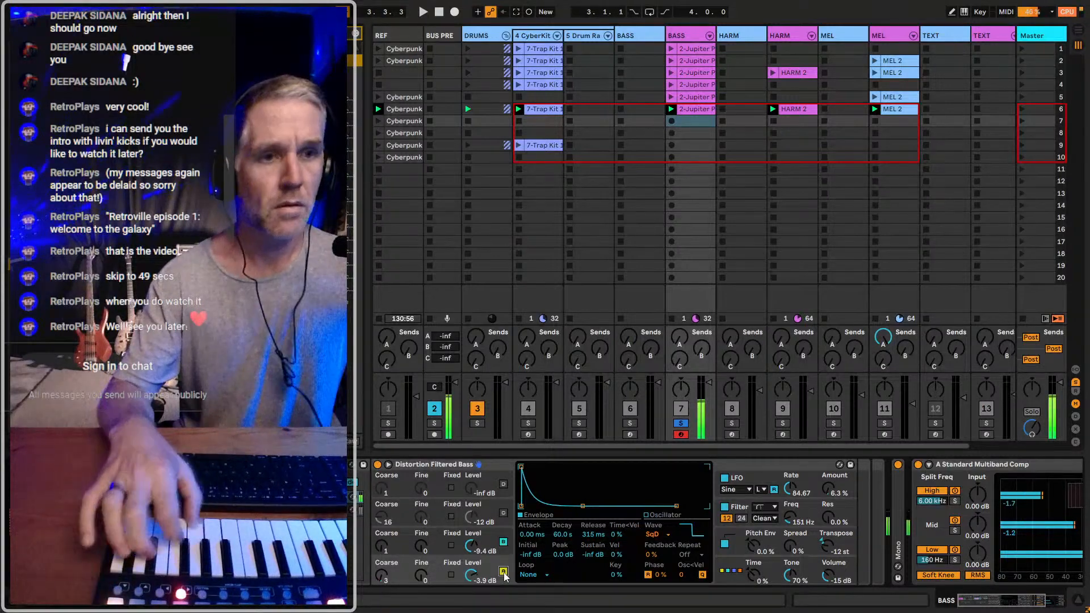
click(502, 542)
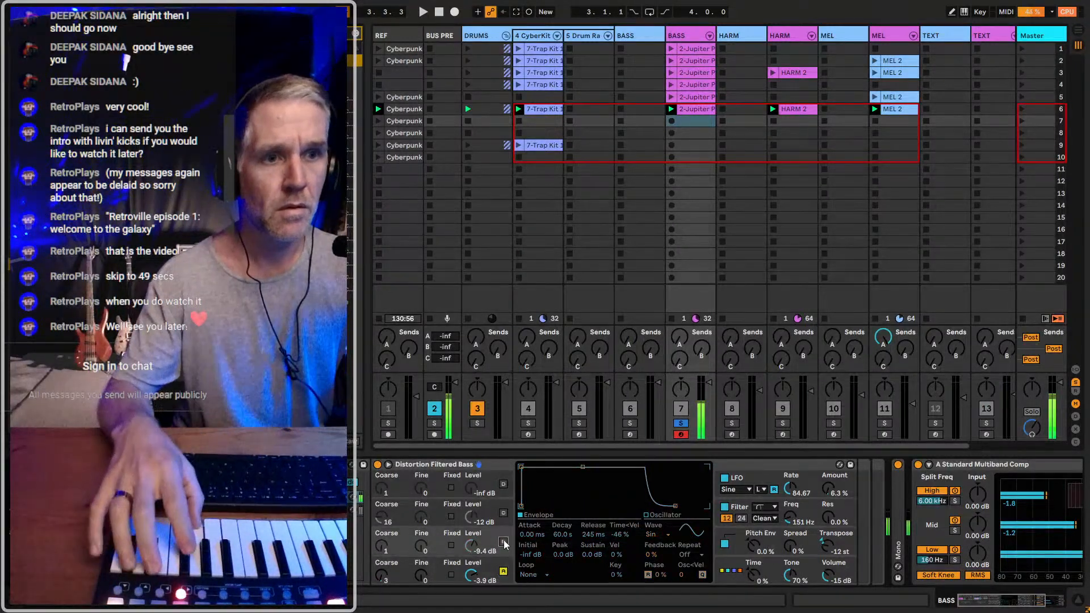
click(503, 513)
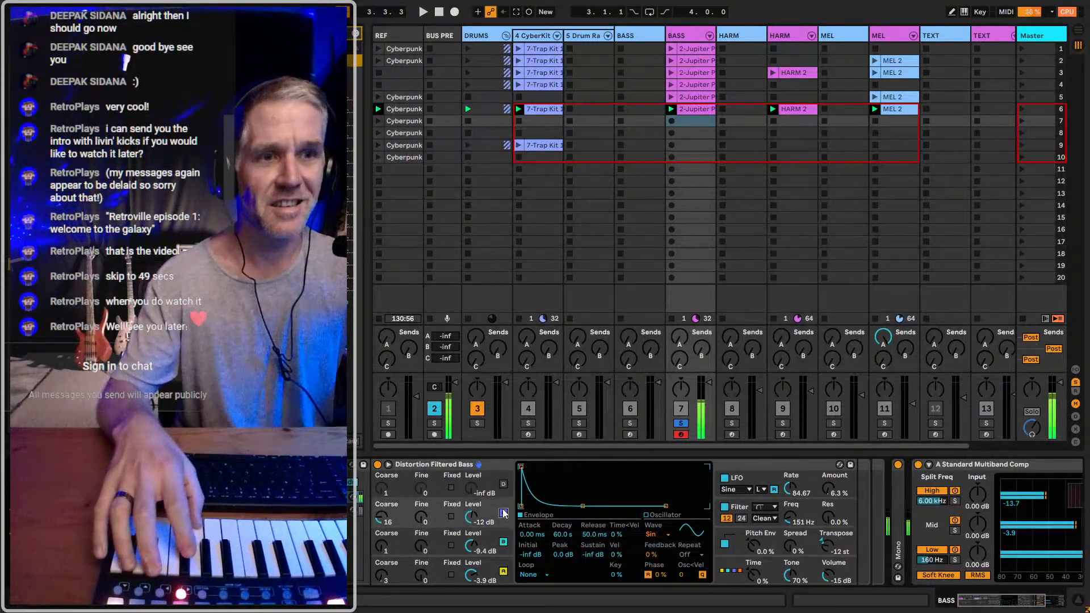
click(504, 513)
click(503, 541)
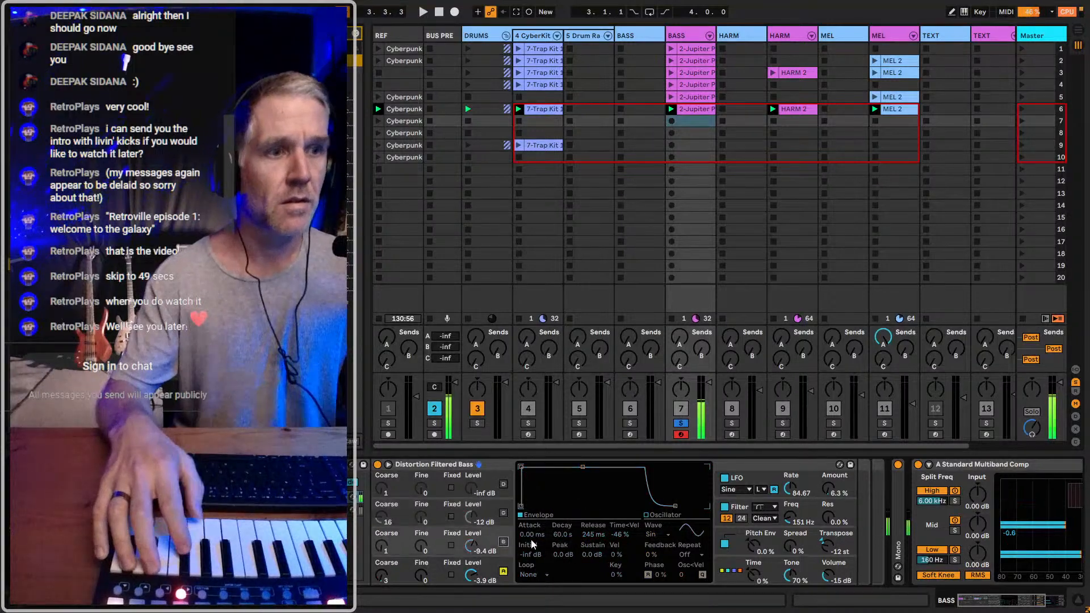
Choose the algorithm with one oscillator above the other three for Distortion Filtered Bass and switch oscillators B and C on
click(729, 572)
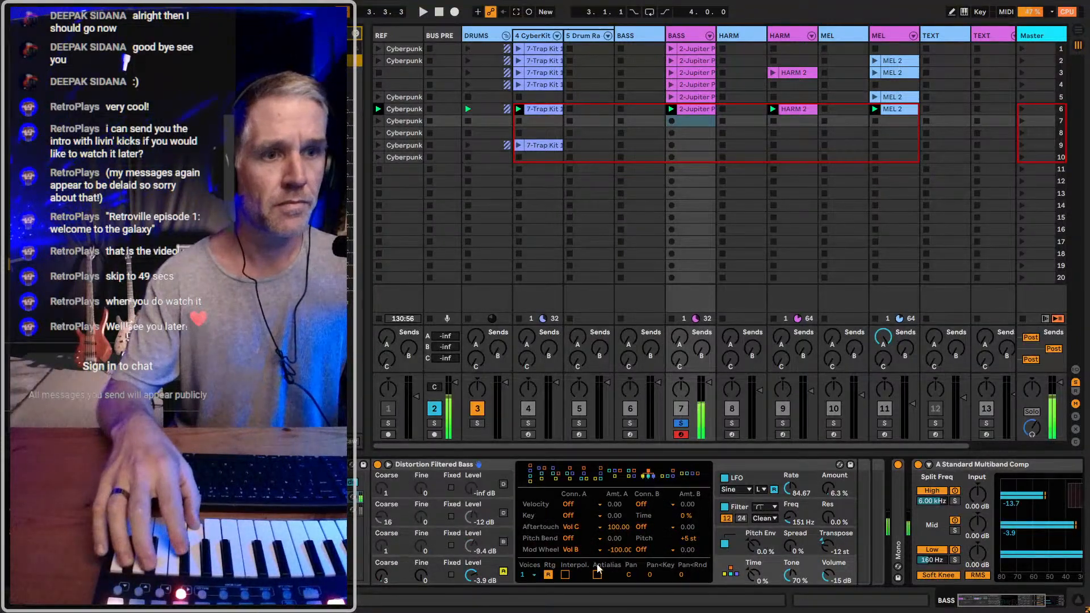
click(503, 542)
click(503, 513)
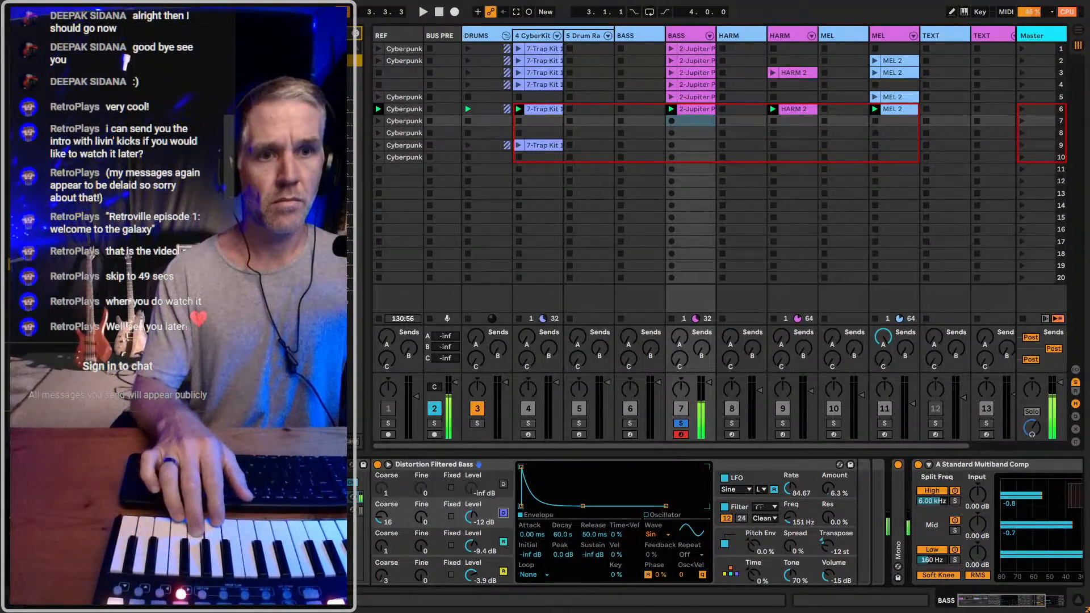
Lower Operator's oscillator B level to -23 dB during playback, stop the set, and select the Operator device
click(307, 510)
key(space)
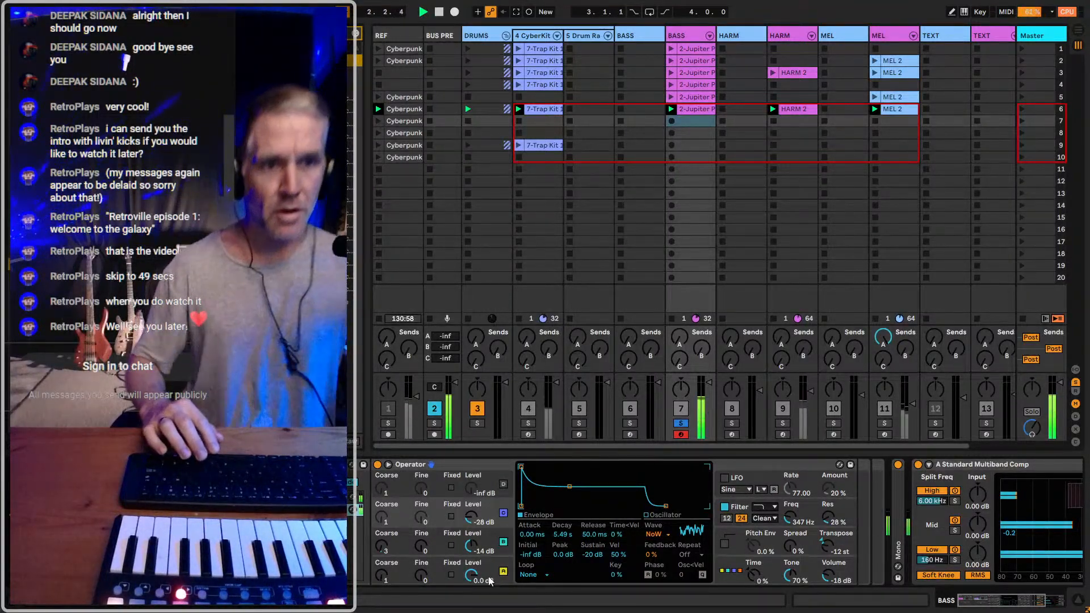
drag(471, 546, 471, 559)
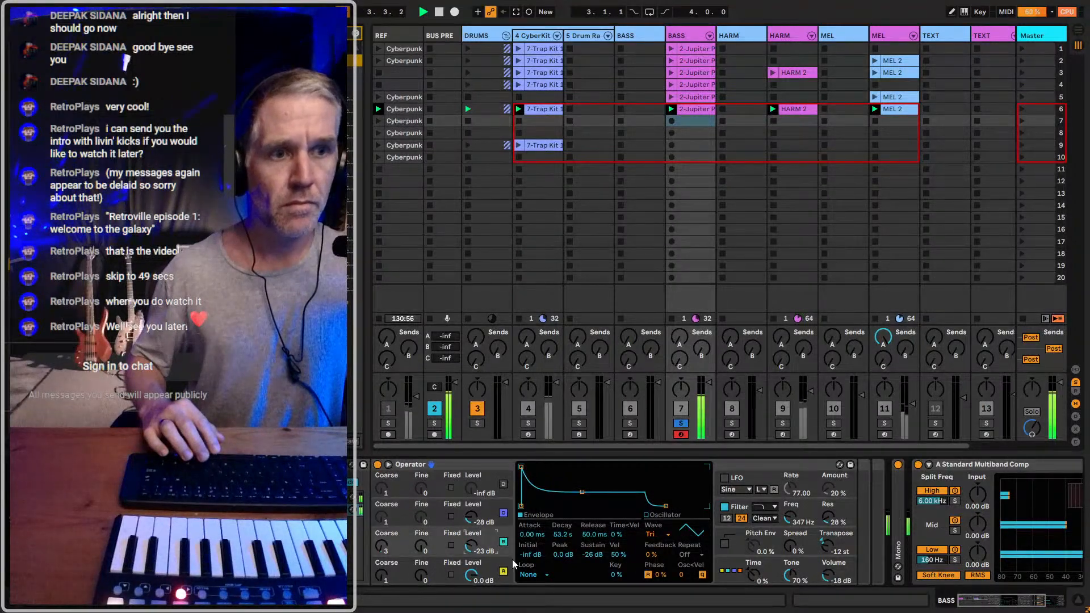
key(space)
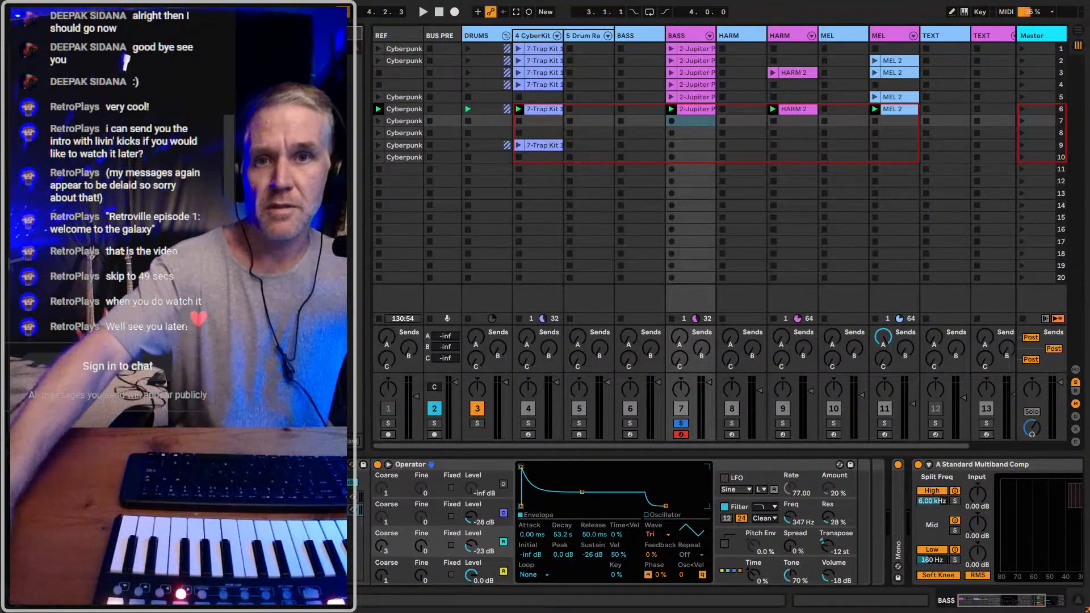
click(434, 465)
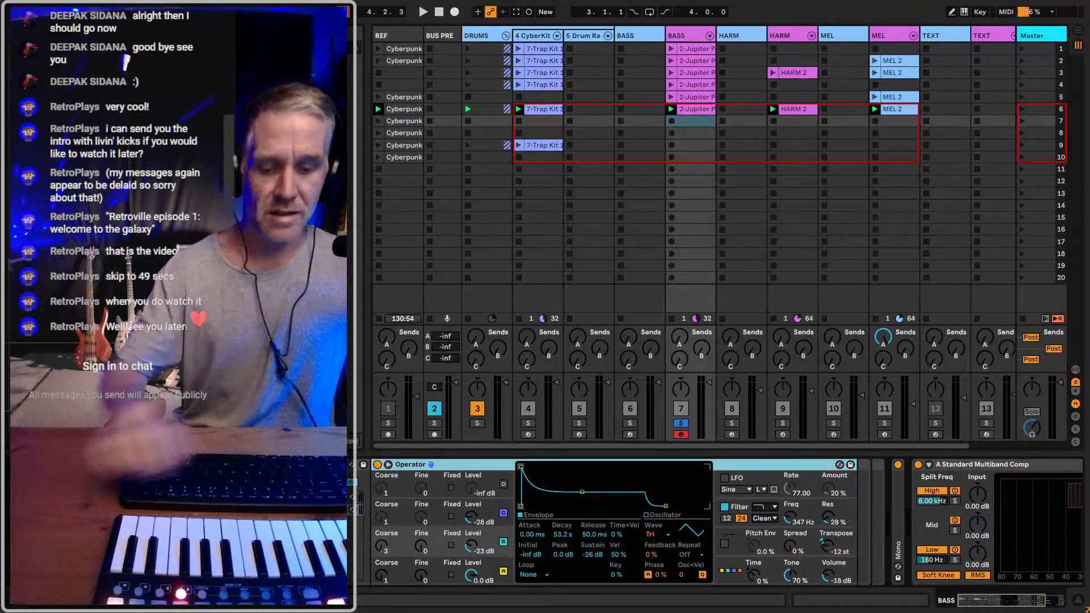